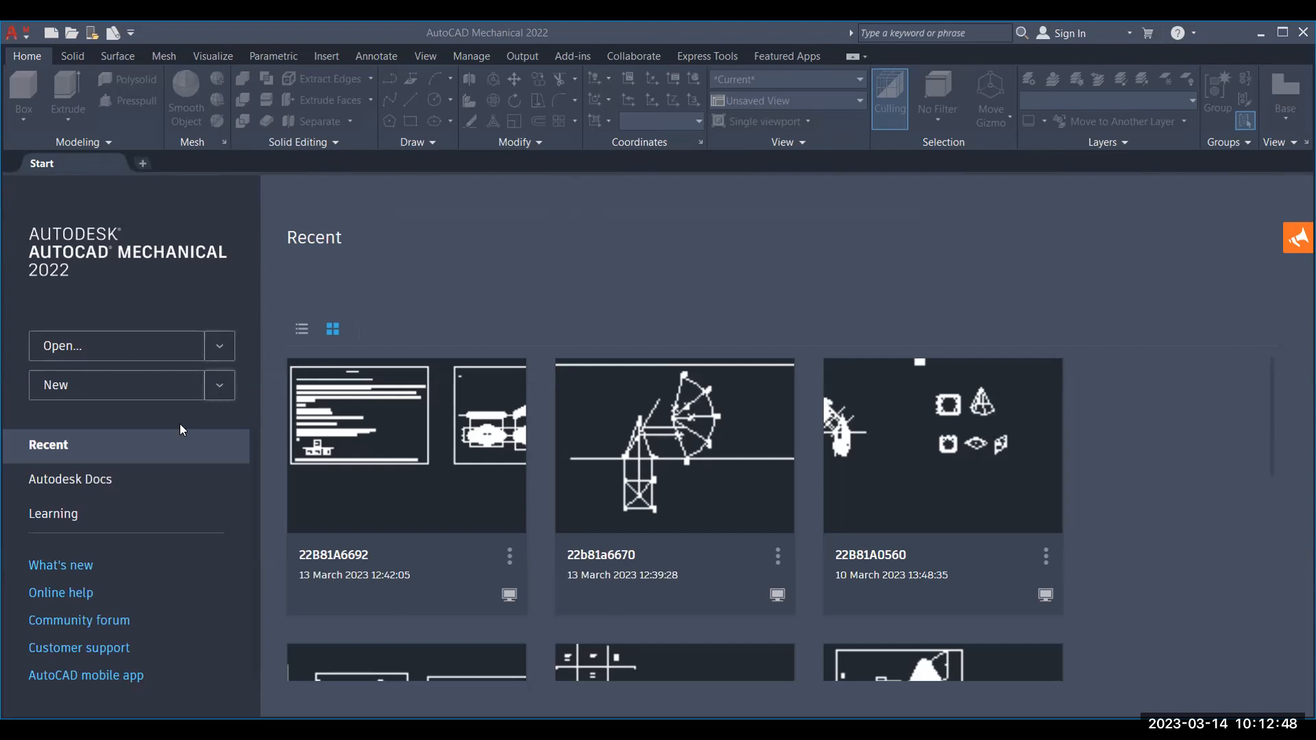
Create a new drawing from the acadiso.dwt template.
left_click(219, 388)
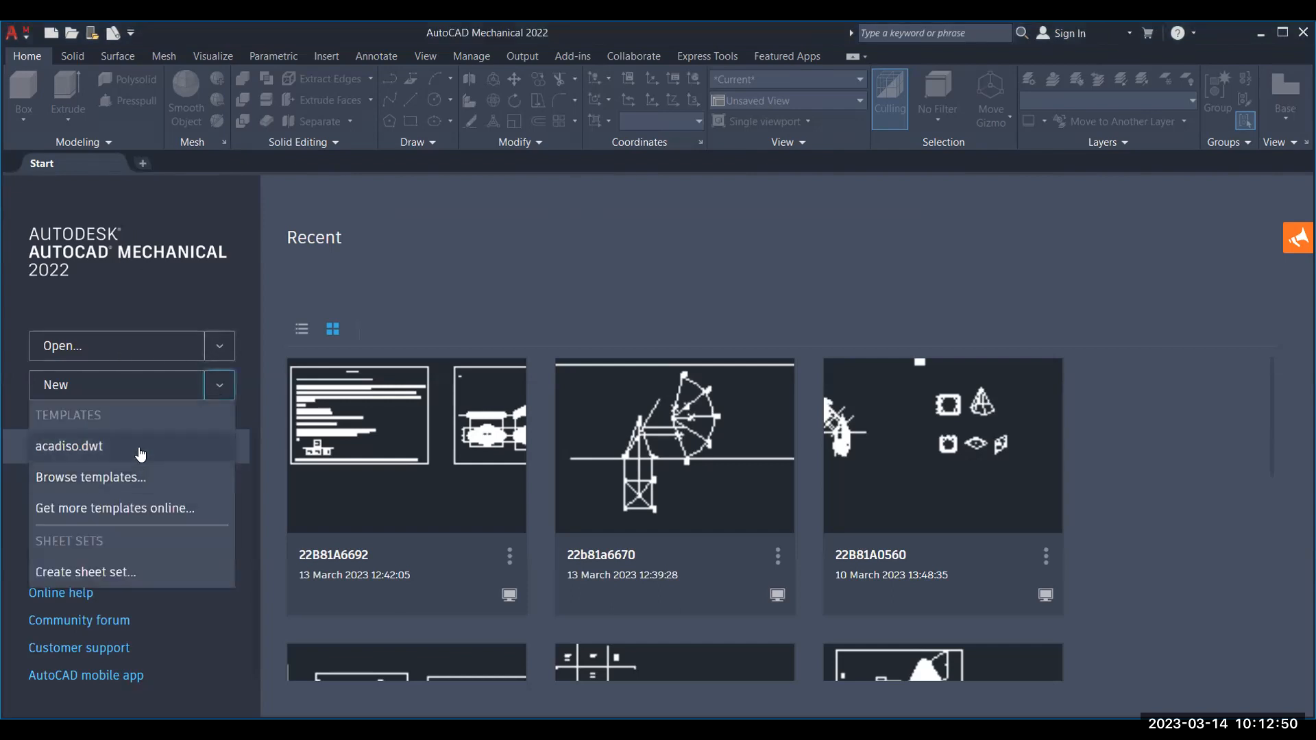
left_click(140, 451)
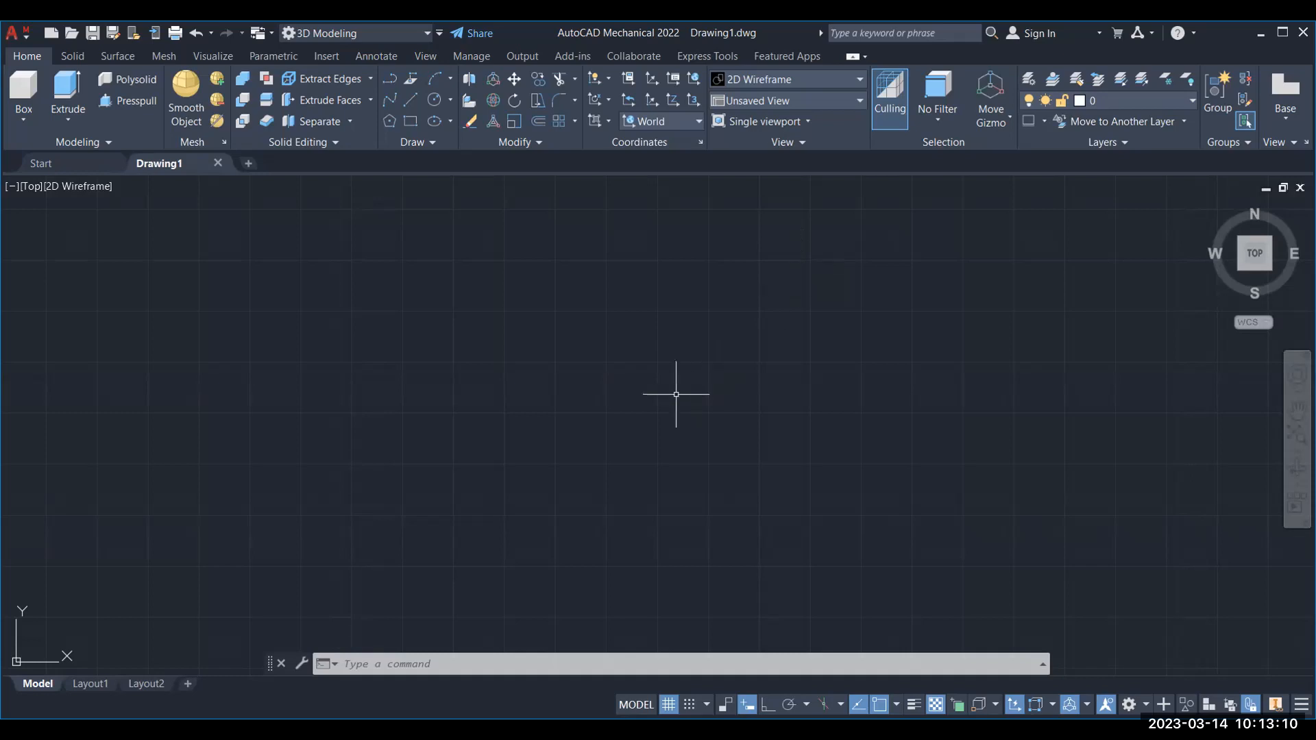
Set the drawing units' length precision to 0.00.
type("UNIT")
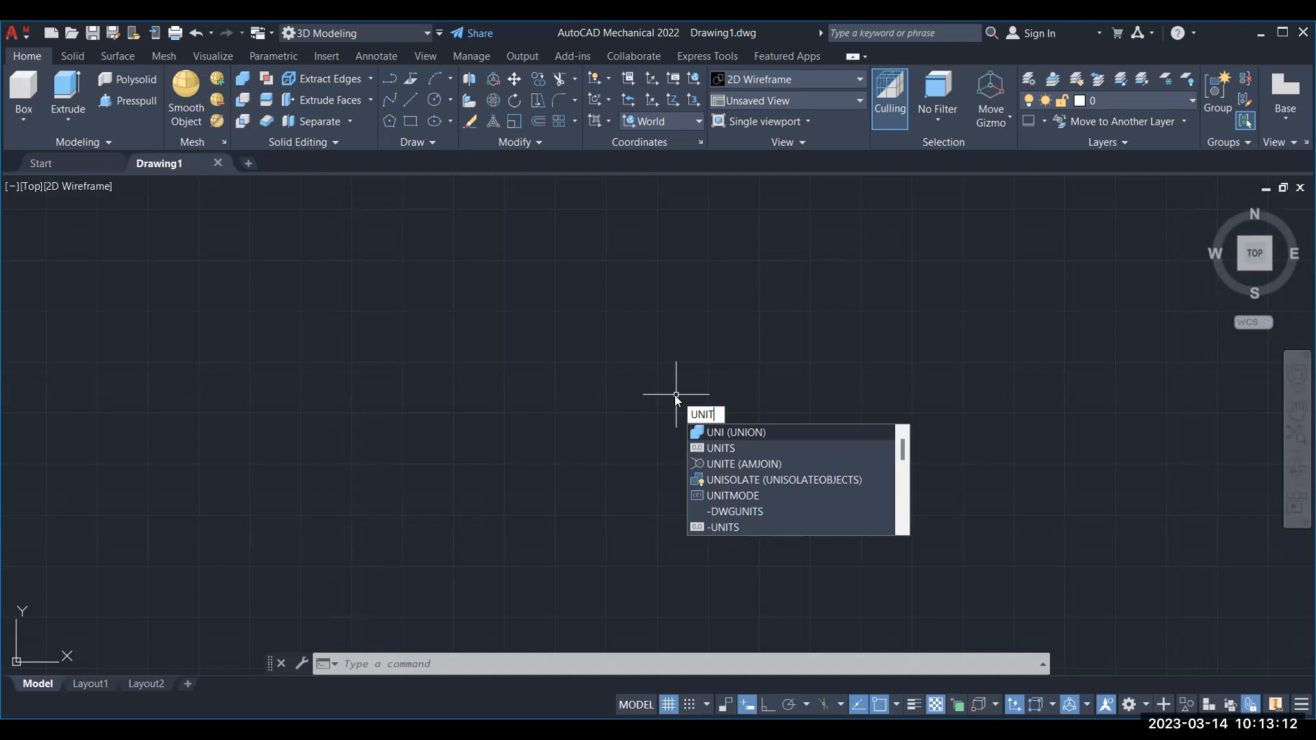
type("S")
key("Return")
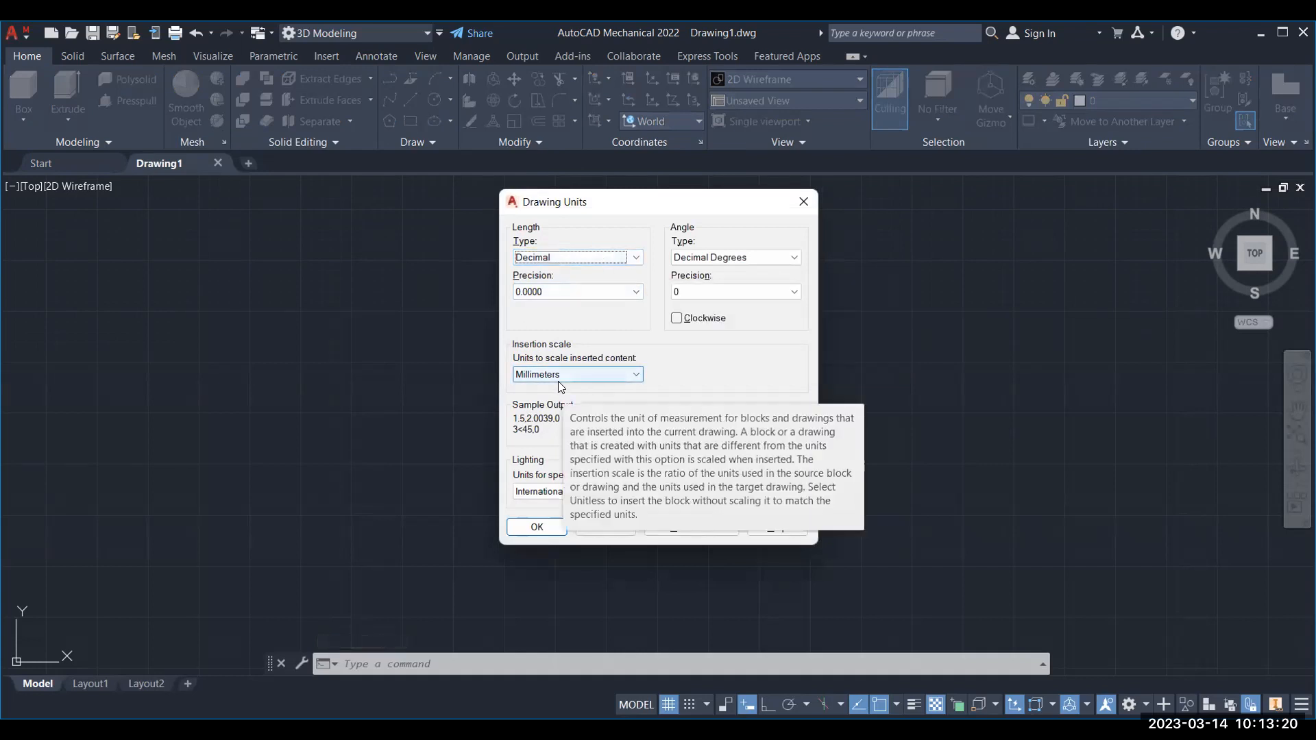
left_click(602, 292)
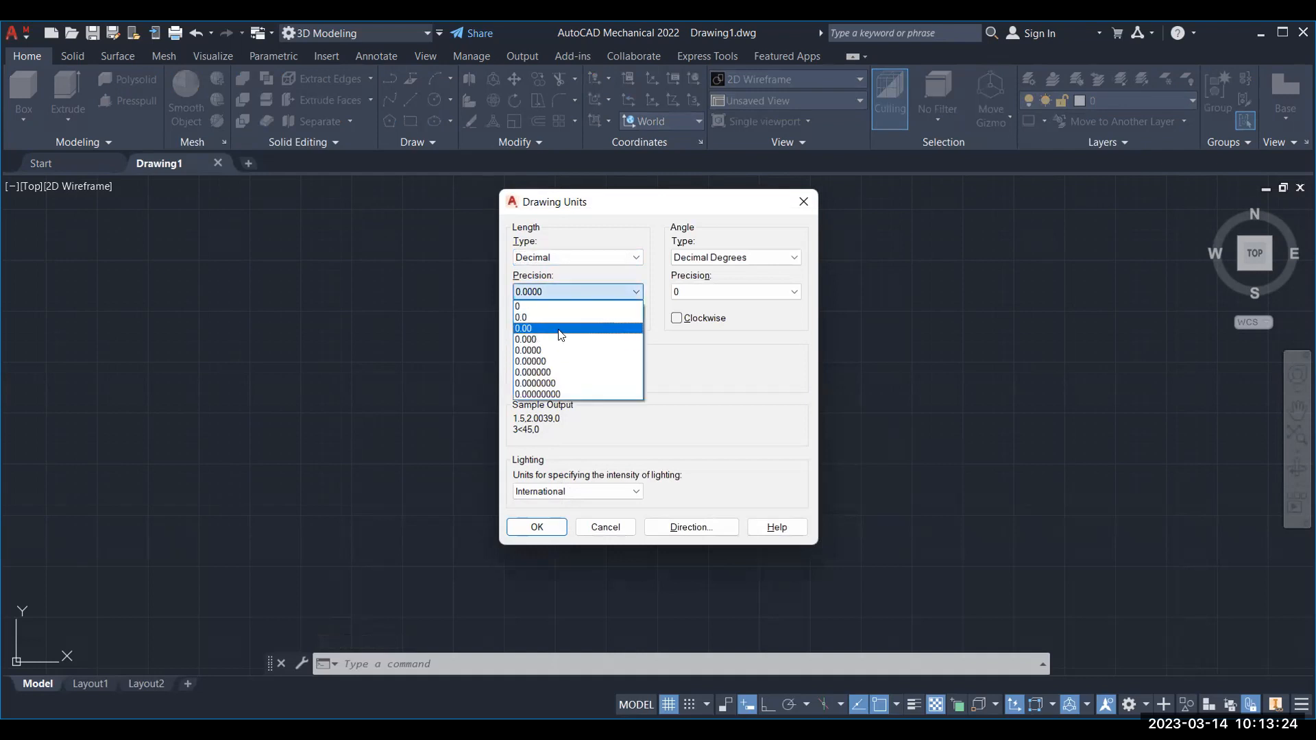
left_click(561, 329)
left_click(555, 525)
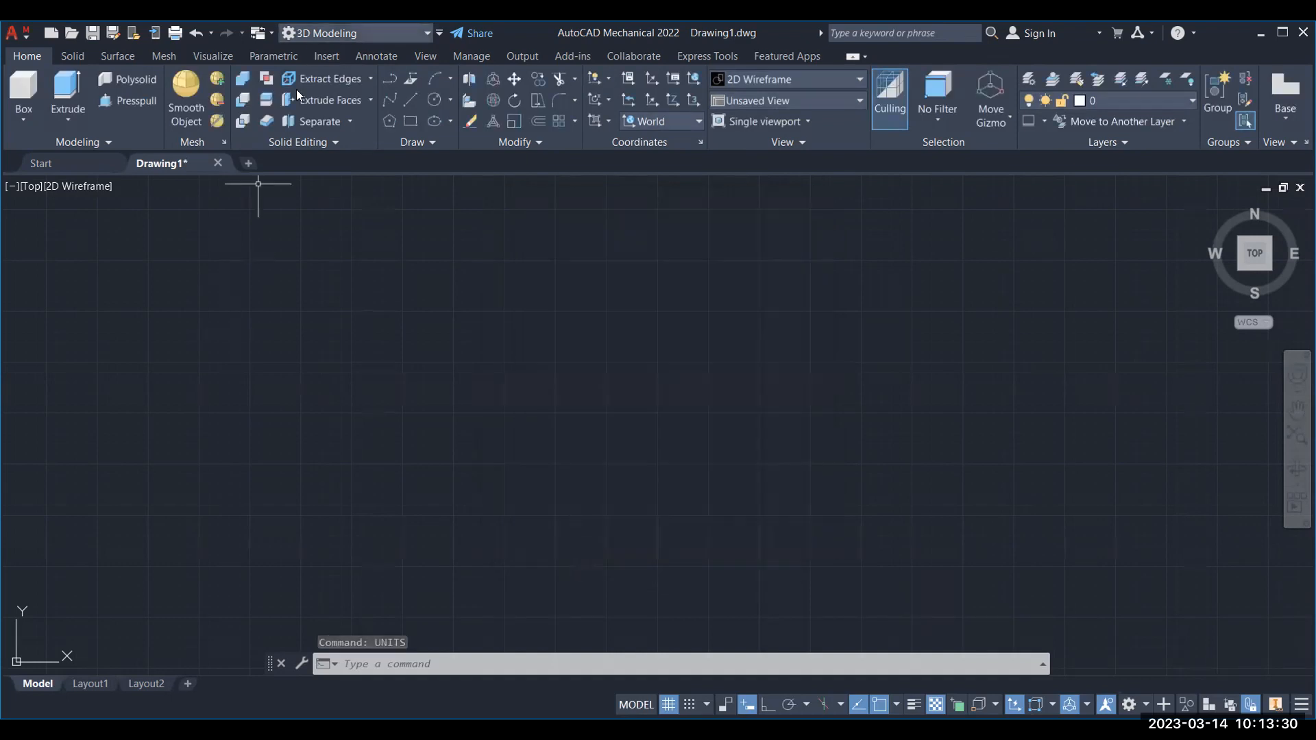
Switch the workspace to Mechanical and back to 3D Modeling.
left_click(411, 33)
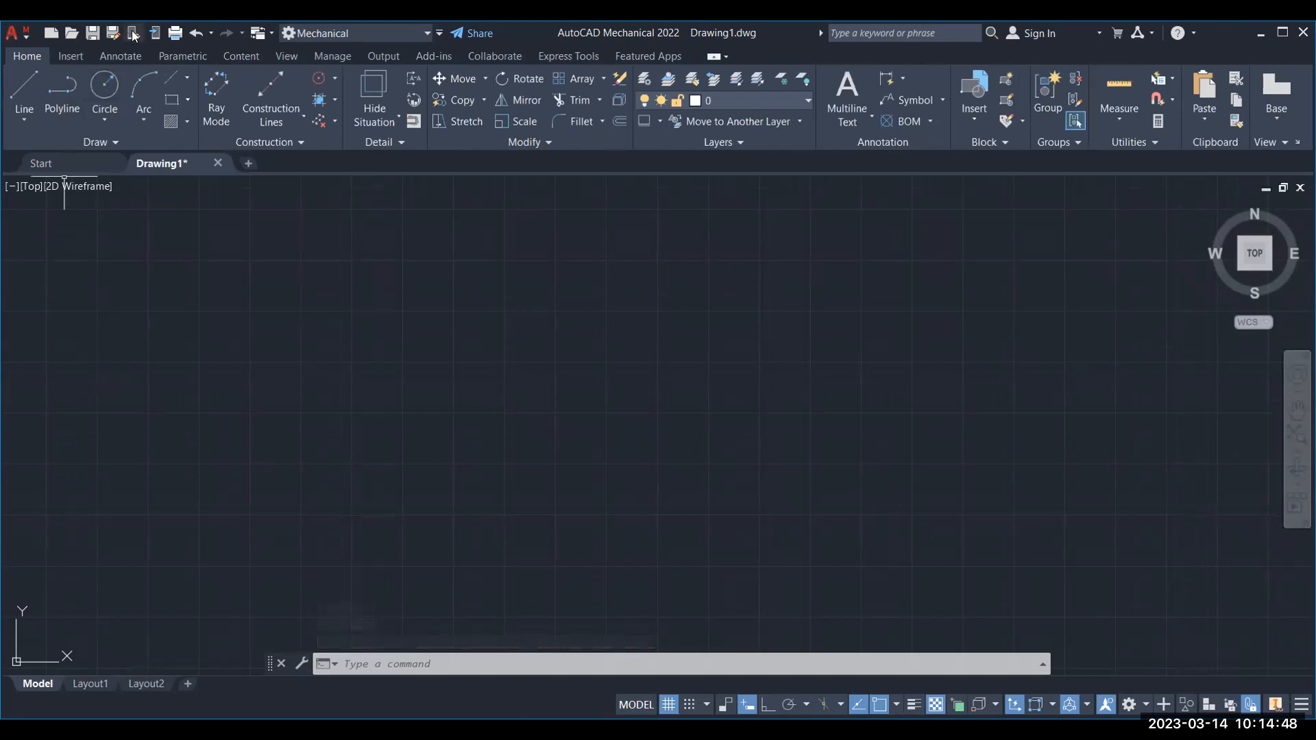
left_click(303, 37)
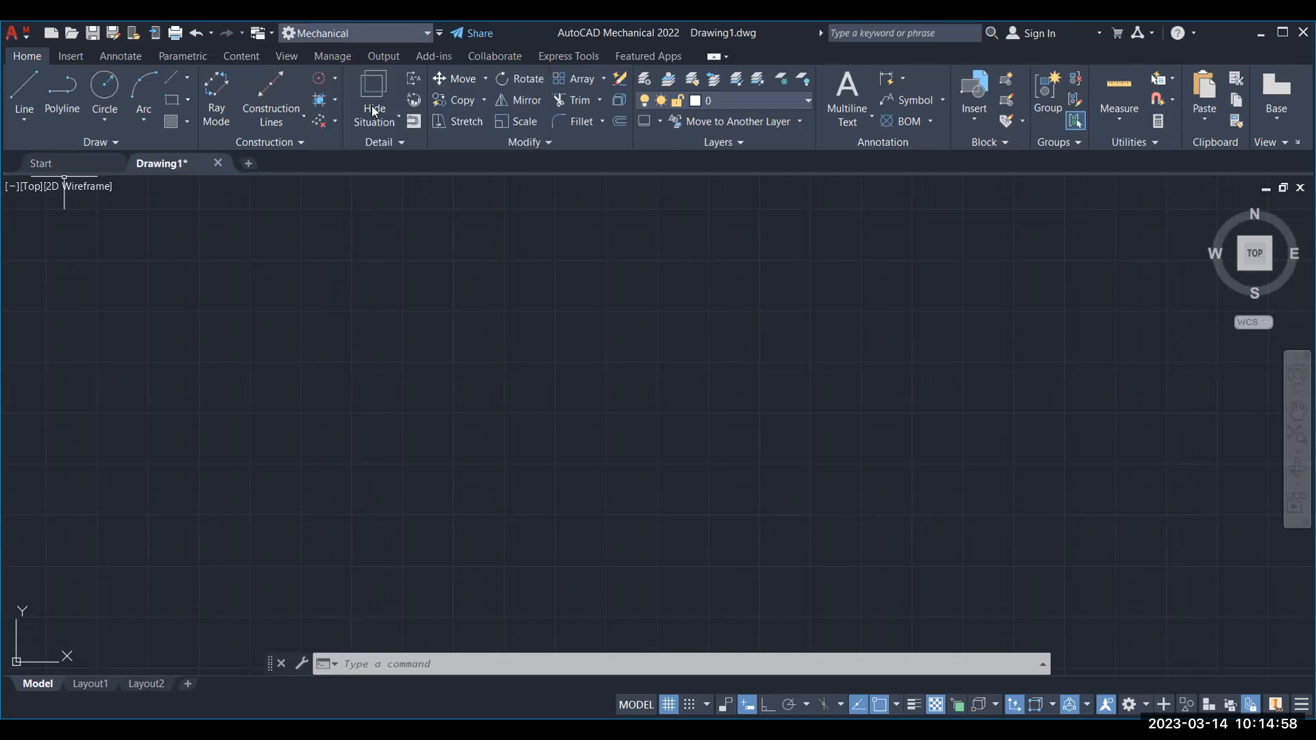
left_click(363, 110)
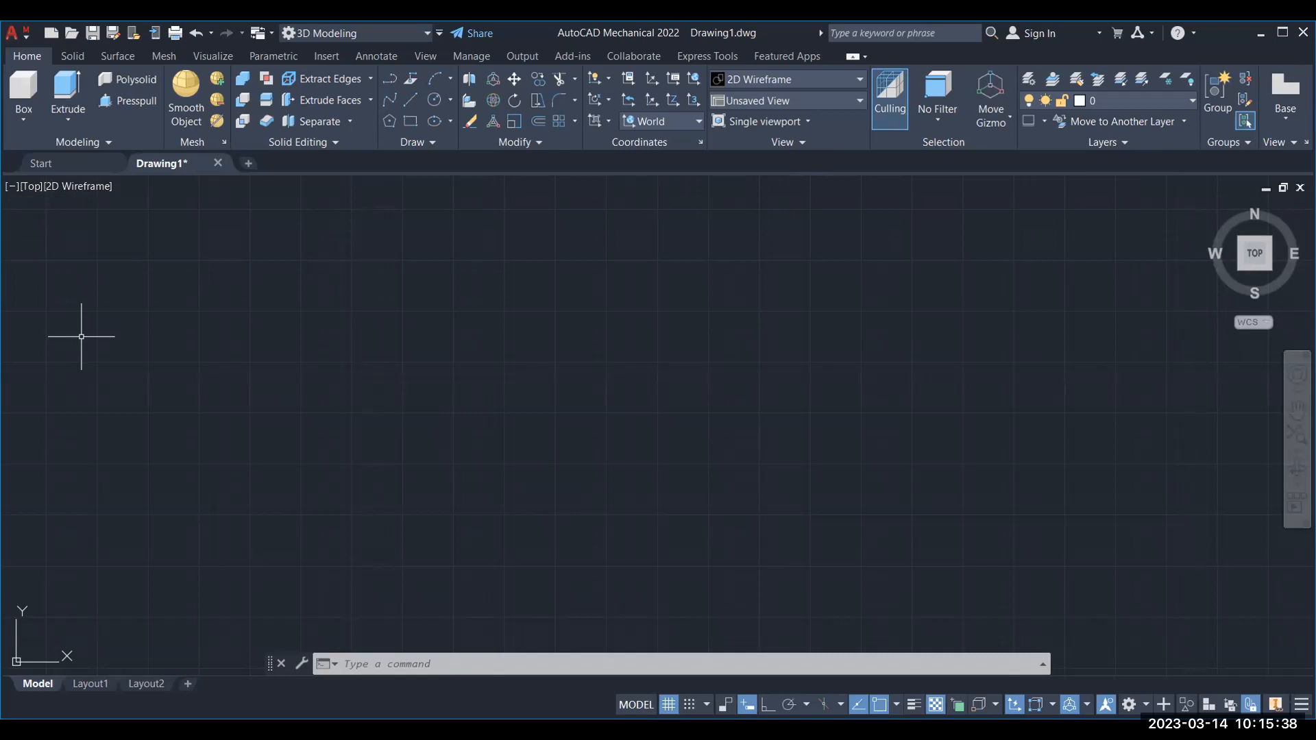
Review the preset model views and the visual styles available for the viewport.
left_click(38, 185)
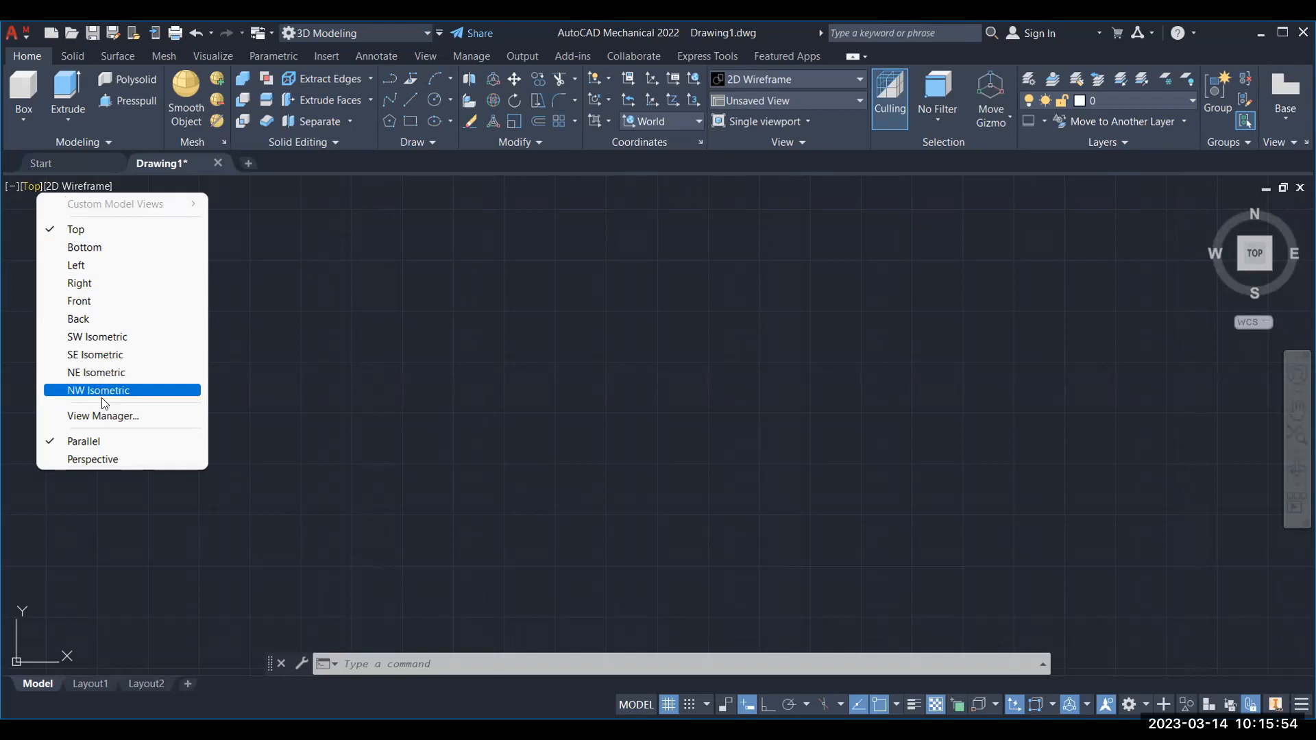
left_click(360, 319)
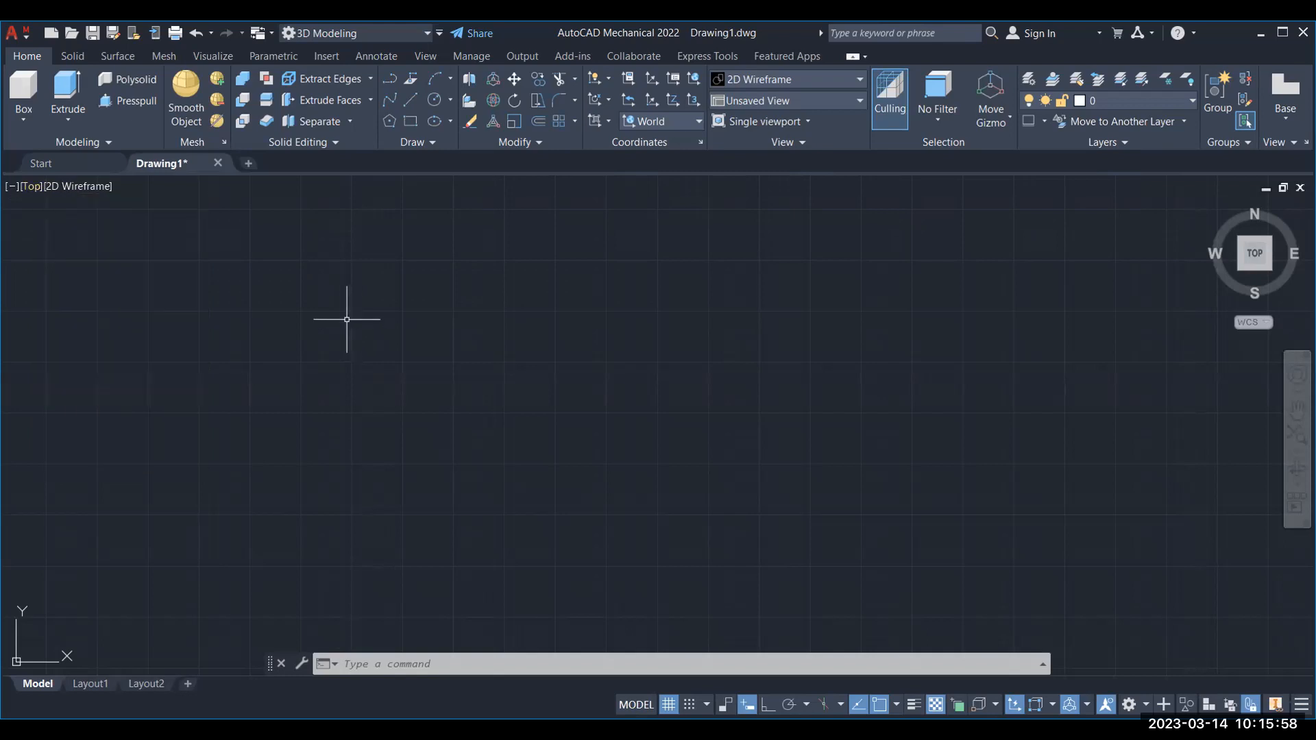
left_click(72, 185)
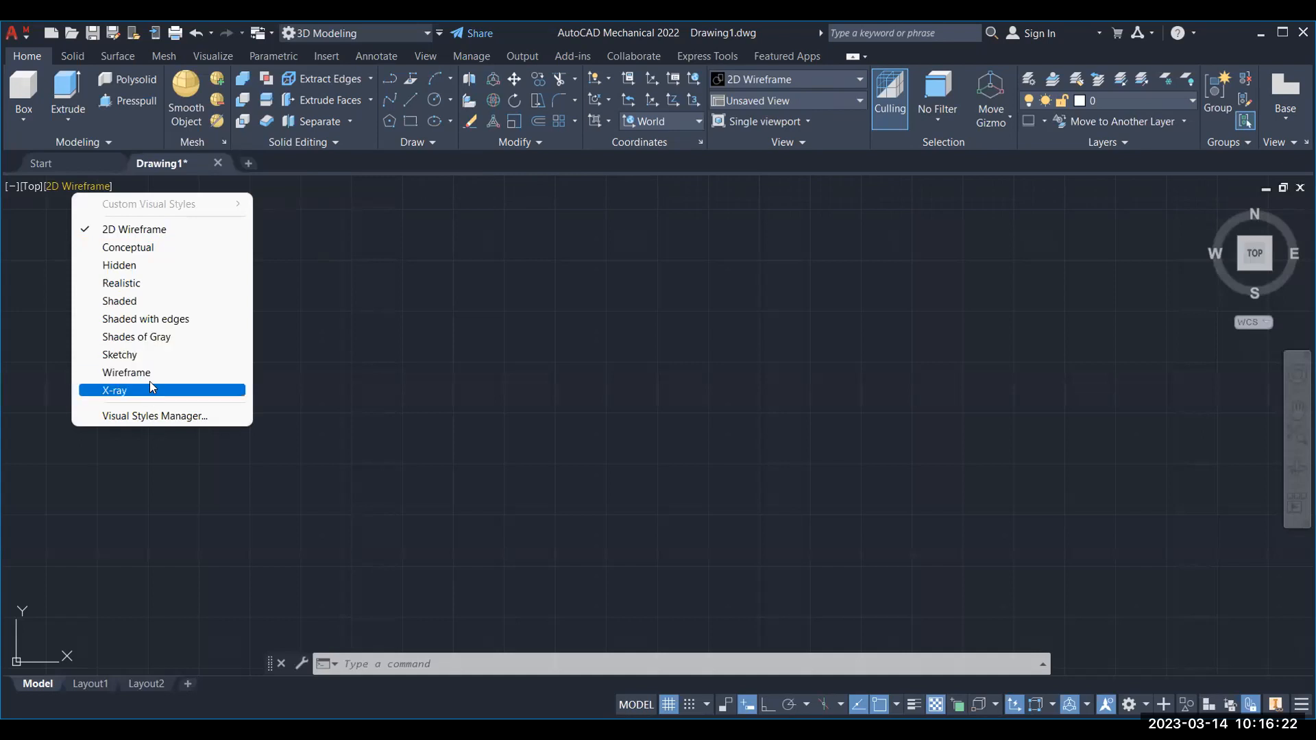
left_click(155, 482)
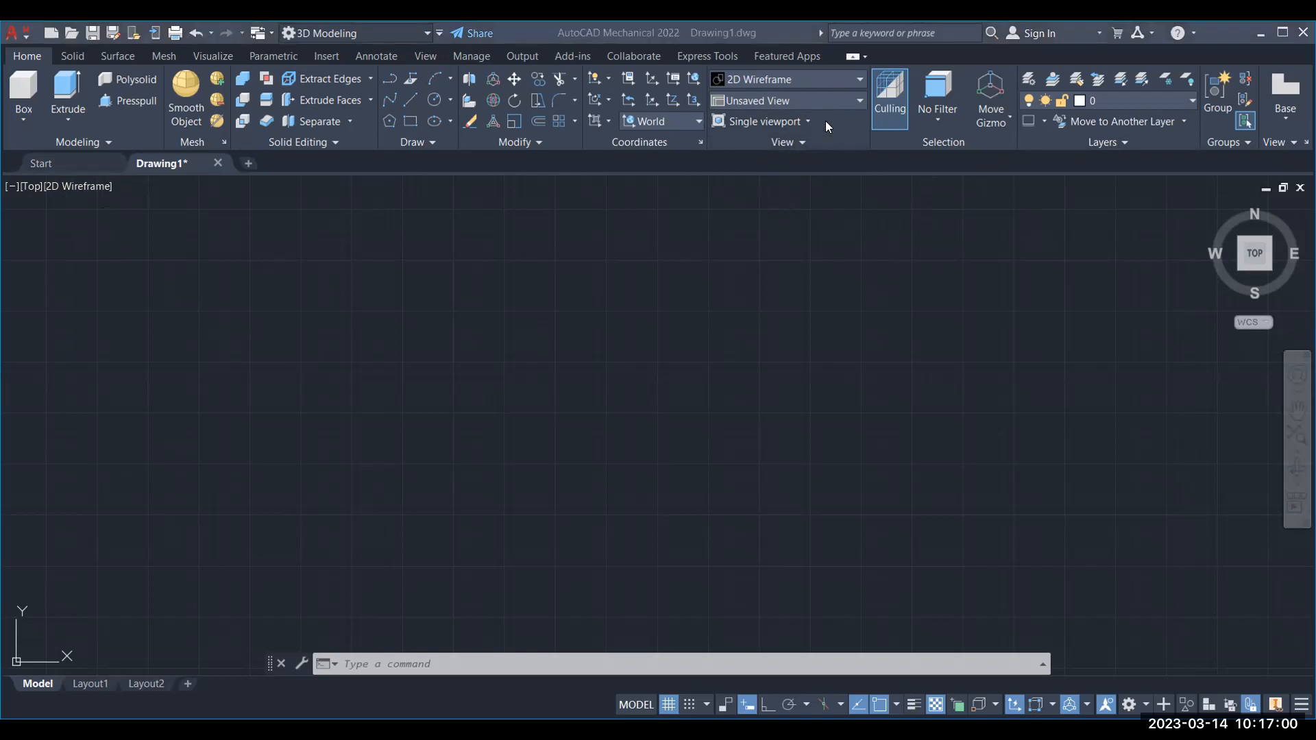
left_click(861, 81)
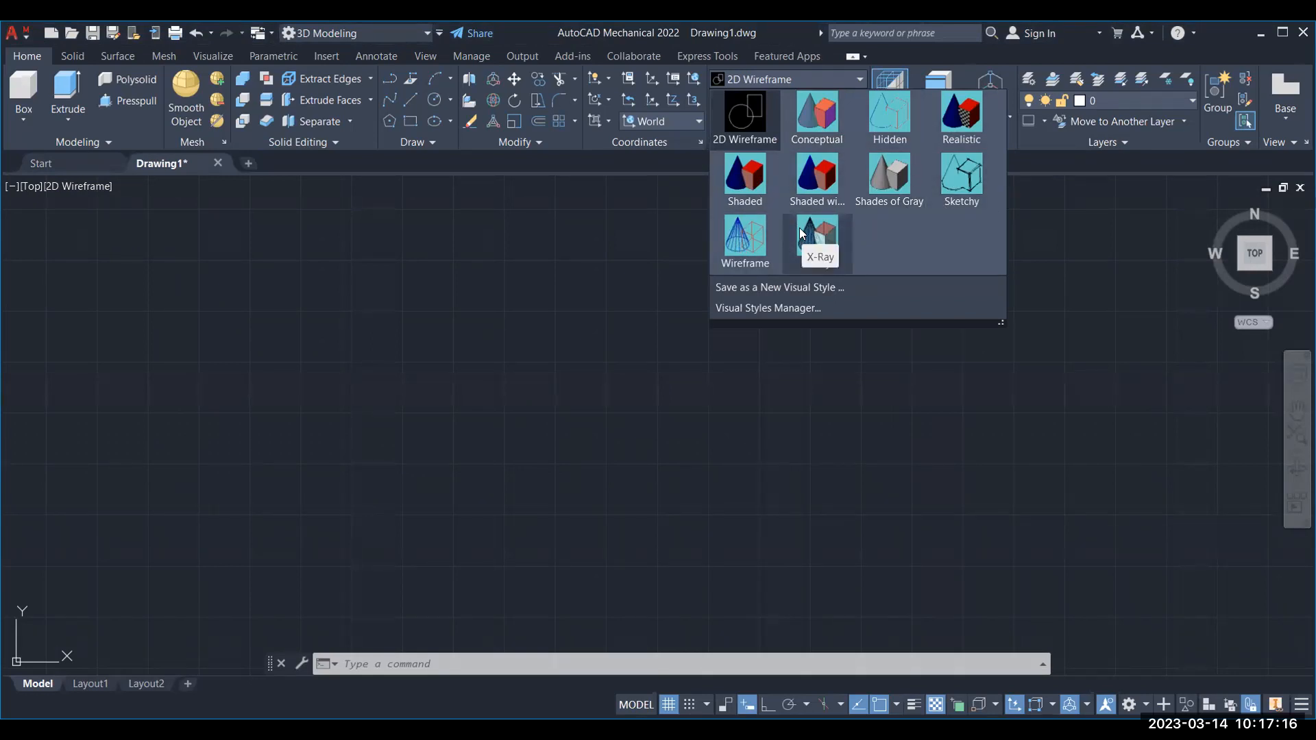
left_click(823, 424)
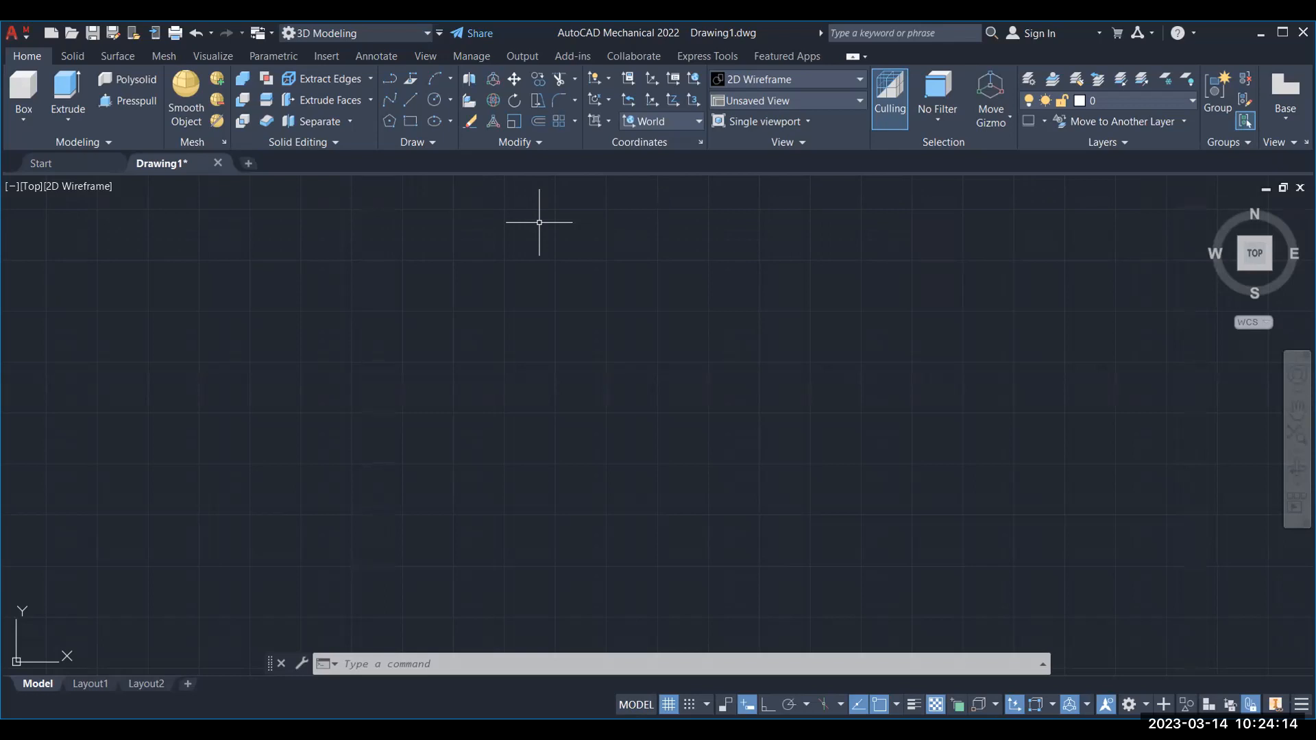
key("Escape")
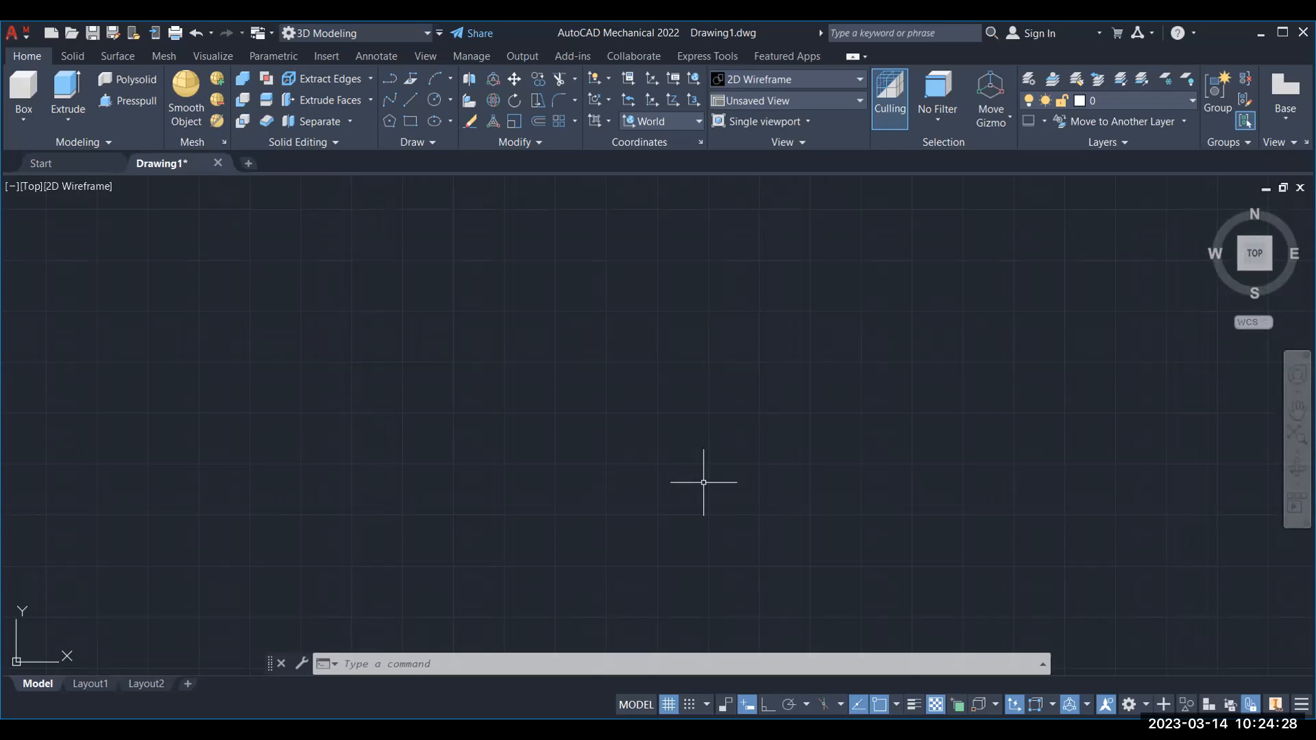
View the empty model from SW Isometric and SE Isometric, and return to the Top view.
mouse_move(1248, 273)
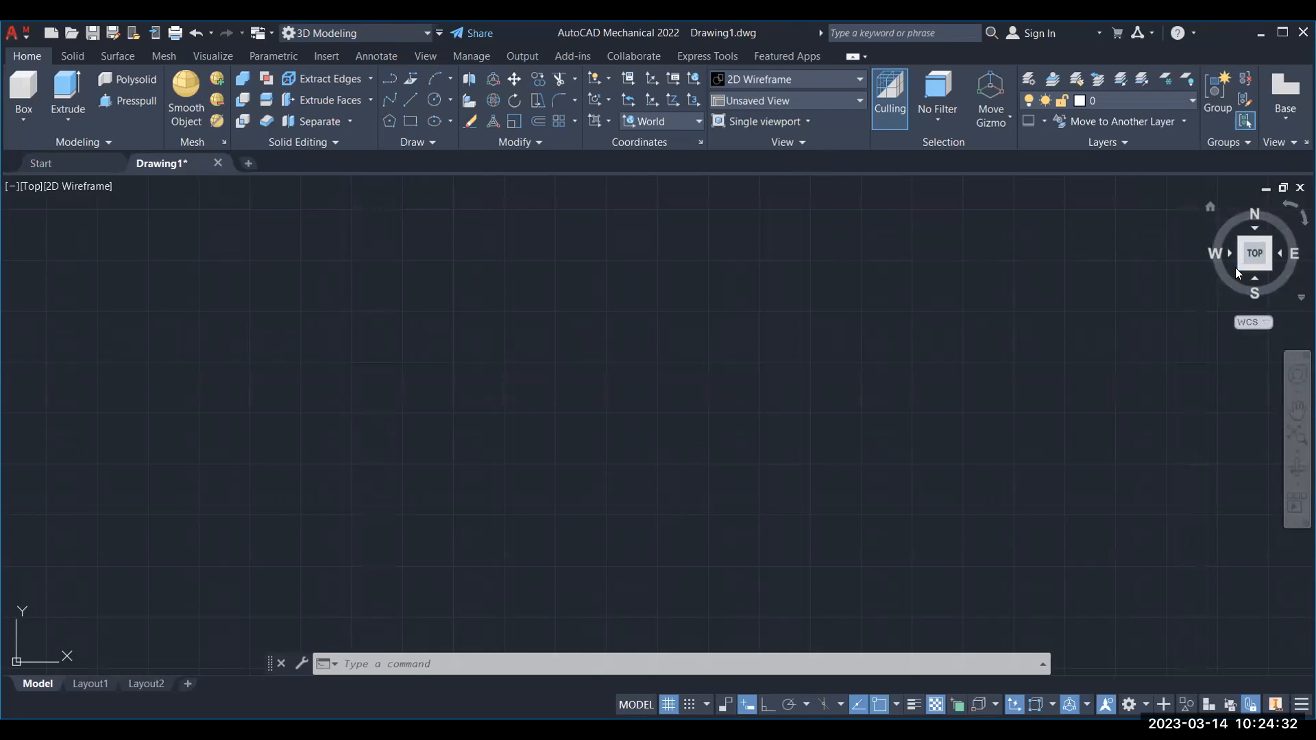
left_click(1239, 266)
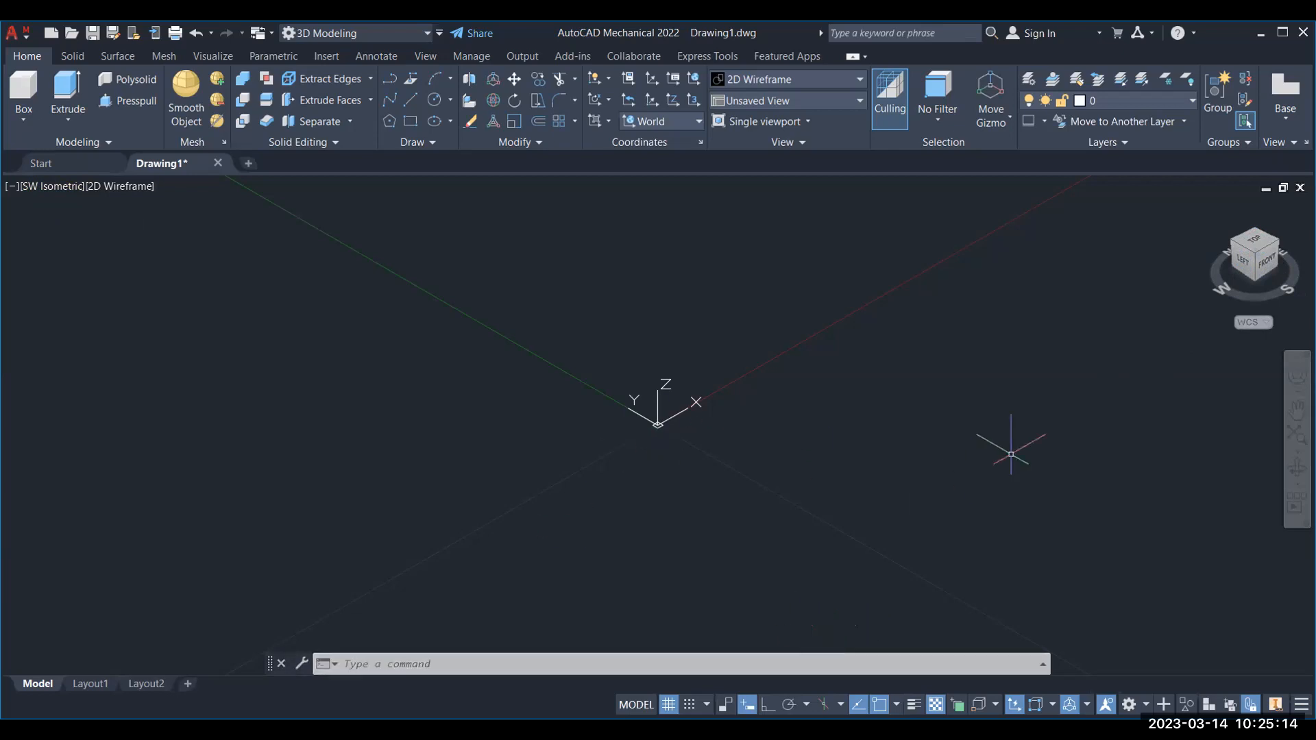
left_click(1276, 238)
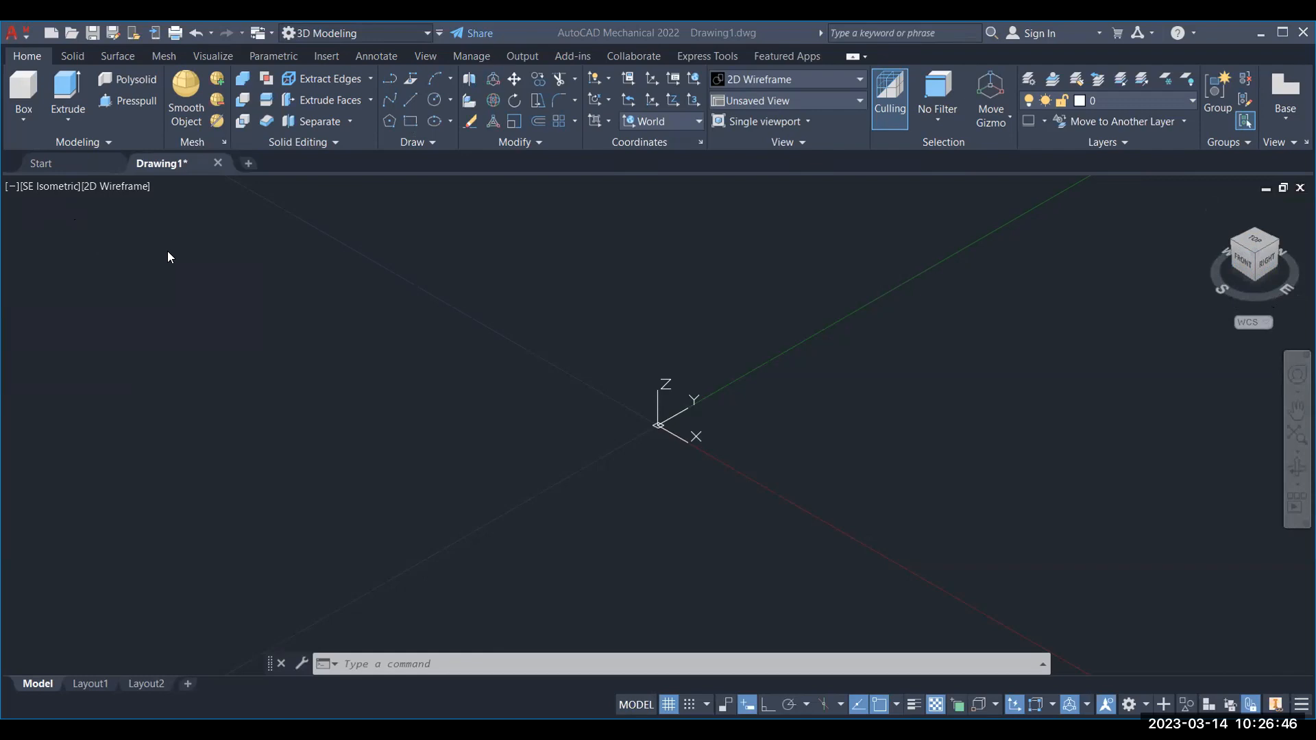
mouse_move(1253, 250)
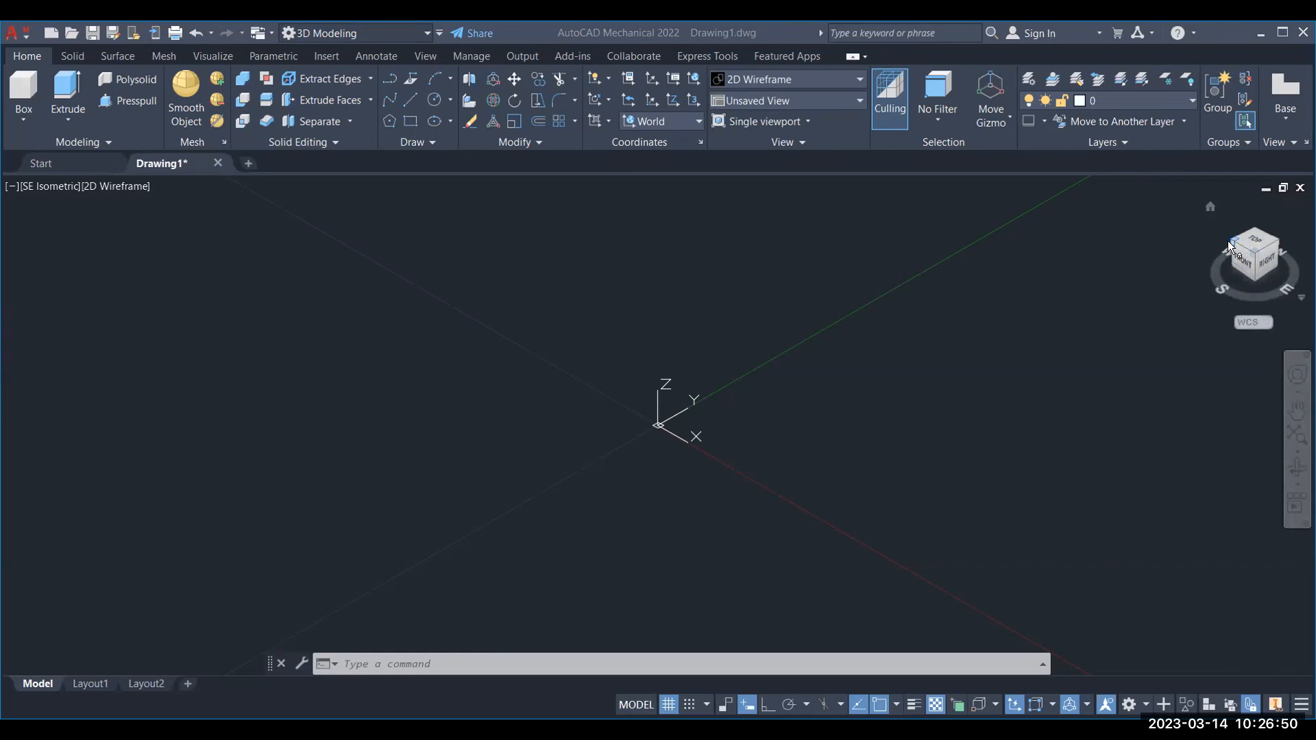
left_click(1234, 245)
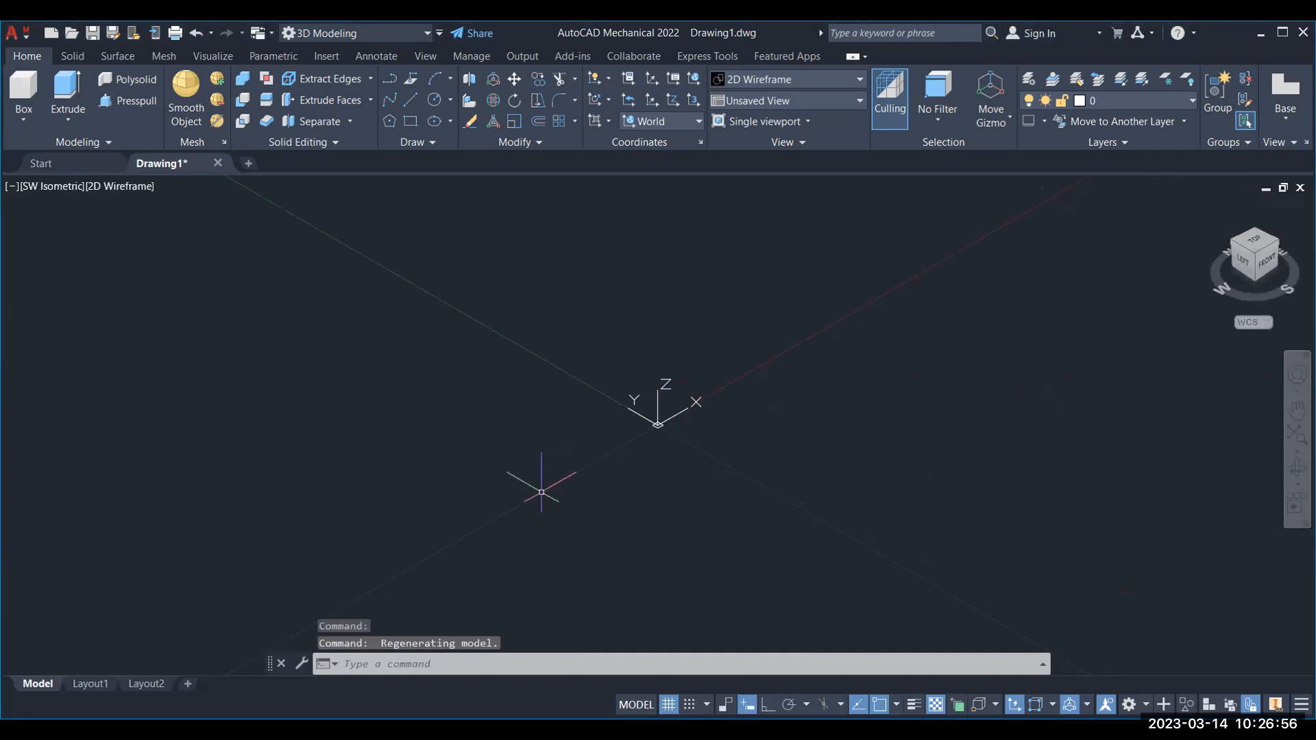
left_click(1257, 240)
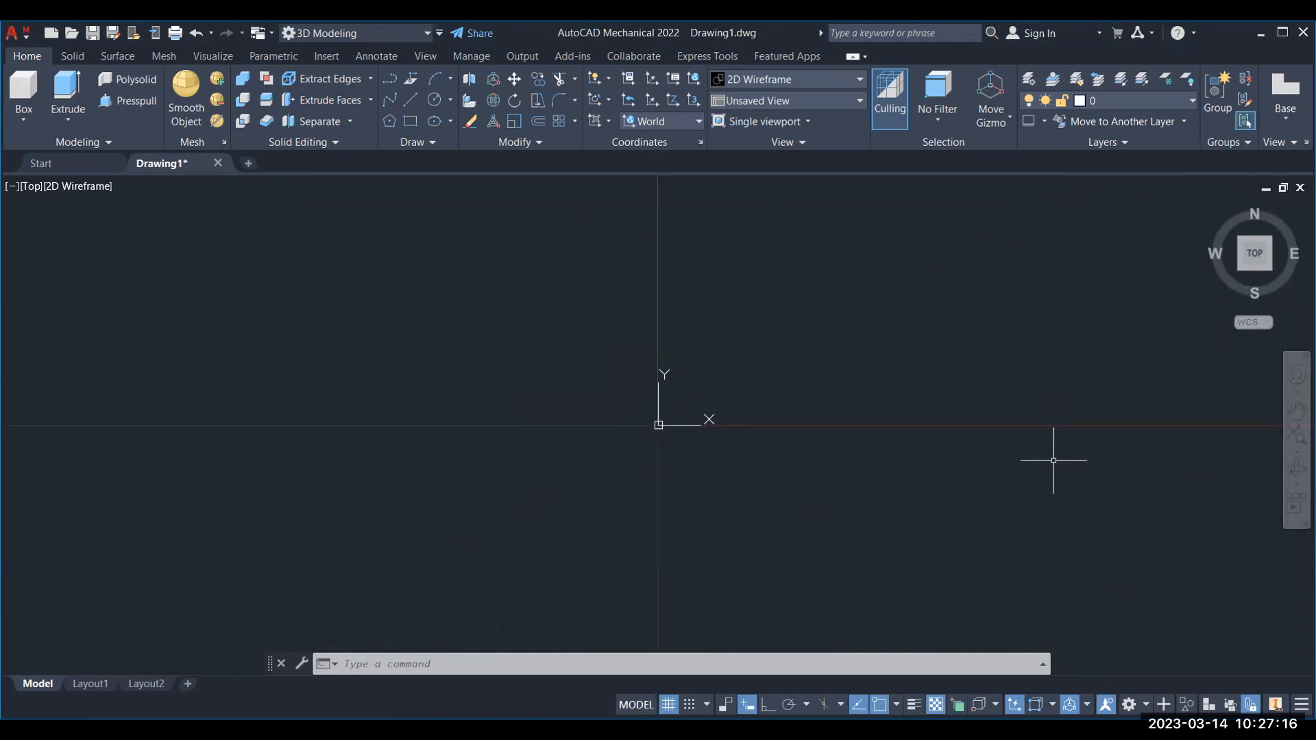
middle_click_drag(870, 320, 727, 464)
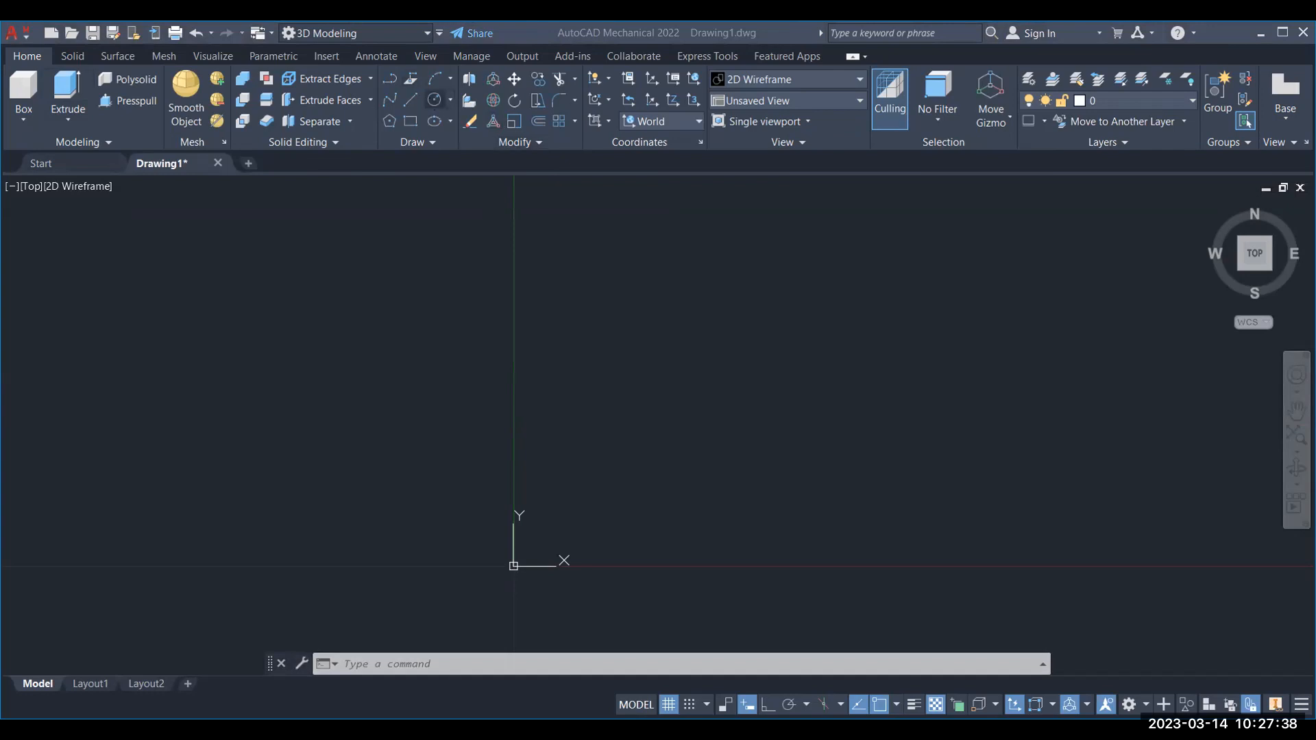
left_click(661, 460)
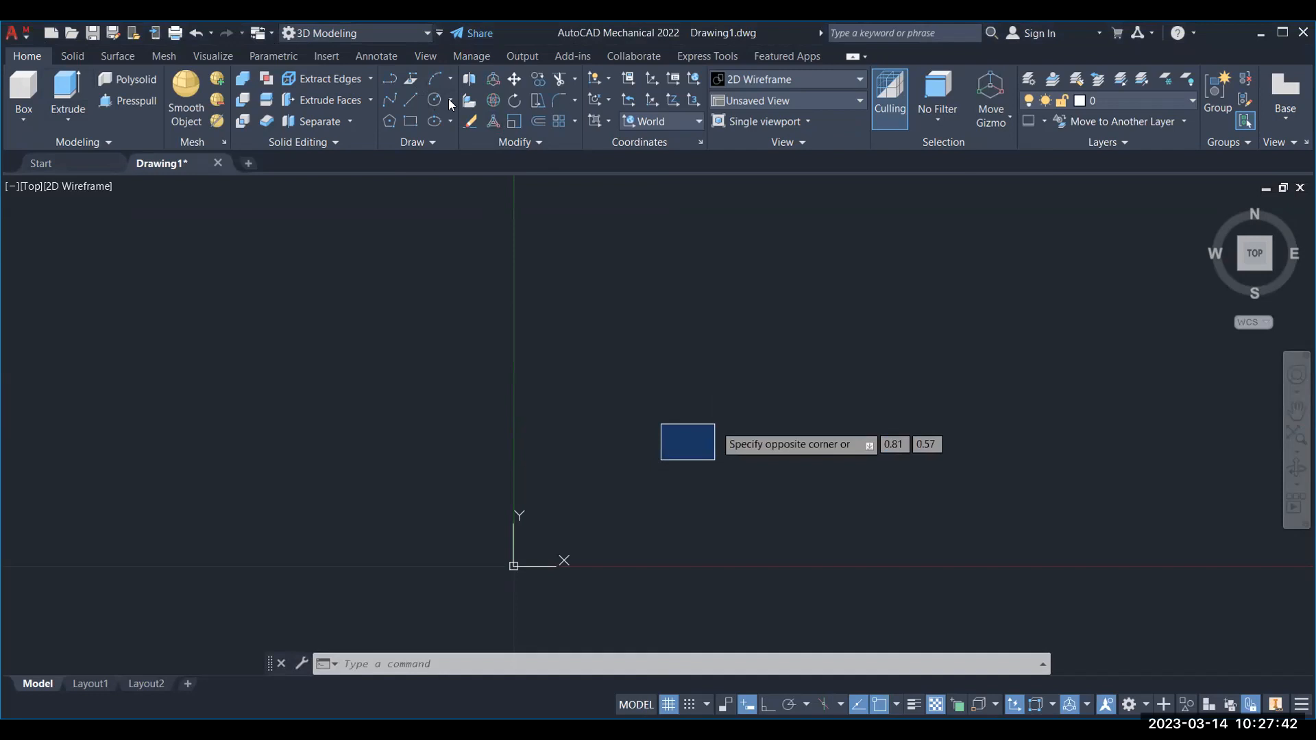
key("Escape")
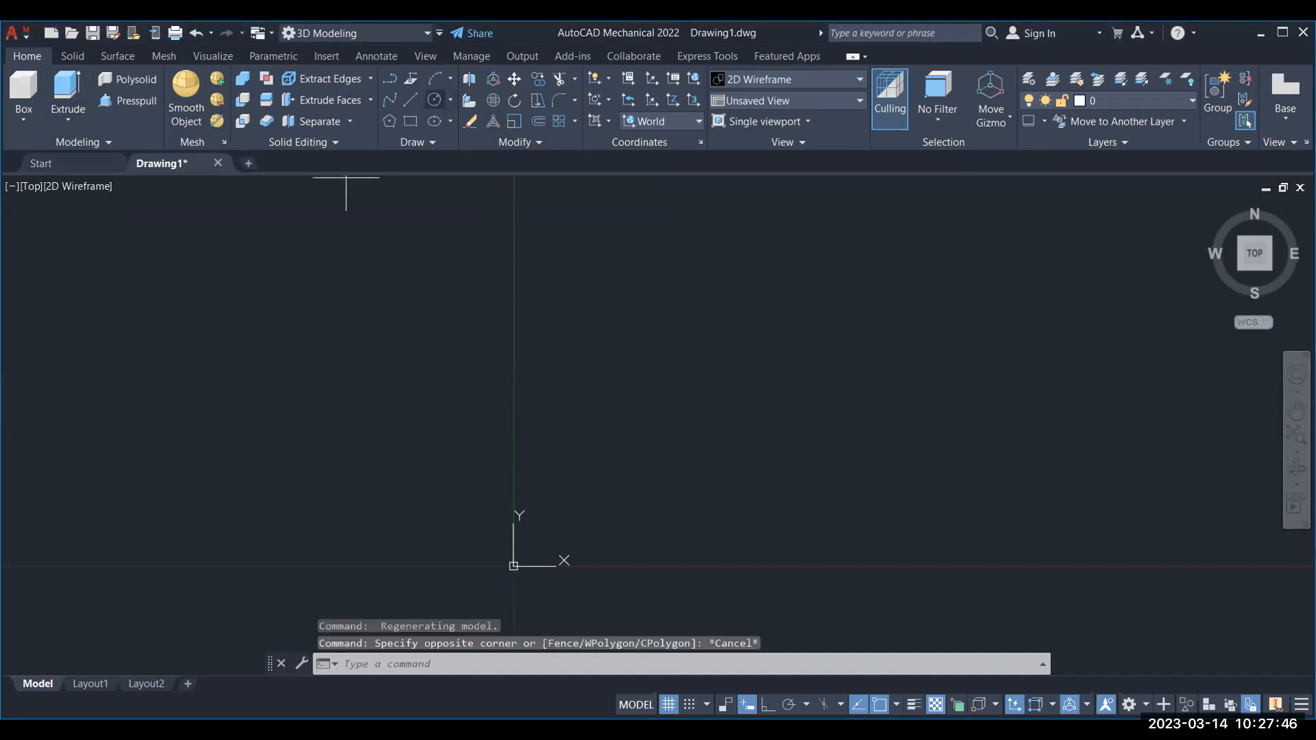
left_click(434, 100)
key("Escape")
Set the model space limits with the lower left corner at 0,0 and the upper right corner at 297,210.
type("LIMI")
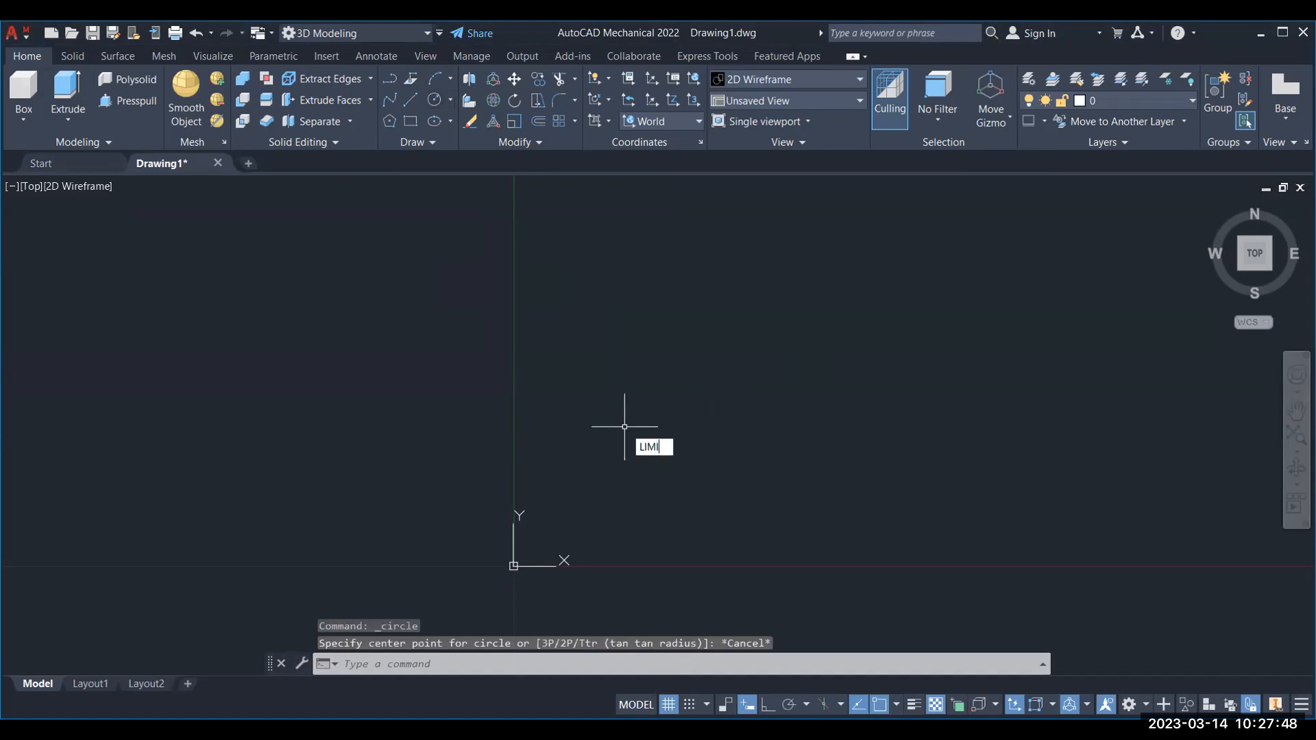
type("TS")
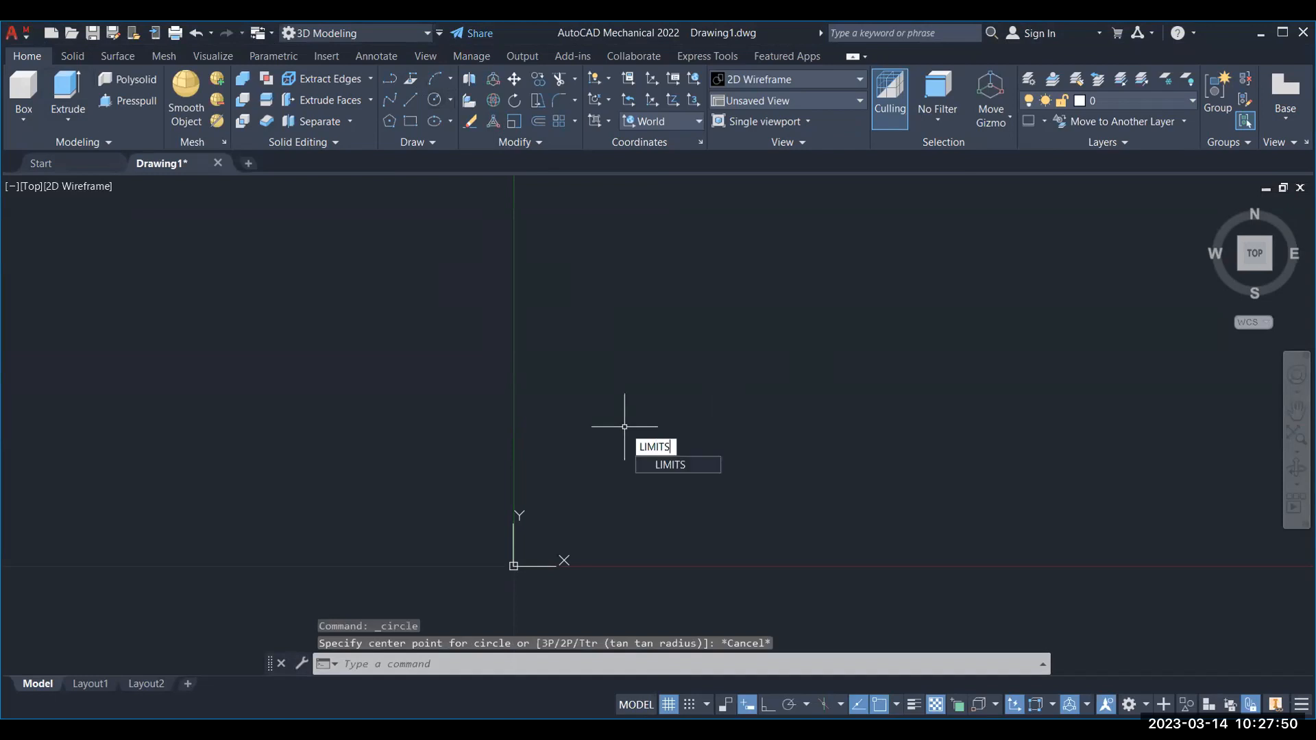
key("Return")
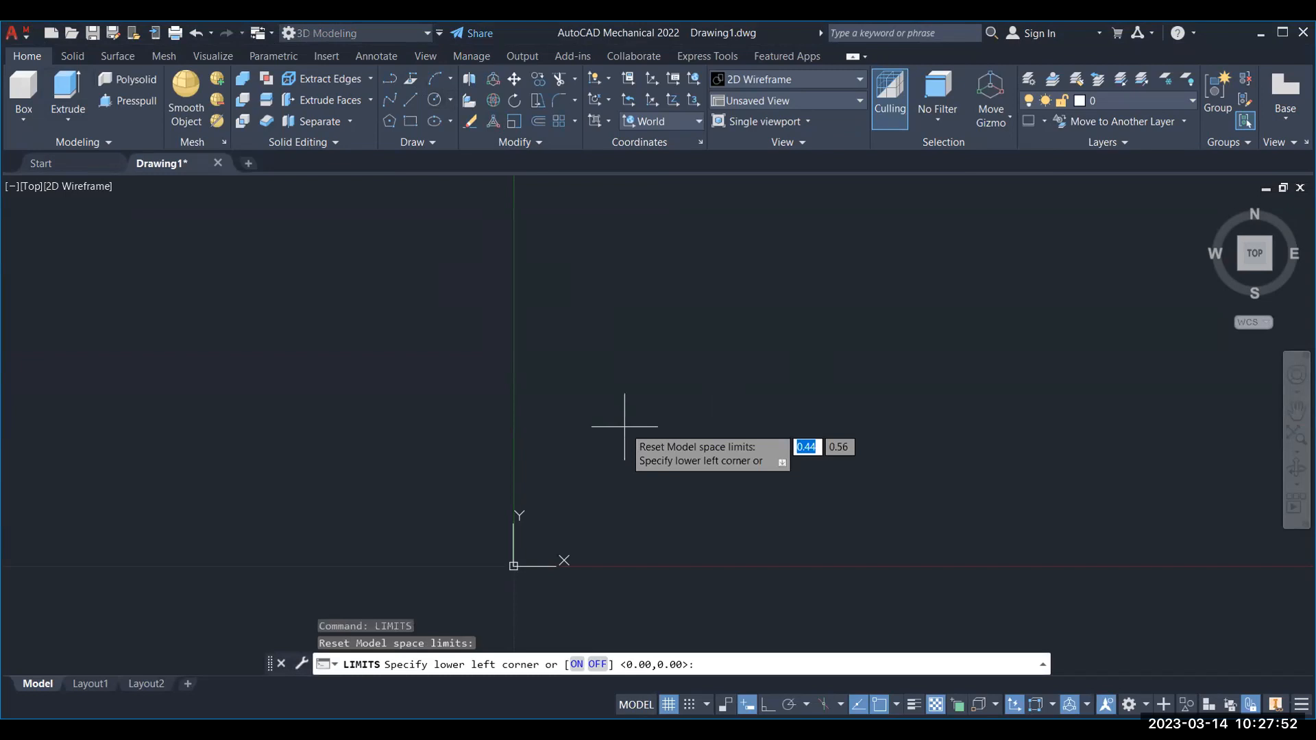
type("0,0")
key("Return")
type("297")
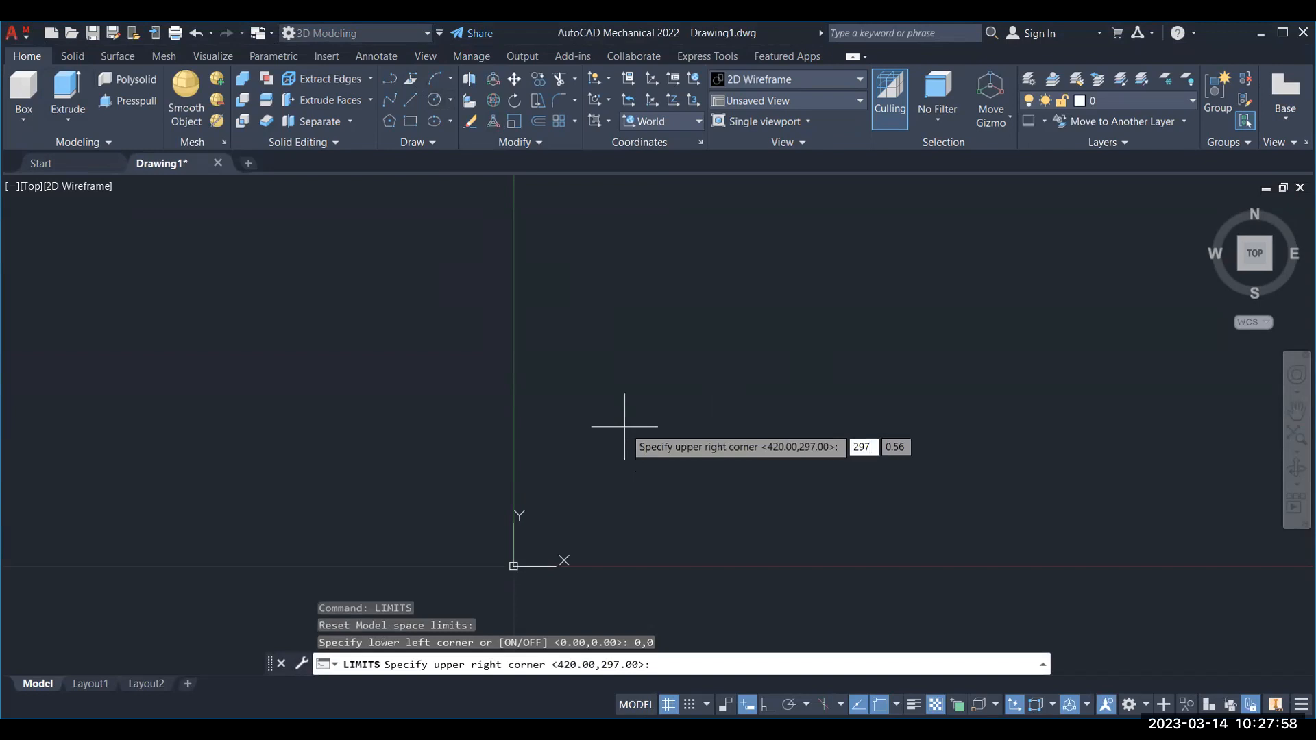
type(",210")
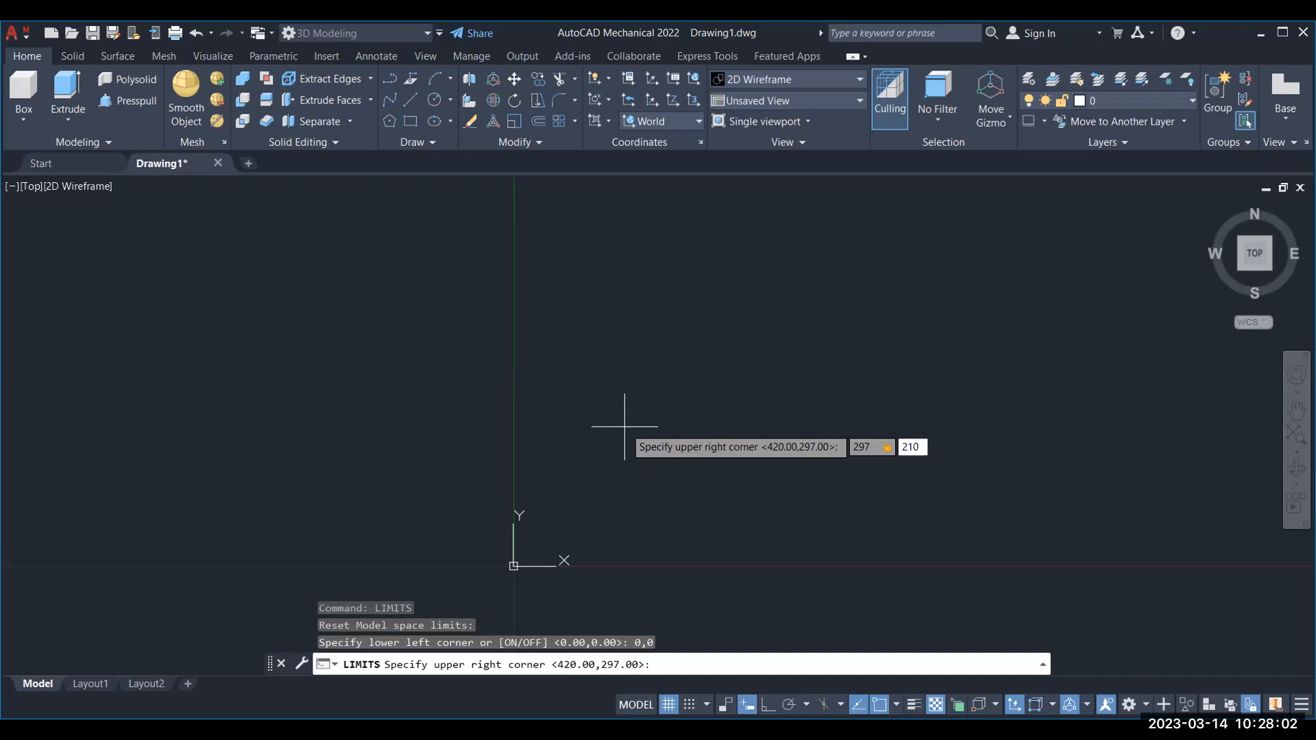
key("Return")
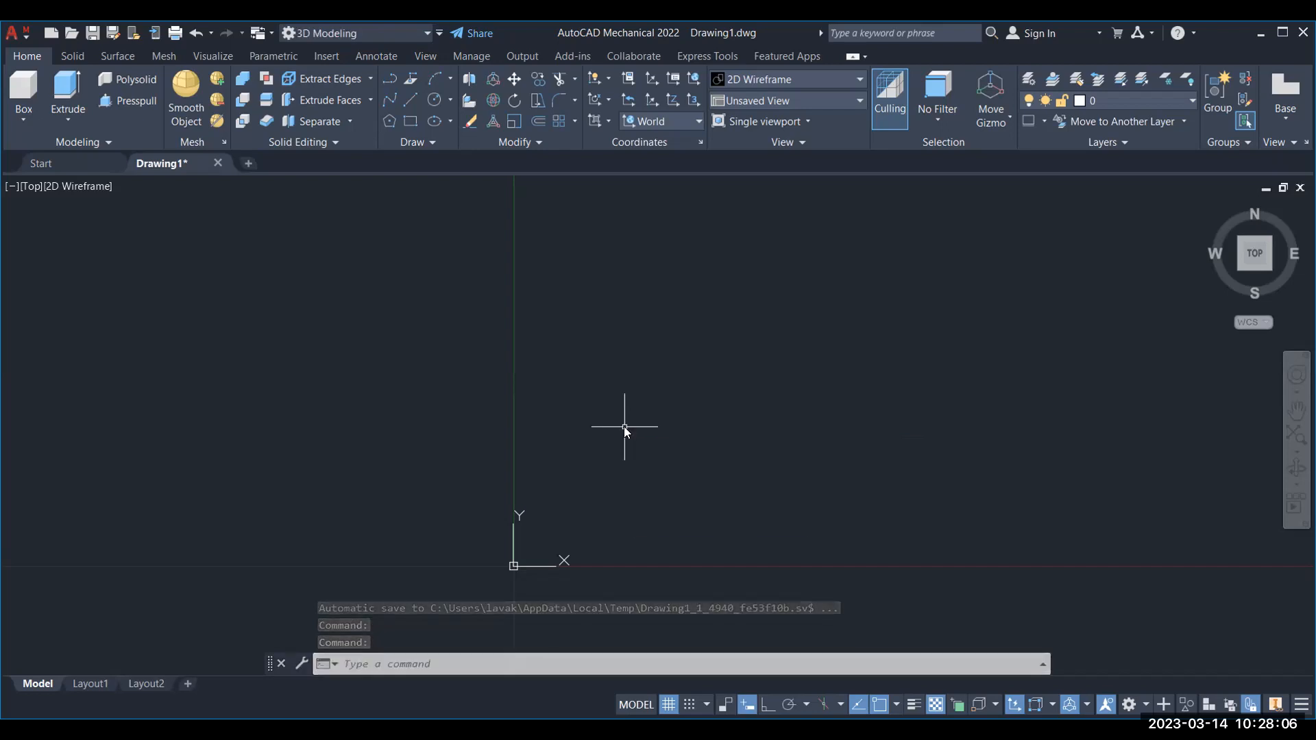
Zoom to show all of the drawing limits with the Zoom All option.
type("z")
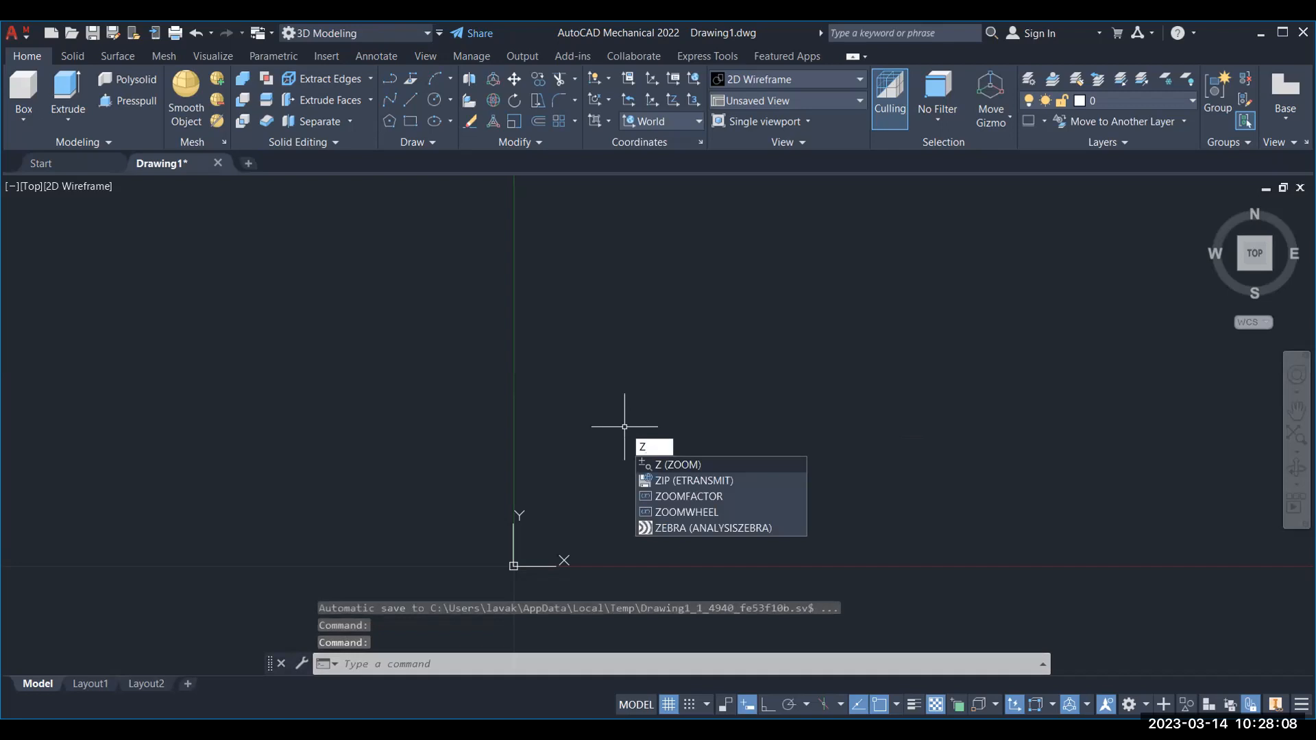
key("Return")
type("a")
key("Return")
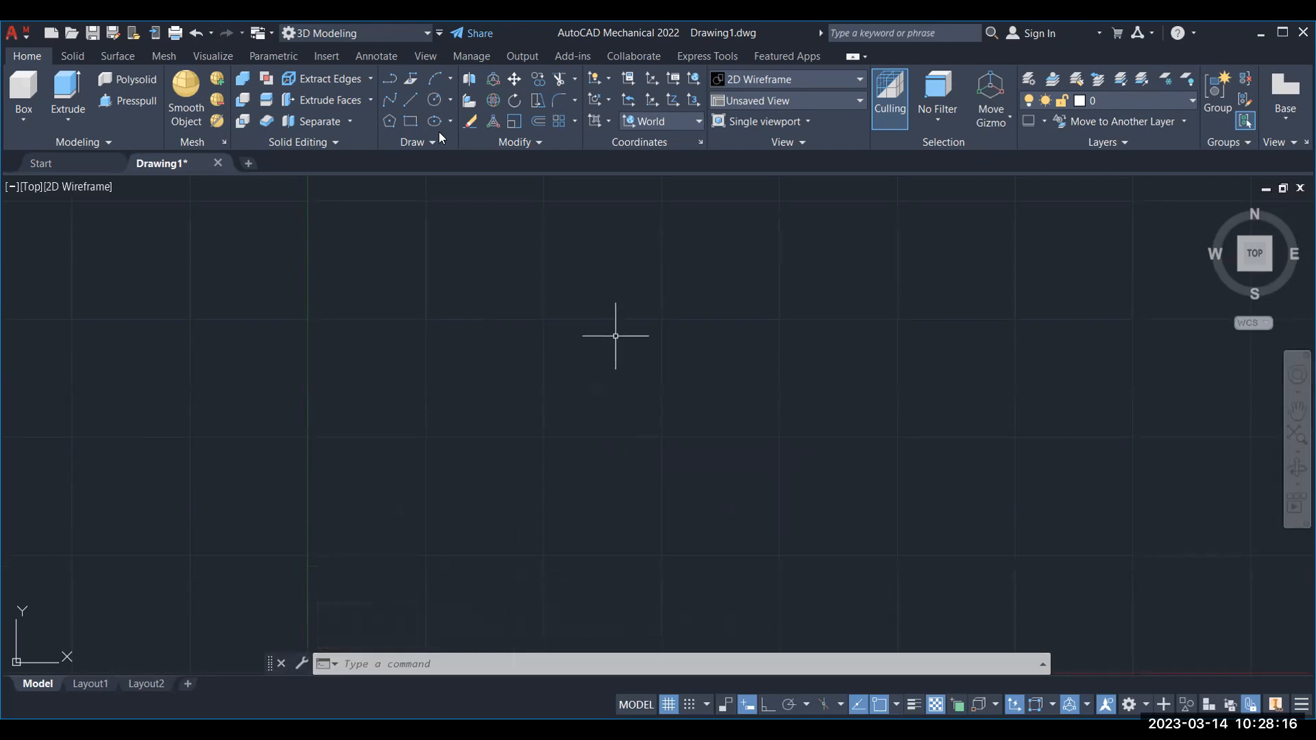
Draw a circle with a radius of 50 inside the drawing limits.
left_click(437, 100)
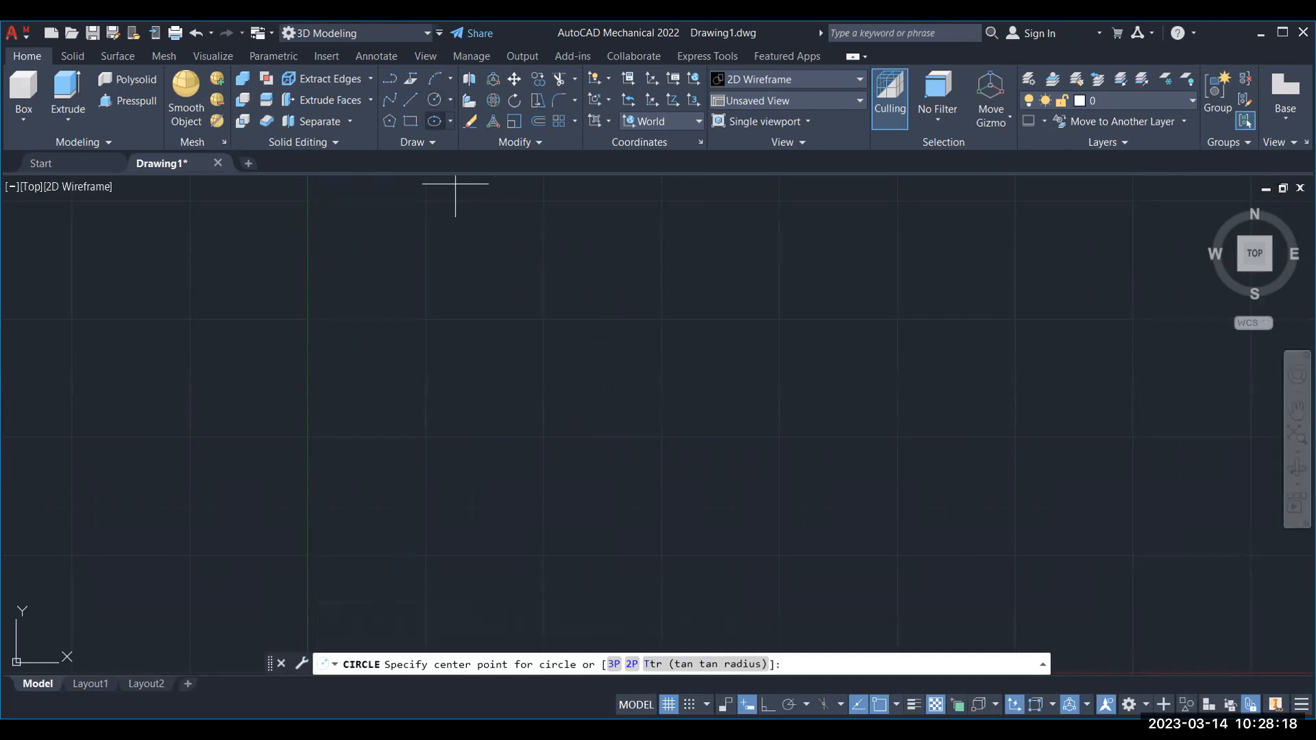
left_click(532, 498)
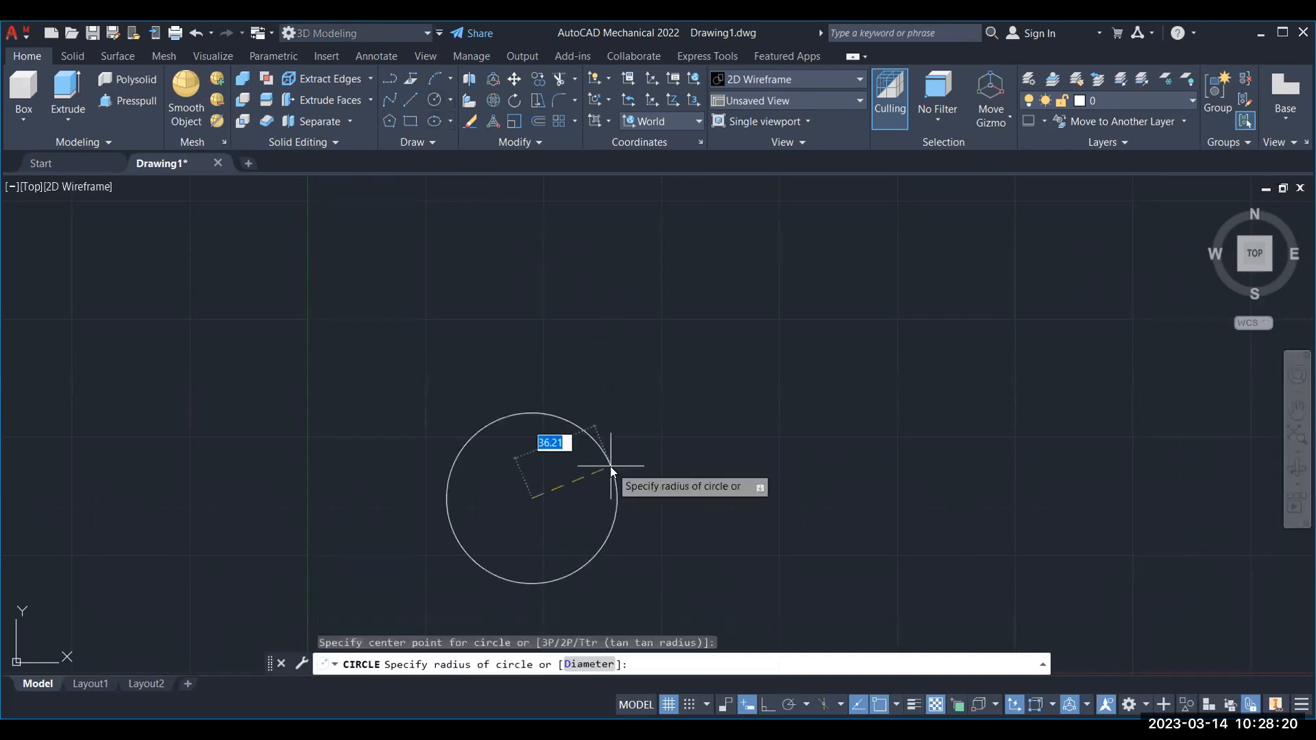
type("50")
key("Return")
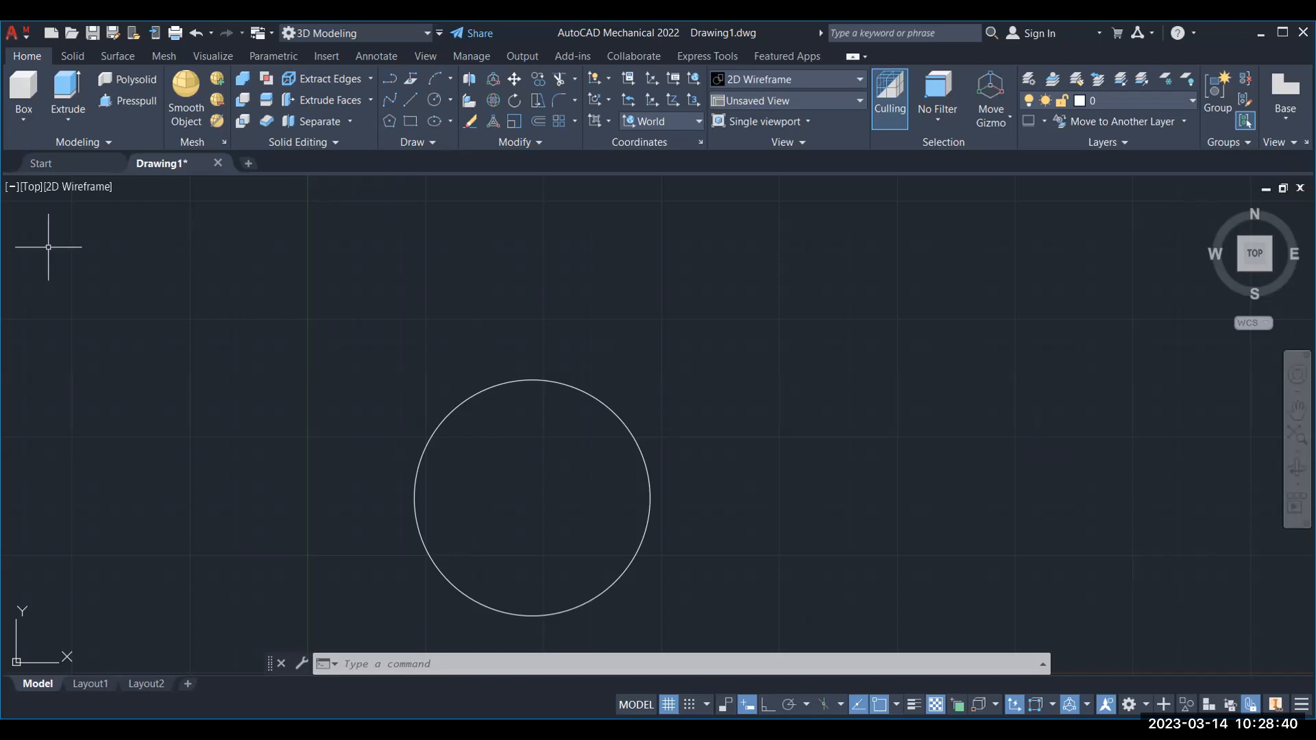
Switch the viewport to the SW Isometric view with the whole circle in sight.
left_click(29, 187)
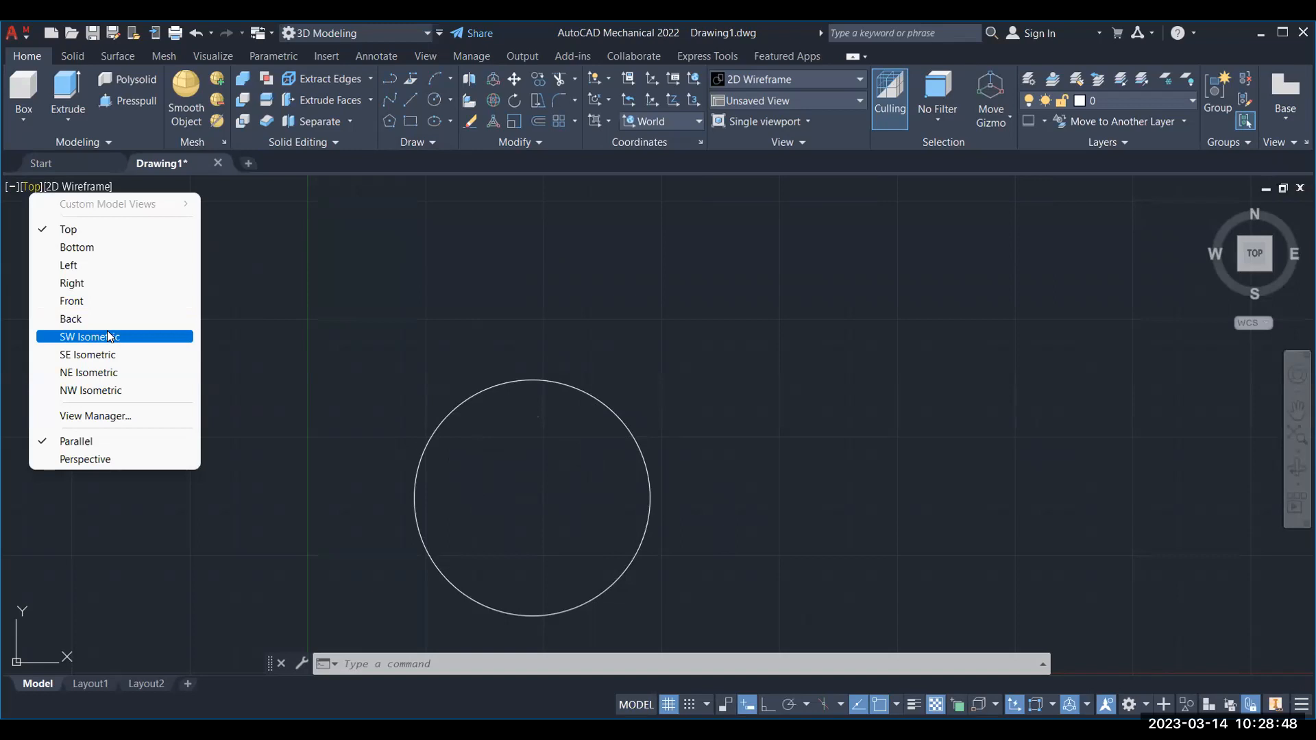
left_click(108, 332)
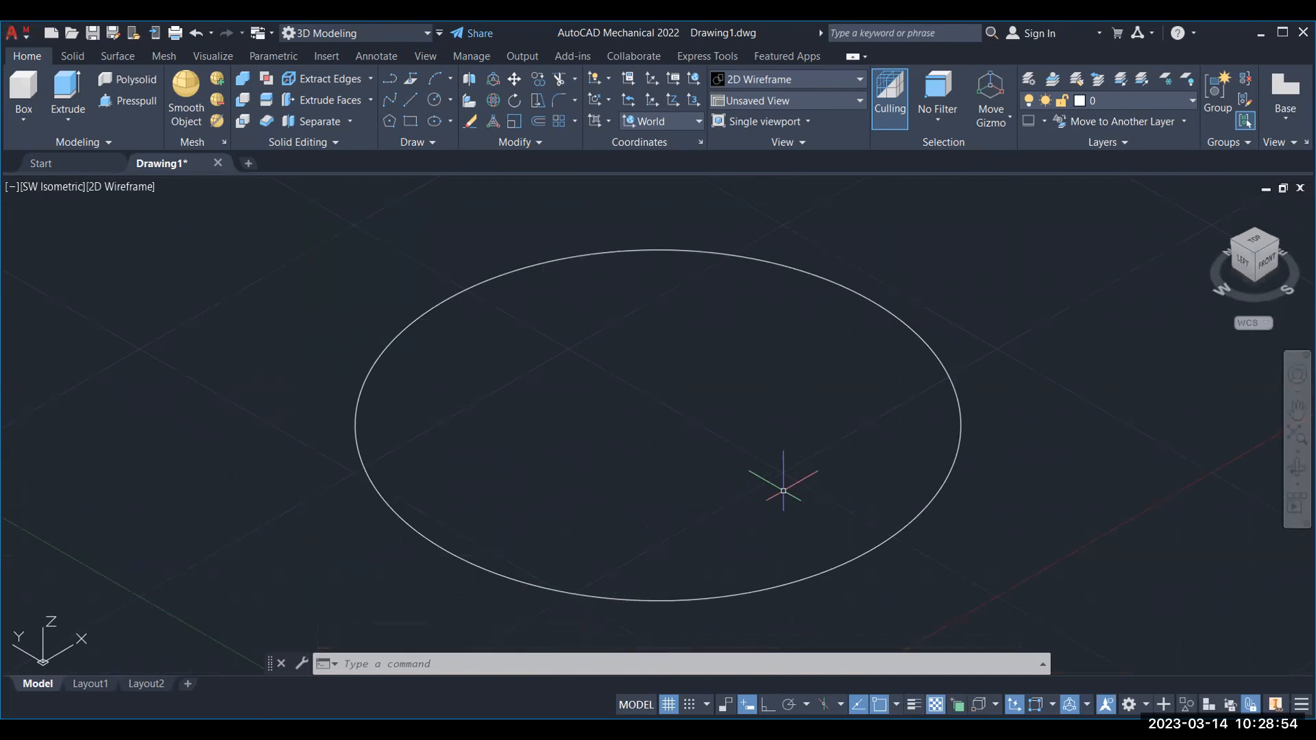
scroll(774, 489, "down", 4)
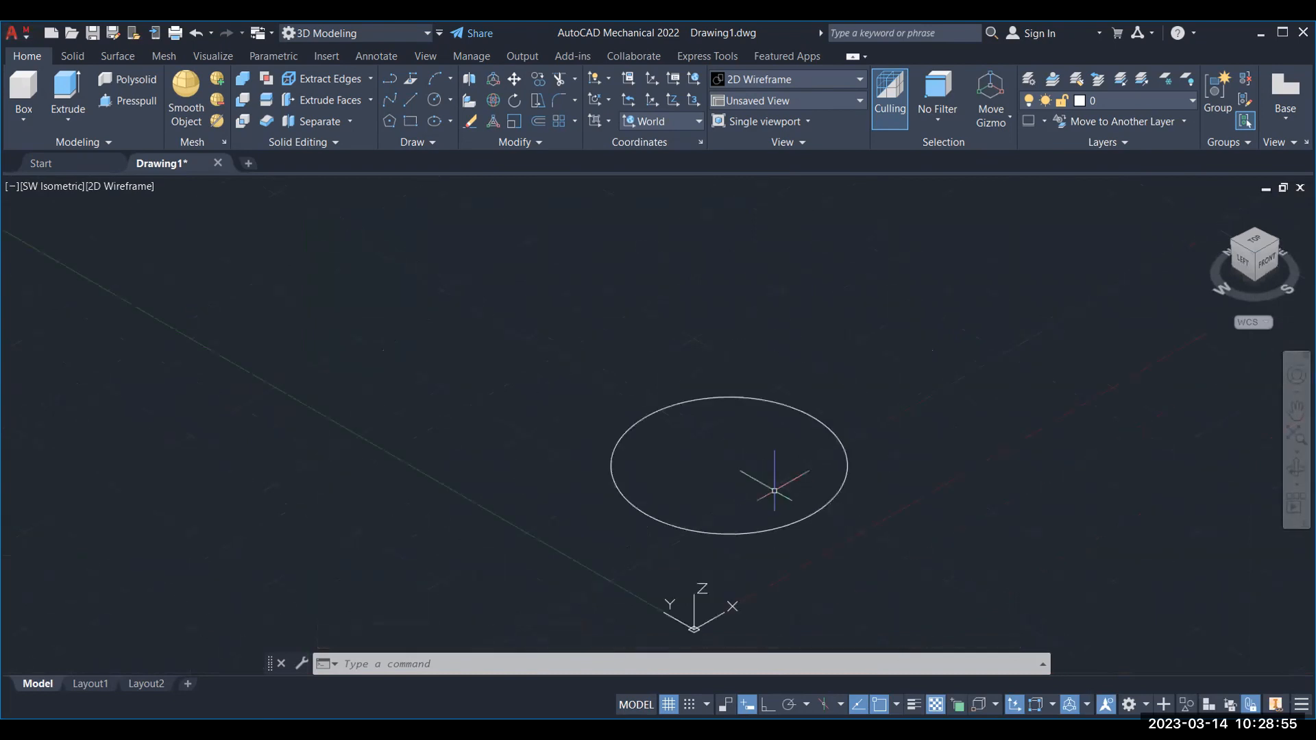
Presspull the area inside the circle upward to a height of 80 to form a solid cylinder.
left_click(130, 104)
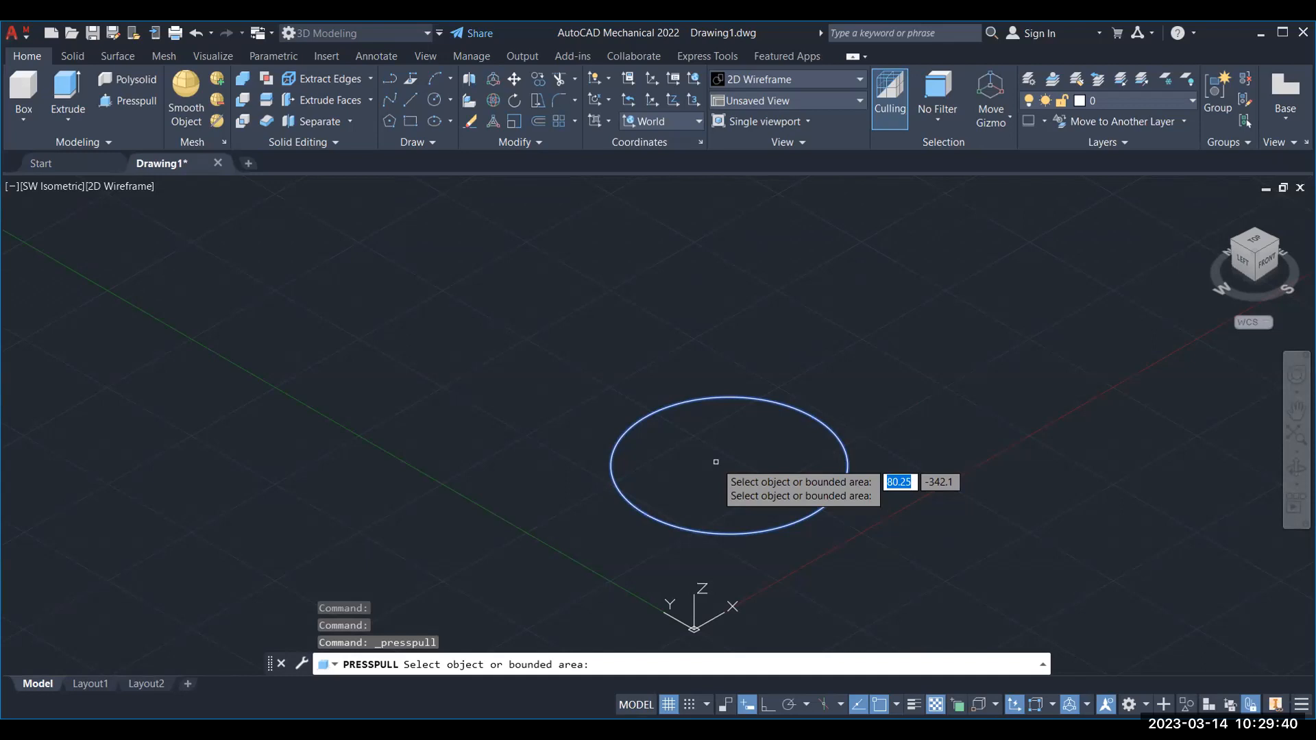
left_click(716, 462)
middle_click_drag(716, 462, 778, 504)
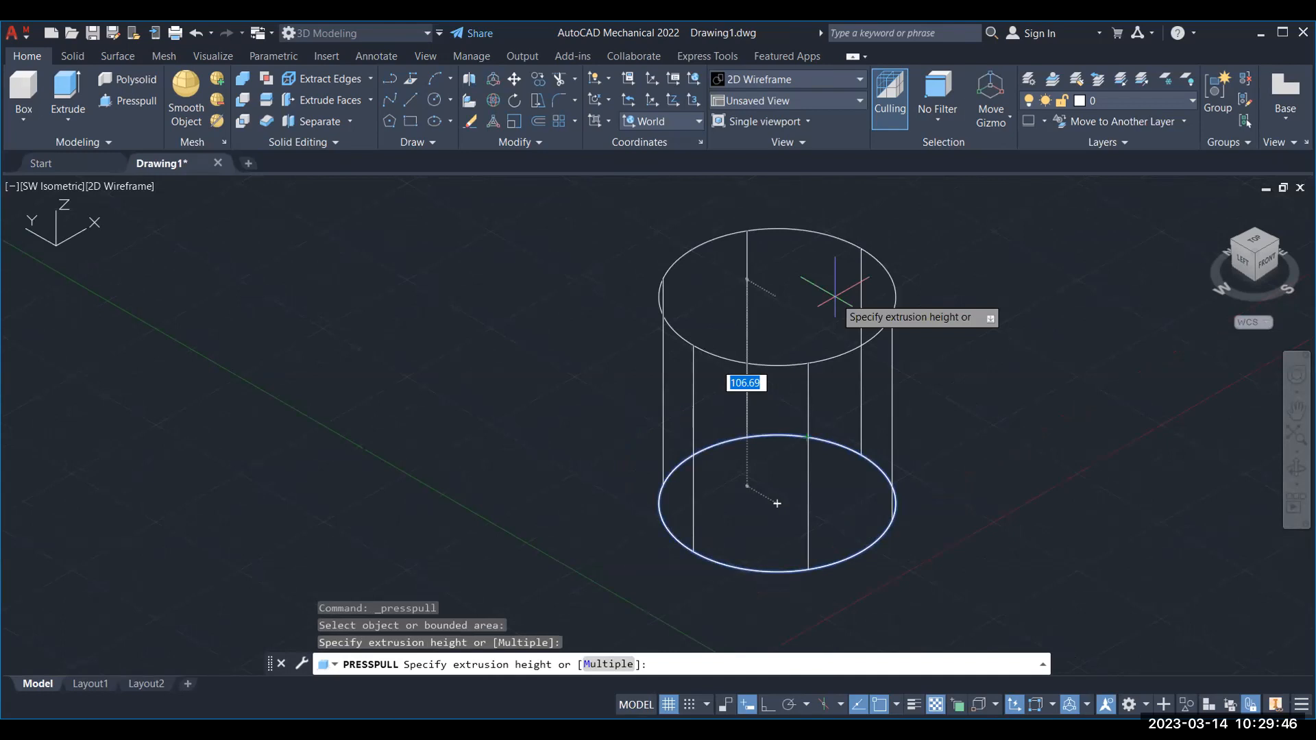
key("Escape")
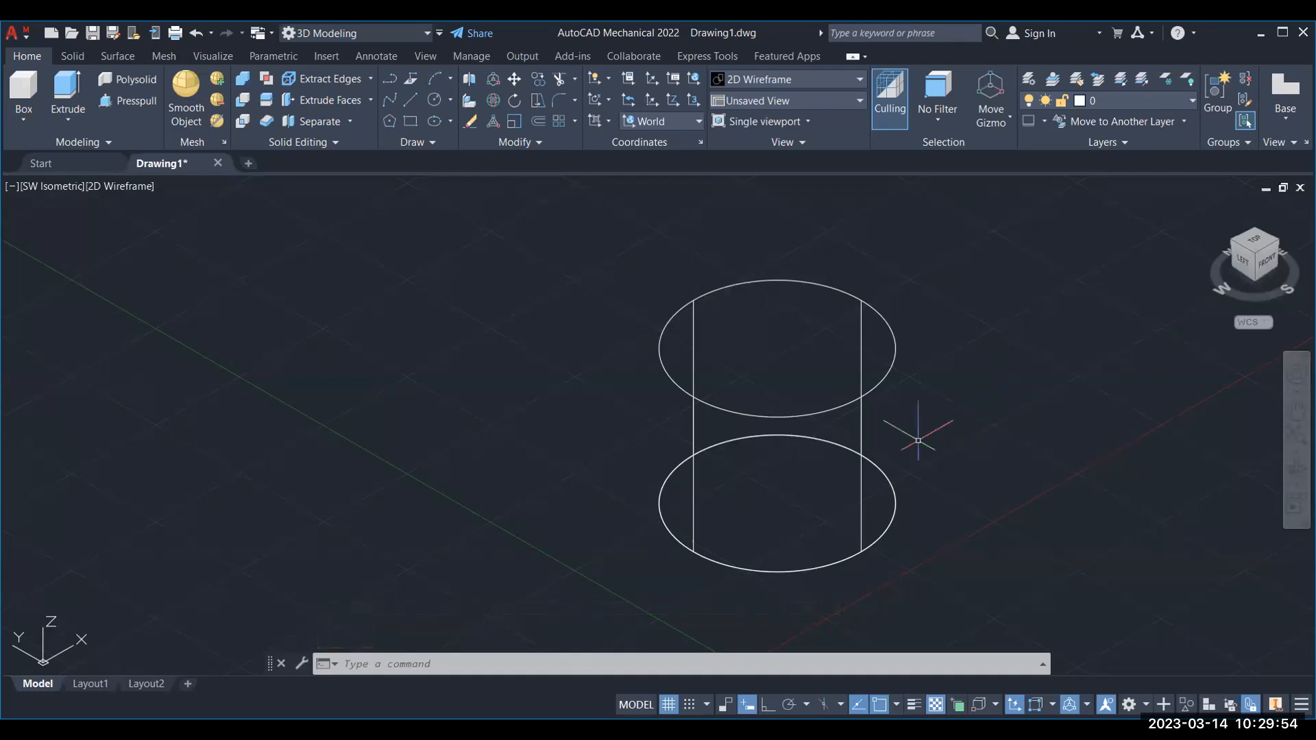
Compare the cylinder in the Conceptual, Hidden, 2D Wireframe and Shades of Gray visual styles.
left_click(850, 85)
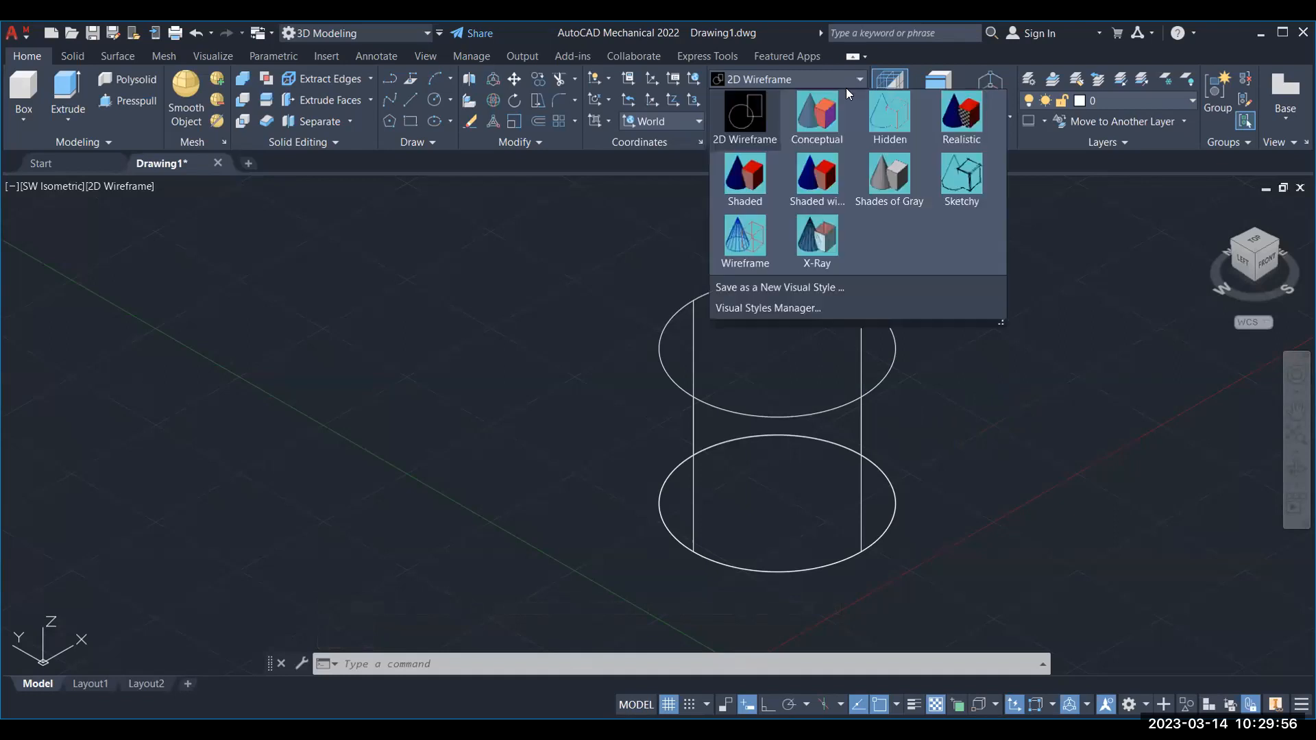
left_click(817, 116)
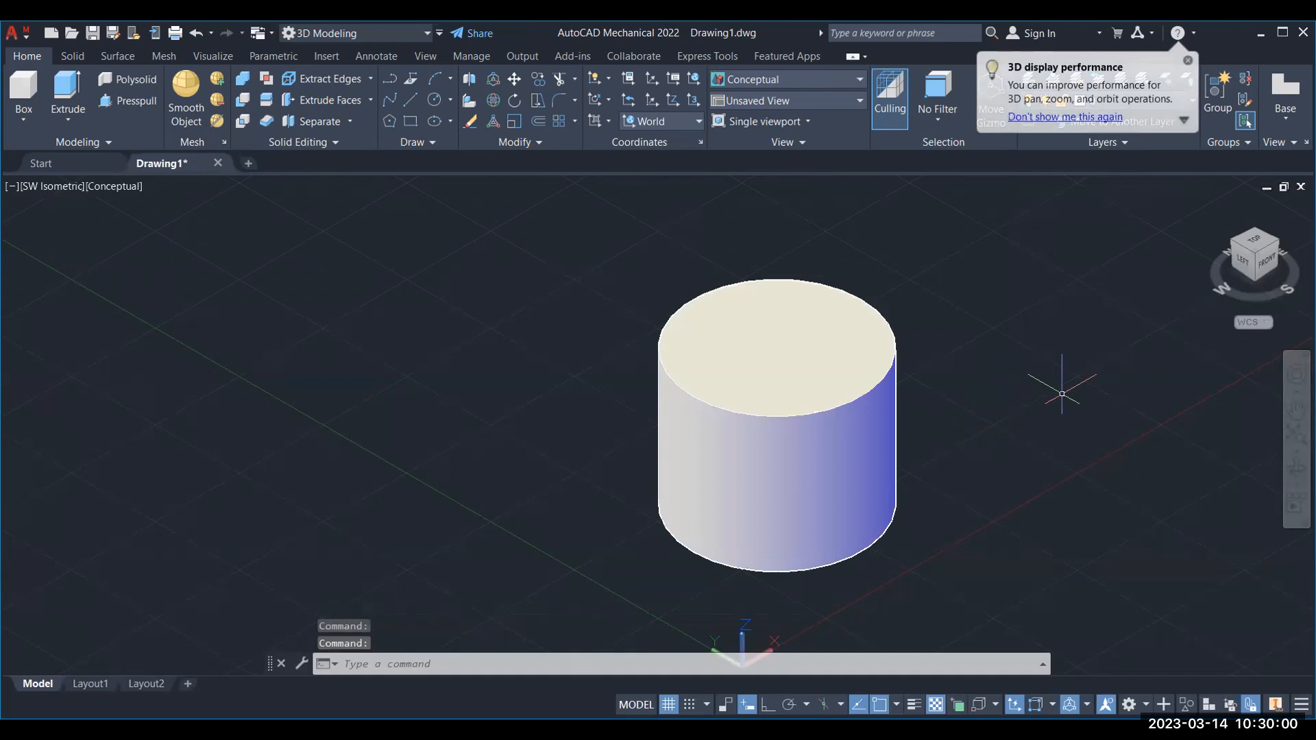
left_click(823, 82)
left_click(886, 124)
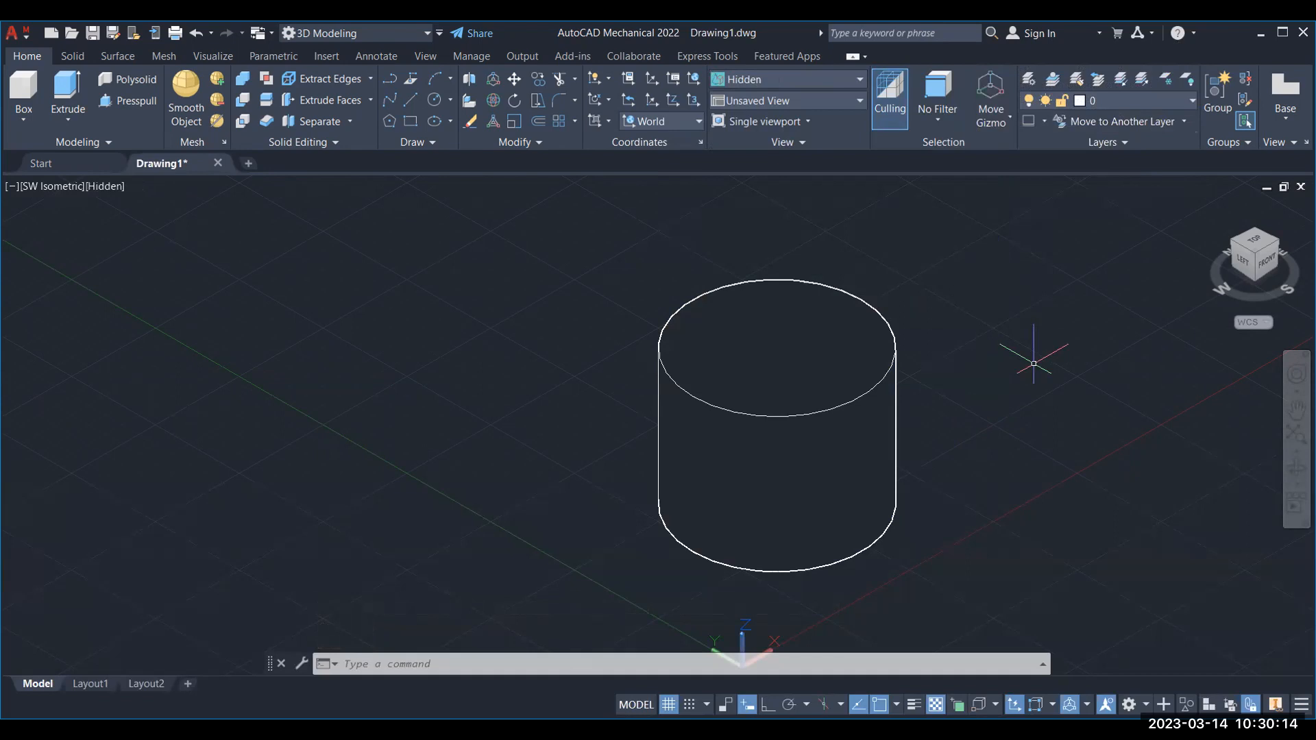
left_click(786, 78)
left_click(758, 111)
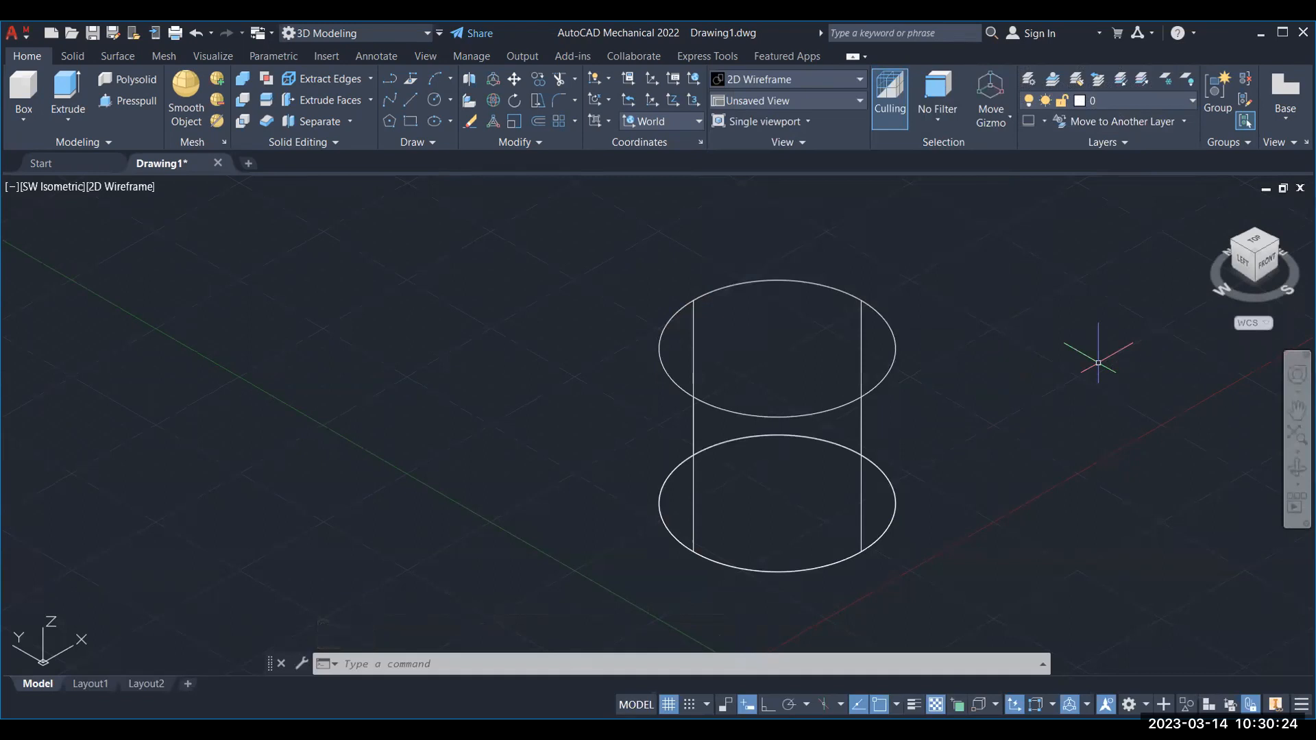
left_click(839, 75)
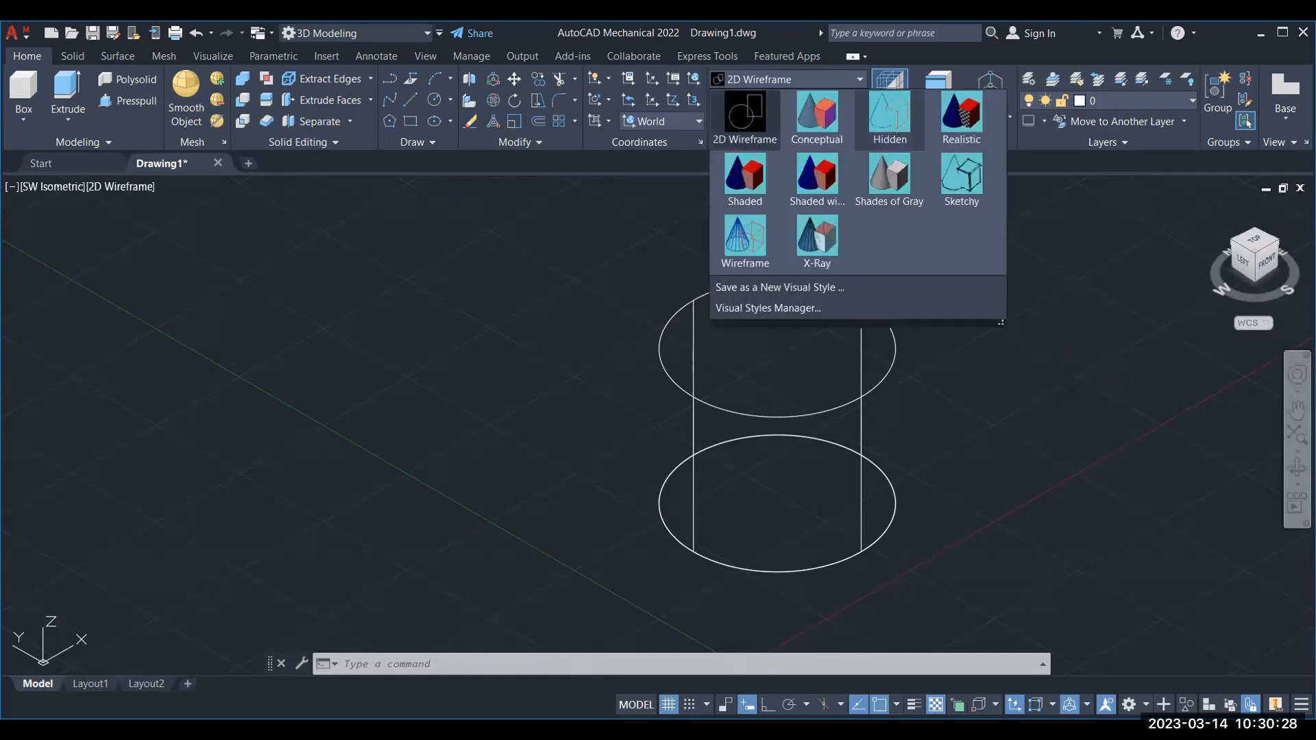
left_click(889, 120)
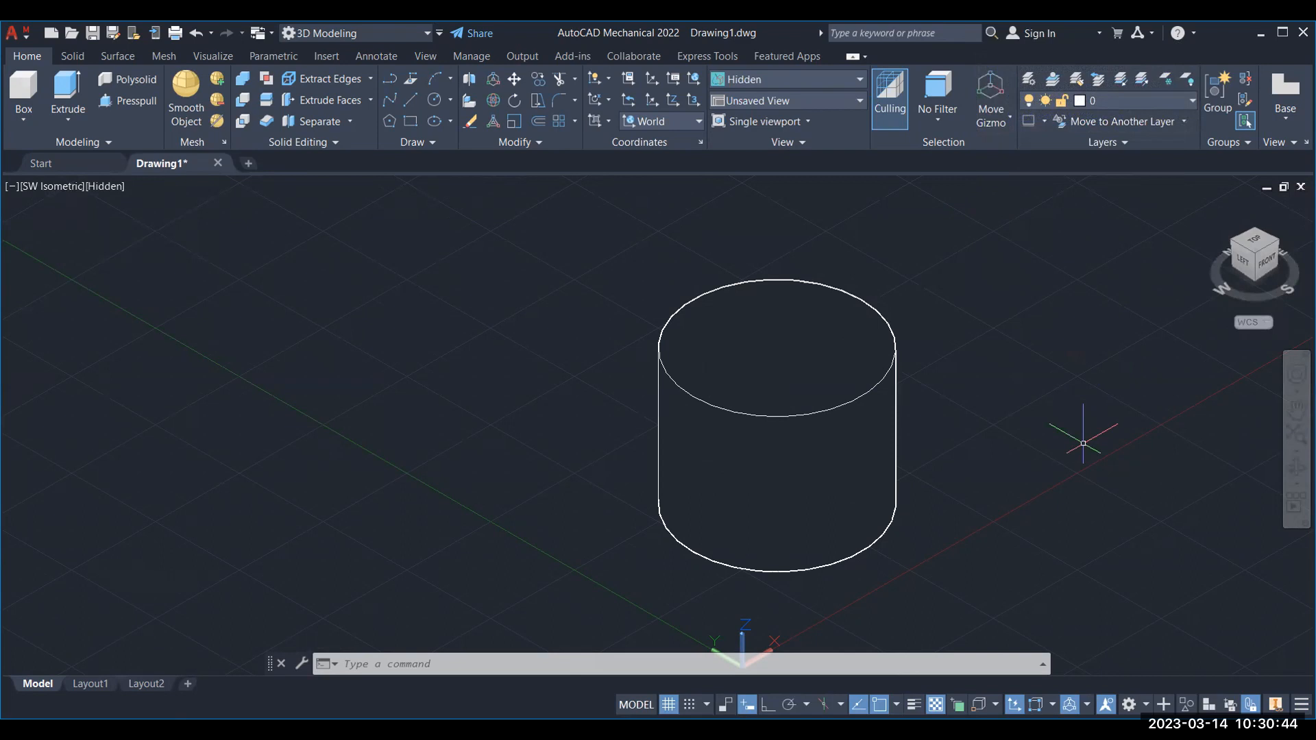
left_click(821, 81)
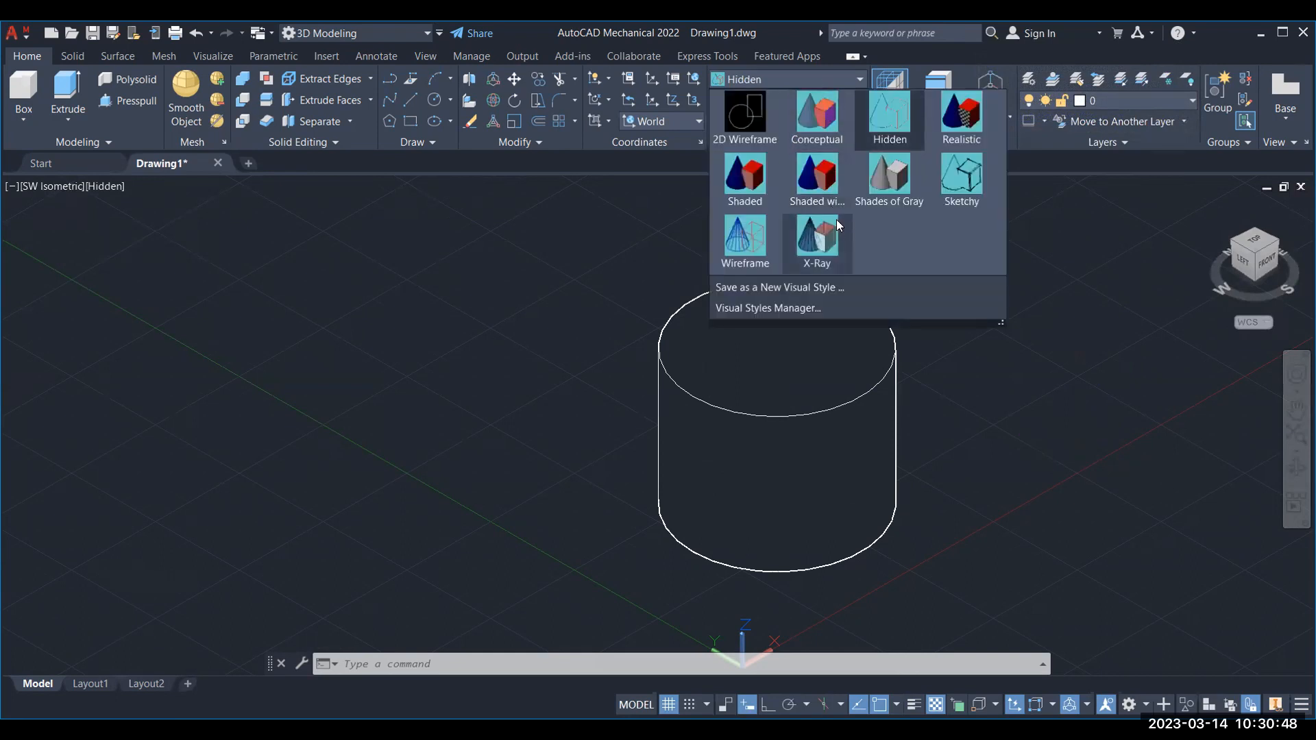
left_click(874, 199)
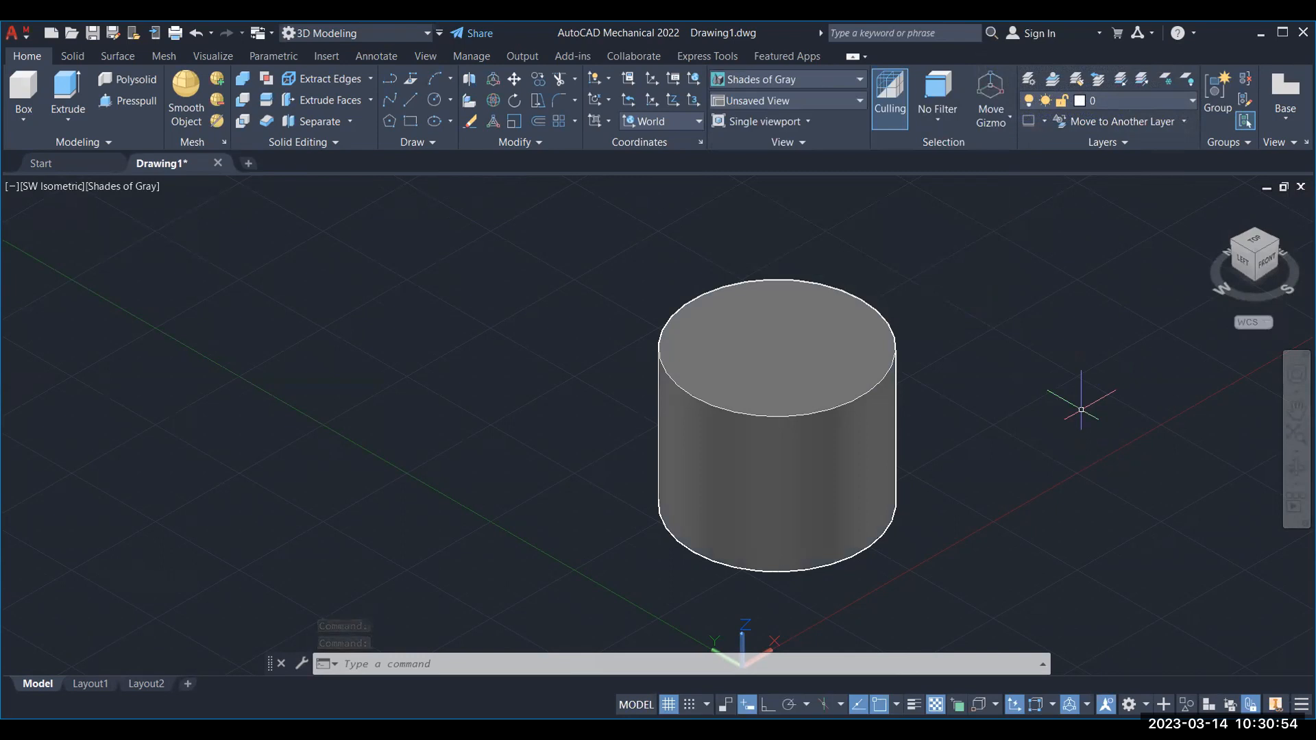
Set the color of the solid cylinder to Red in its object properties.
left_click(754, 500)
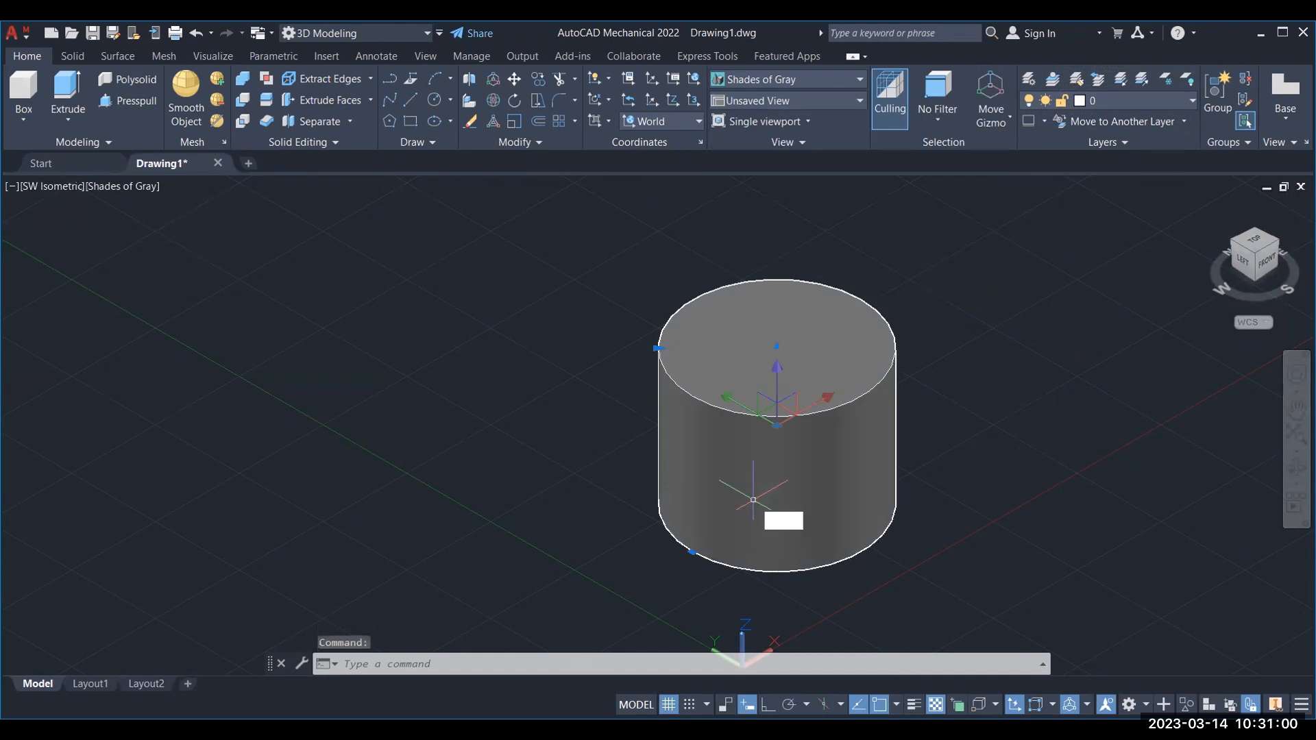
key("ctrl+1")
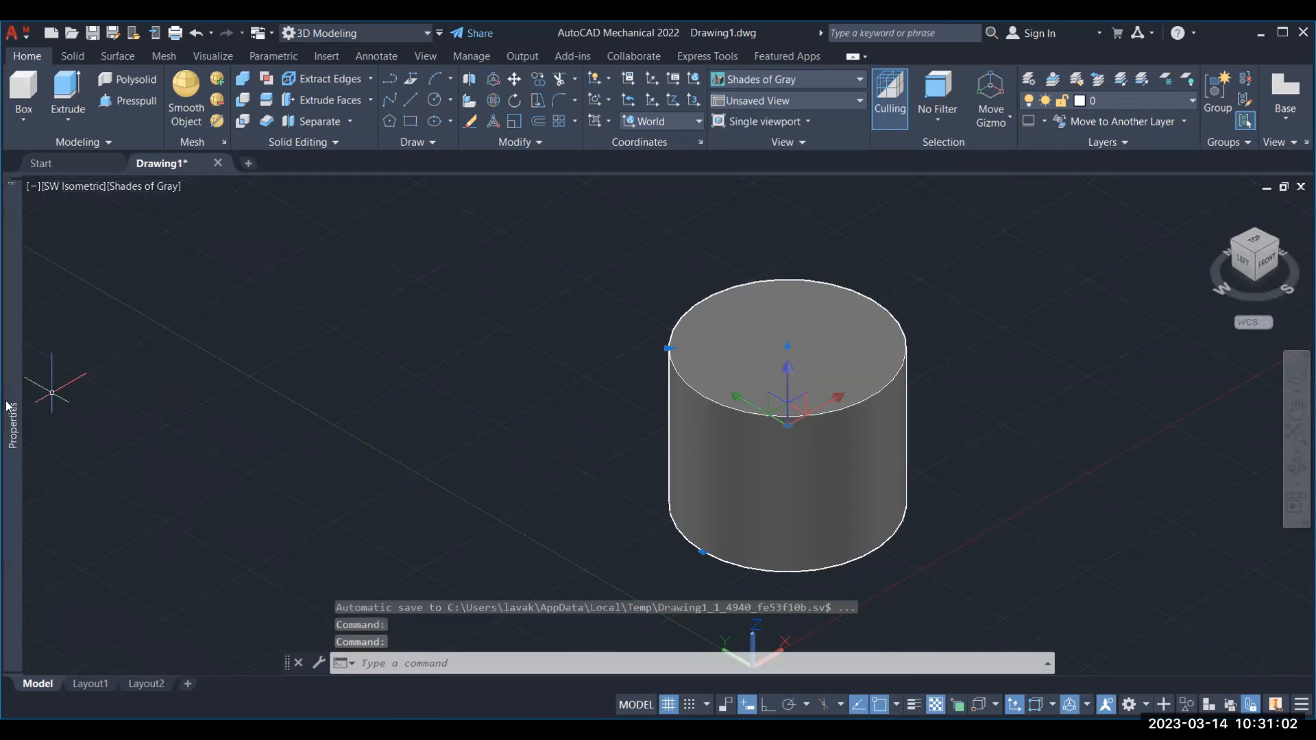
mouse_move(12, 404)
left_click(218, 241)
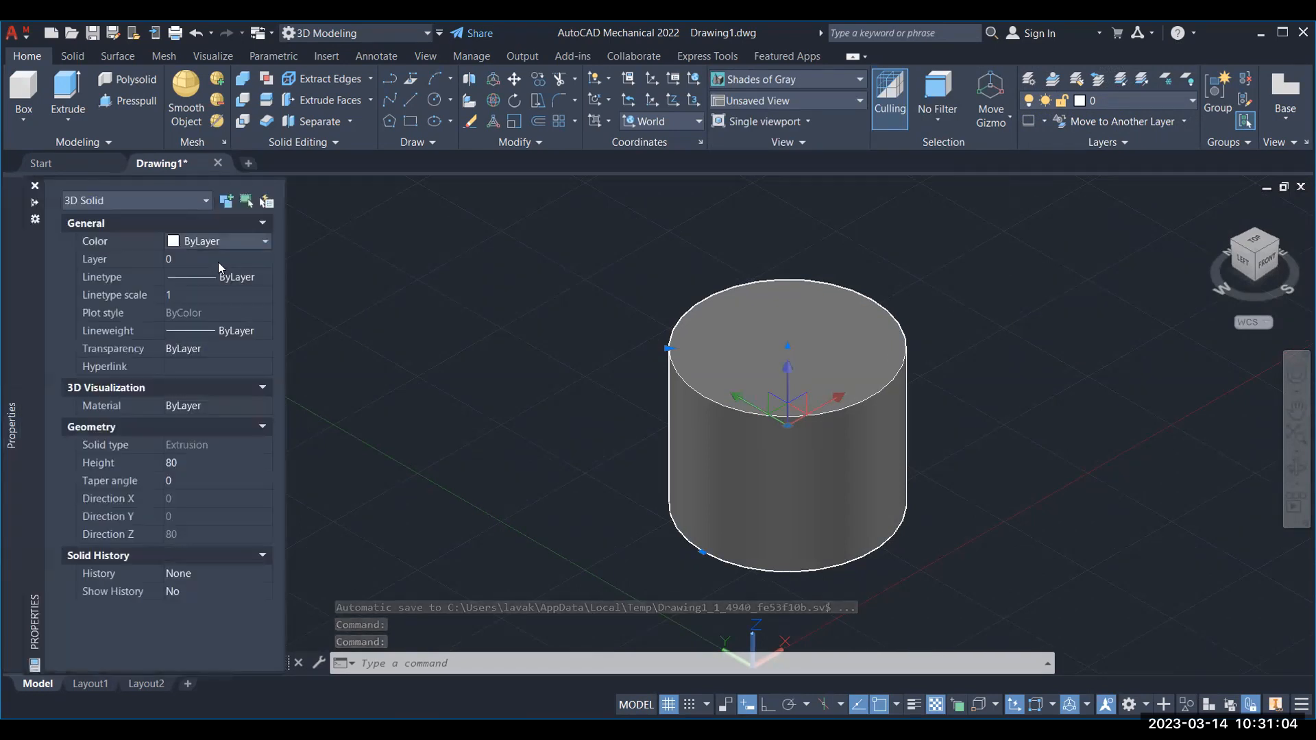
left_click(265, 241)
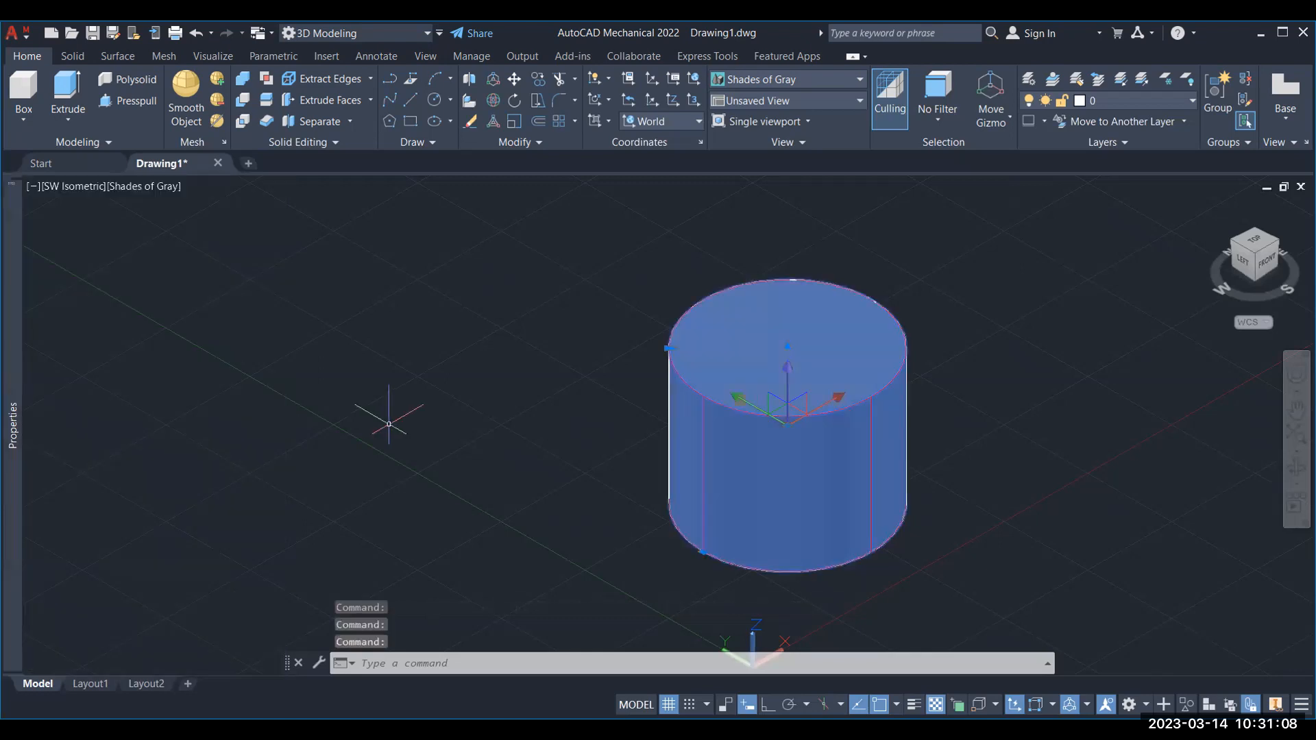
key("Escape")
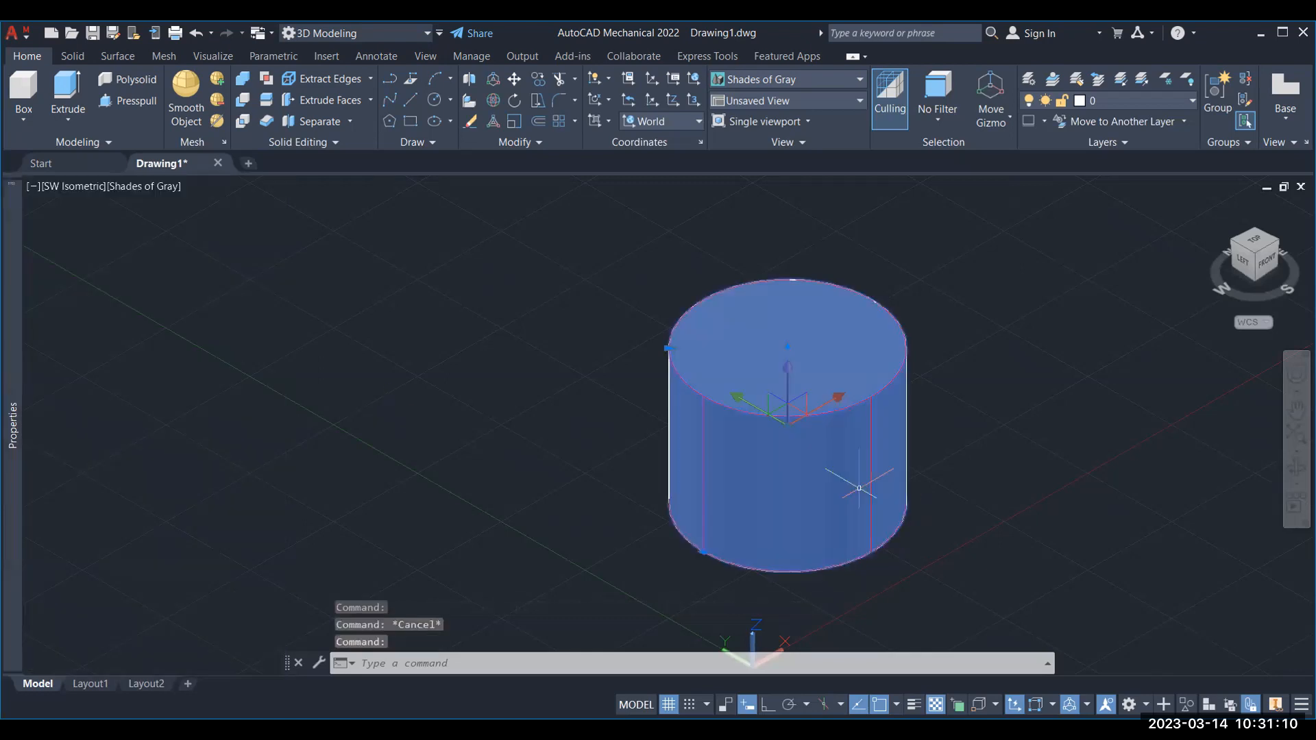
double_click(859, 488)
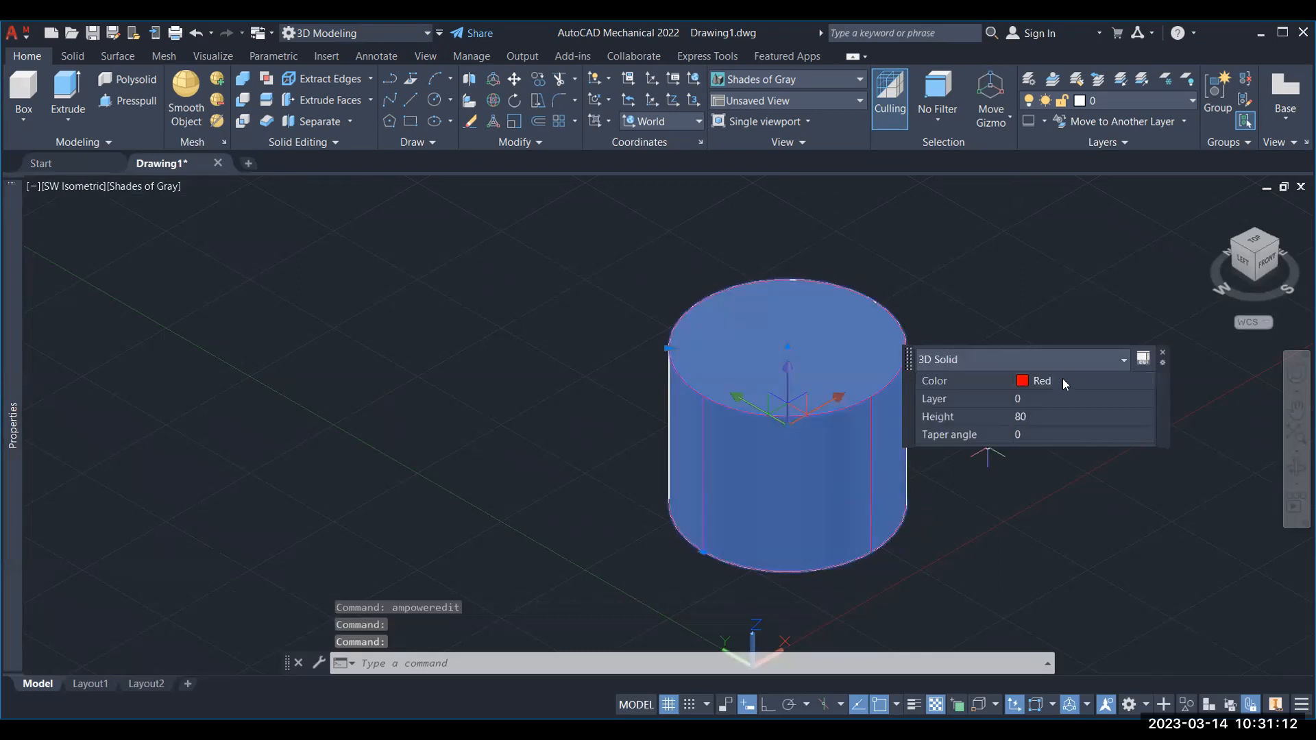
left_click(1059, 379)
left_click(1058, 380)
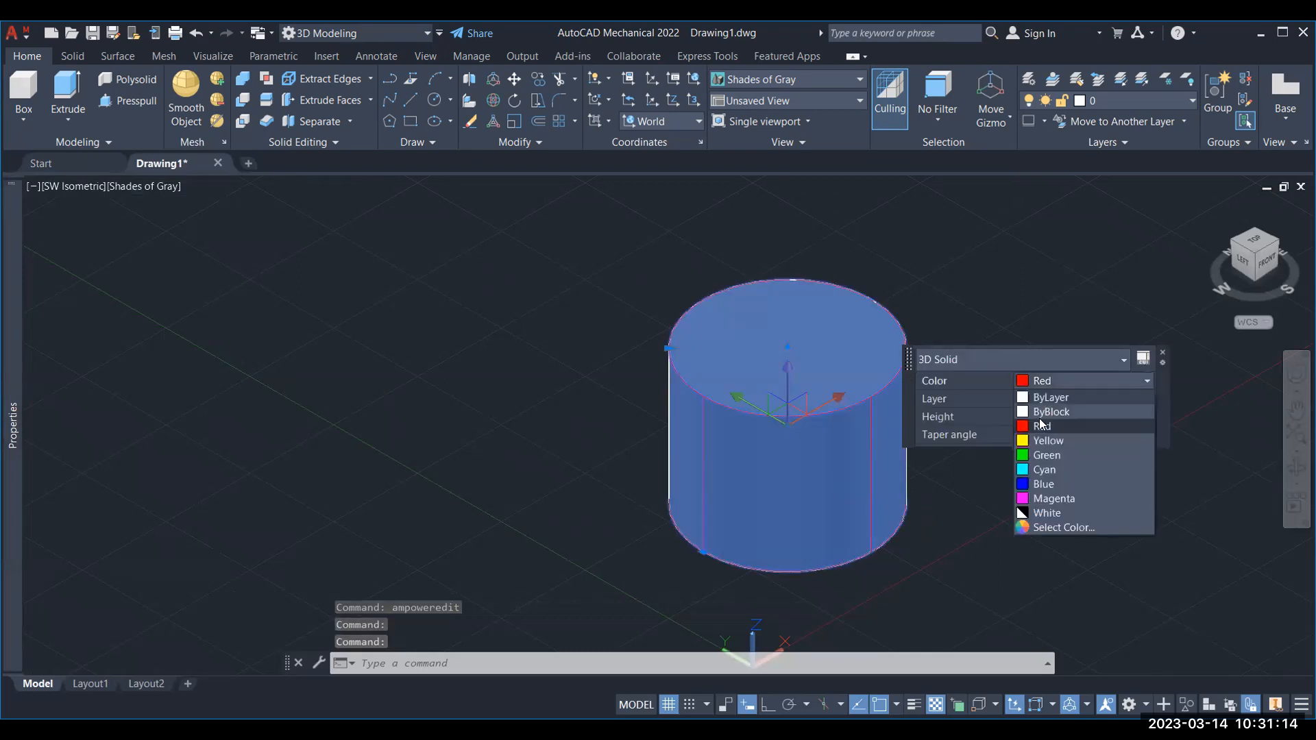
left_click(1037, 426)
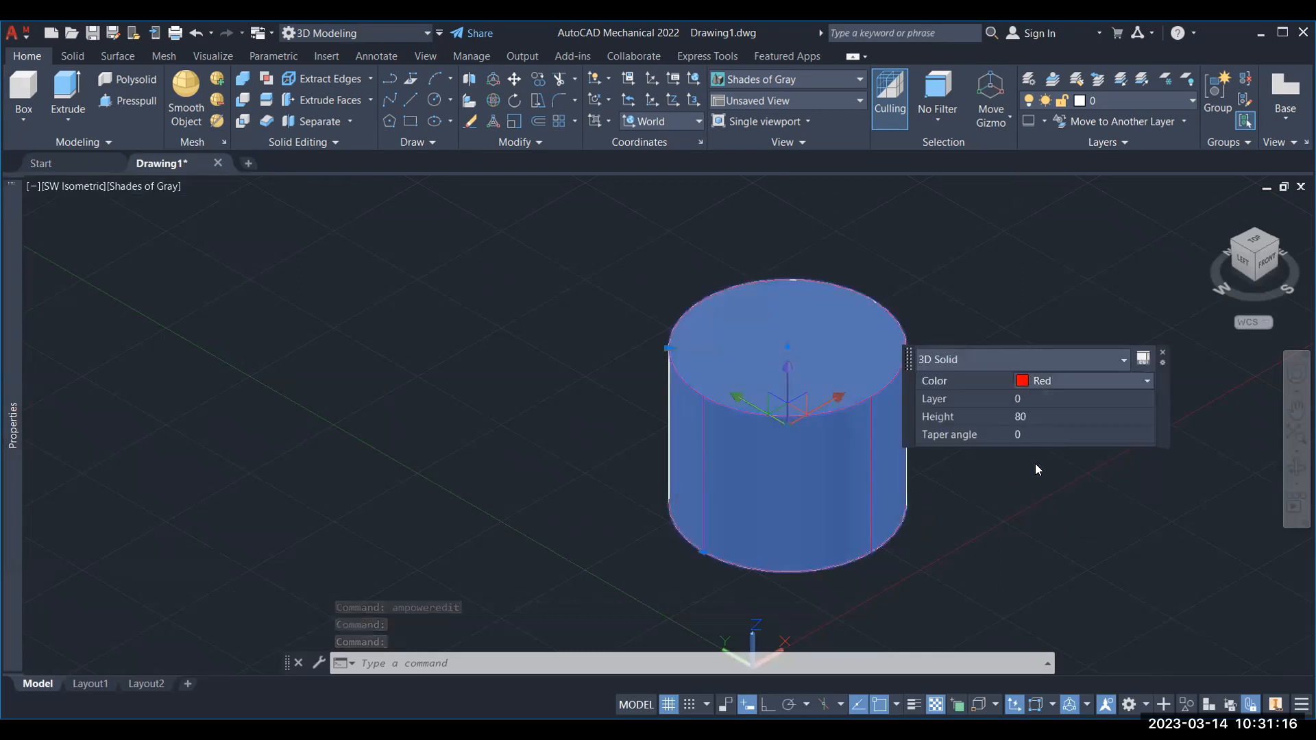
key("Escape")
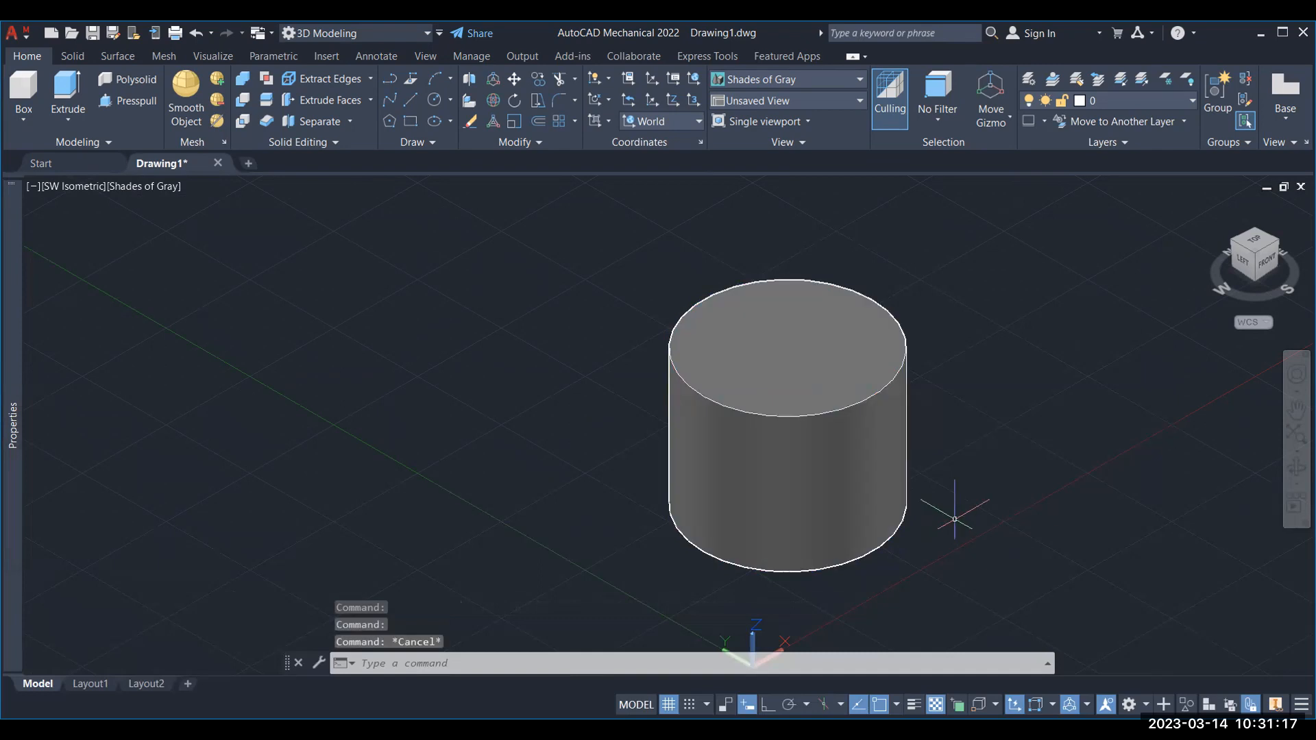
View the cylinder in Conceptual, Hidden and Shades of Gray, and set the visual style to Shaded with edges.
left_click(845, 76)
left_click(813, 129)
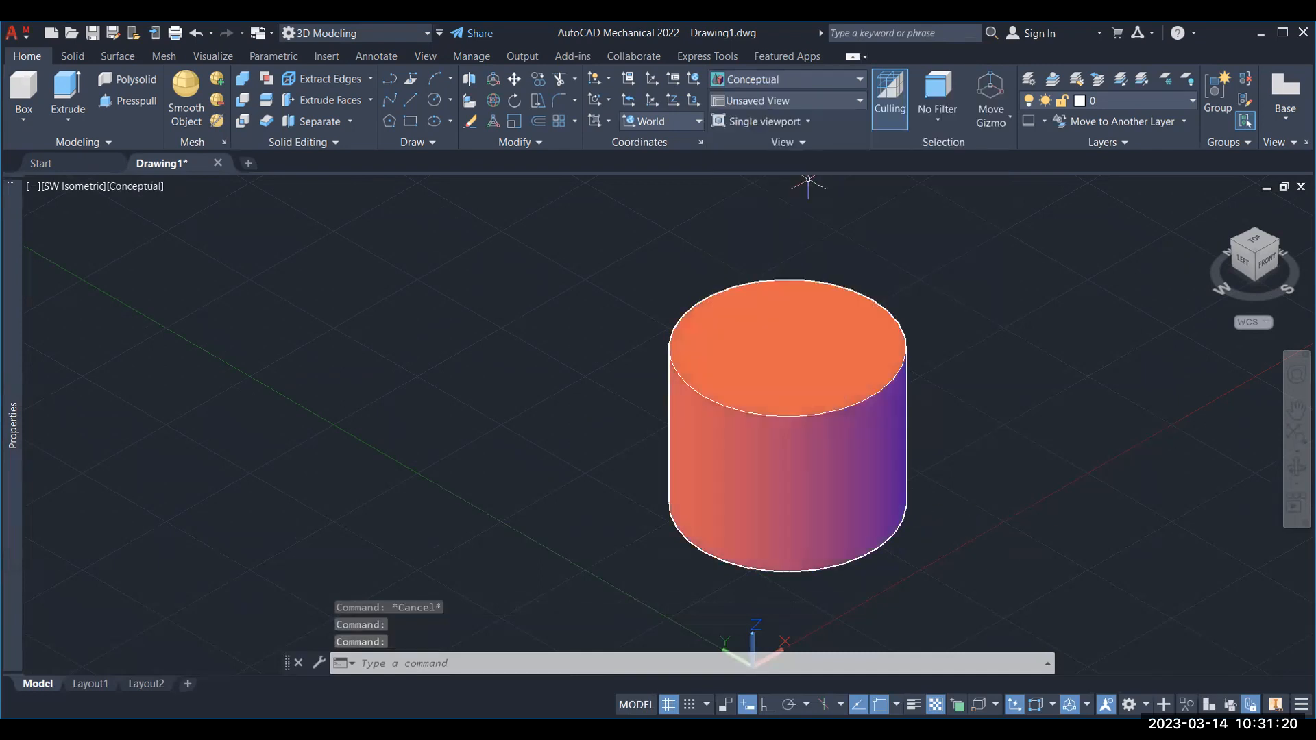
left_click(835, 81)
left_click(887, 130)
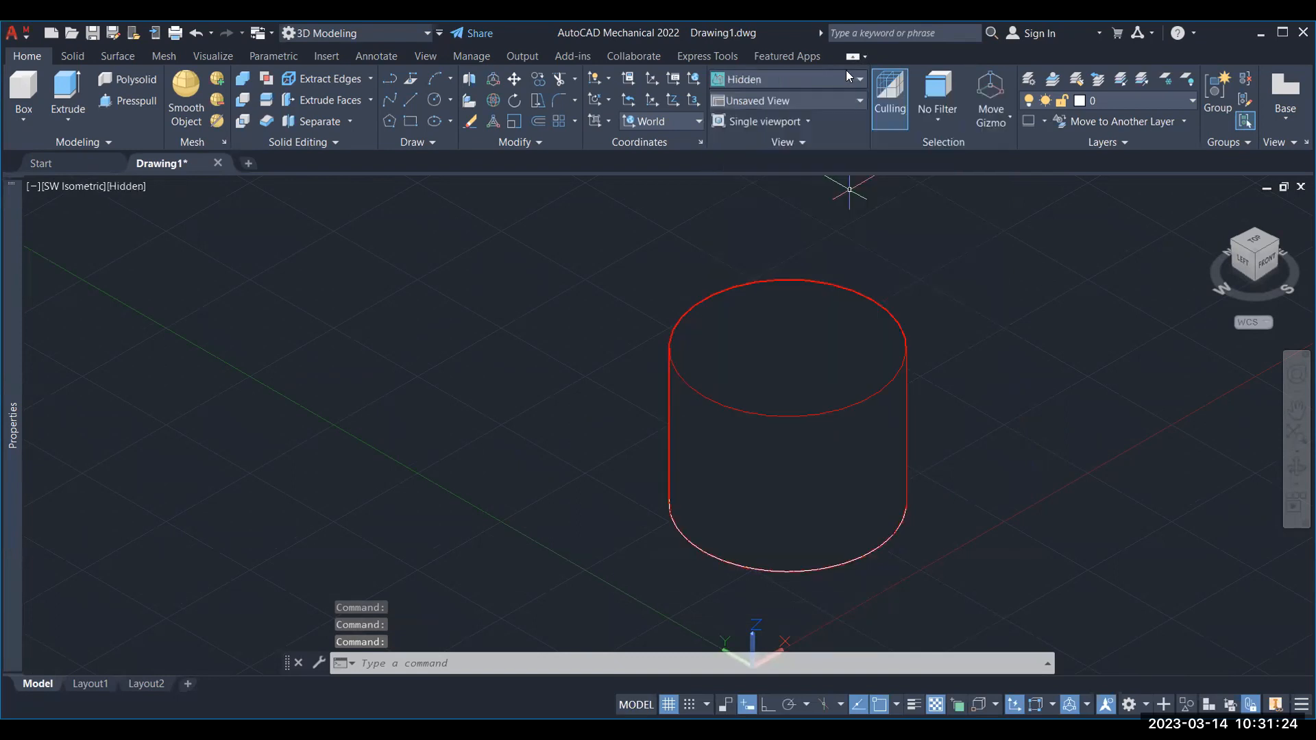
left_click(846, 72)
left_click(880, 188)
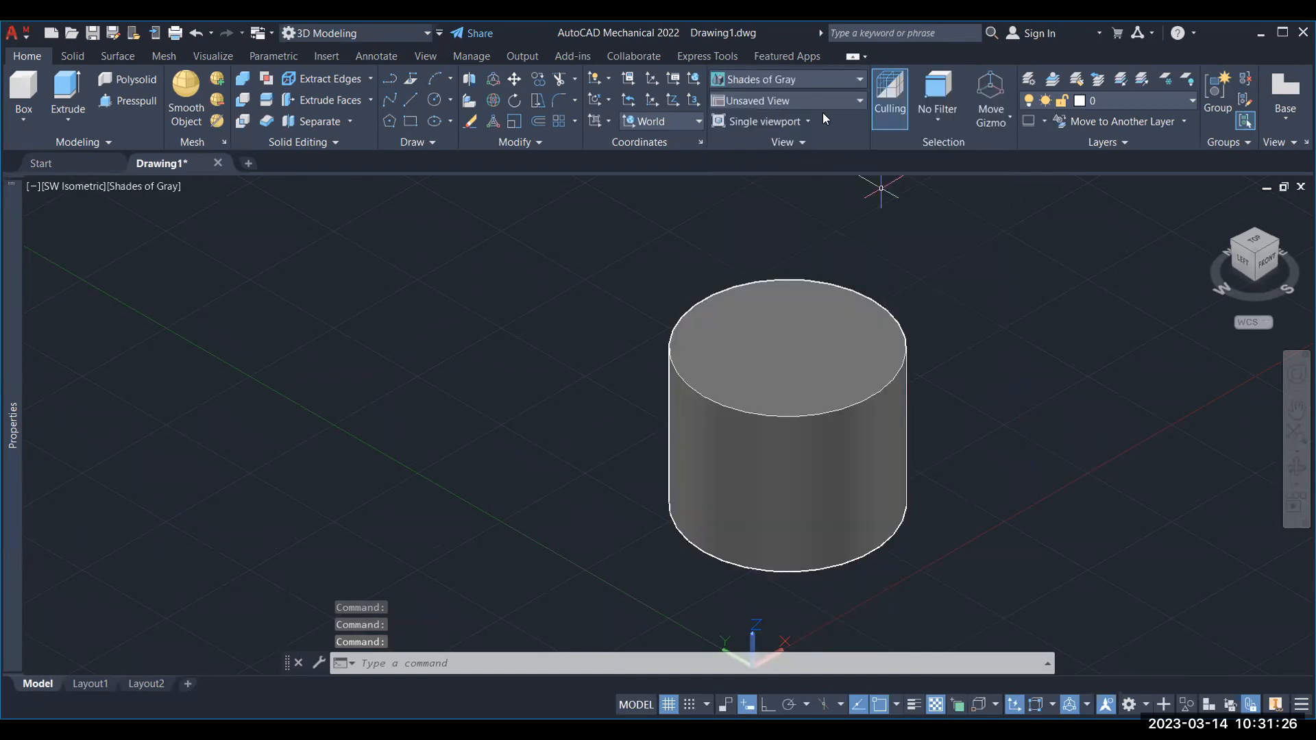
left_click(820, 81)
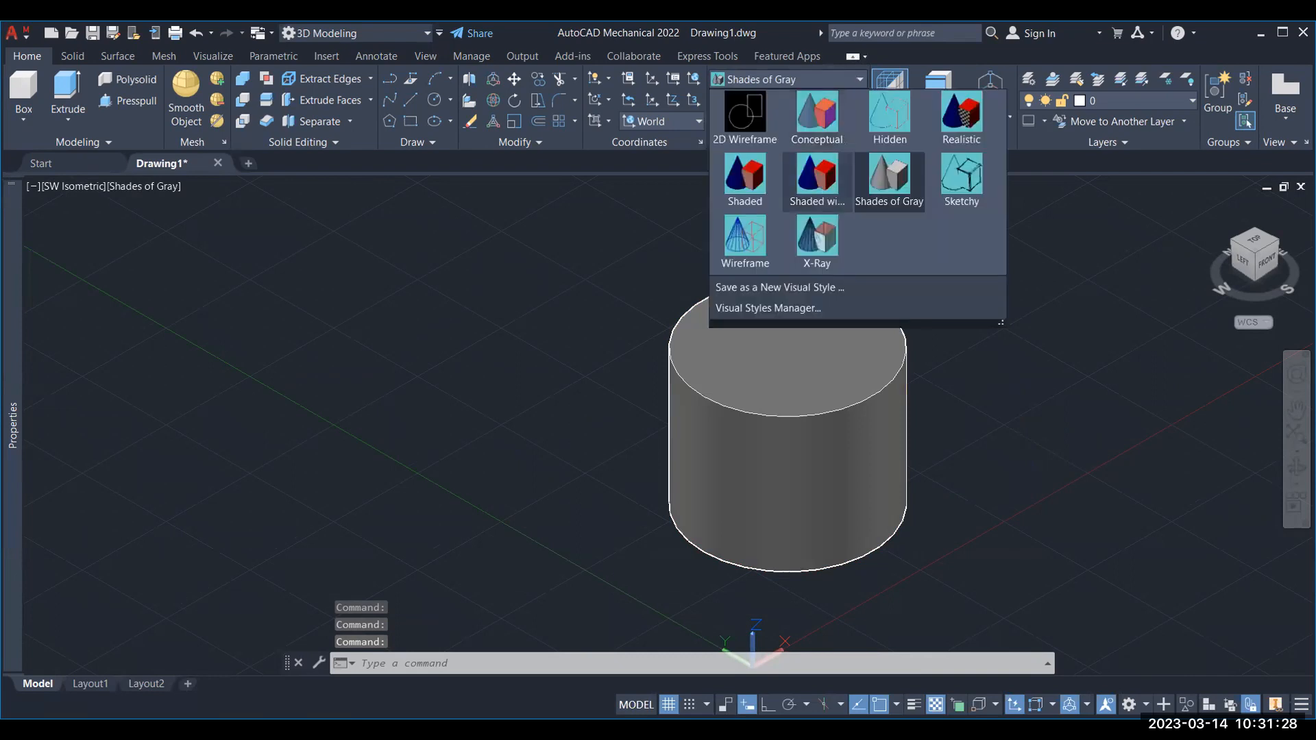
left_click(820, 184)
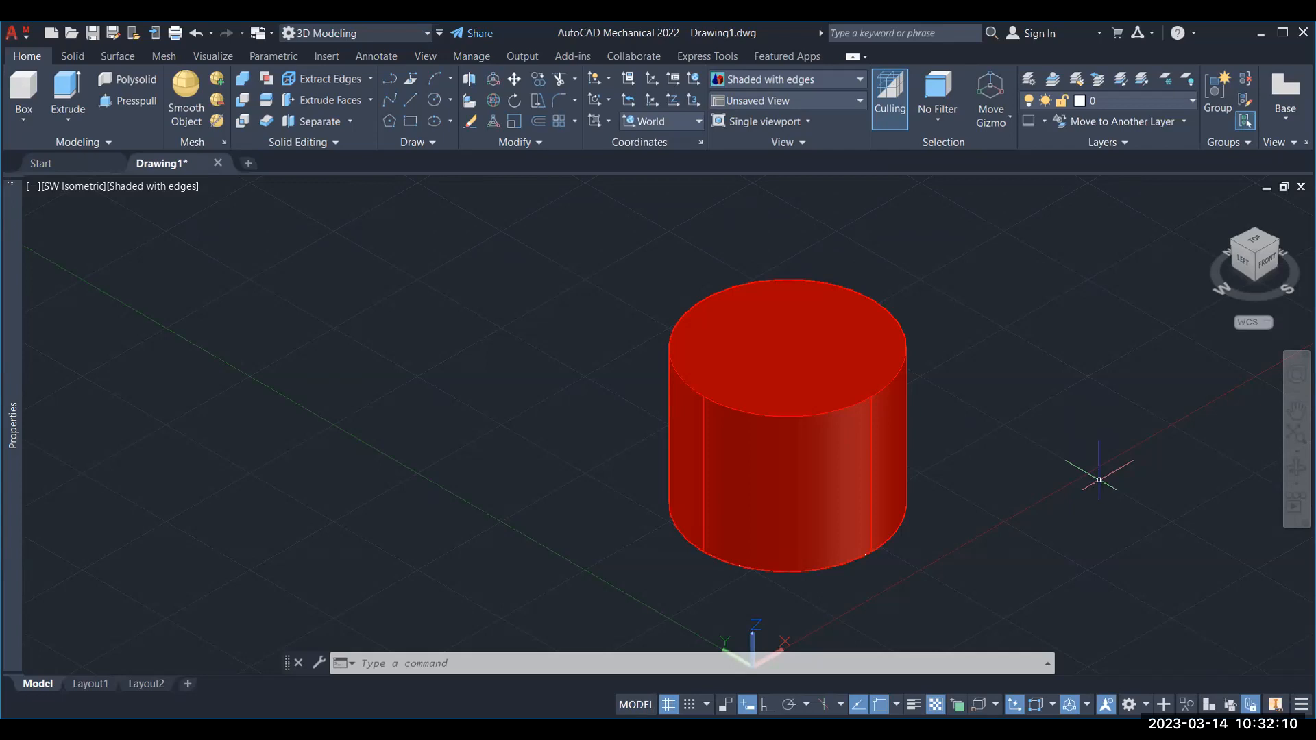
Delete the cylinder together with its base circle.
scroll(596, 327, "down", 2)
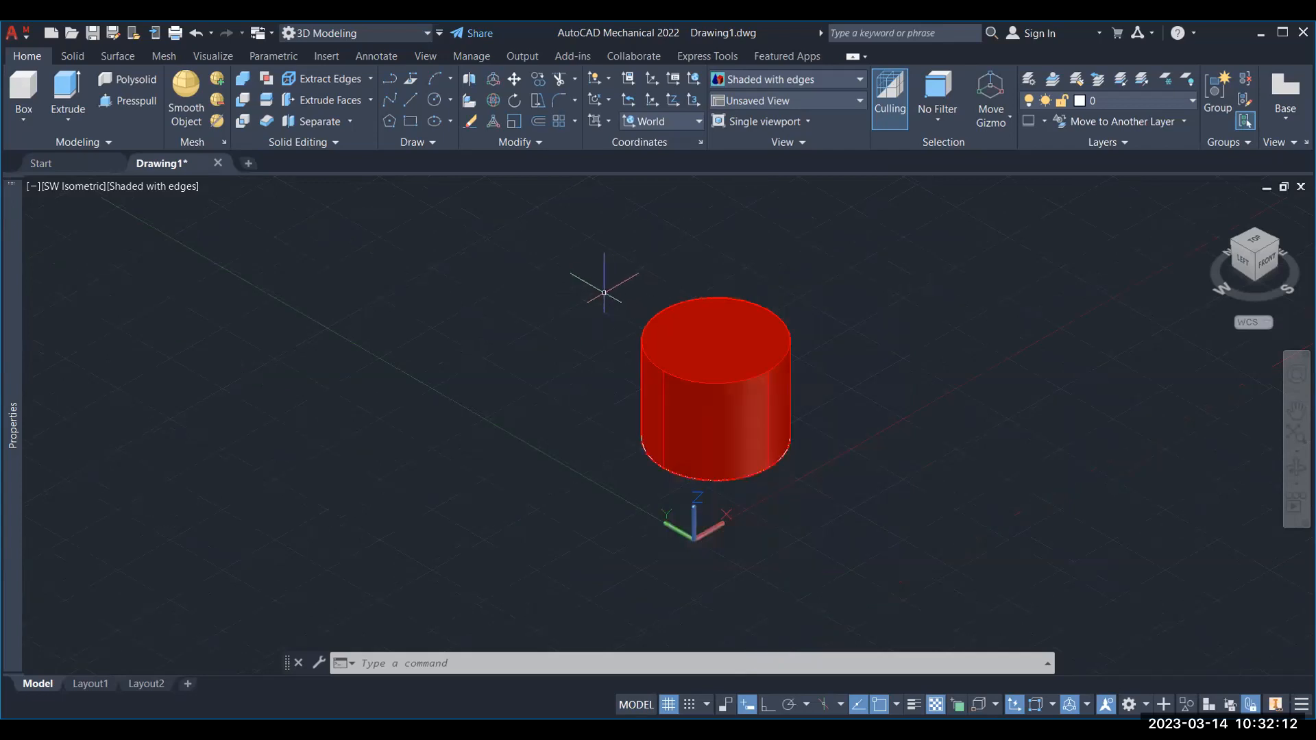
left_click(593, 282)
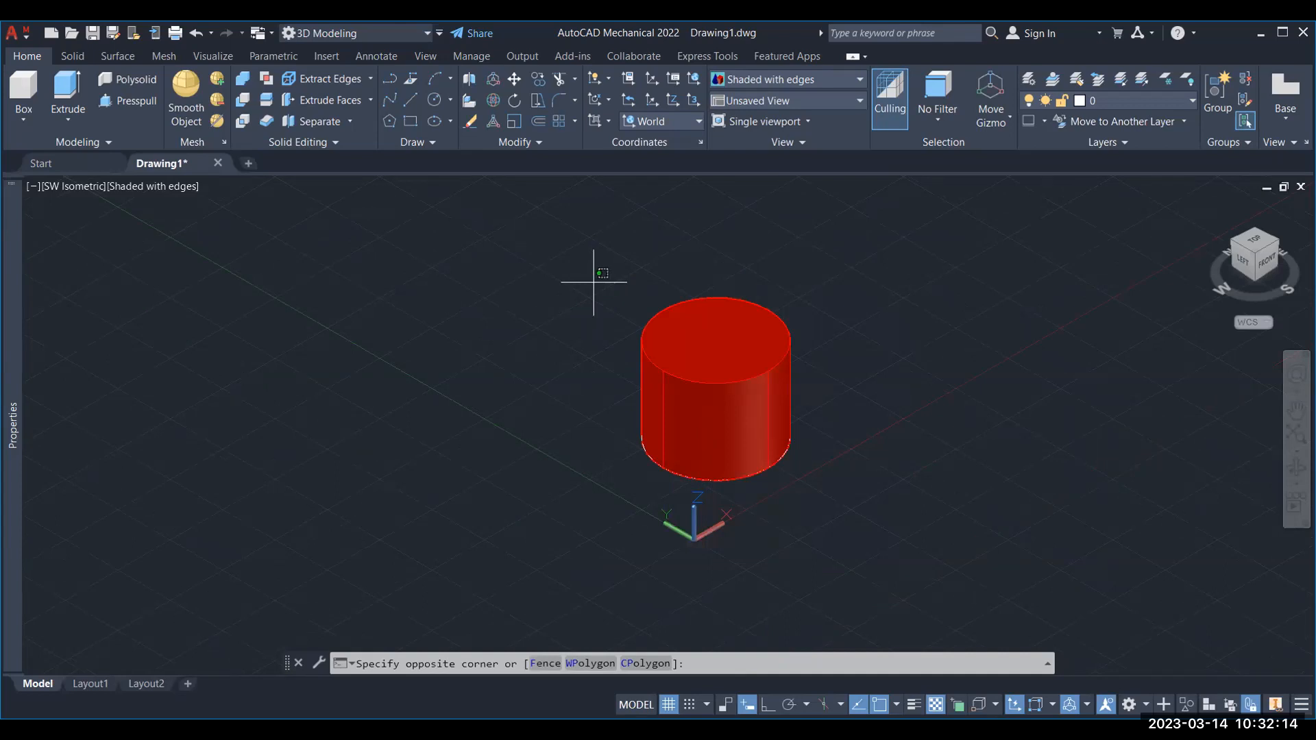
left_click(882, 528)
key("Delete")
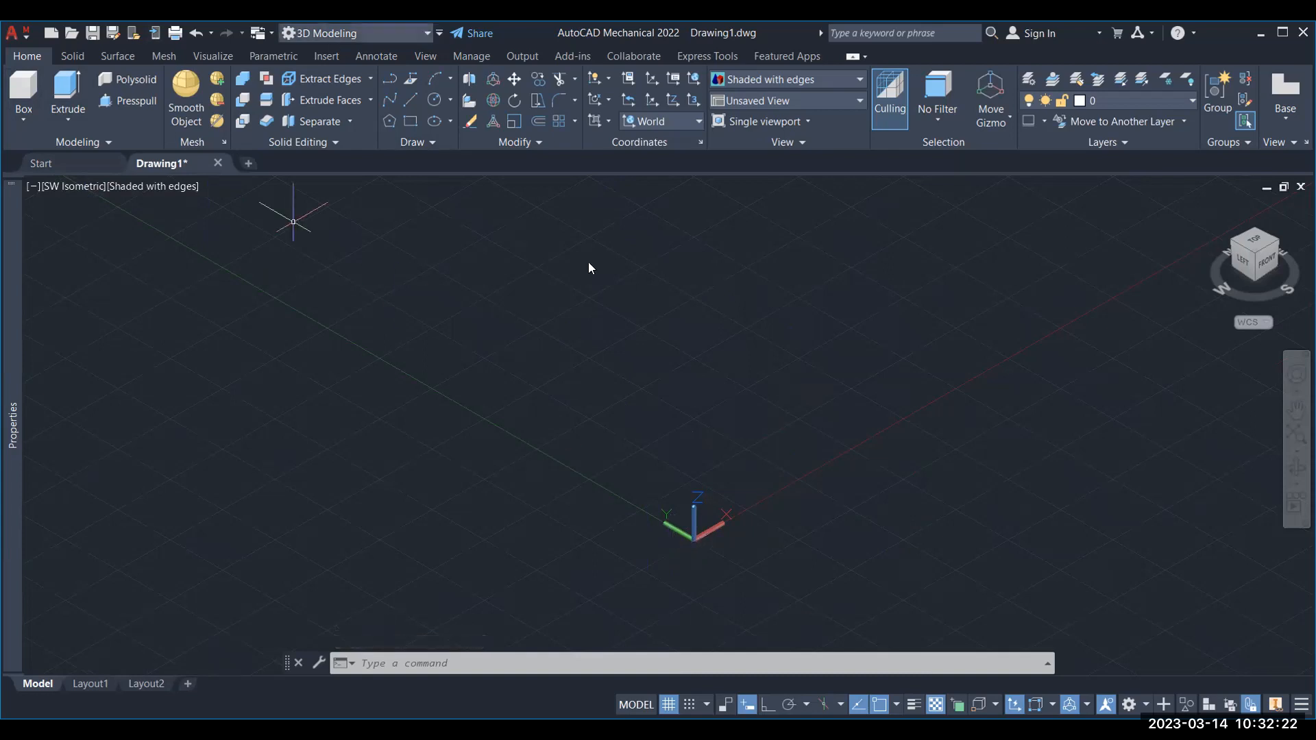
Draw a circle with radius 50 on the ground plane, behind the origin.
left_click(434, 100)
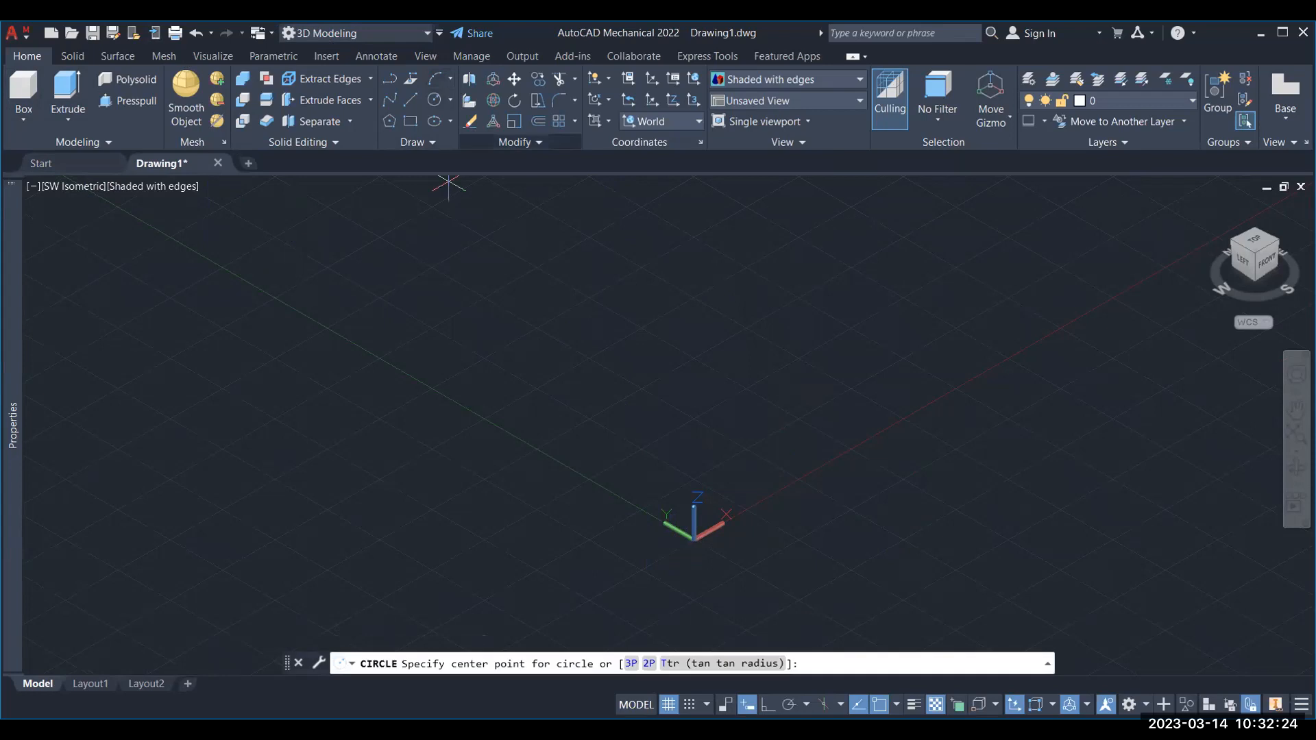
left_click(699, 409)
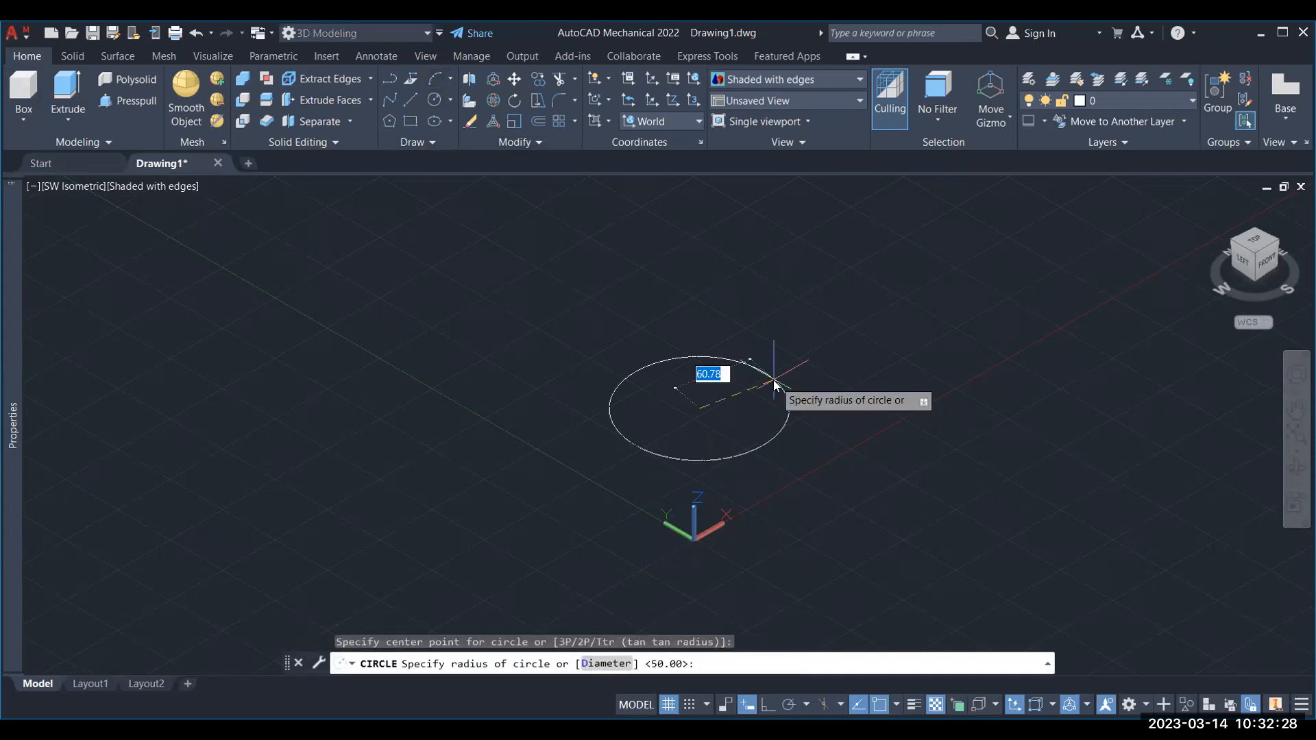
type("50")
key("Return")
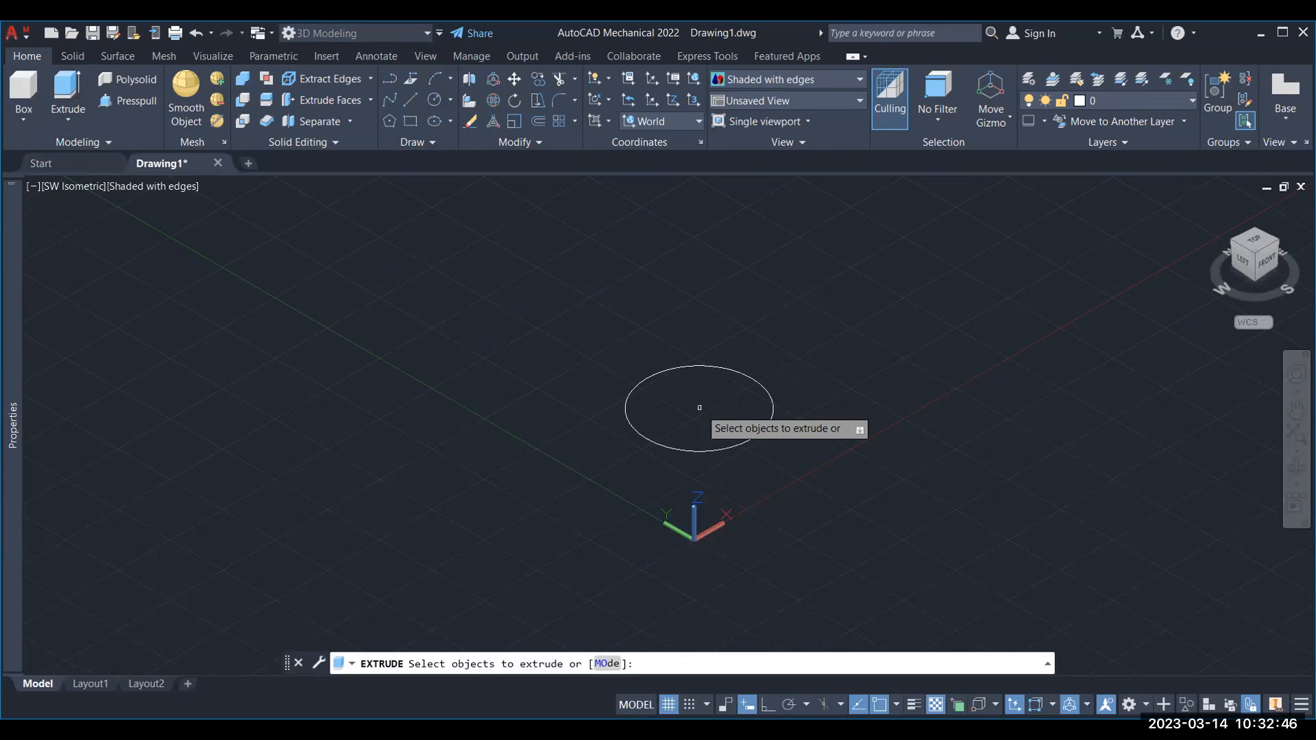
Extrude the circle upward into a solid cylinder with a height of 50.
left_click(732, 369)
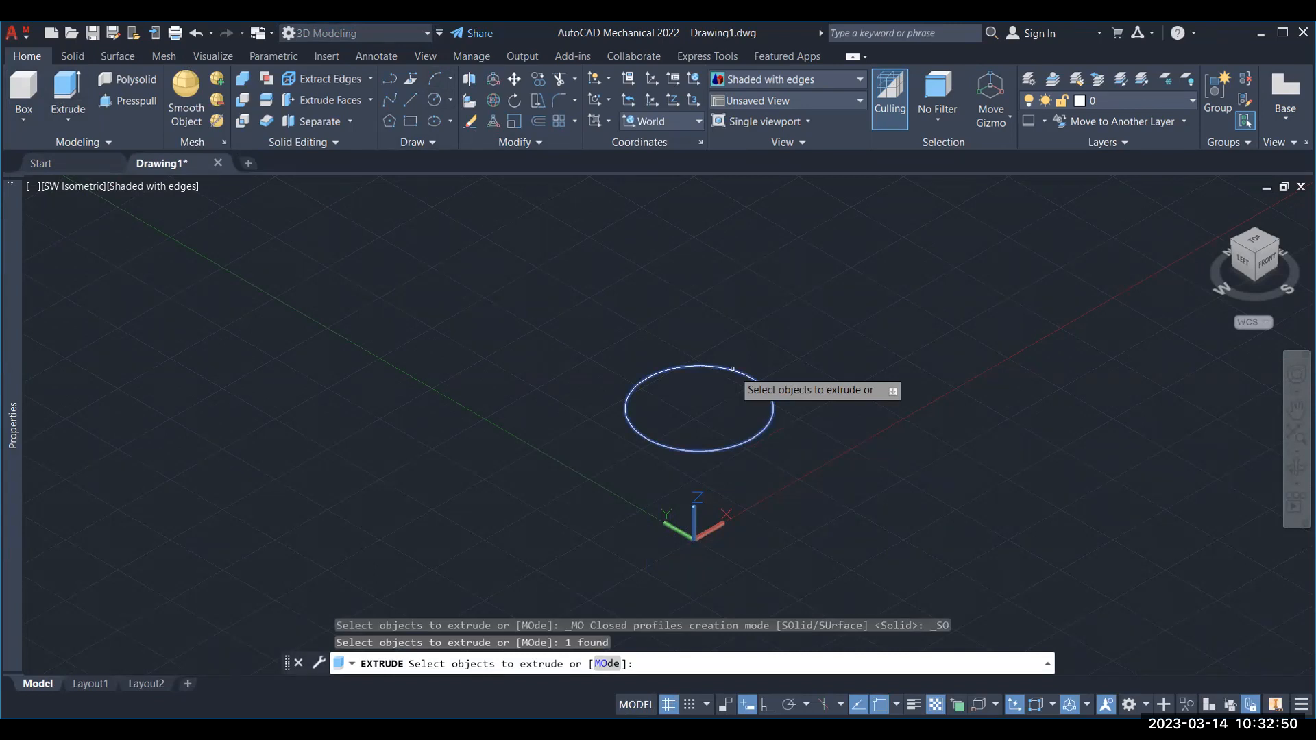
key("Return")
middle_click_drag(737, 264, 739, 356)
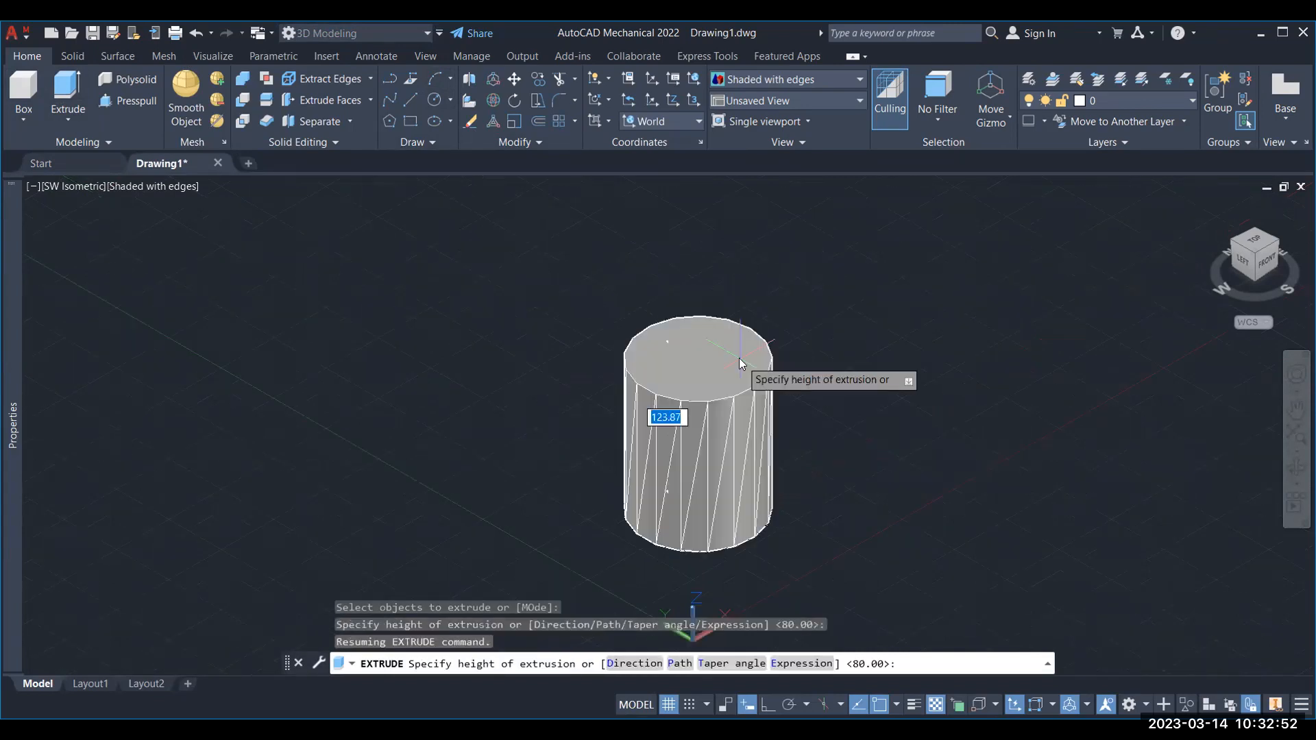
type("50")
key("Return")
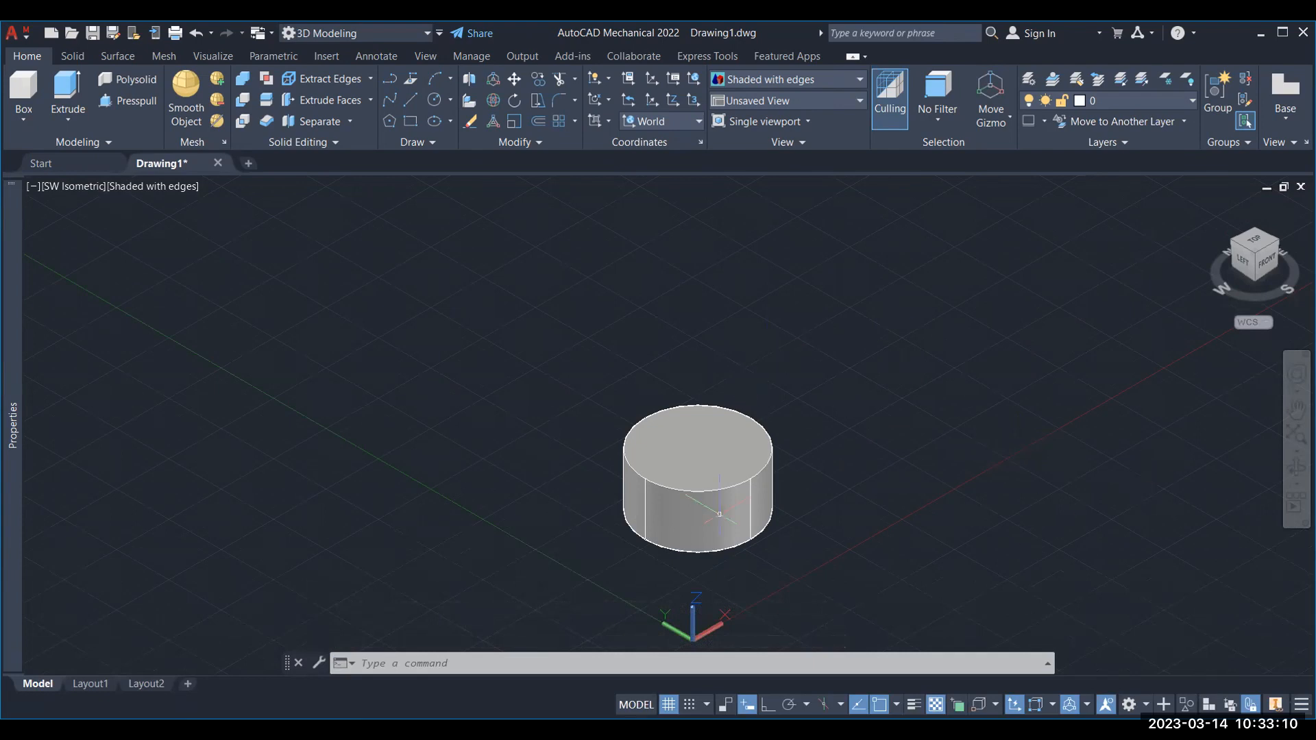
Delete the extruded cylinder.
left_click(541, 368)
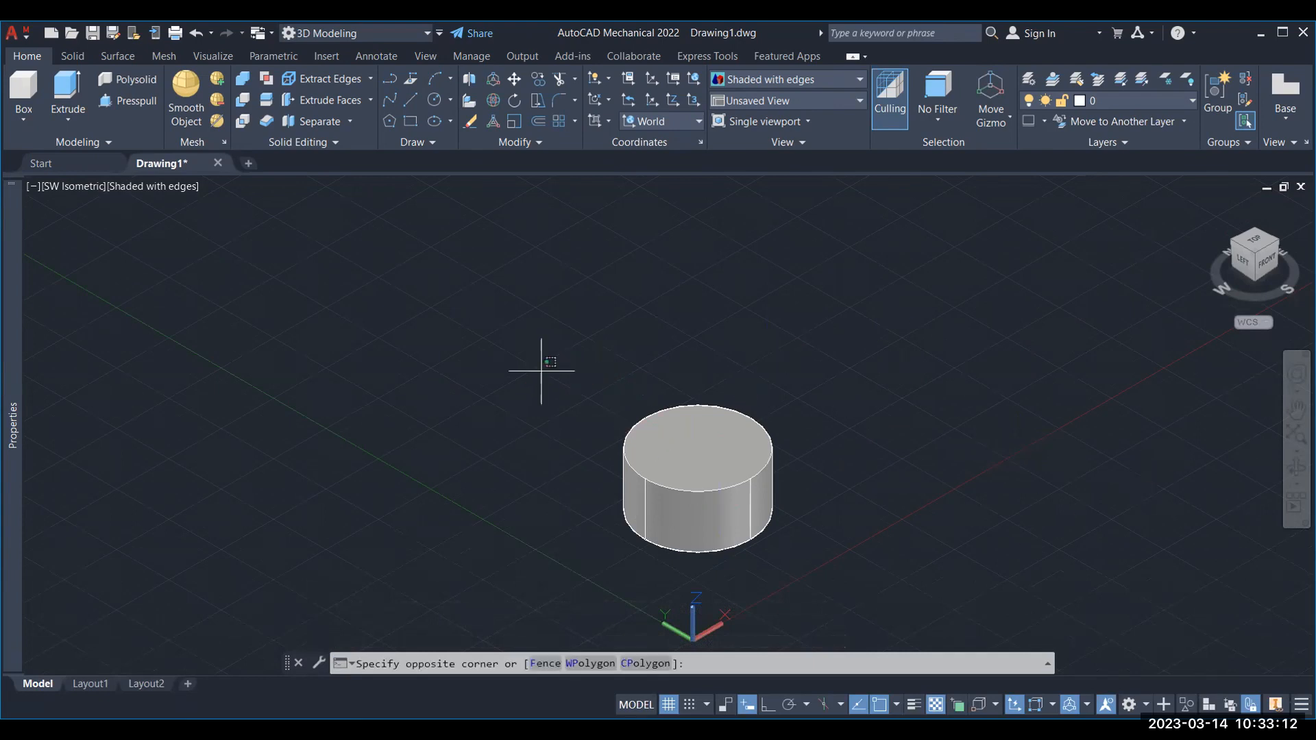
left_click(896, 560)
key("Delete")
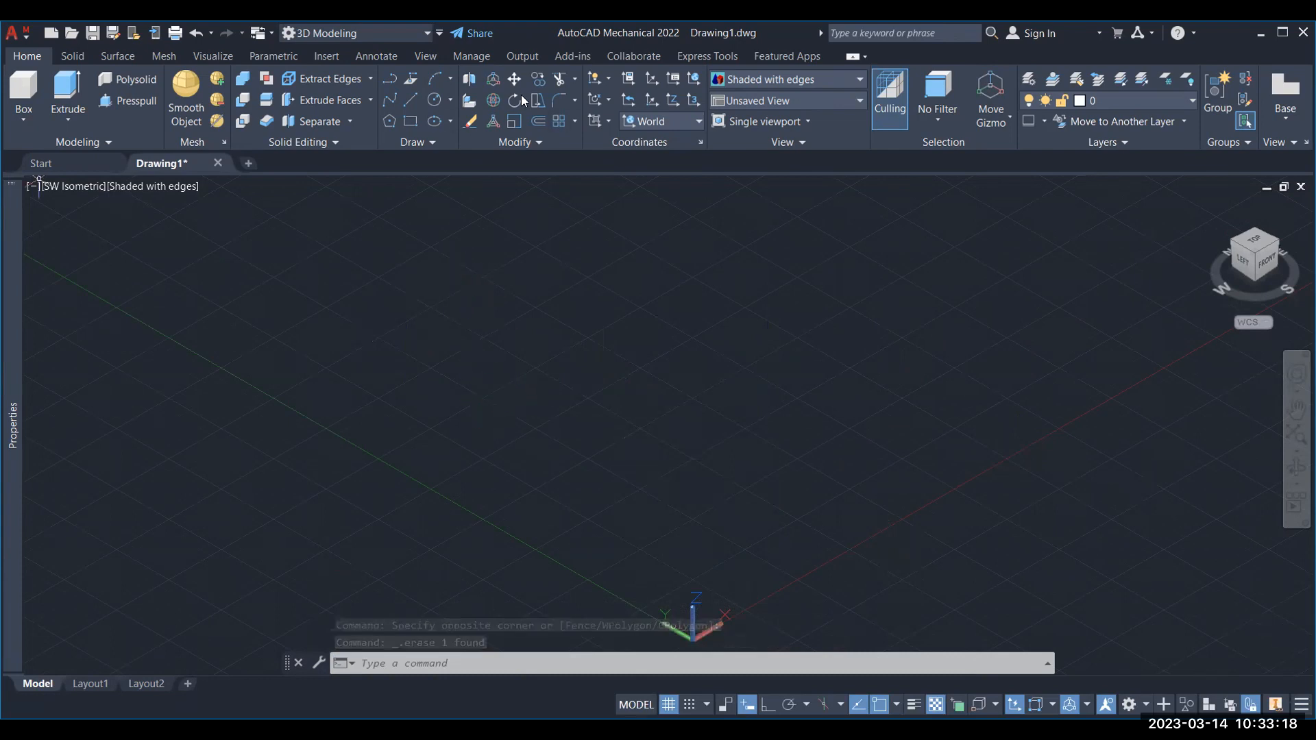
With ortho mode on, draw a closed square polyline with sides of 100 near the origin.
left_click(411, 100)
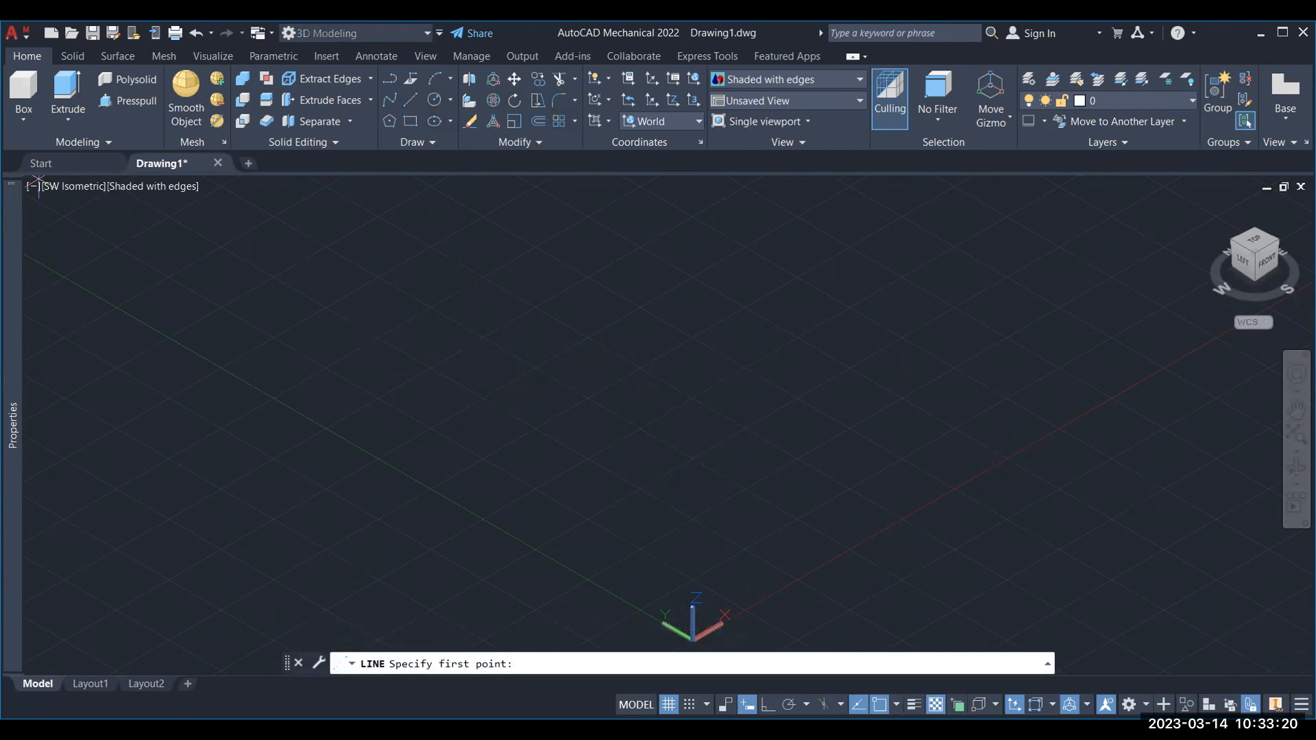
type("pl")
key("Return")
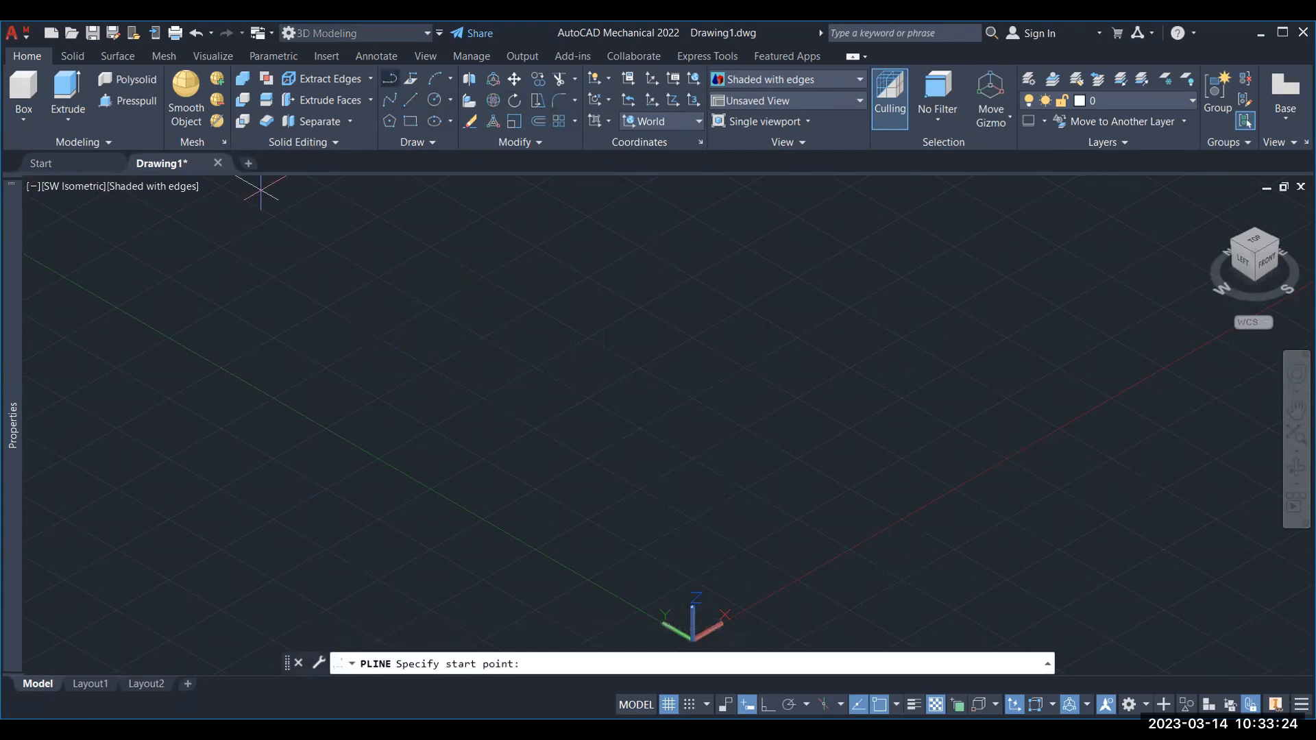
left_click(727, 639)
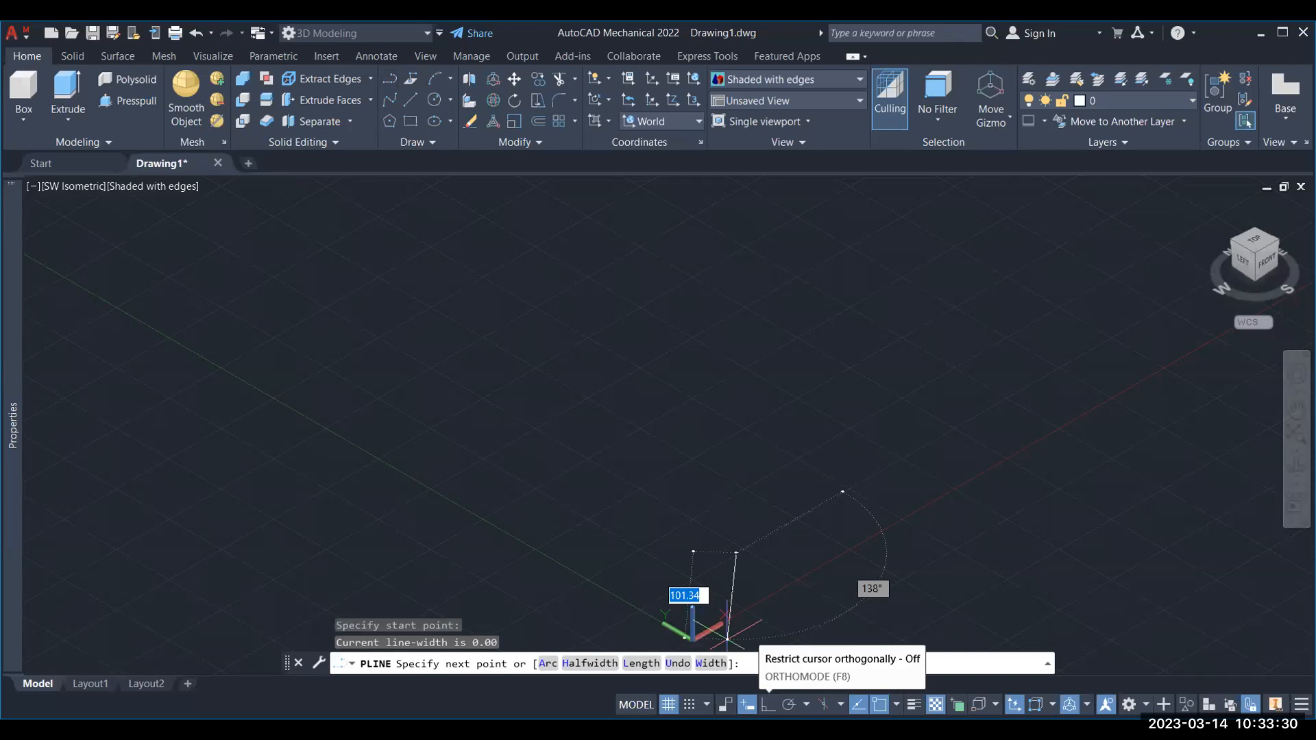
key("F8")
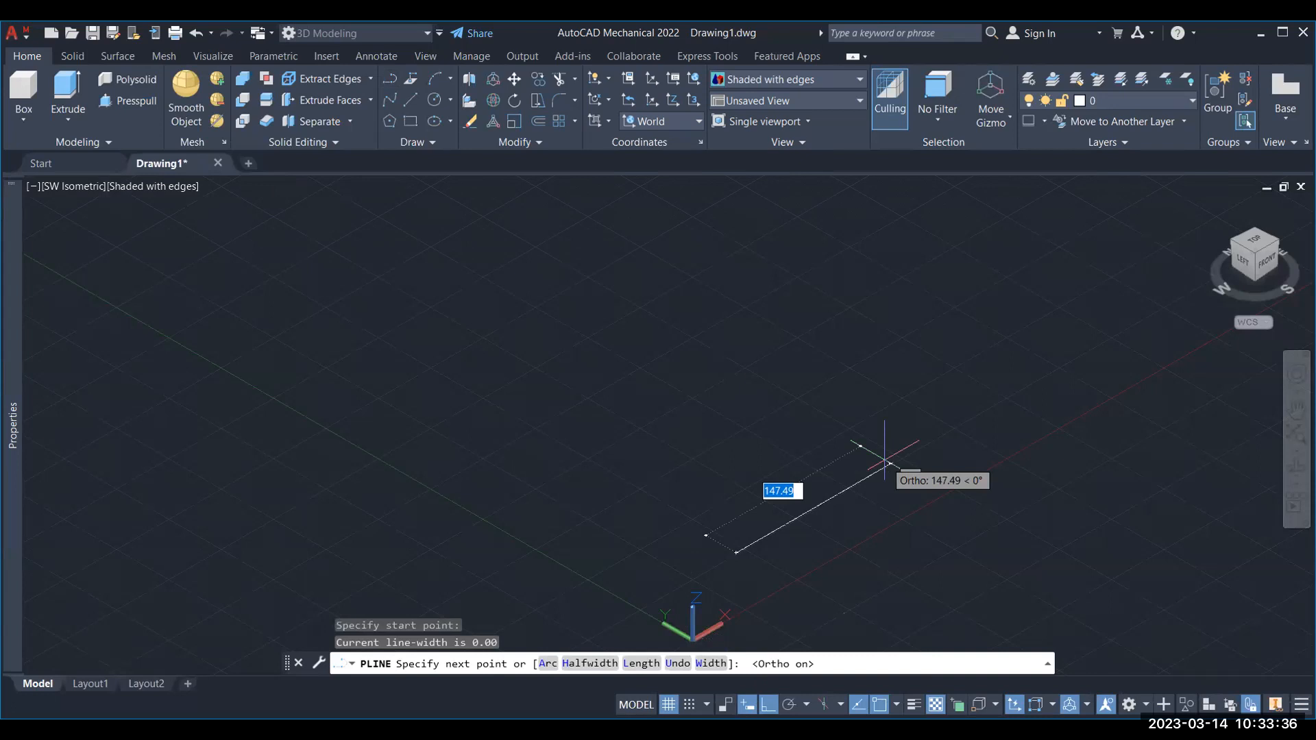
type("100")
key("Return")
type("100")
key("Return")
type("100")
key("Return")
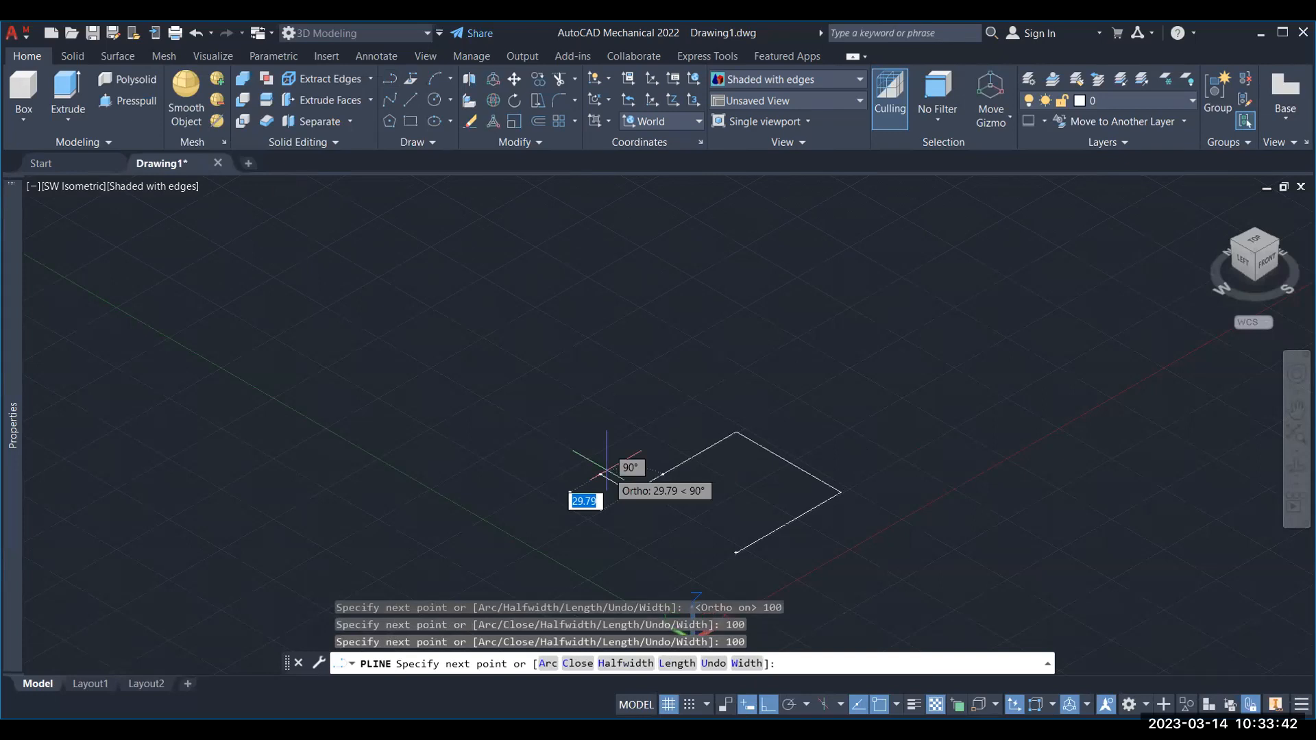
left_click(631, 492)
Draw a square polyline with sides of 25 and move it to the center of the 100 square.
key("Return")
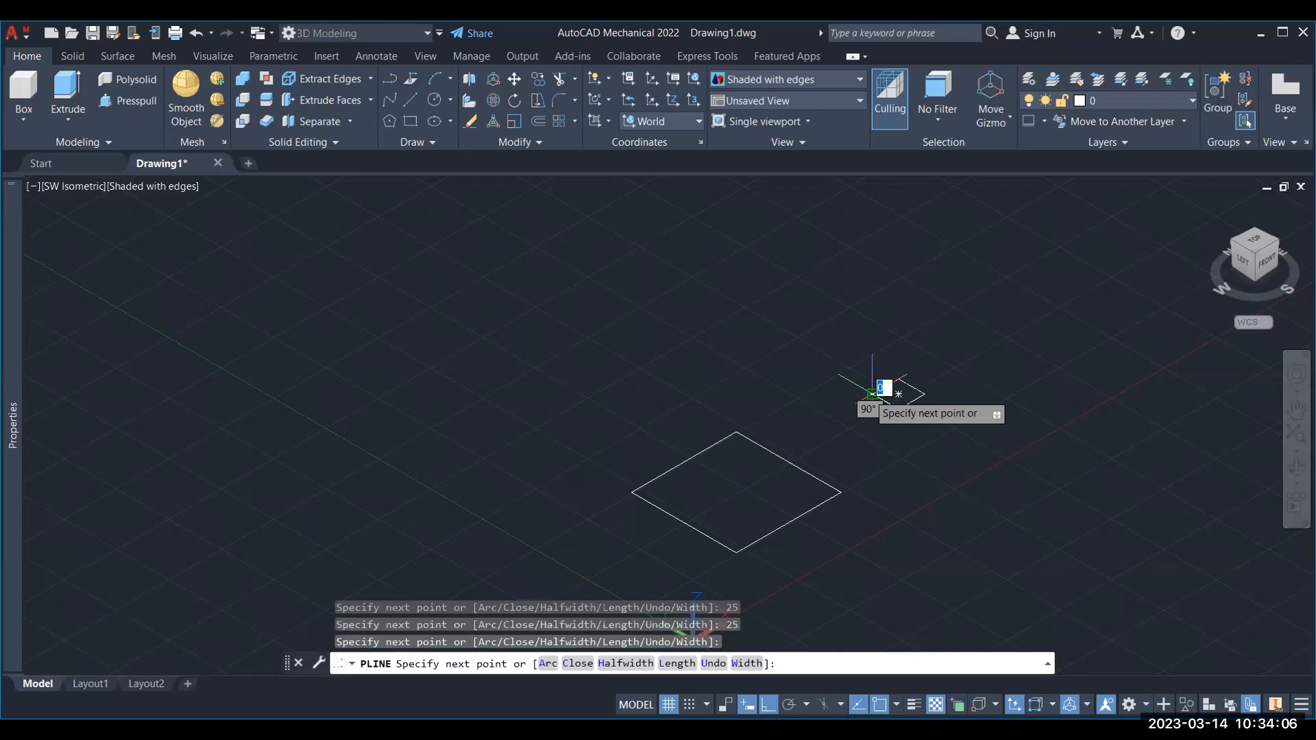
key("Escape")
left_click(834, 354)
left_click(976, 460)
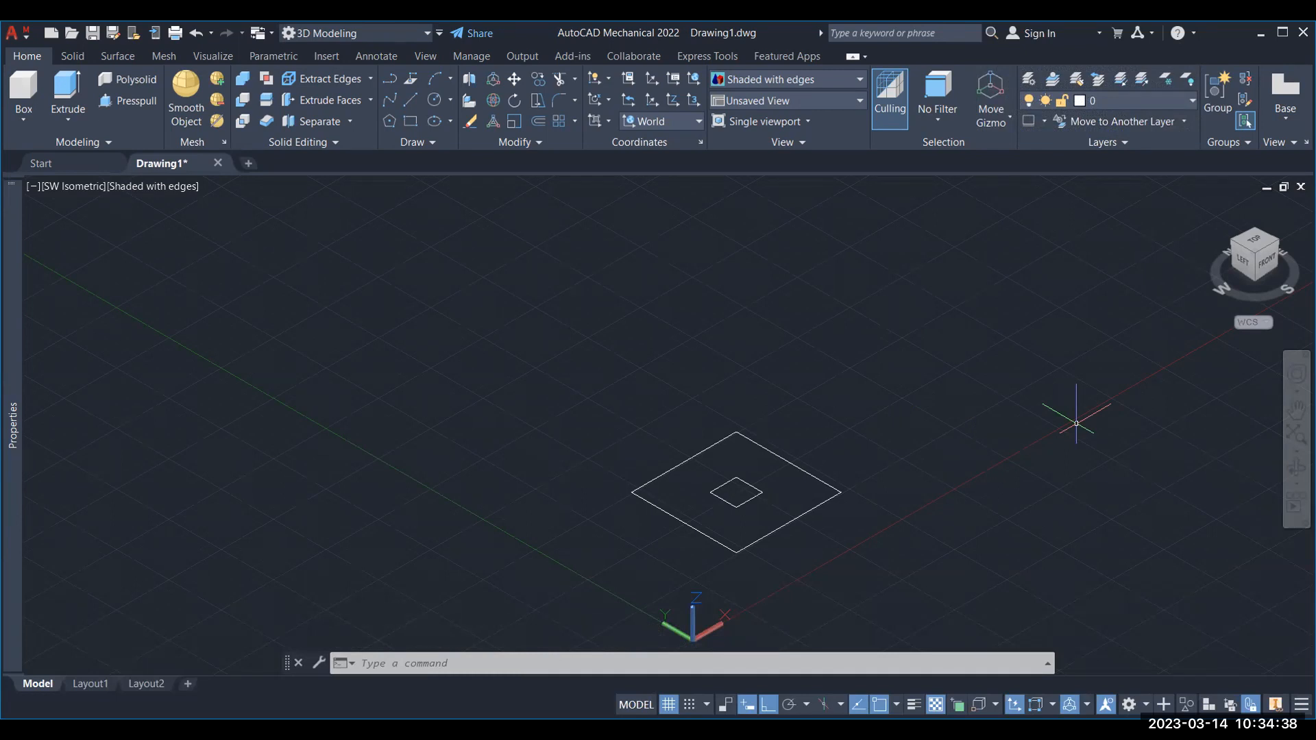
Try extruding the two nested squares into a solid block, and undo the extrusion.
type("ext")
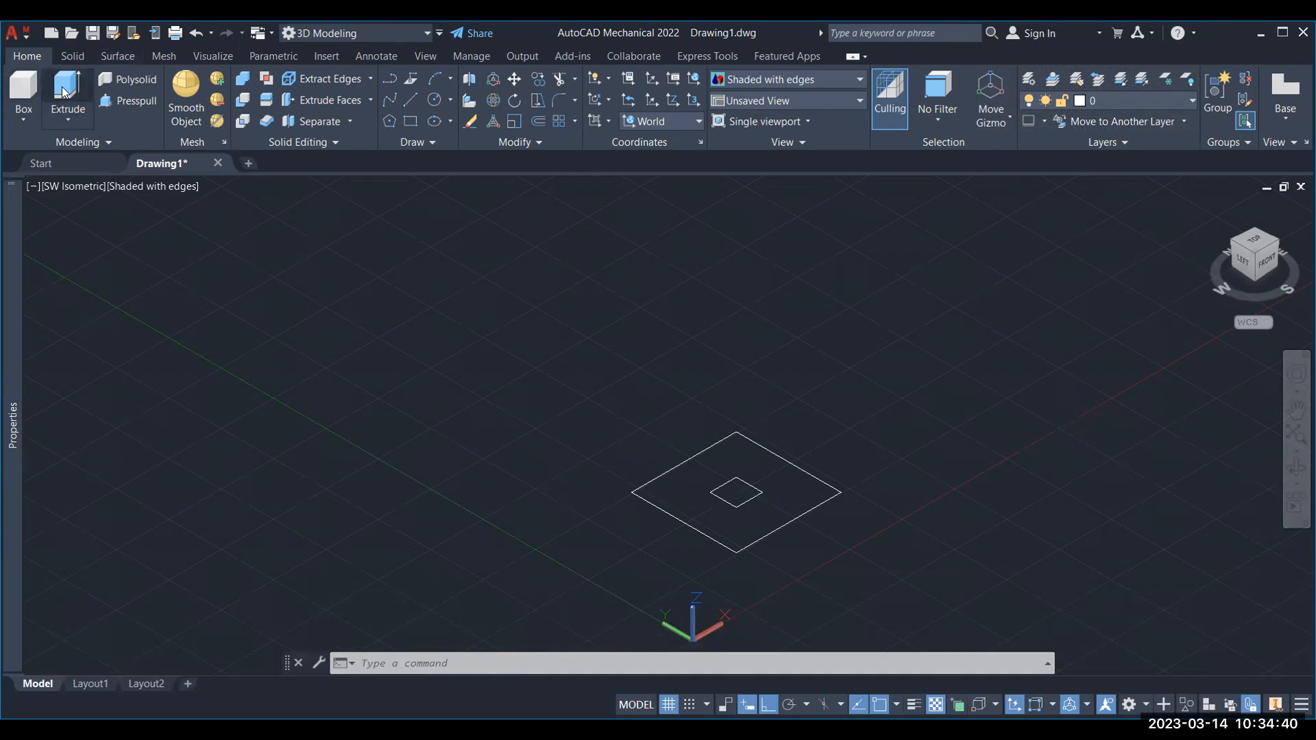
key("Return")
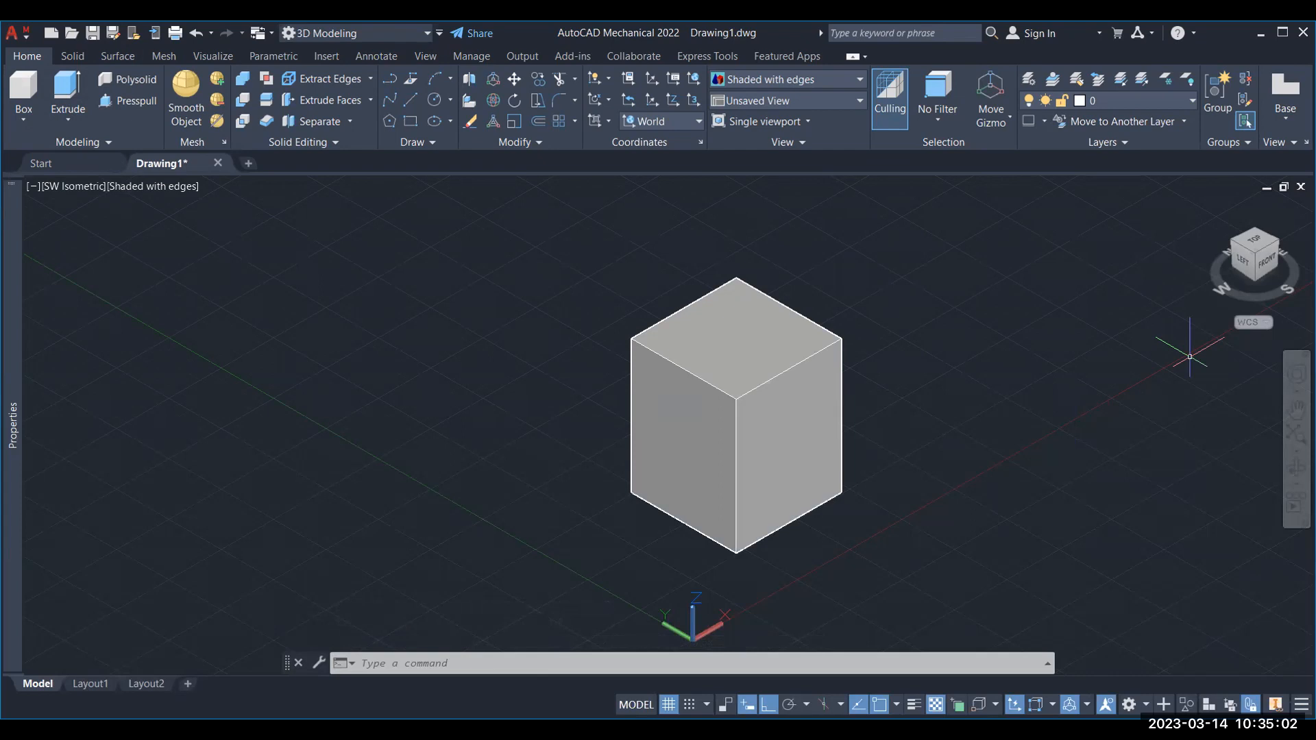
key("ctrl+z")
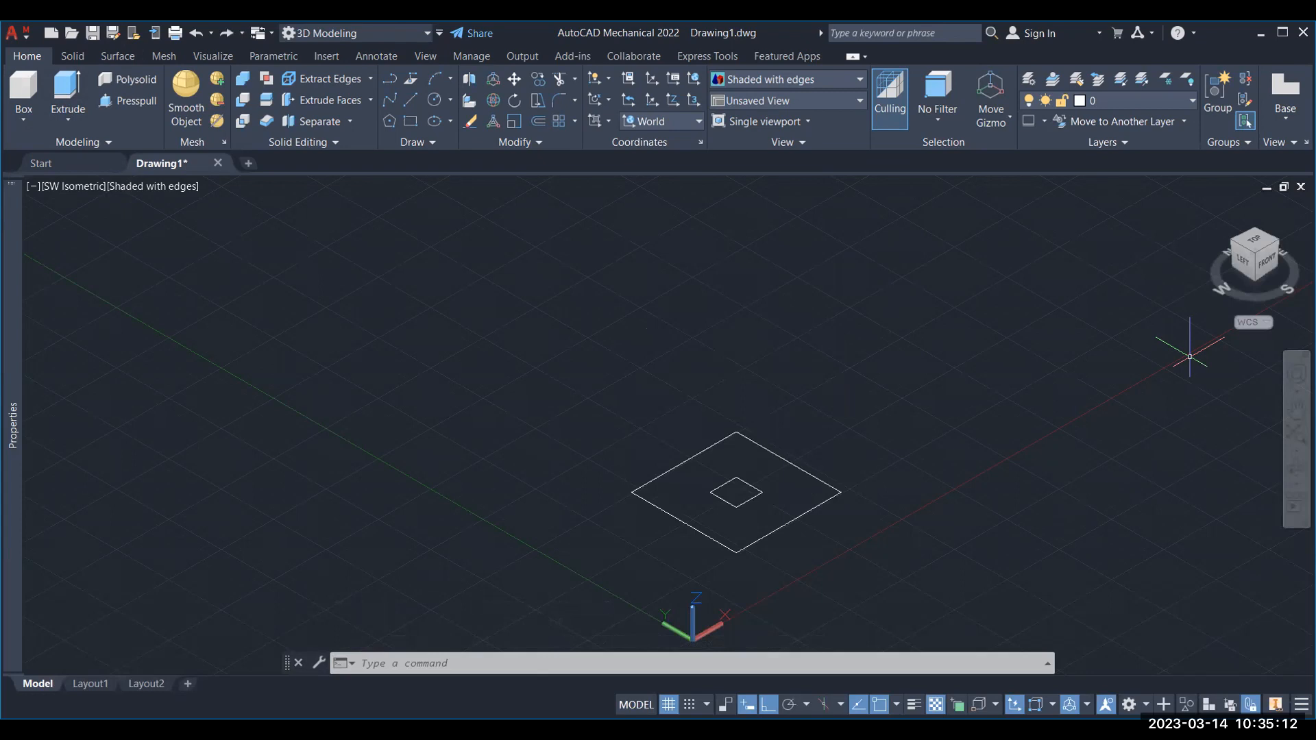
Presspull the area between the outer and inner squares upward into a block with a square hole.
left_click(118, 103)
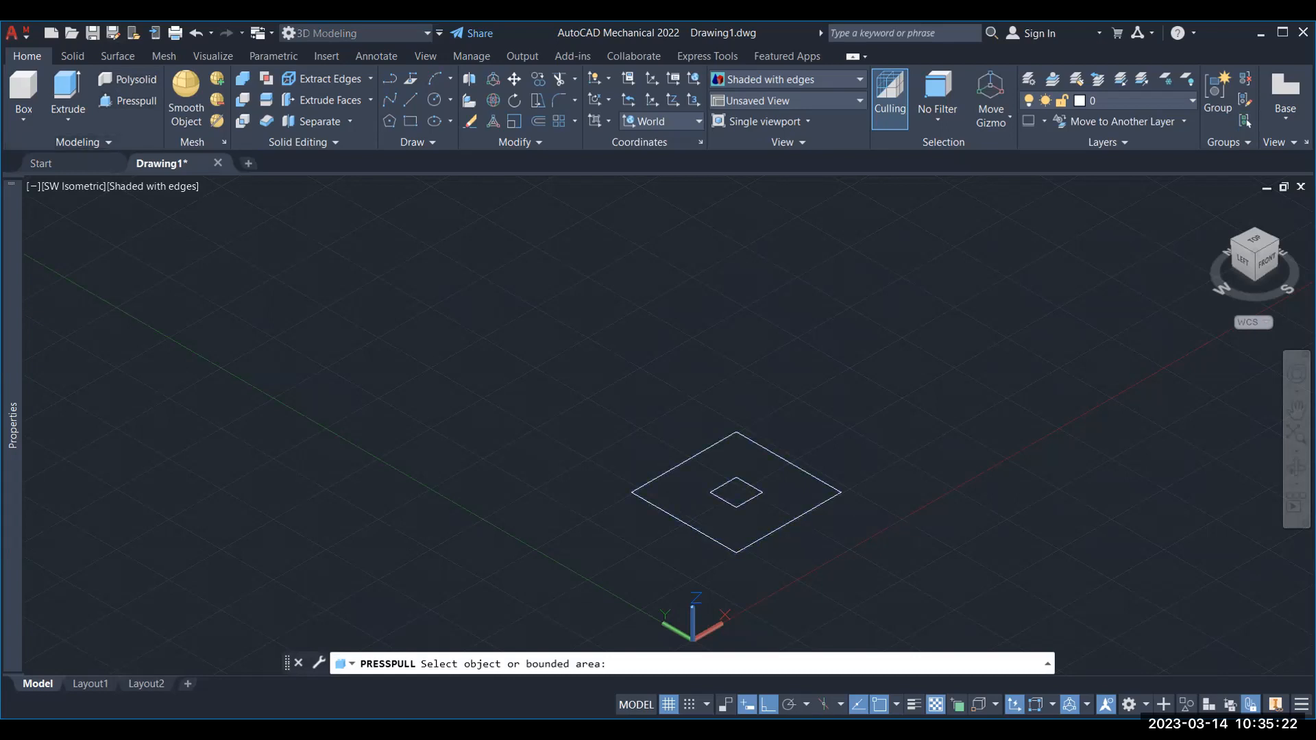
left_click(737, 532)
left_click(1006, 438)
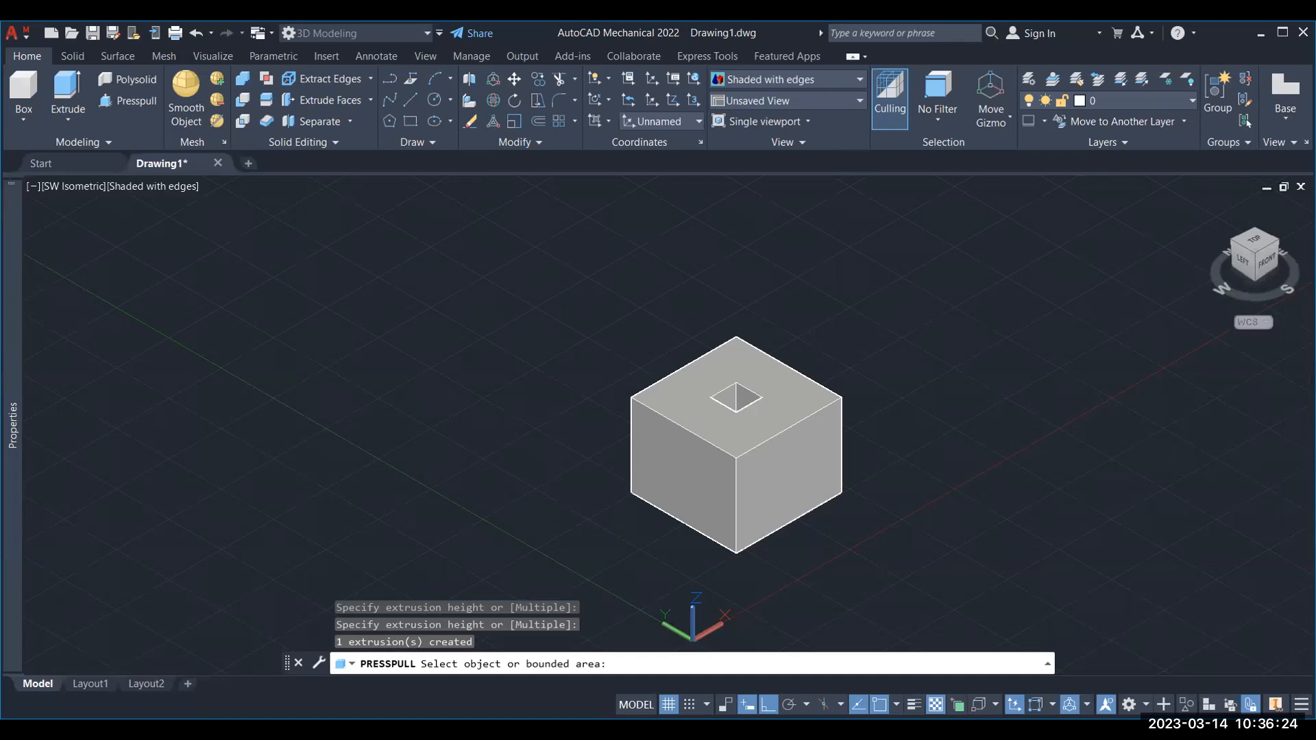
key("Escape")
Delete the hollow block together with its base squares.
left_click(573, 314)
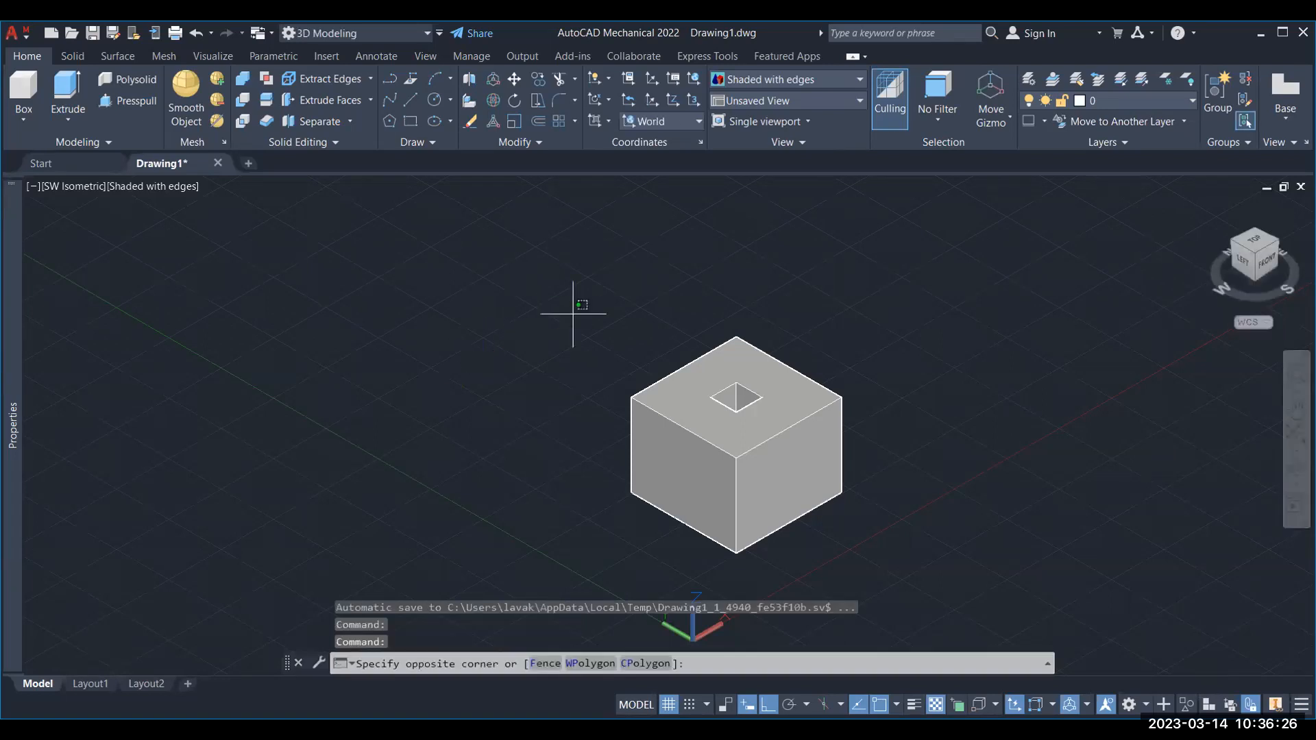
left_click(938, 590)
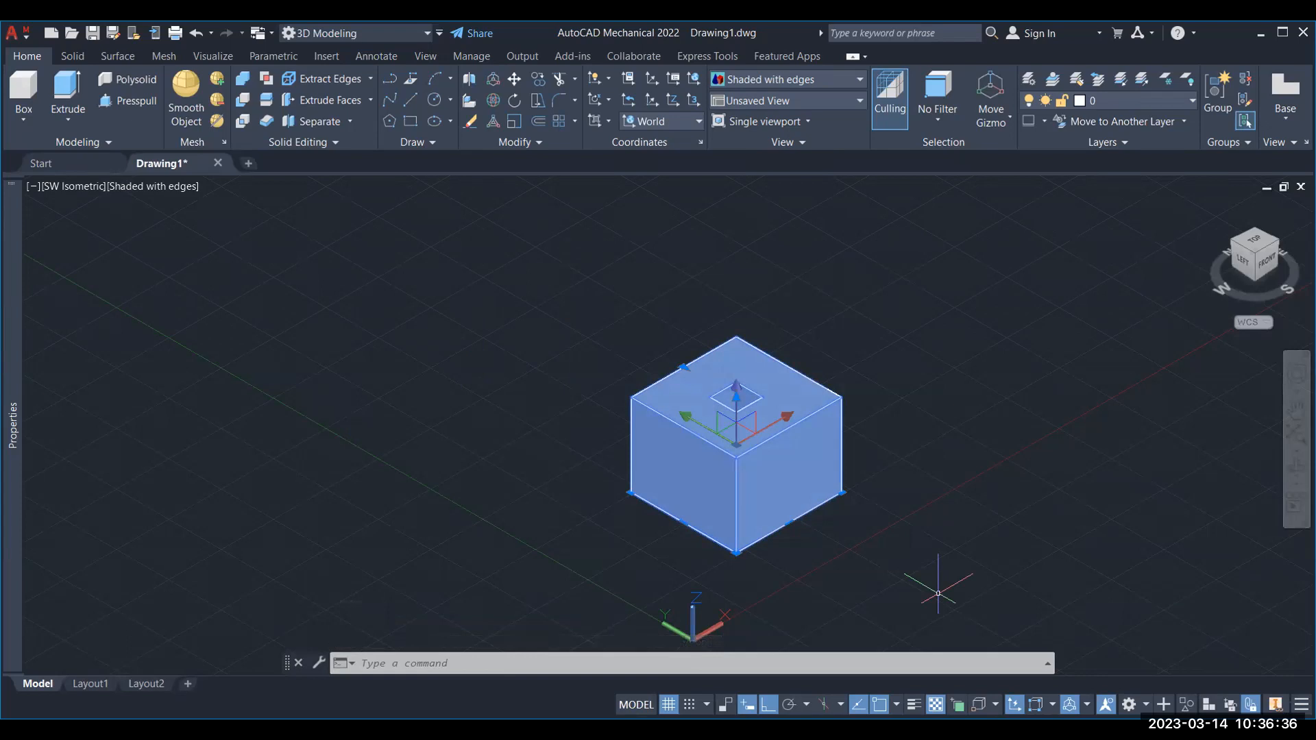
key("Delete")
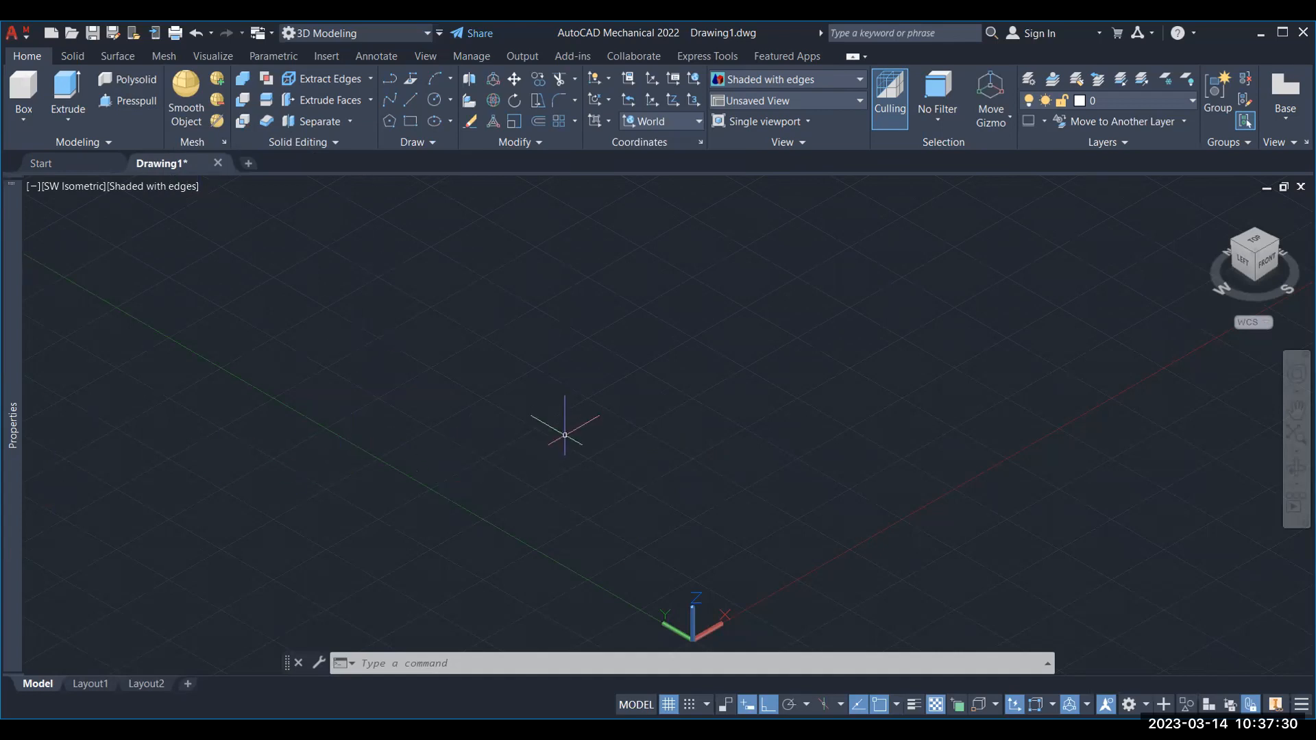
Draw a closed square polyline with sides of 80 near the origin.
left_click(72, 122)
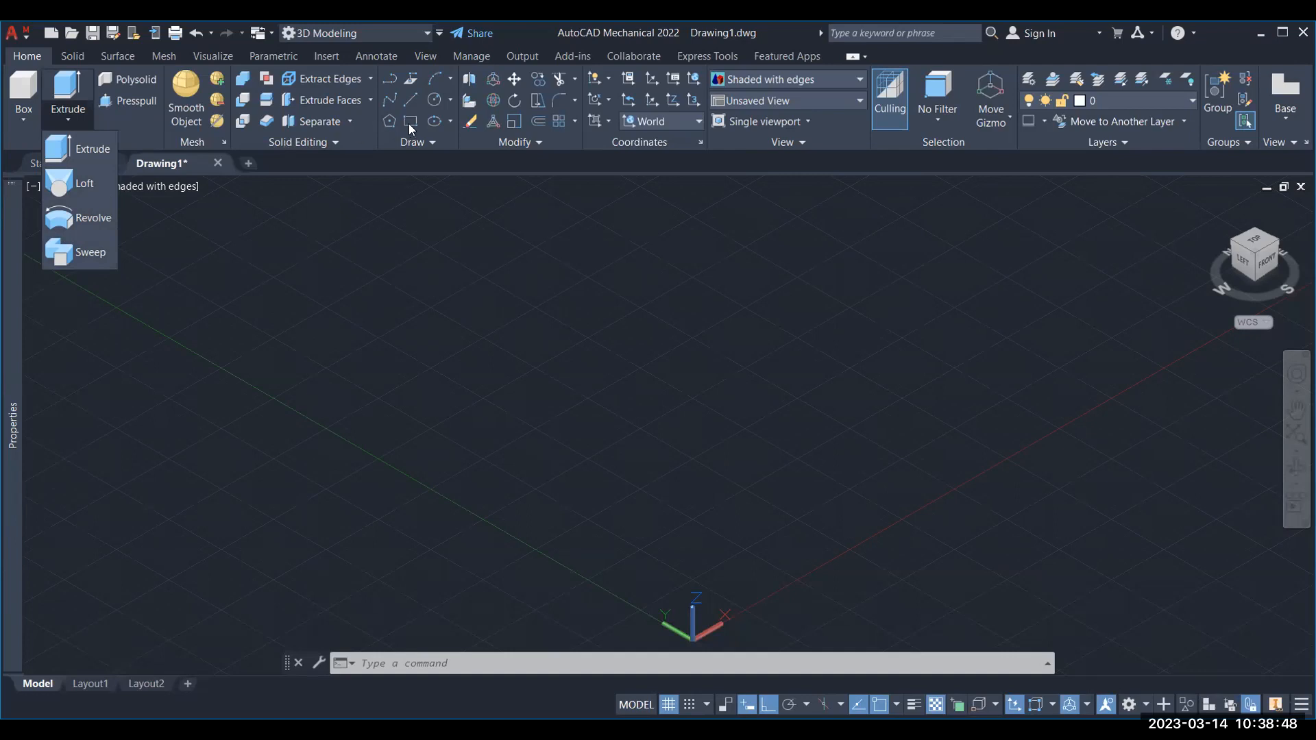
left_click(389, 80)
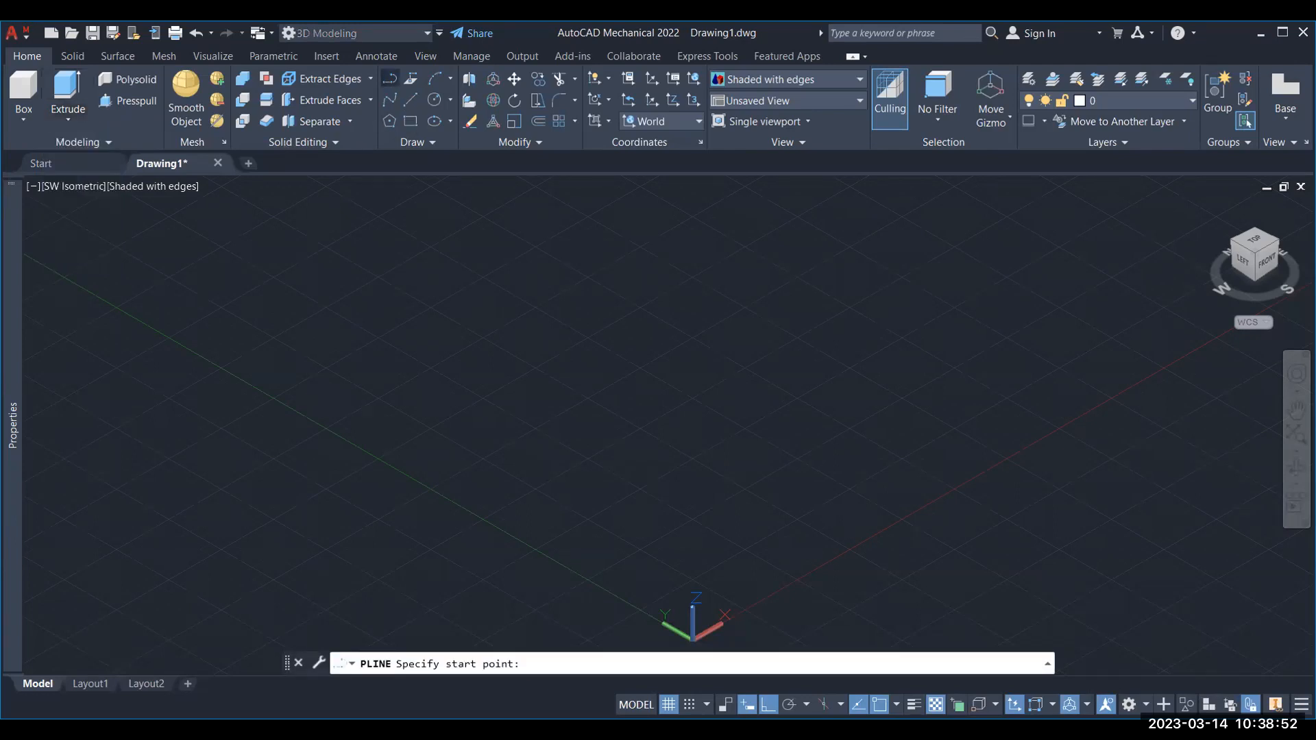
left_click(620, 480)
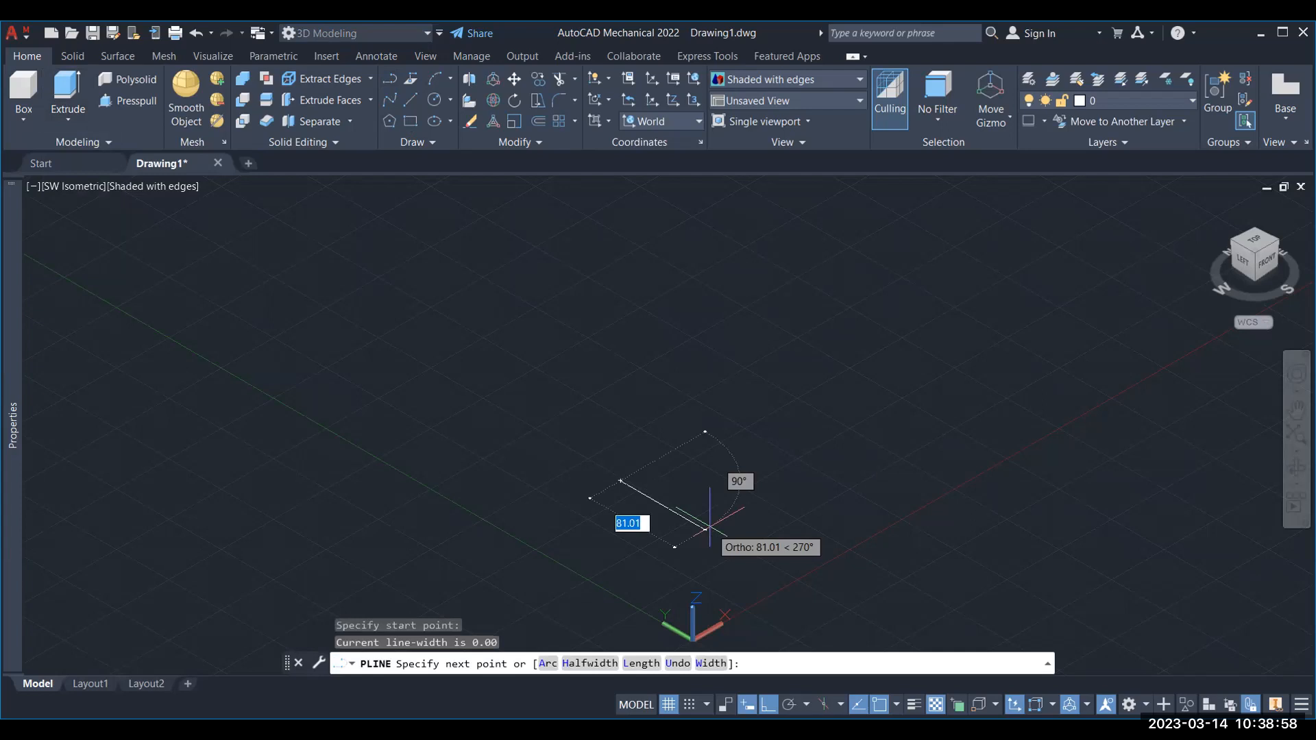
type("80")
key("Return")
type("80")
key("Return")
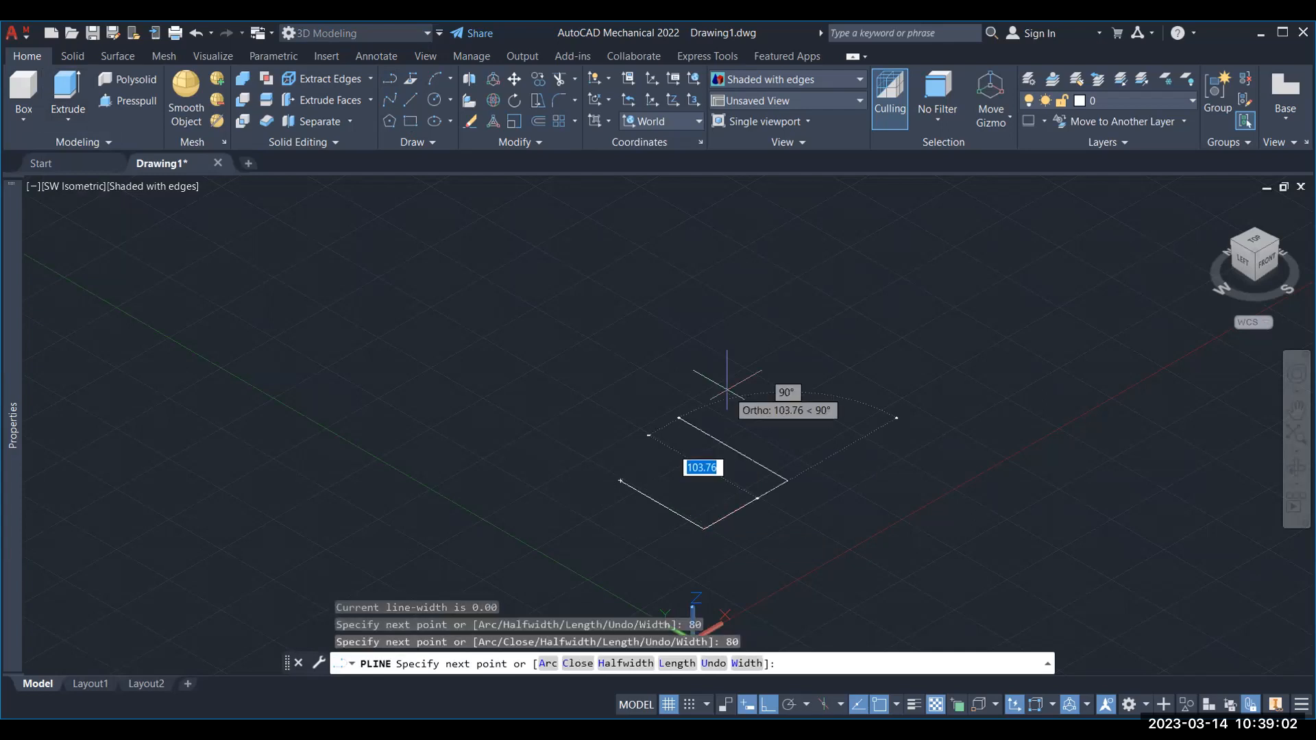
type("80")
key("Return")
key("Escape")
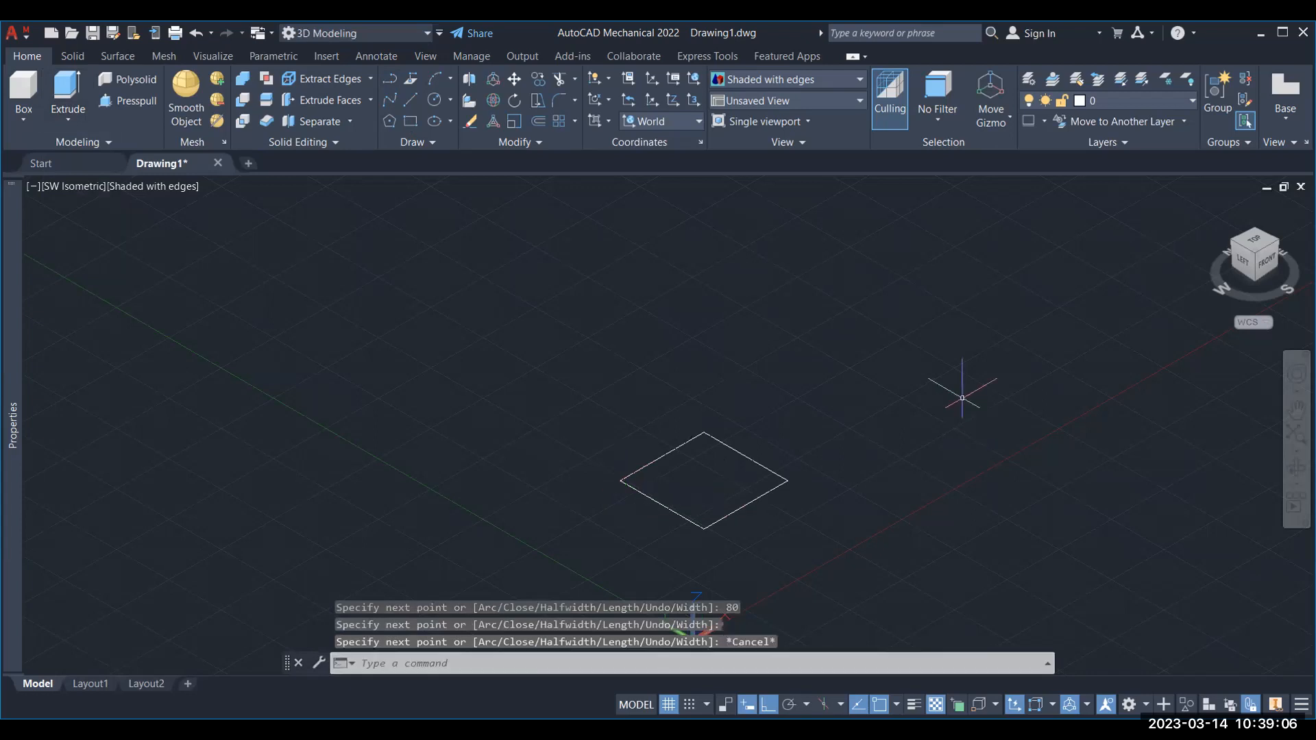
Draw a smaller closed square polyline with sides of 30 beside the 80 square.
key("Return")
left_click(865, 382)
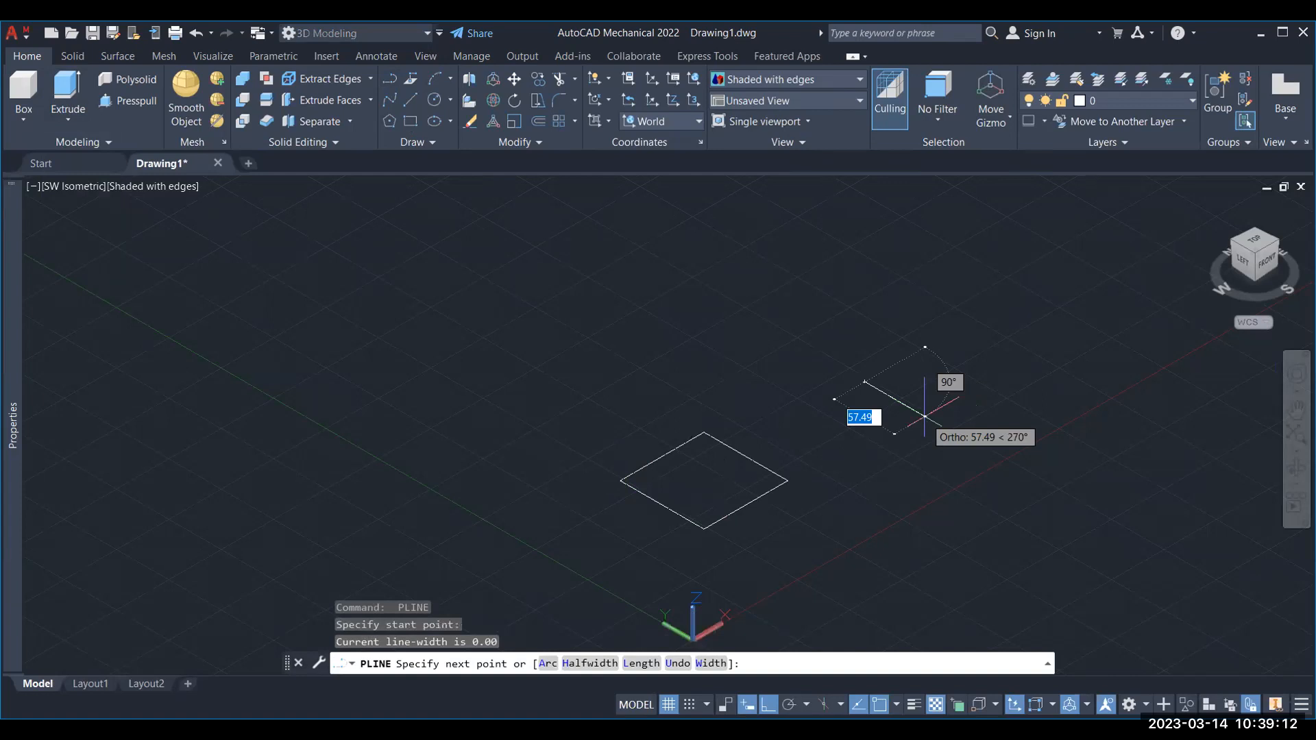
type("30")
key("Return")
type("30")
key("Return")
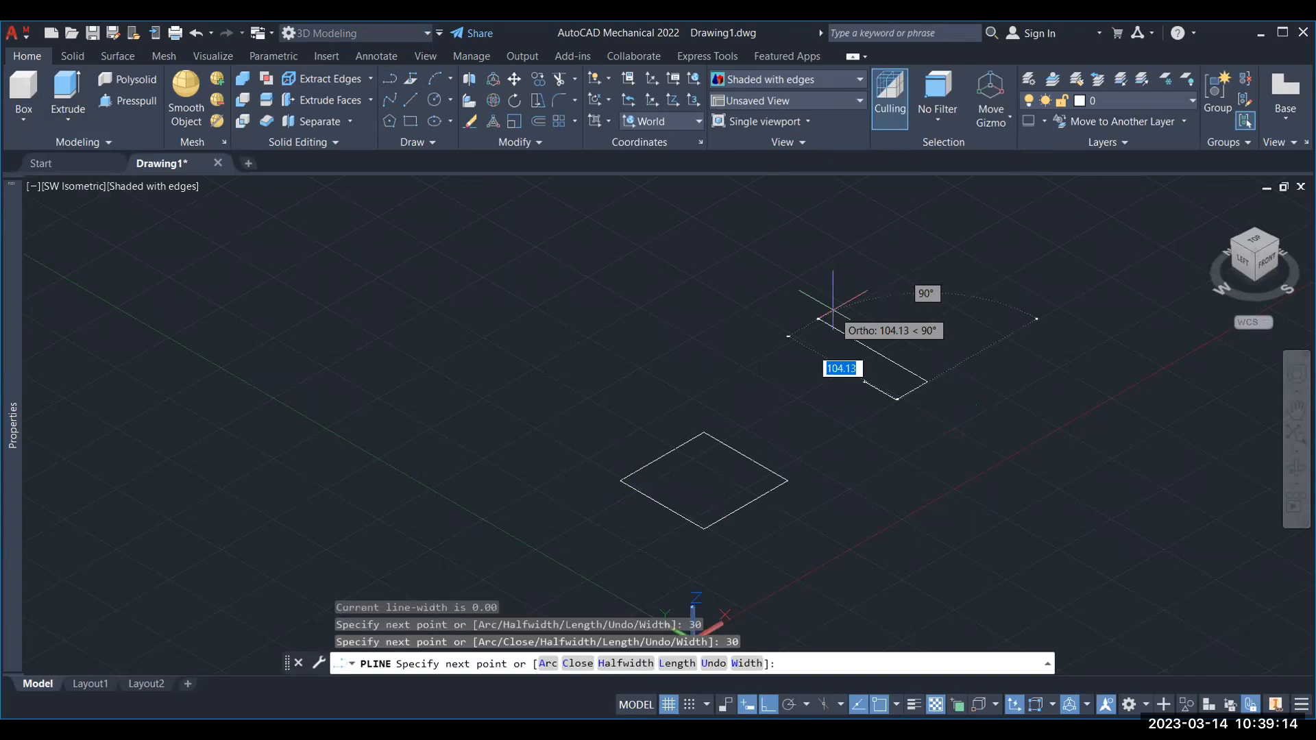
left_click(897, 363)
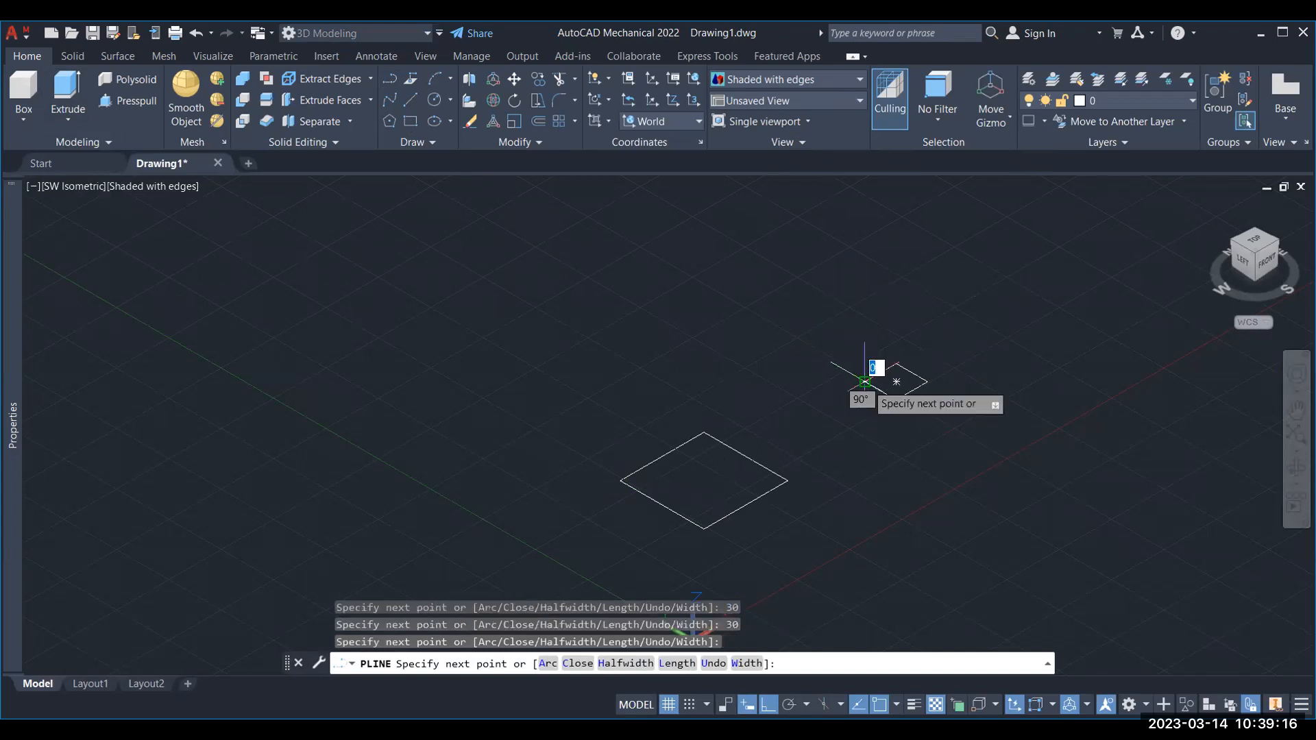
key("Escape")
Move the 30 square to the center of the 80 square.
left_click(822, 353)
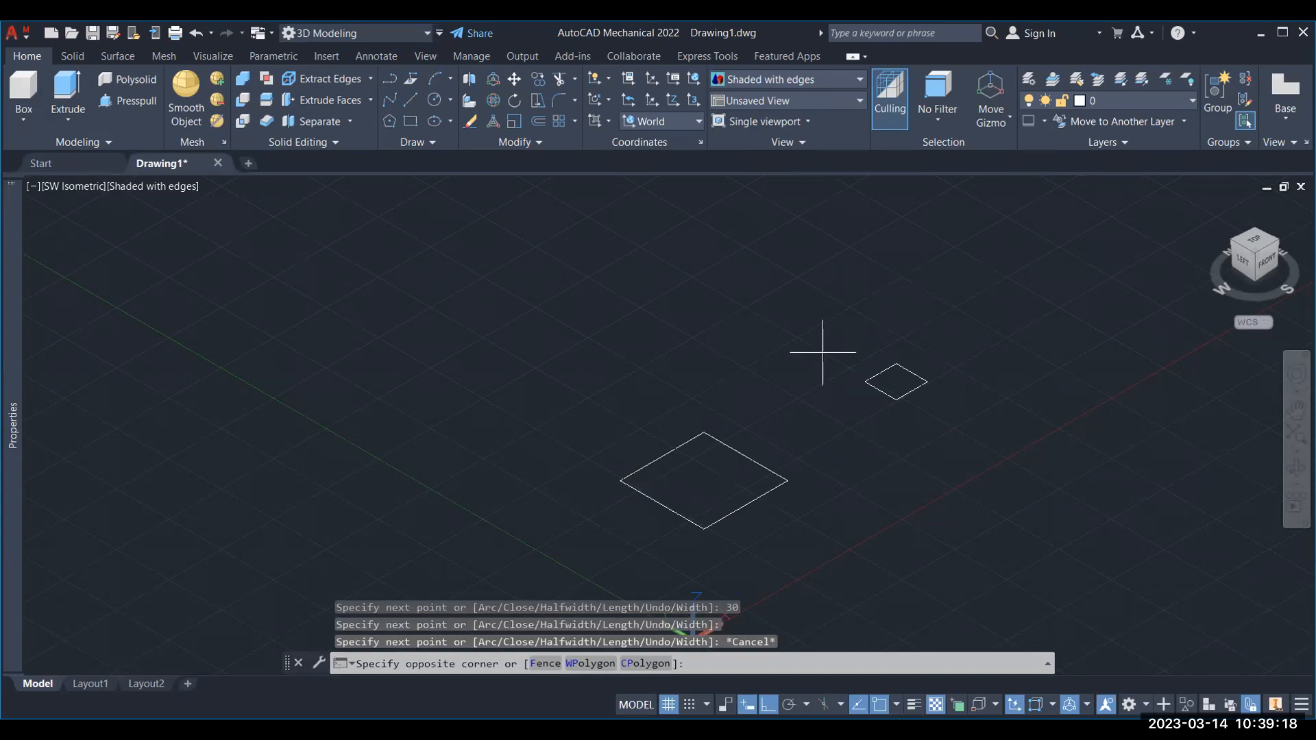
left_click(960, 441)
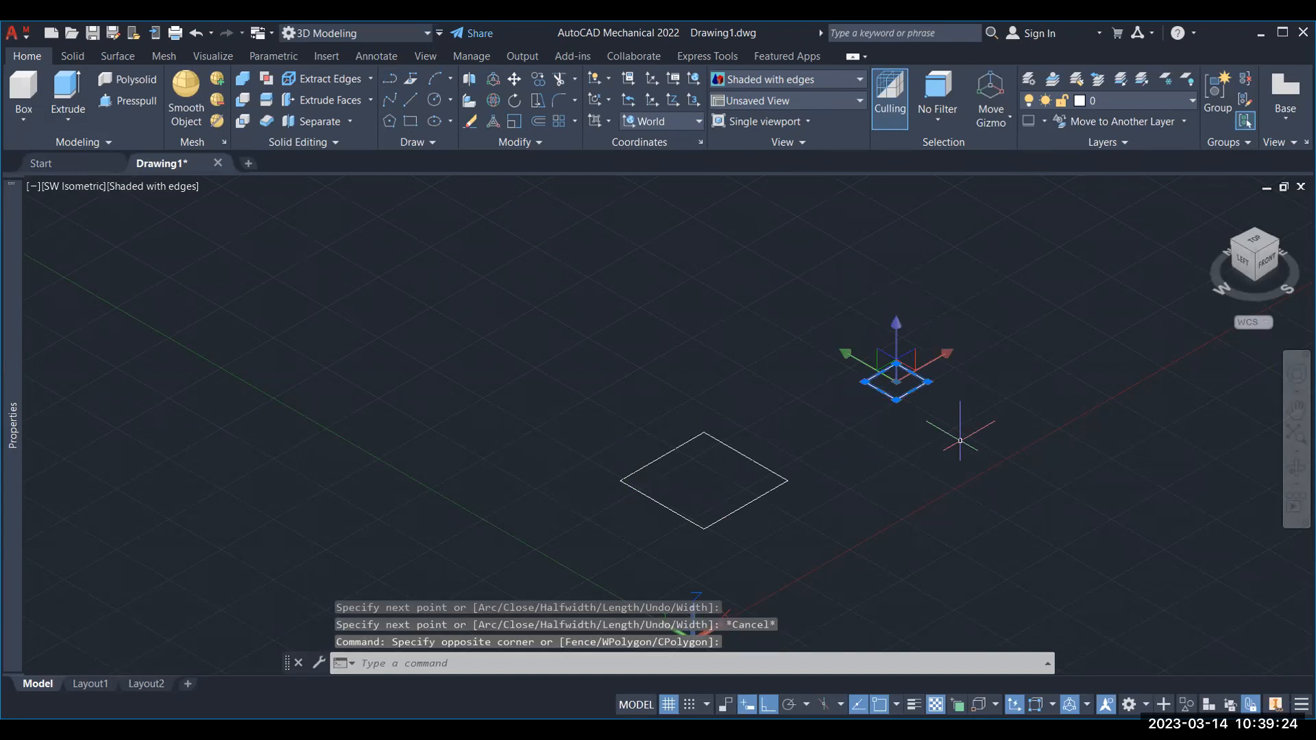
type("m")
key("Return")
left_click(913, 372)
left_click(723, 471)
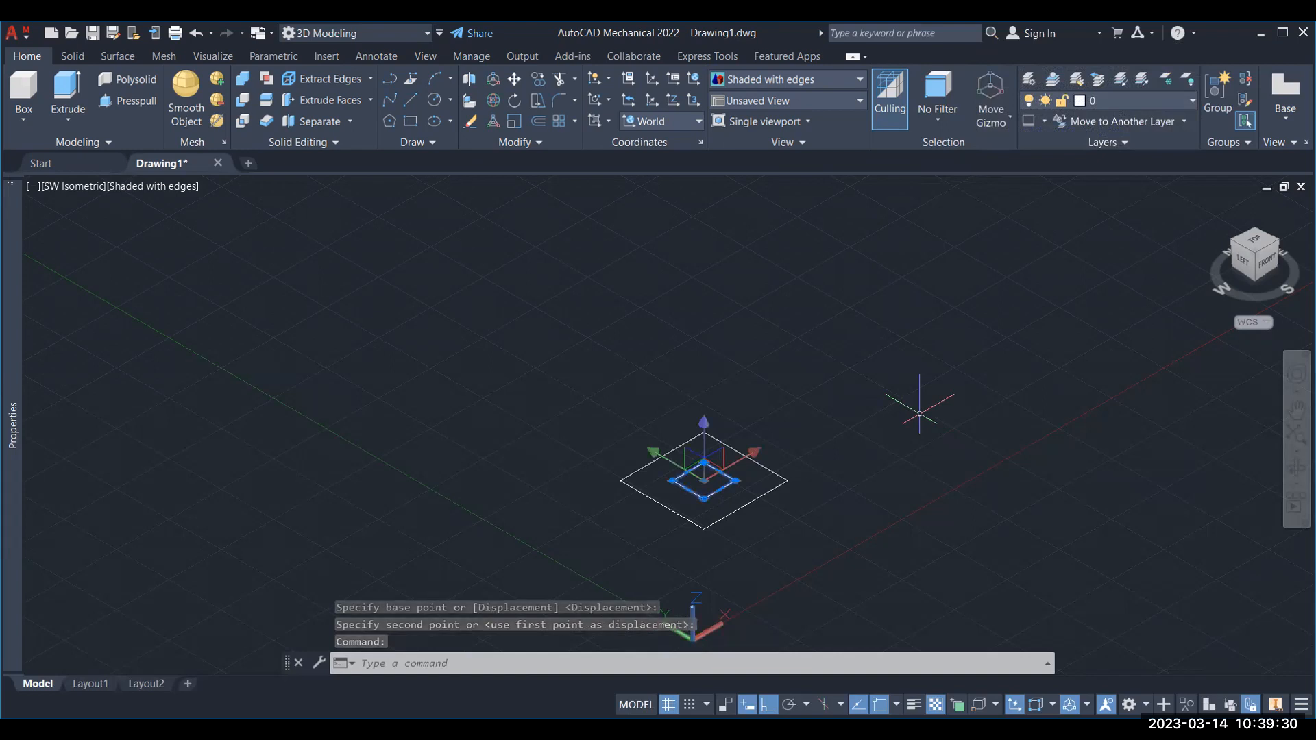
Move the 30 square straight up by 80 above the center of the 80 square.
type("M")
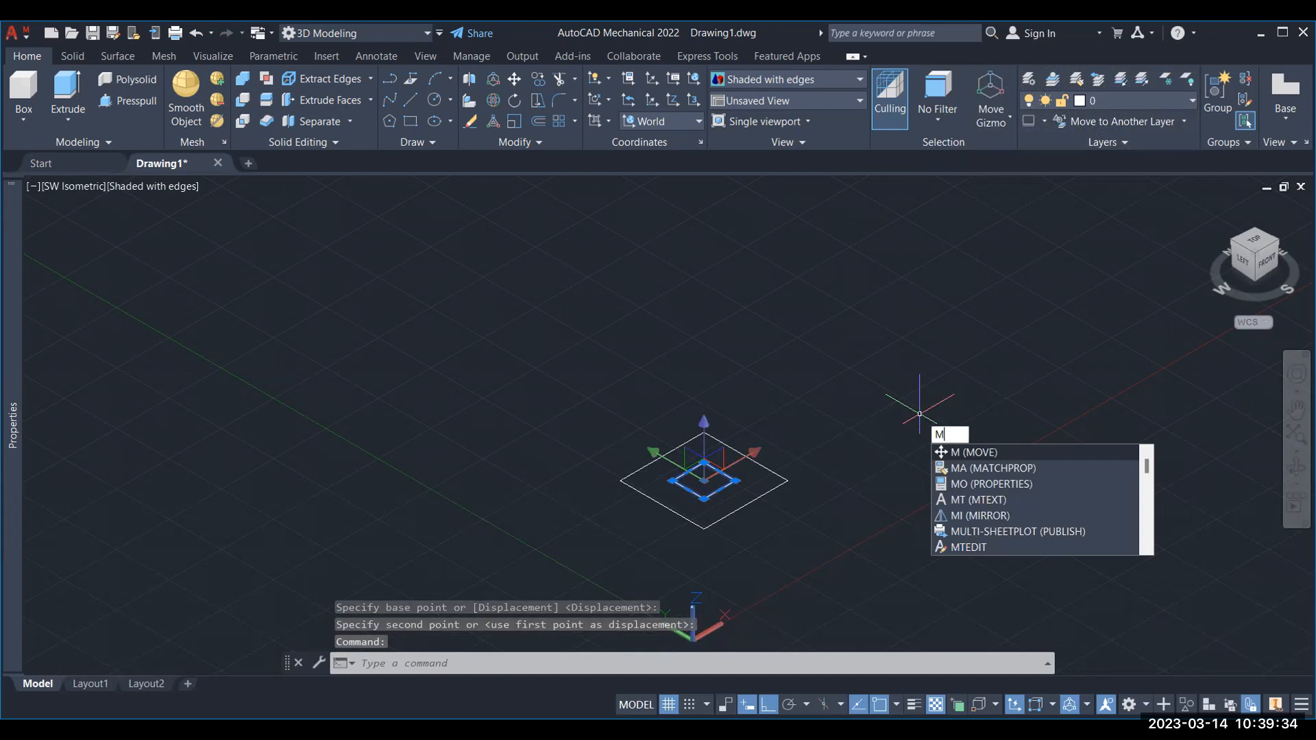
key("Return")
left_click(704, 480)
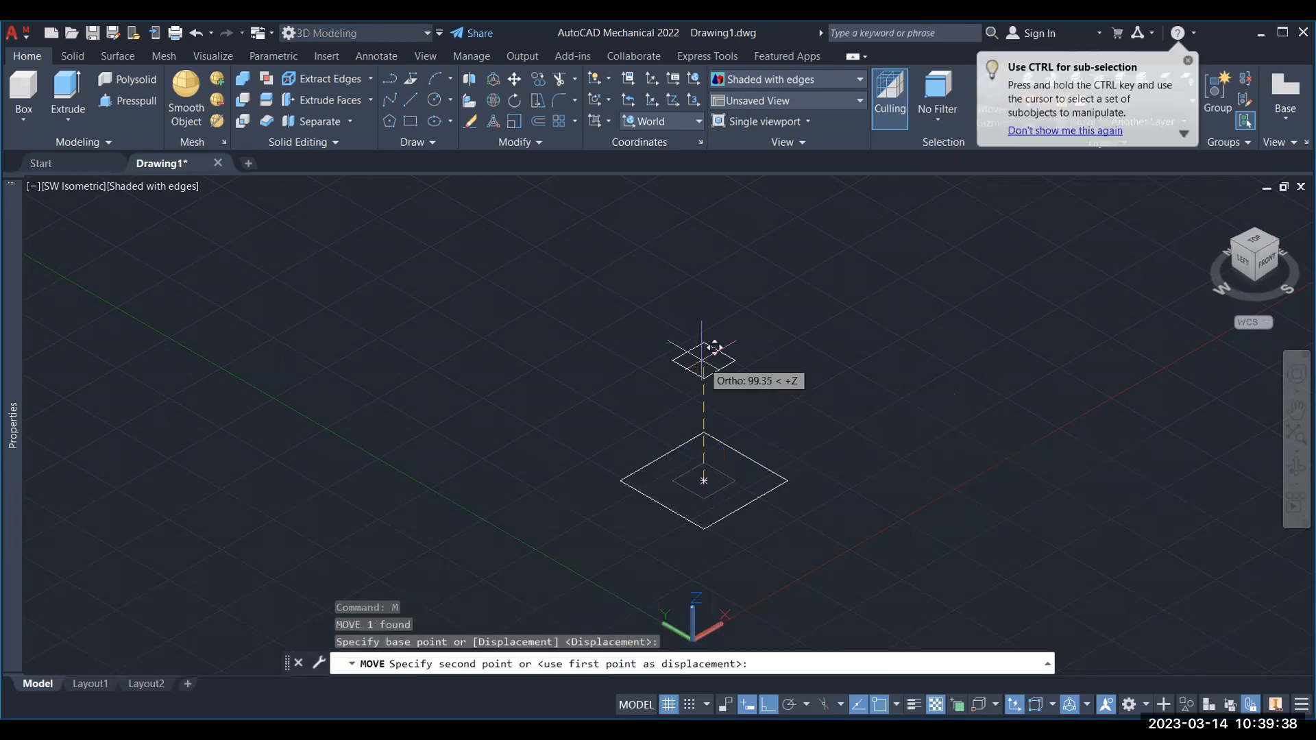
type("80")
key("Return")
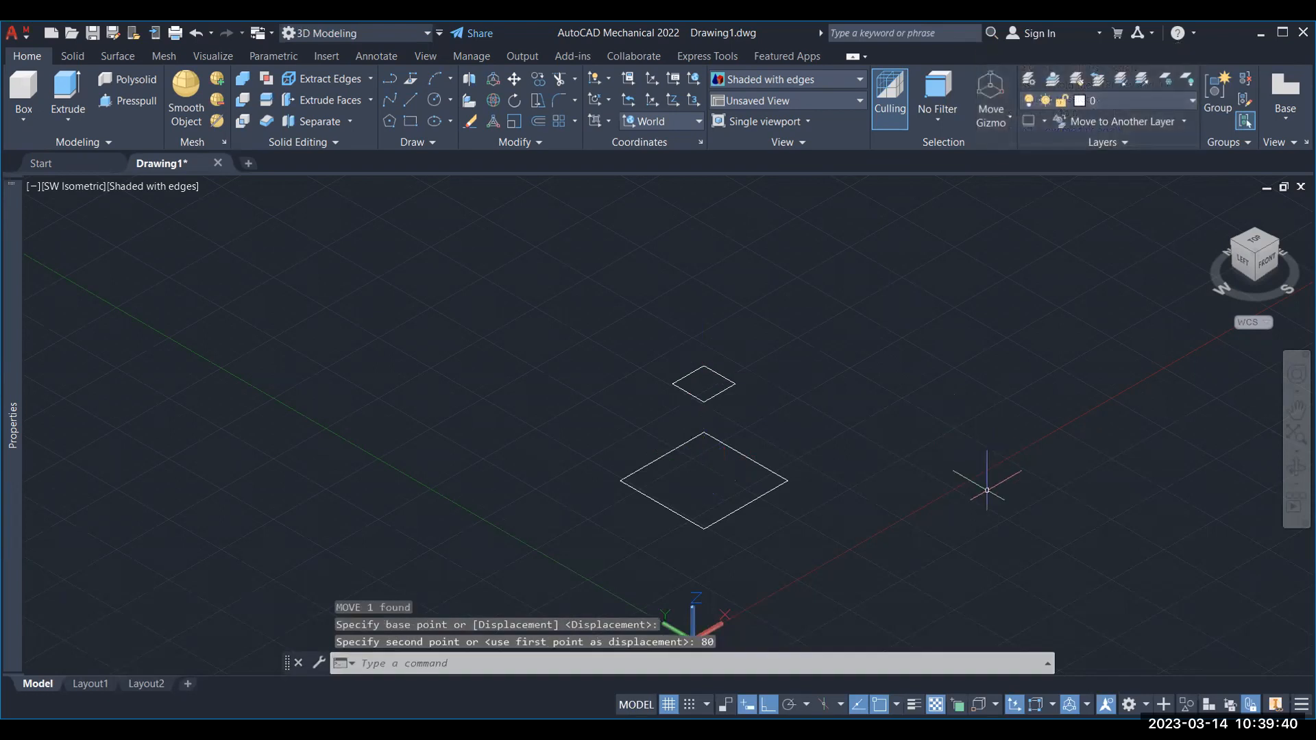
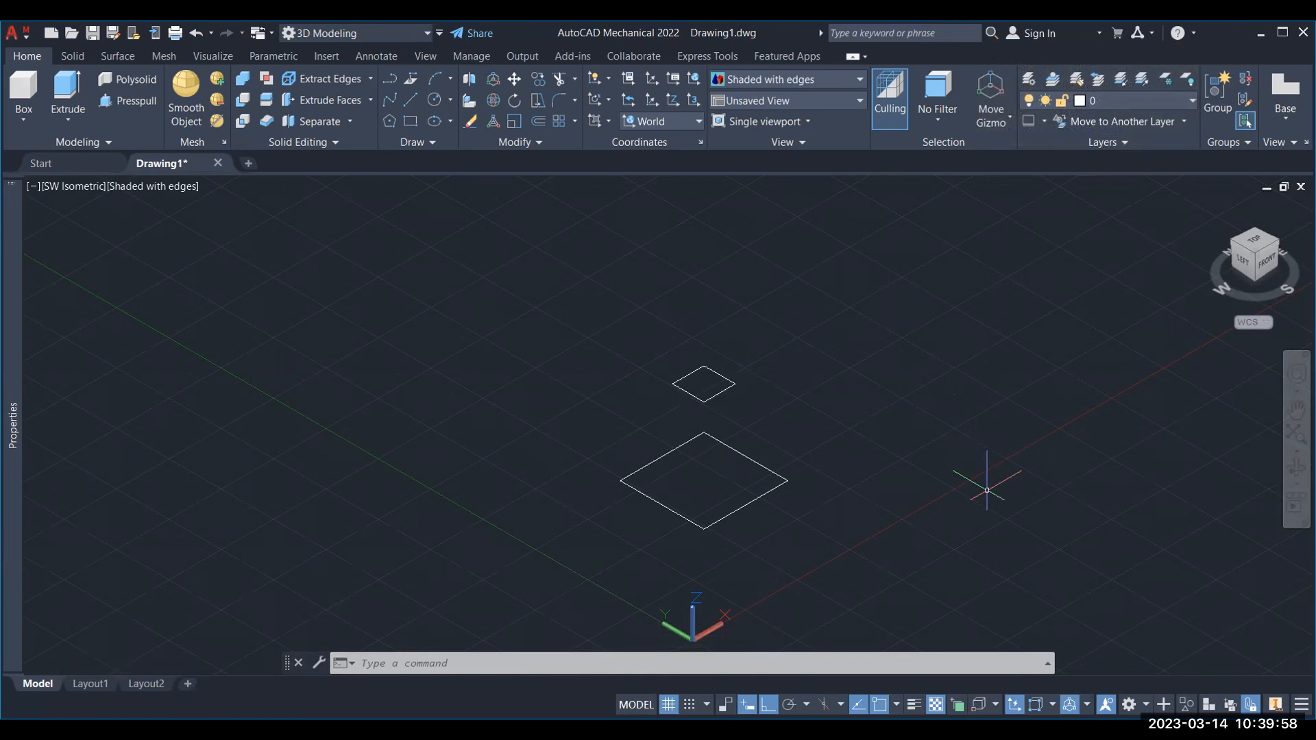
Loft a solid from the 80 square to the raised 30 square, using cross sections only.
left_click(68, 115)
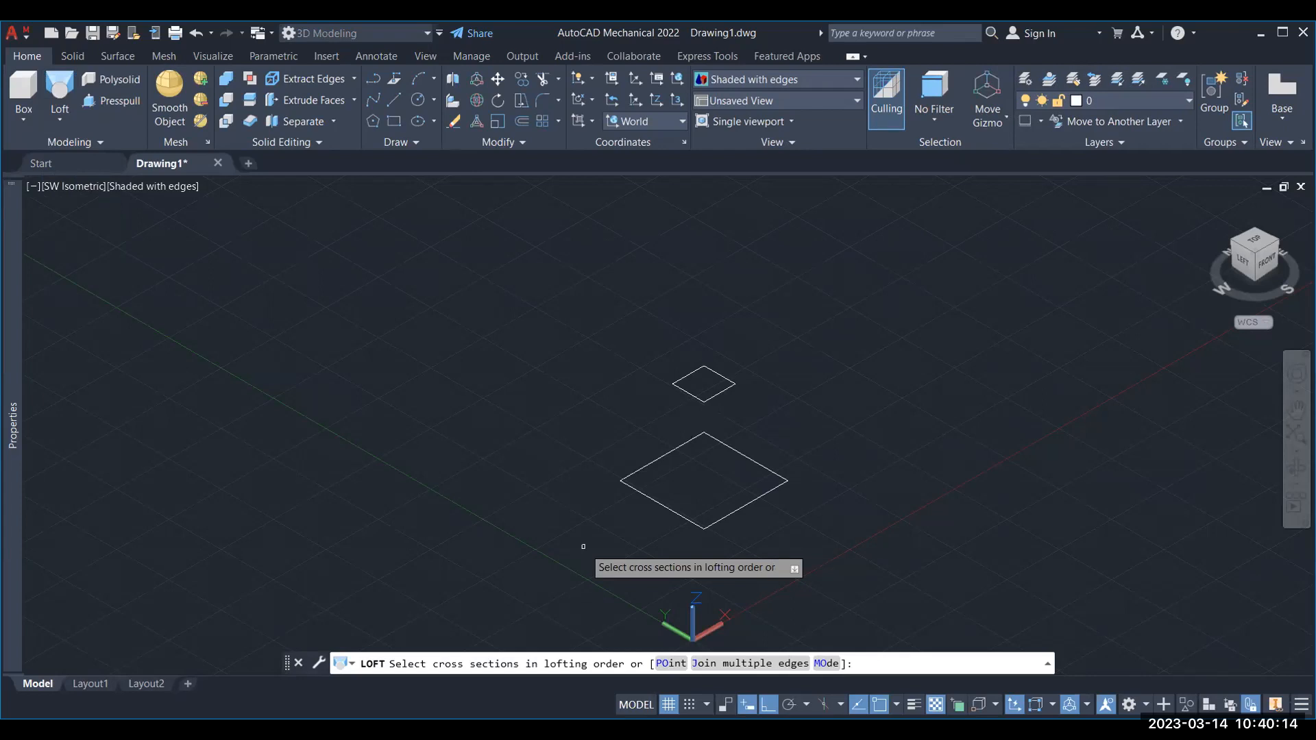
left_click(662, 504)
left_click(720, 393)
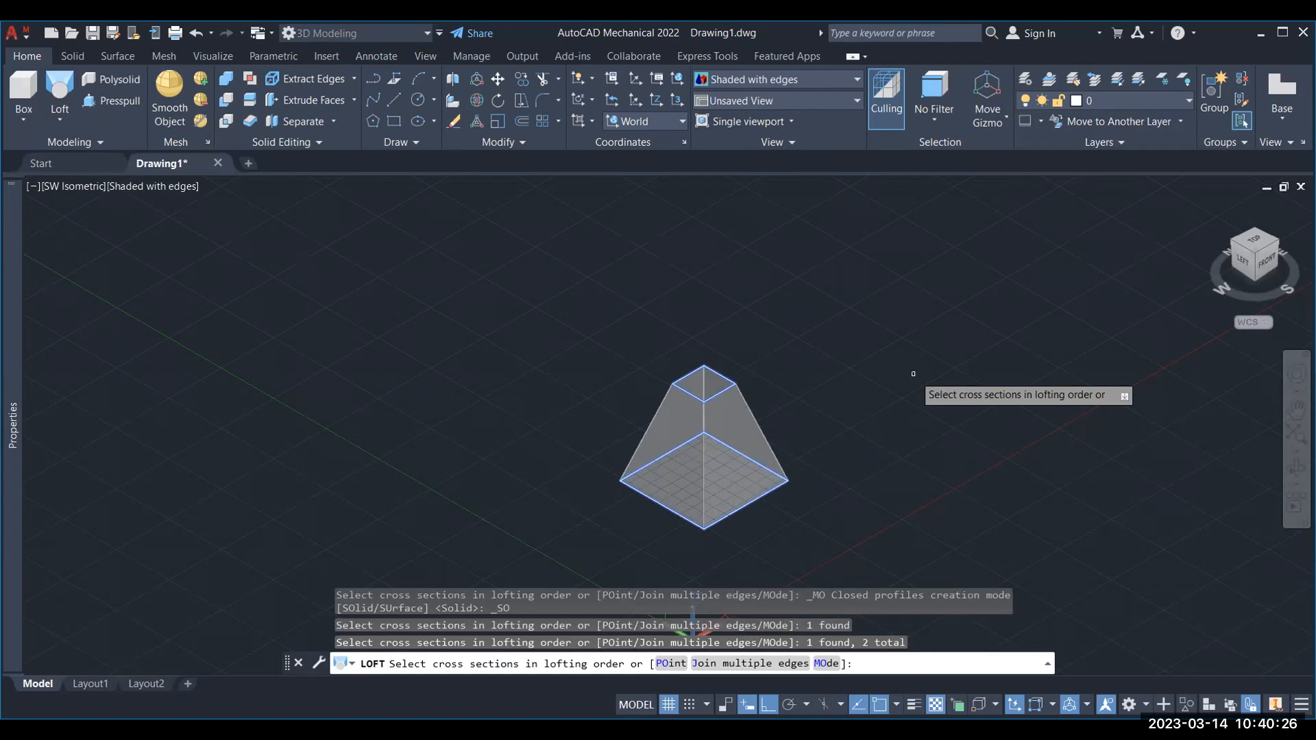
key("Return")
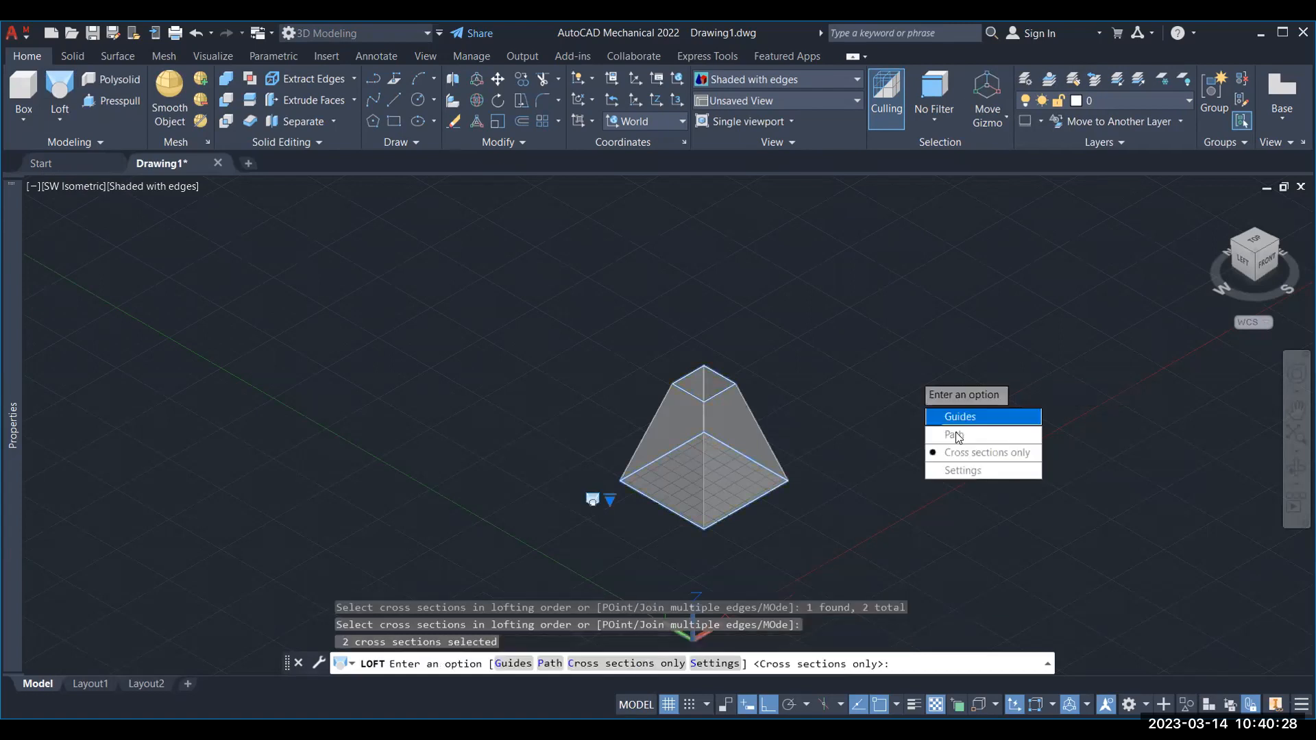
left_click(987, 453)
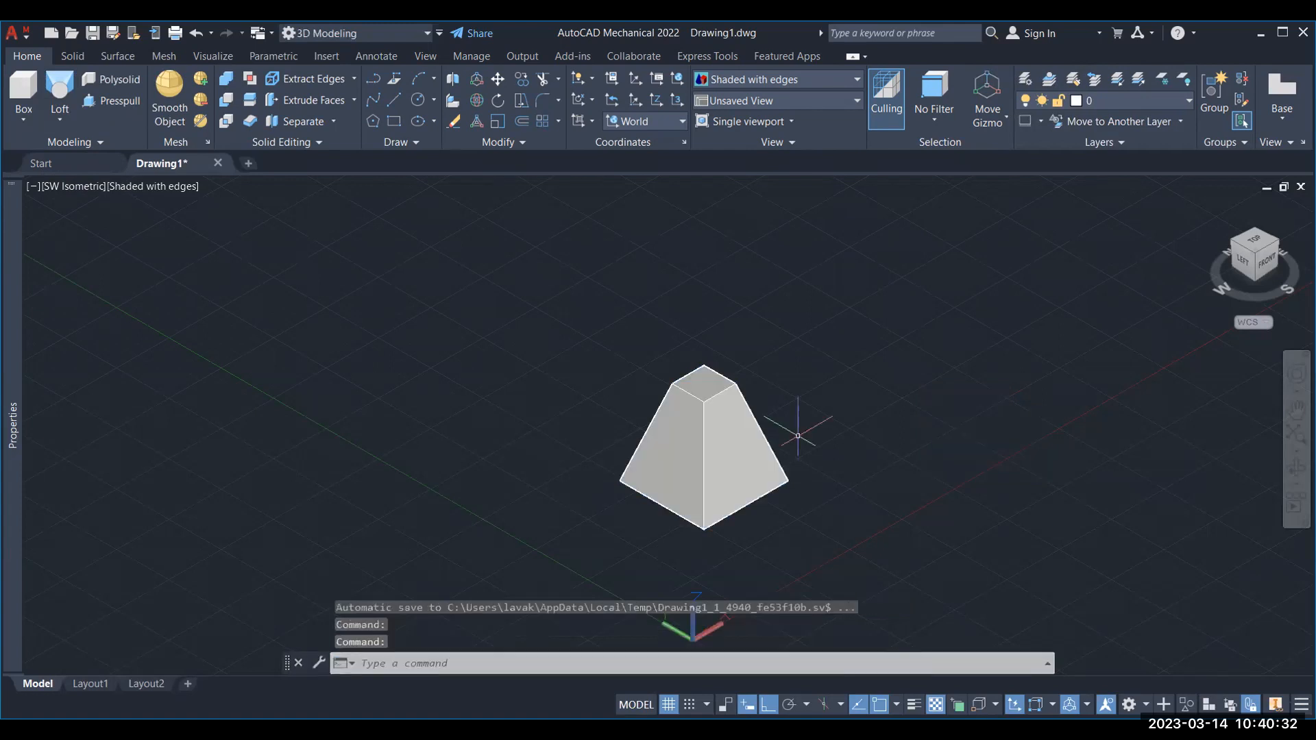
Undo the loft and the vertical move of the 30 square.
key("ctrl+z")
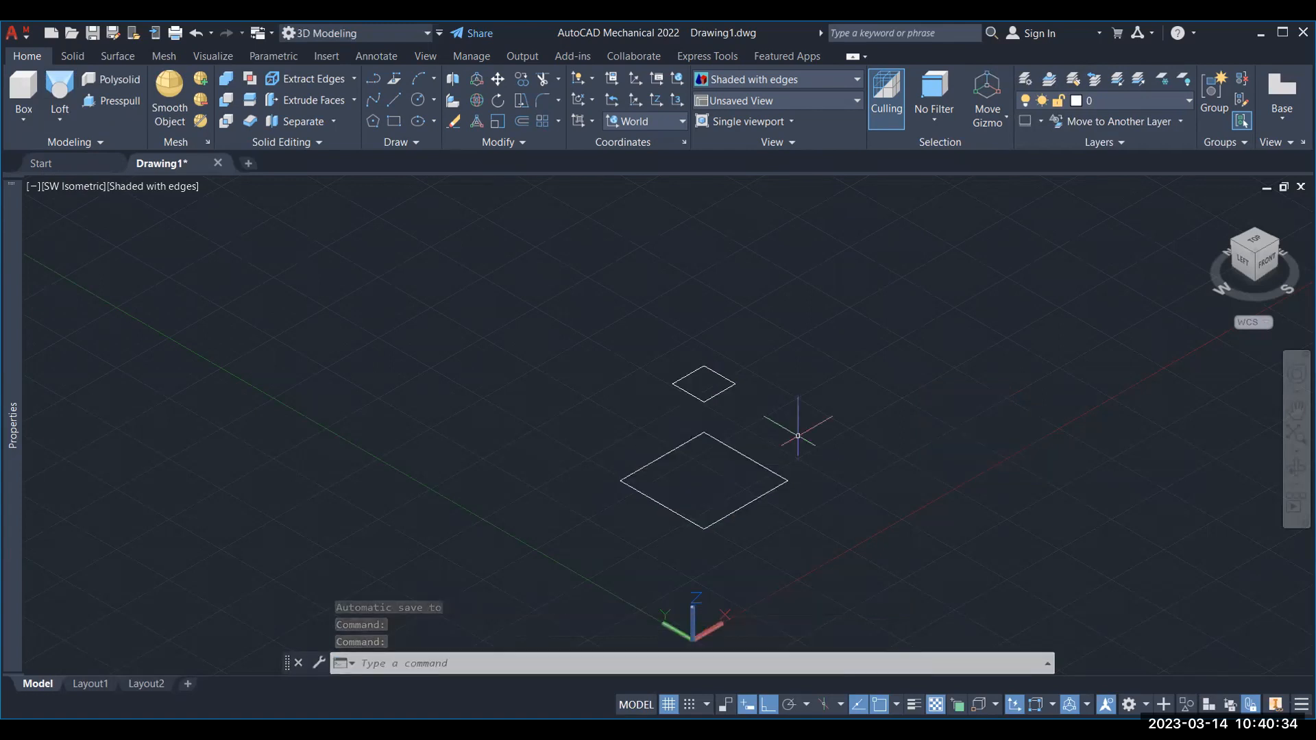
key("ctrl+z")
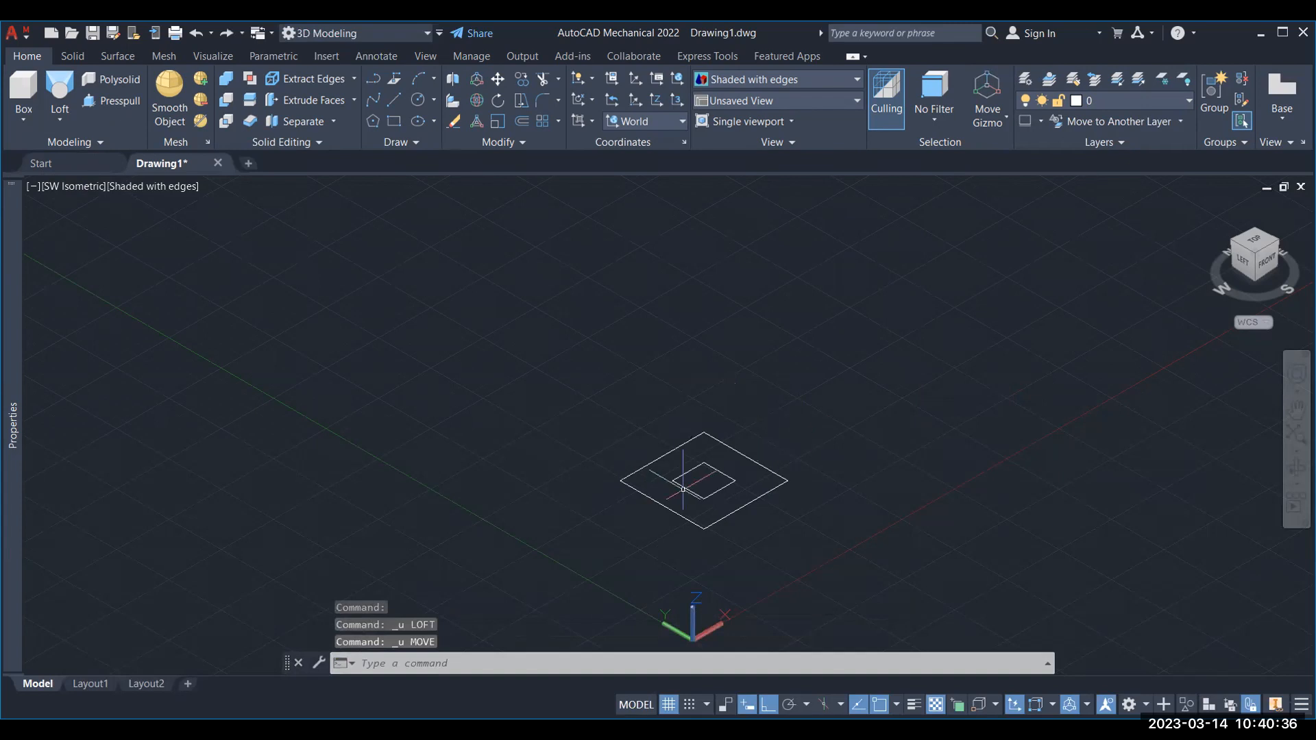
Move the 30 square from its center straight up by 70 above the 80 square.
left_click(692, 471)
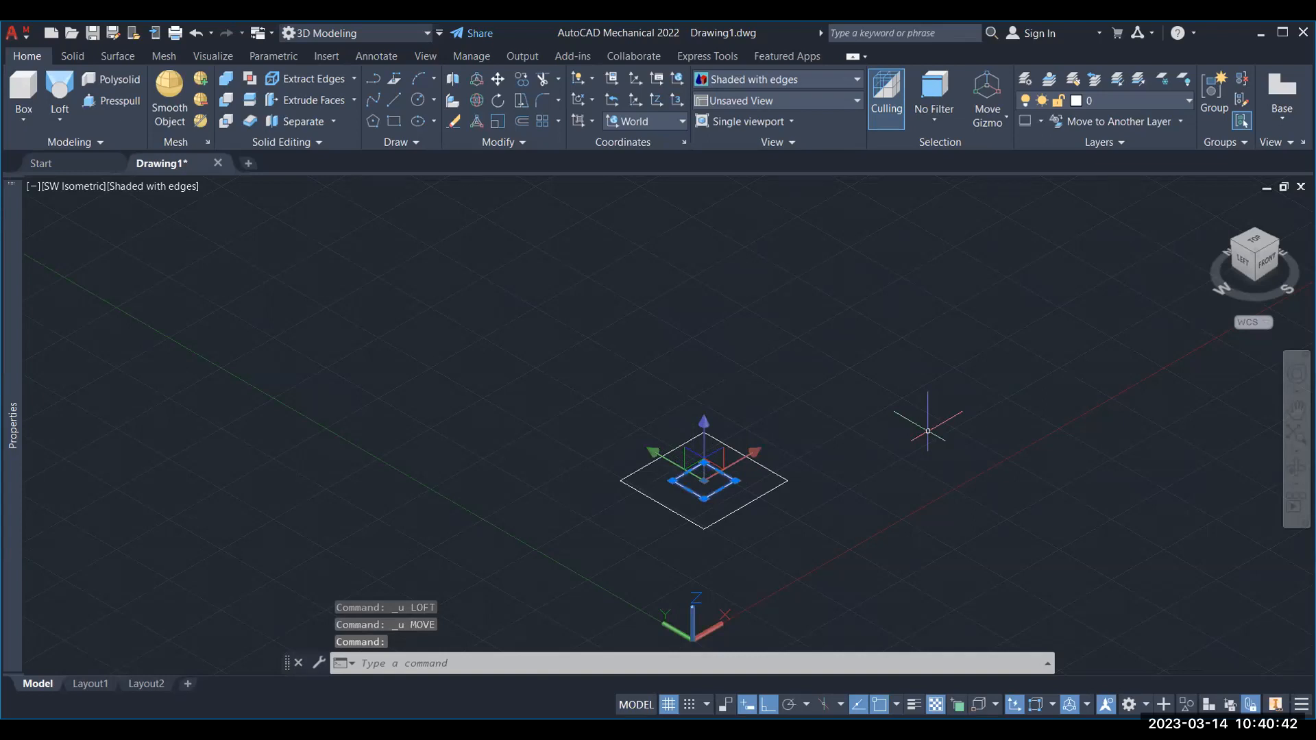
type("m")
key("Return")
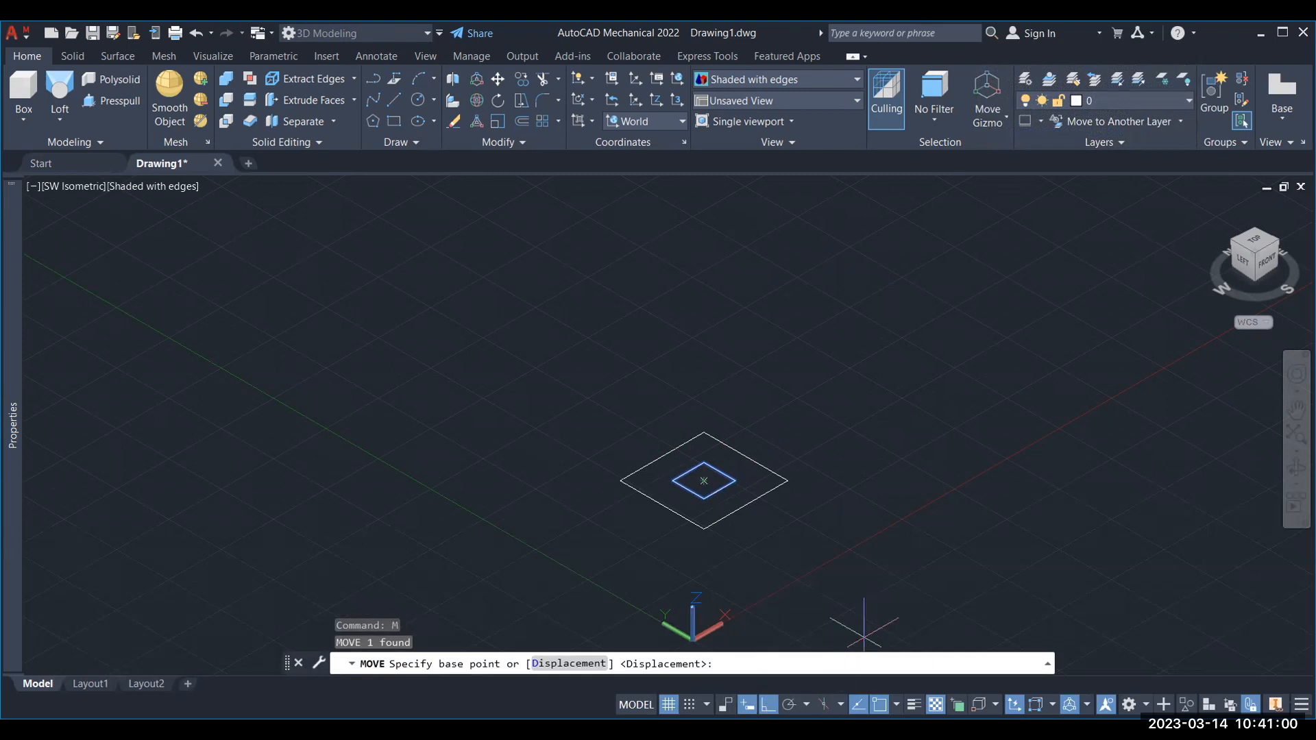
left_click(704, 480)
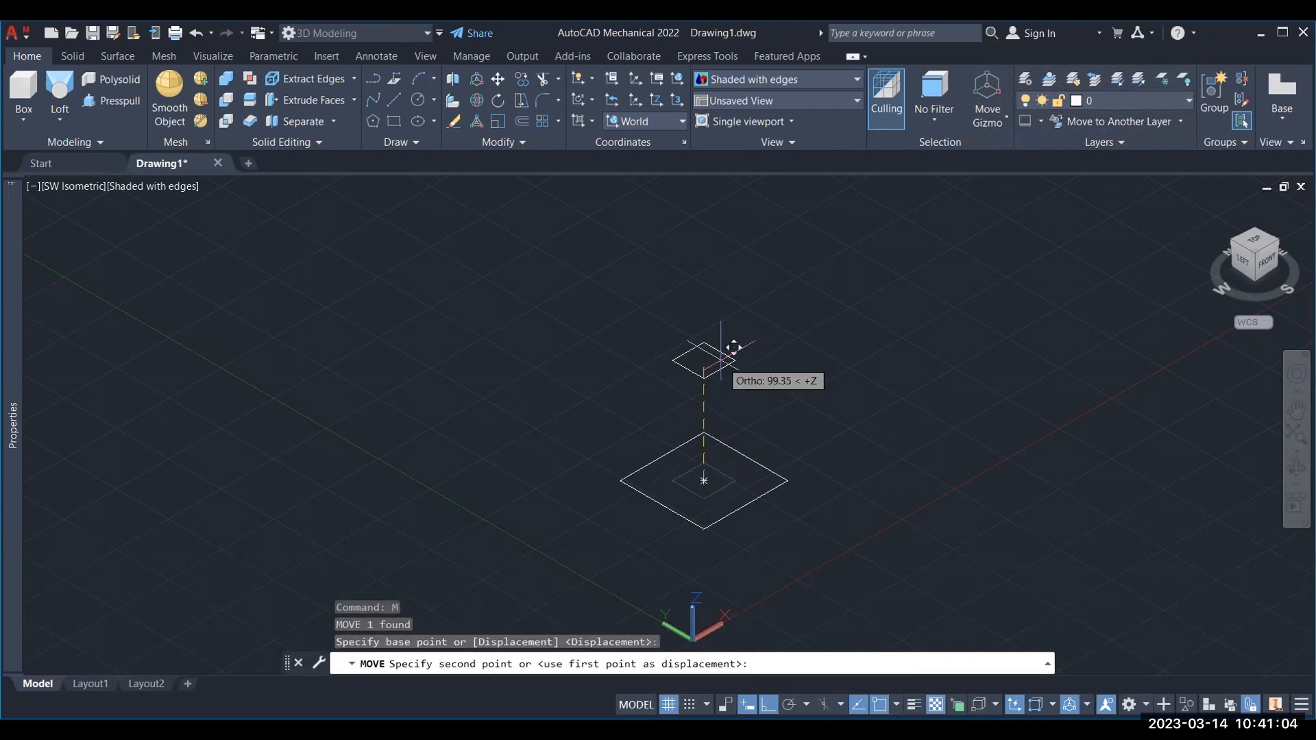
type("70")
key("Return")
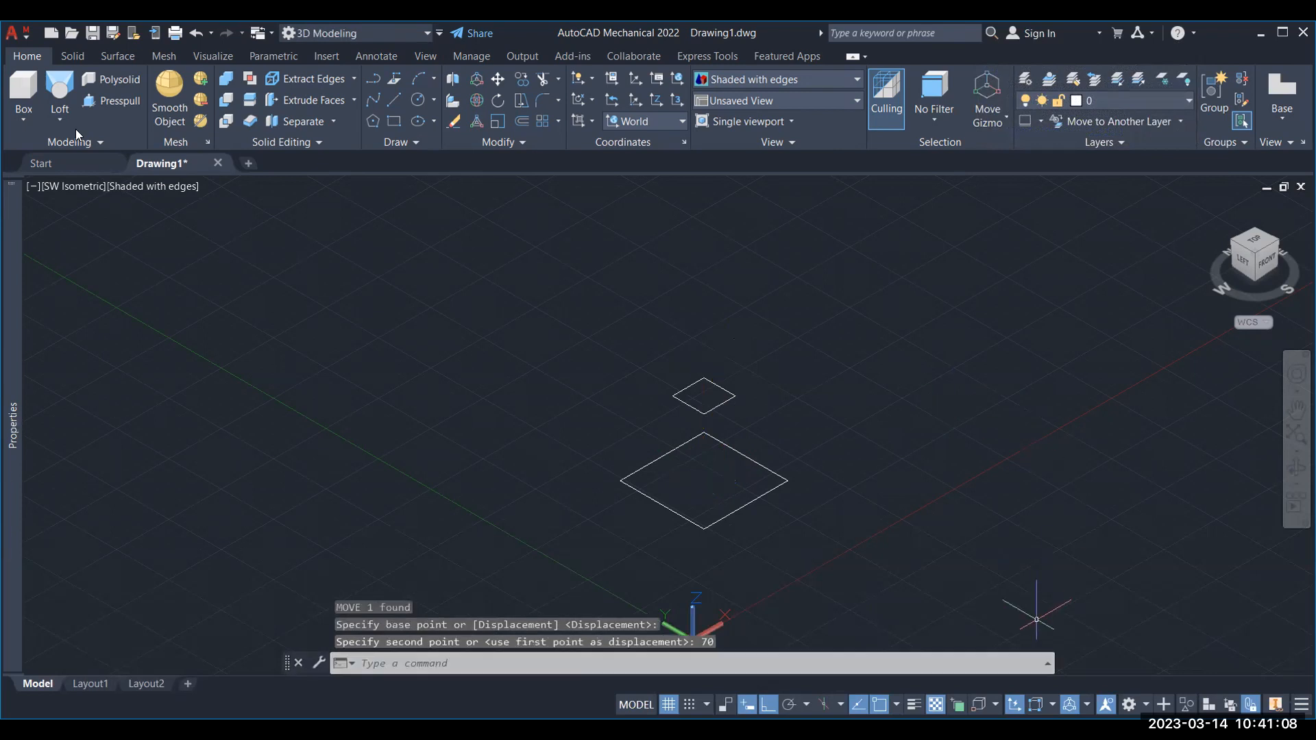
Loft a solid between the 80 square and the 30 square raised by 70, using cross sections only.
key("ctrl+1")
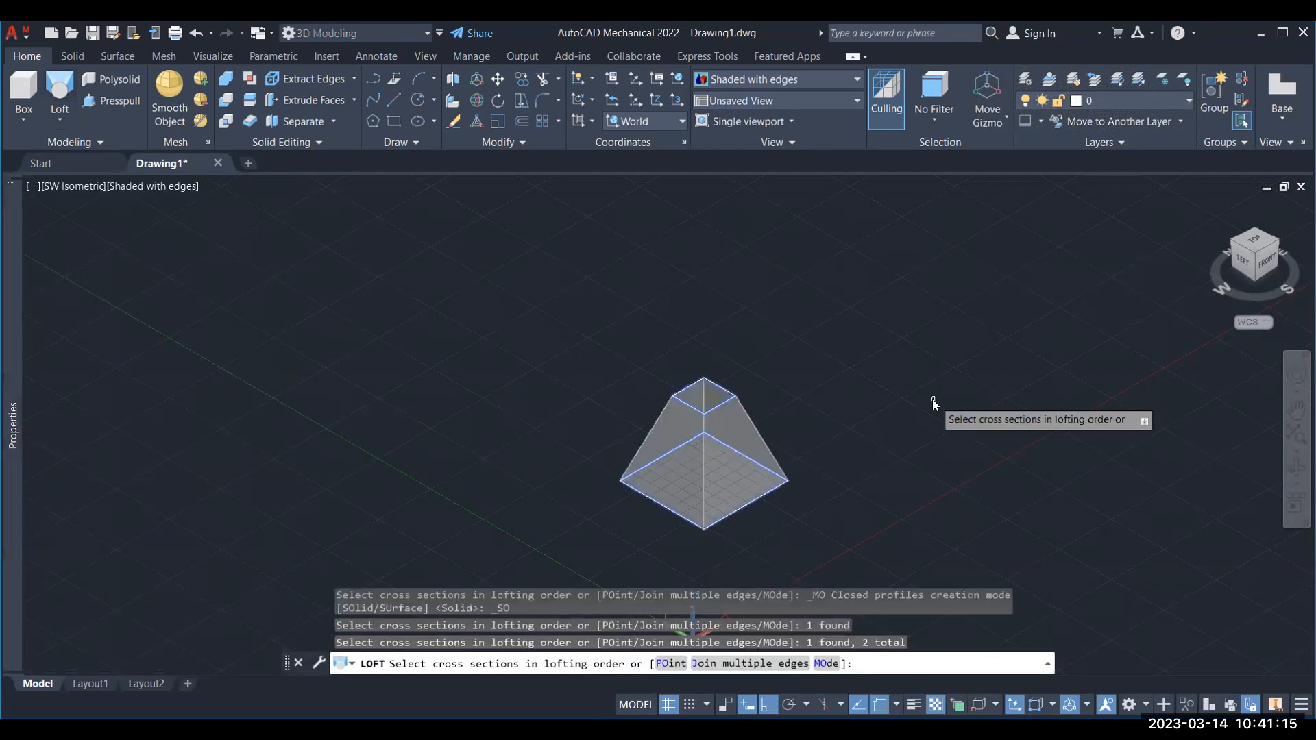
key("Return")
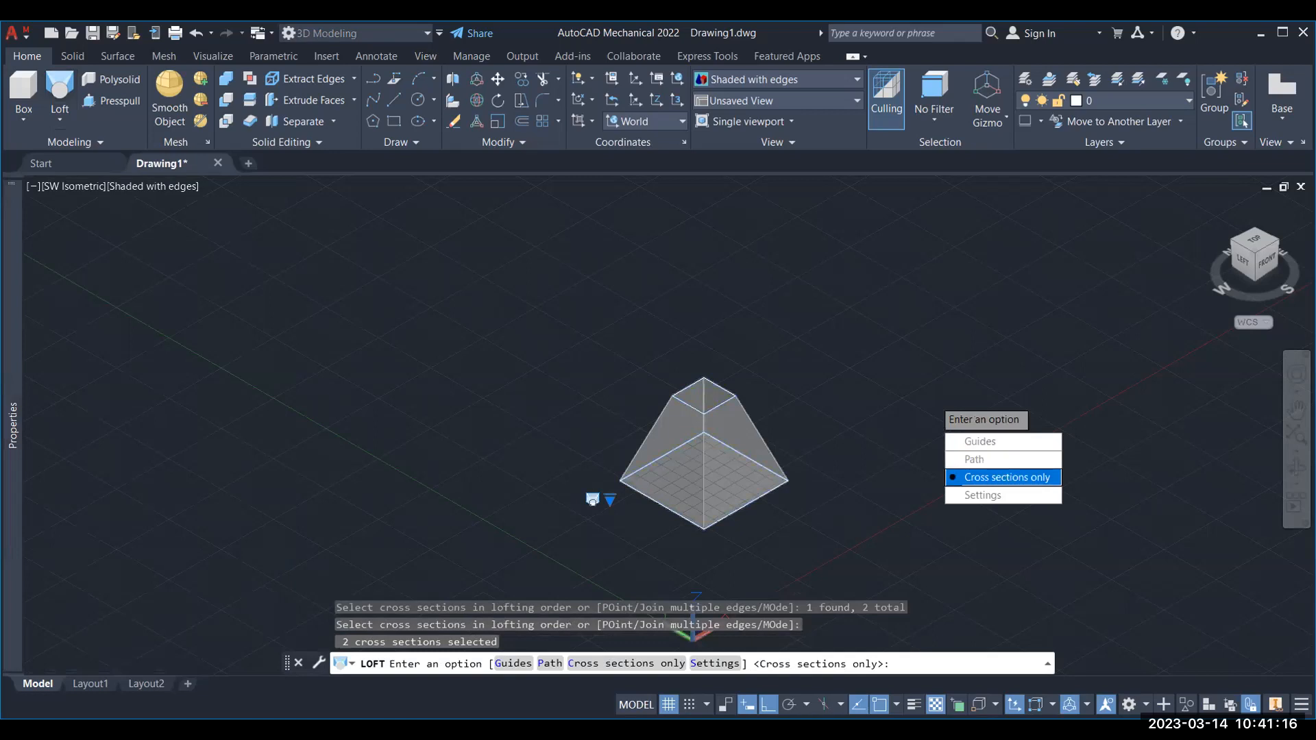
left_click(994, 477)
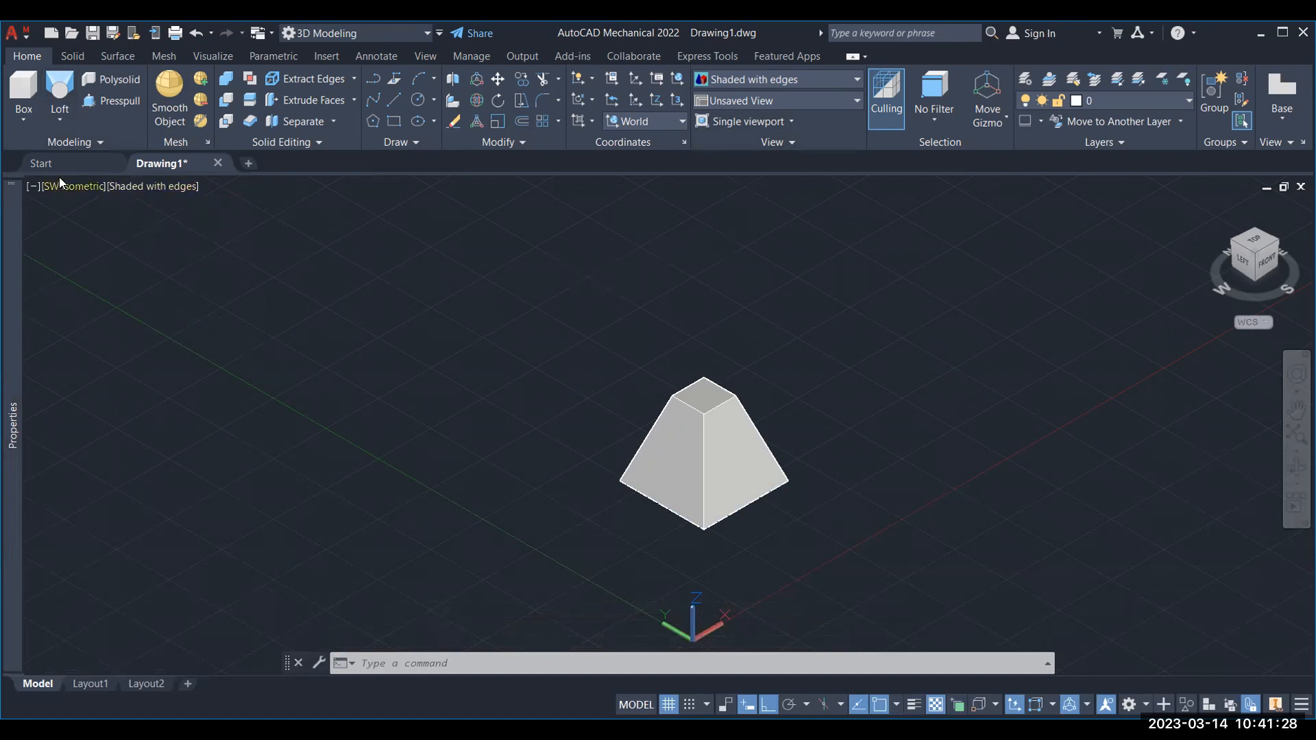
Undo the loft between the two squares.
left_click(122, 186)
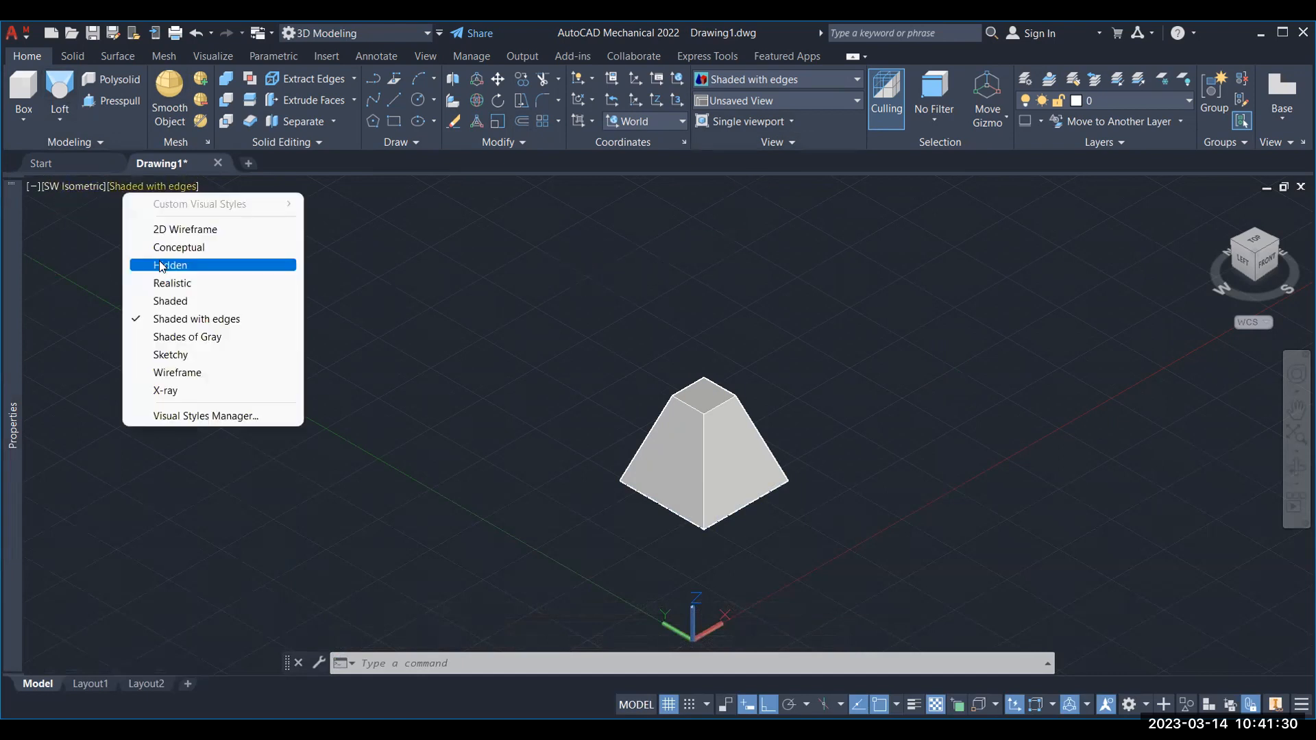
left_click(600, 428)
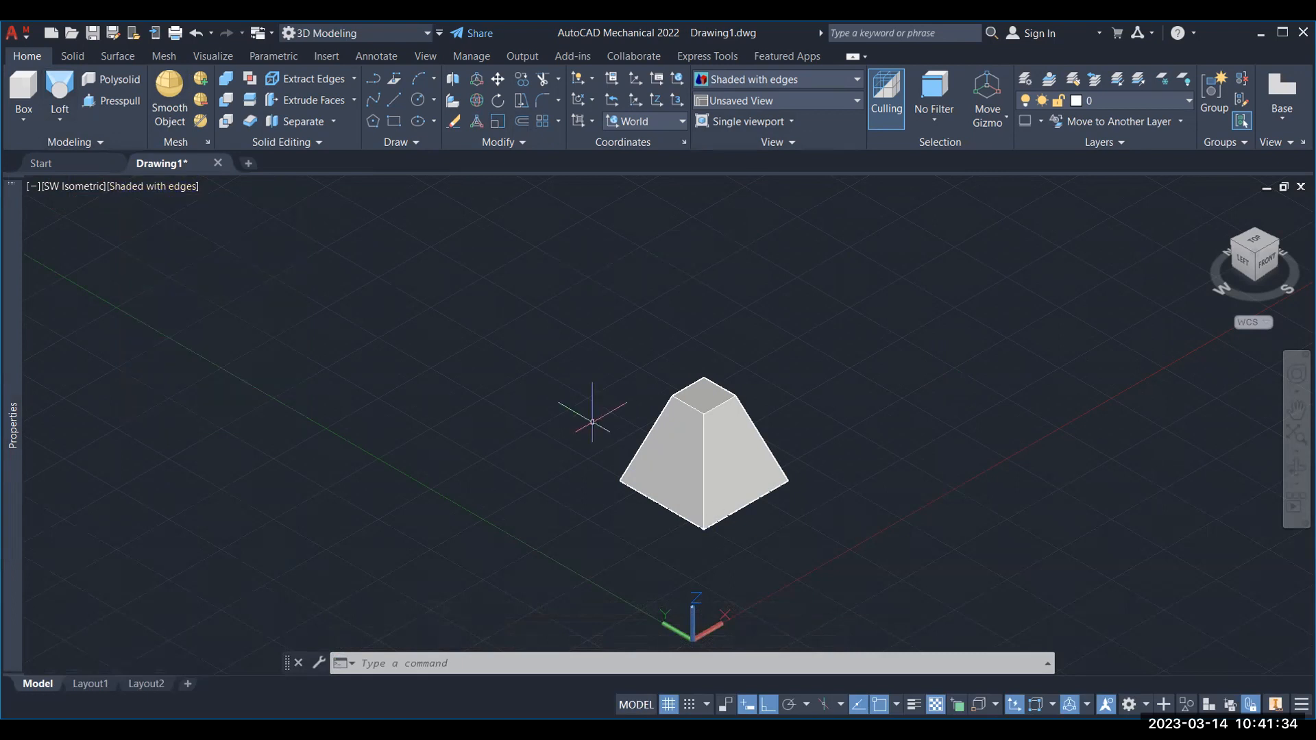
key("ctrl+z")
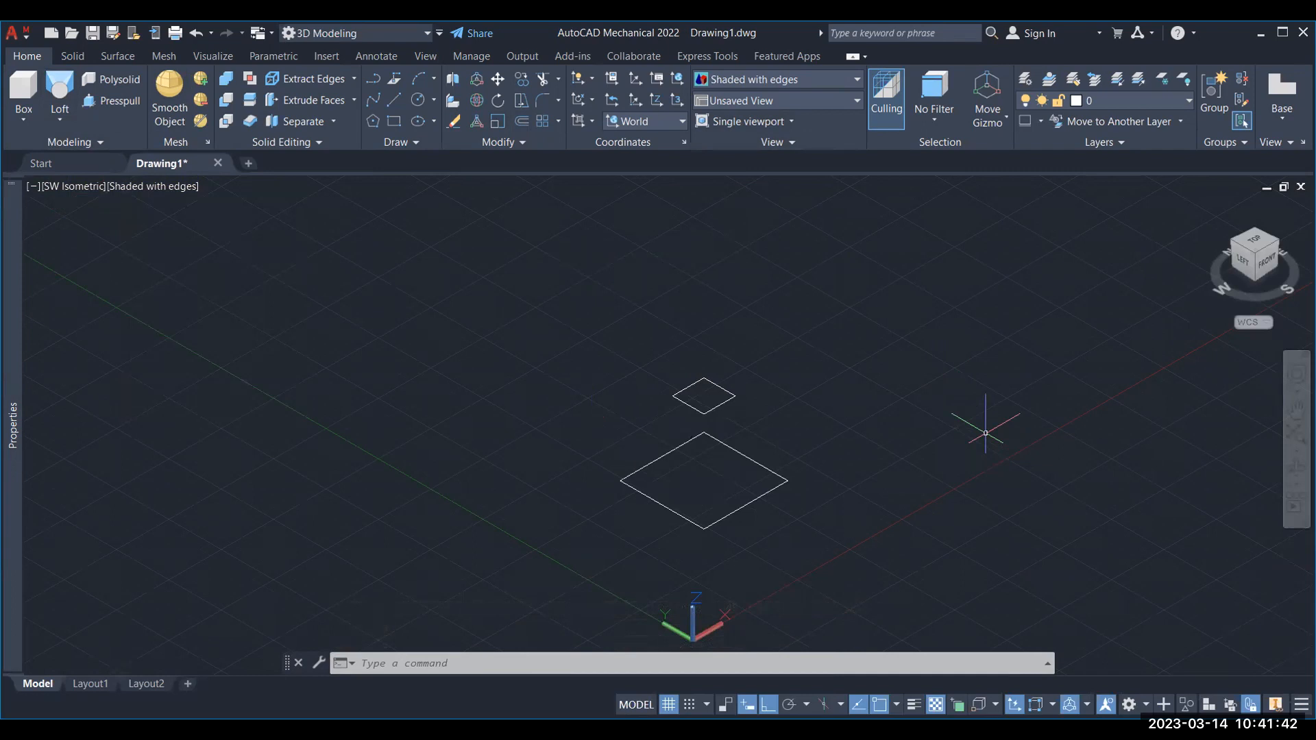
Draw a circle with a radius of 20 beside the two squares.
type("c")
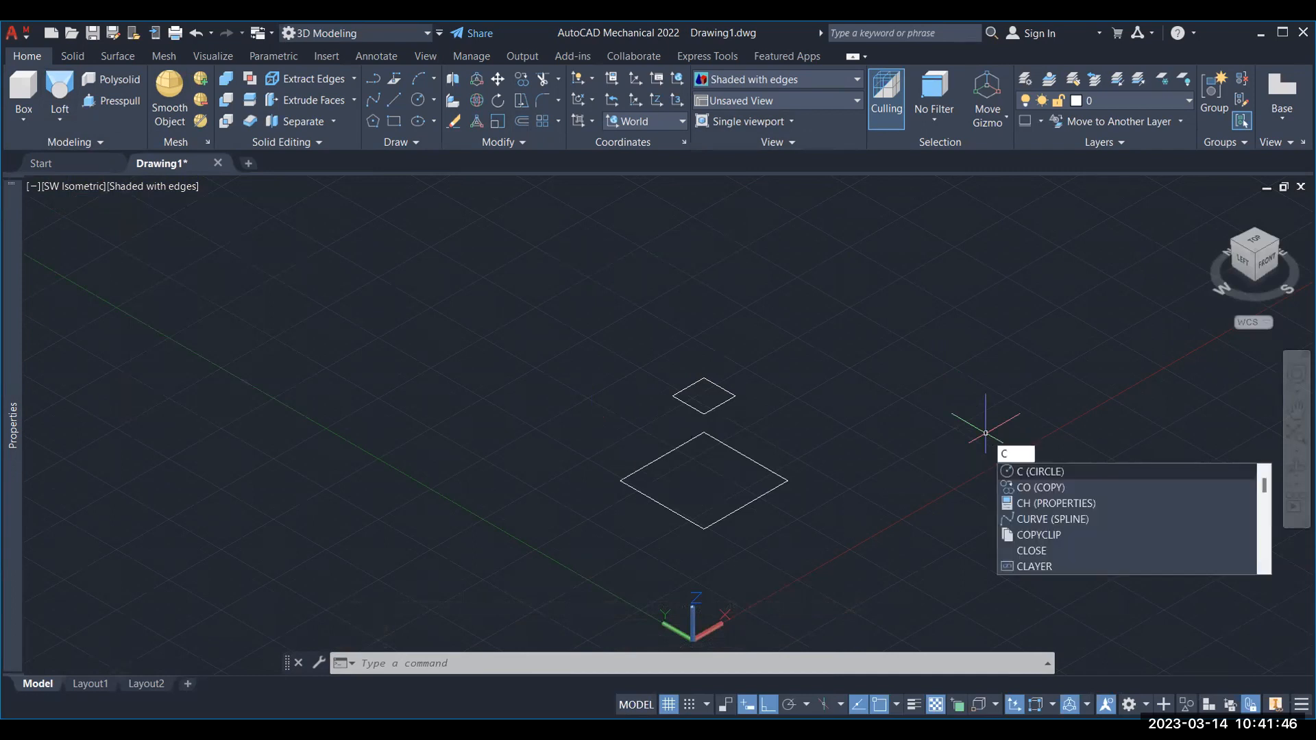
key("Return")
left_click(932, 431)
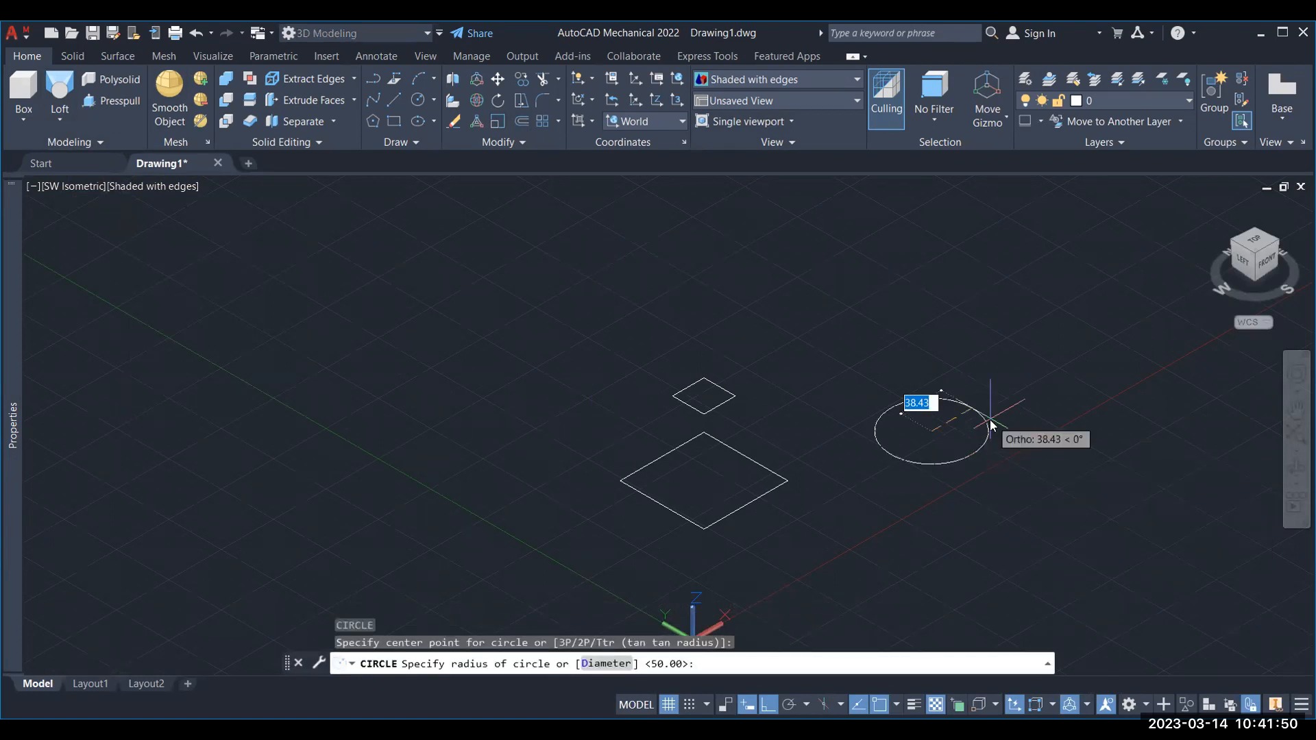
type("20")
key("Return")
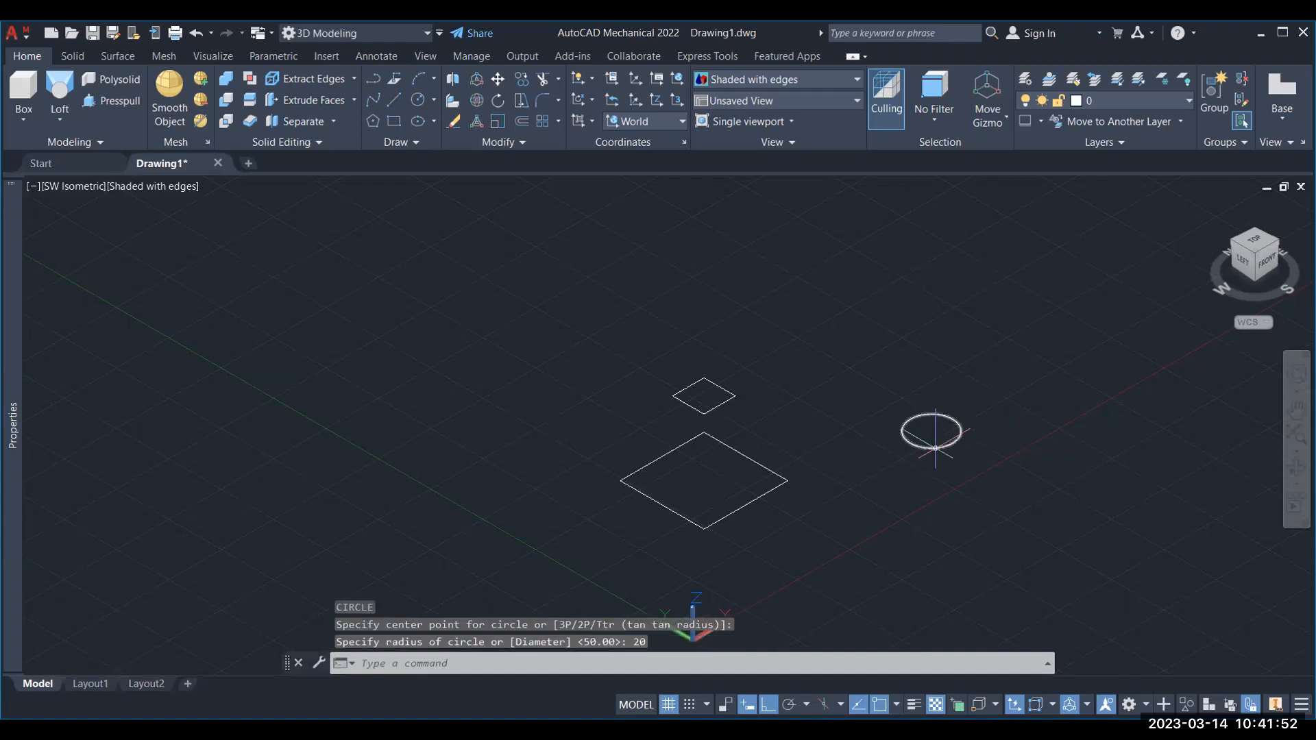
Move the circle by its center to the center of the 80 square.
left_click(932, 451)
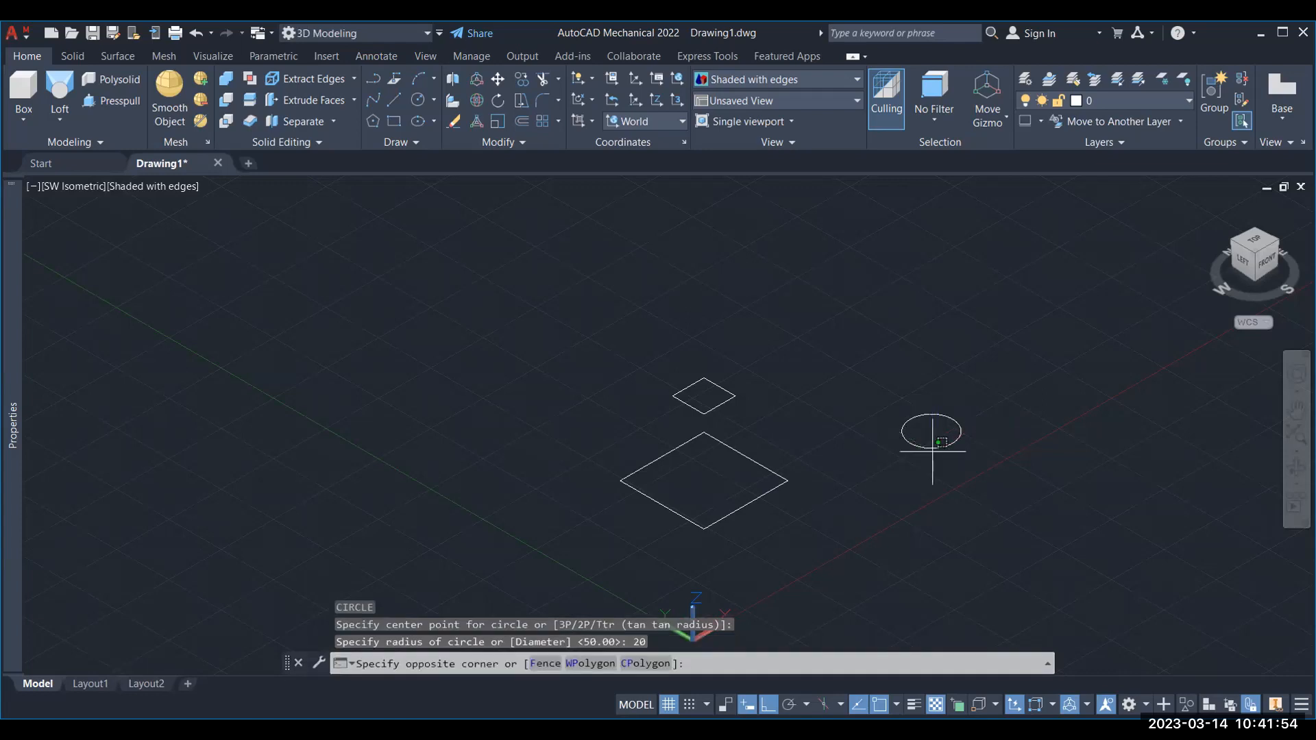
left_click(922, 437)
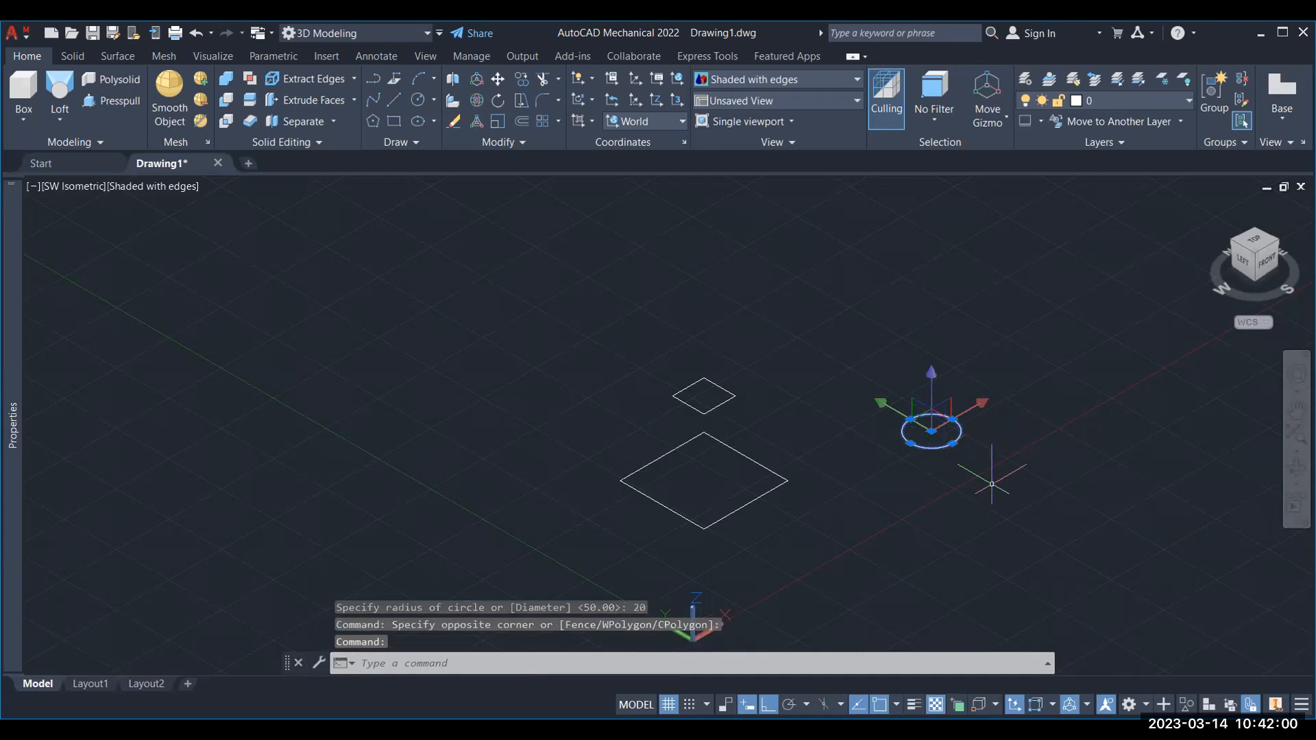
left_click(930, 430)
left_click(704, 481)
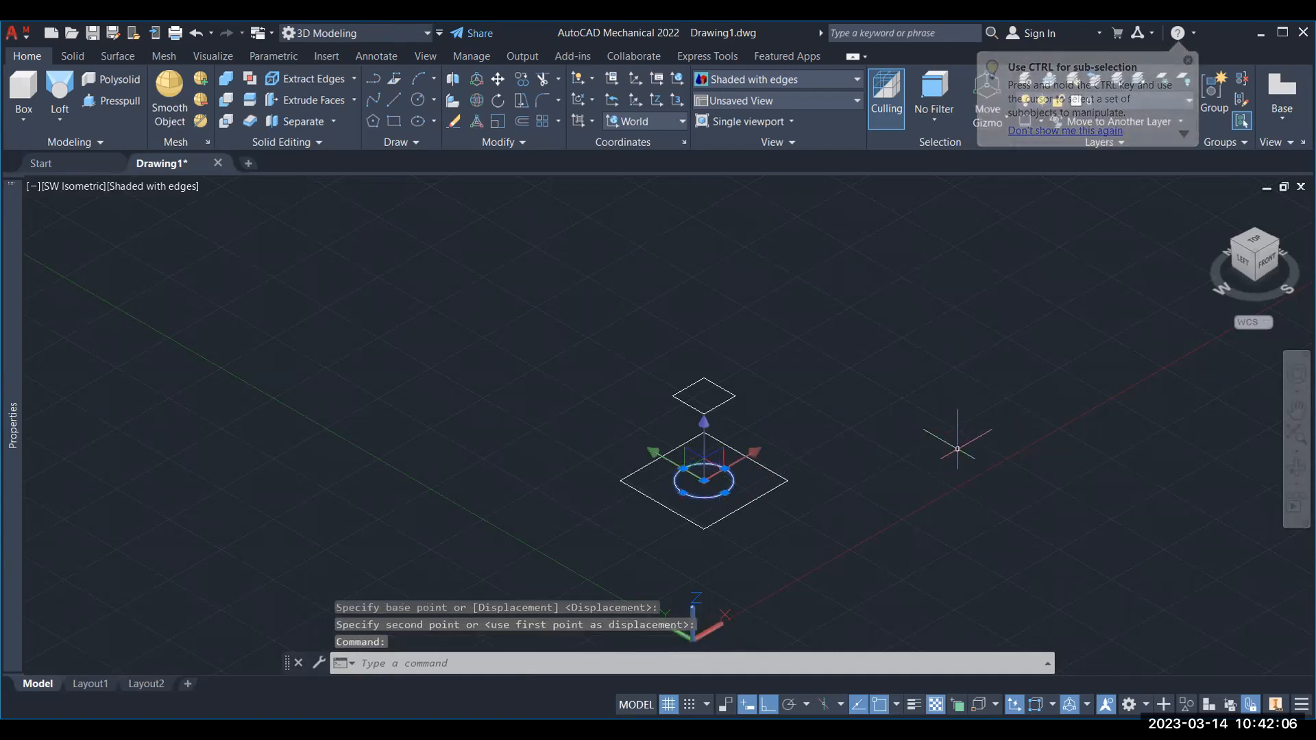
Move the circle straight up by 100 so it sits above both squares.
type("m")
key("Return")
left_click(704, 480)
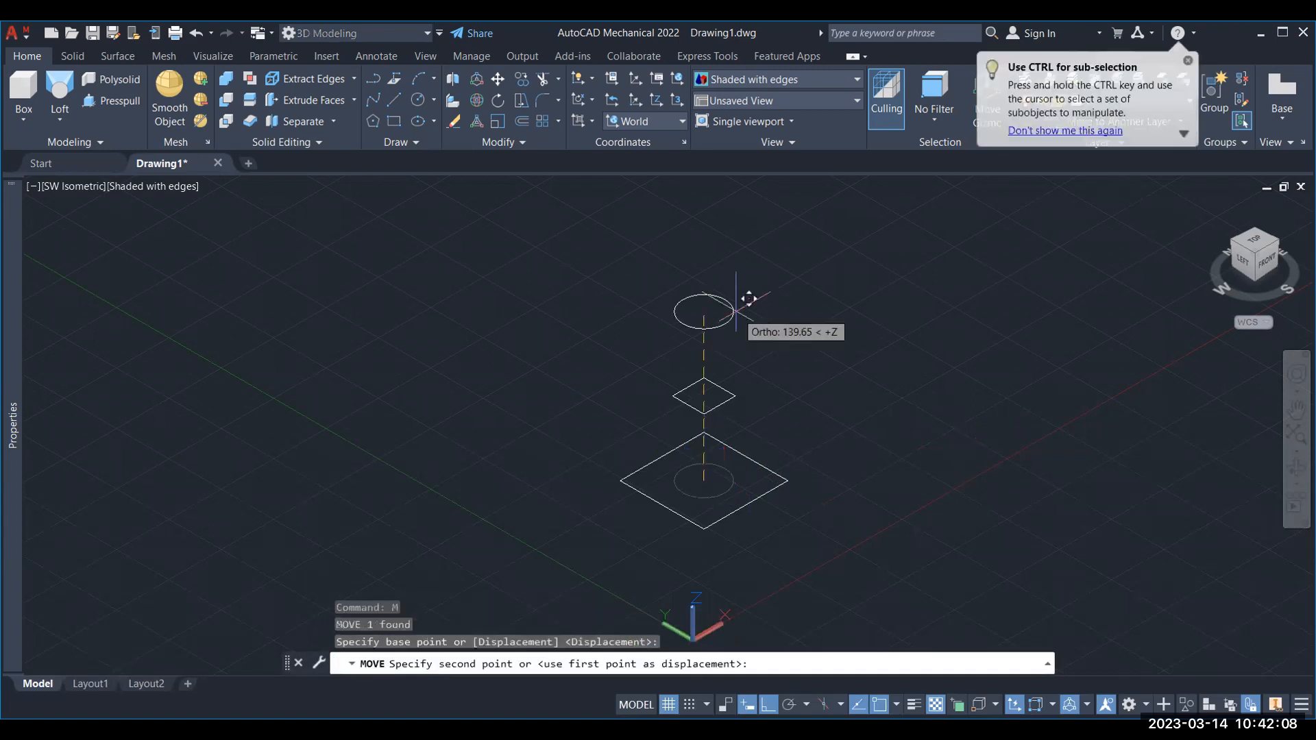
type("100")
key("Return")
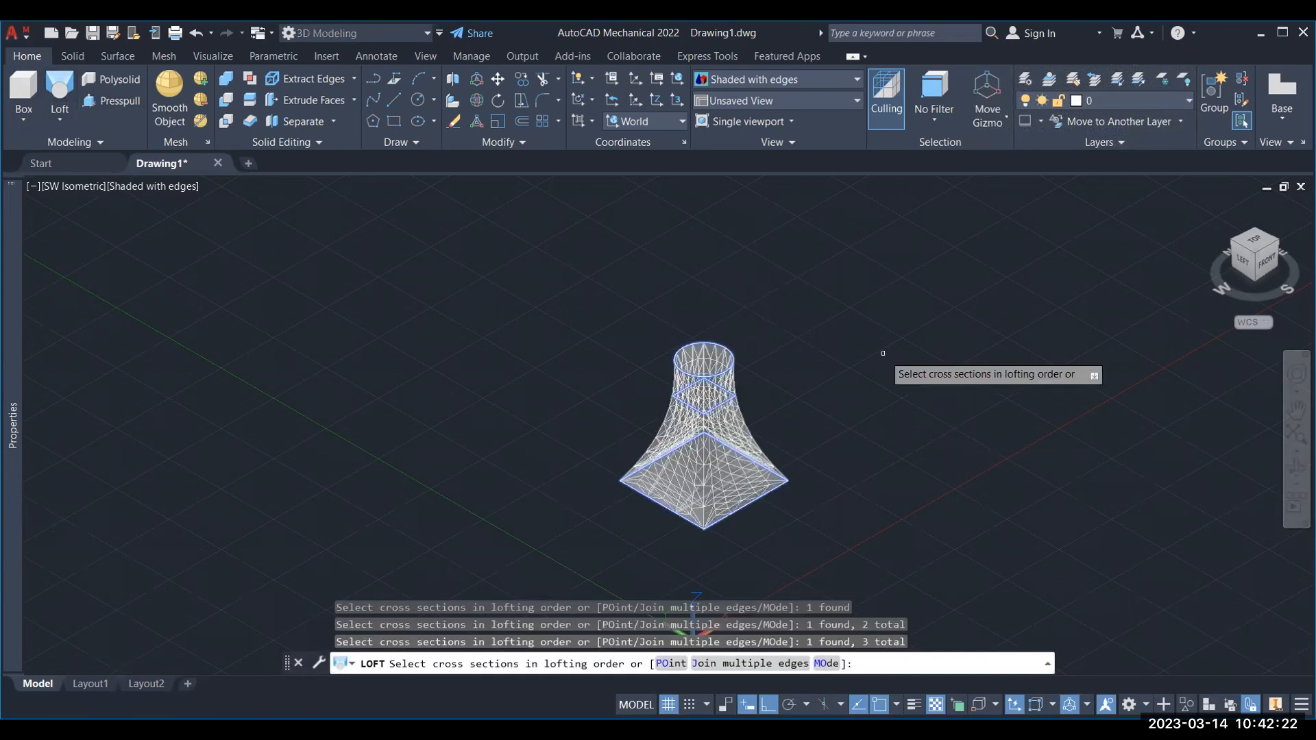
Loft a solid through the 80 square, the 30 square and the circle, using cross sections only.
key("Return")
key("Return")
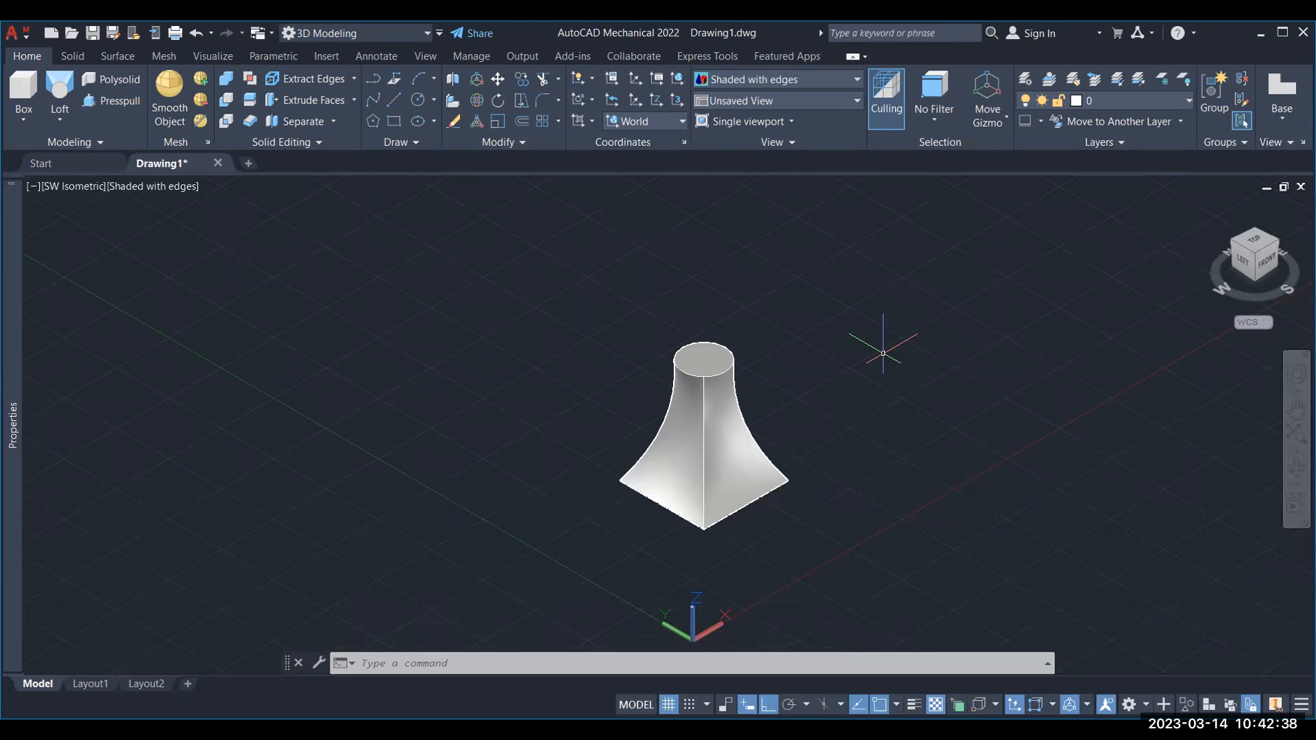
Undo the three-section loft and move the 30 square aside, out of the stack of profiles.
key("ctrl+z")
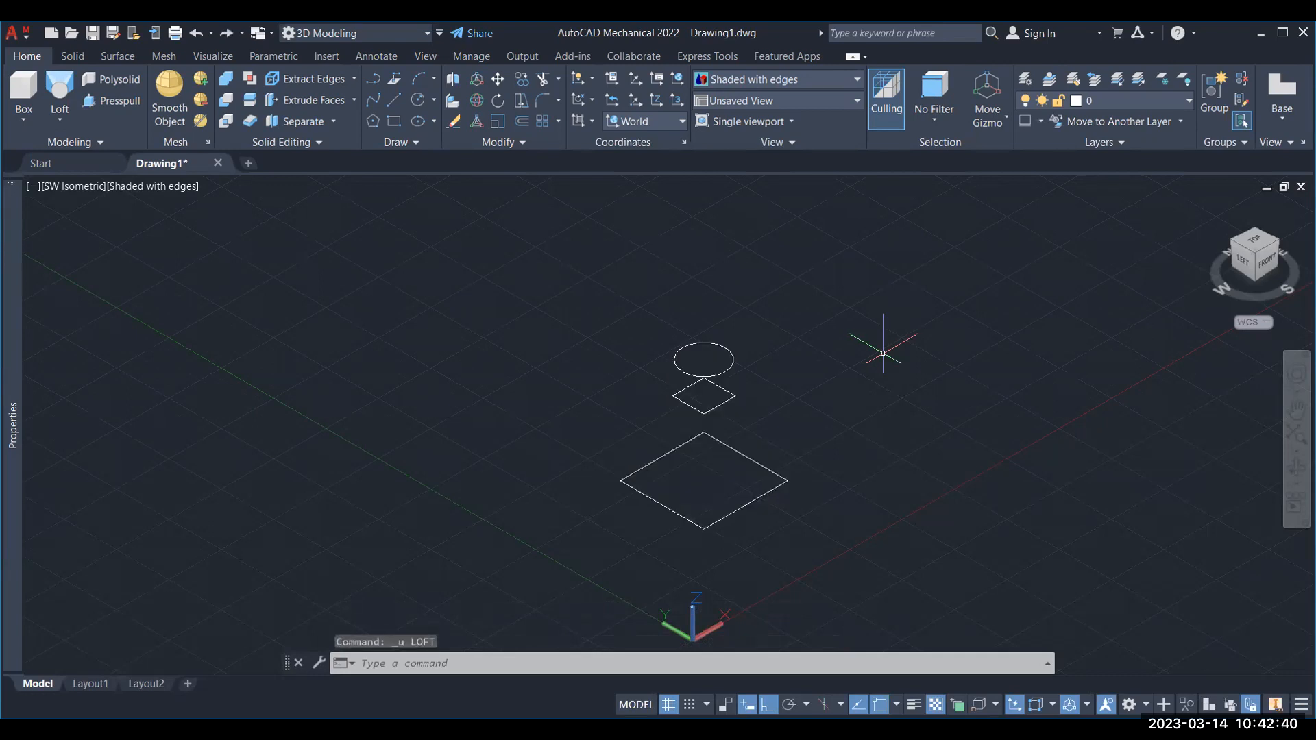
left_click(707, 413)
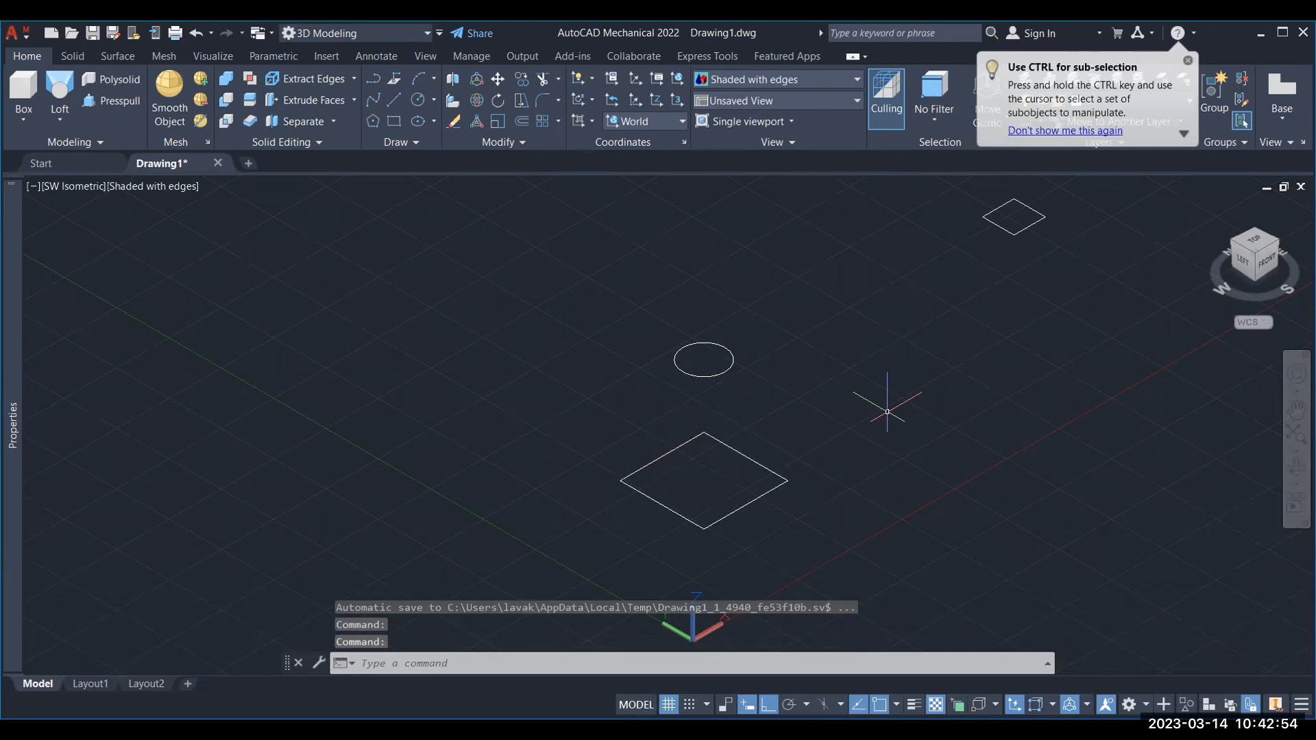
Loft a solid between the circle and the 80 square, using cross sections only.
left_click(60, 96)
left_click(704, 343)
left_click(747, 457)
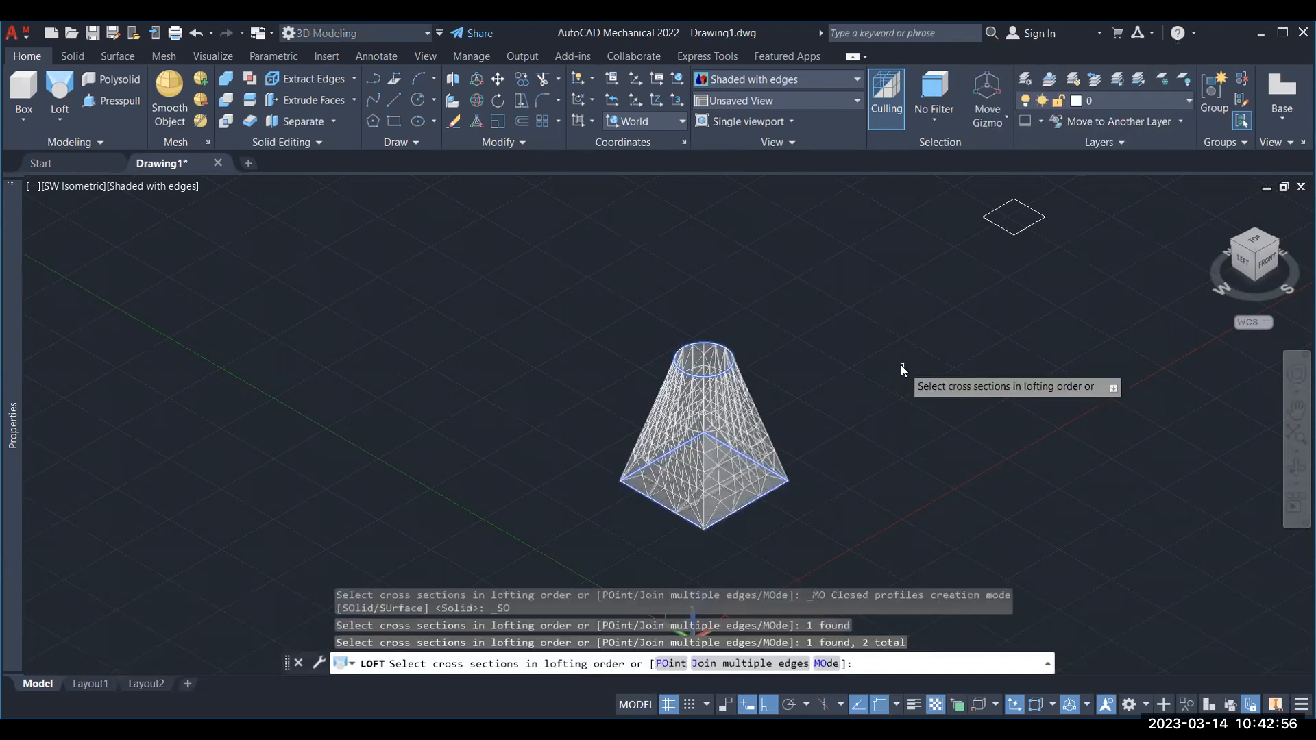
key("Return")
key("Return")
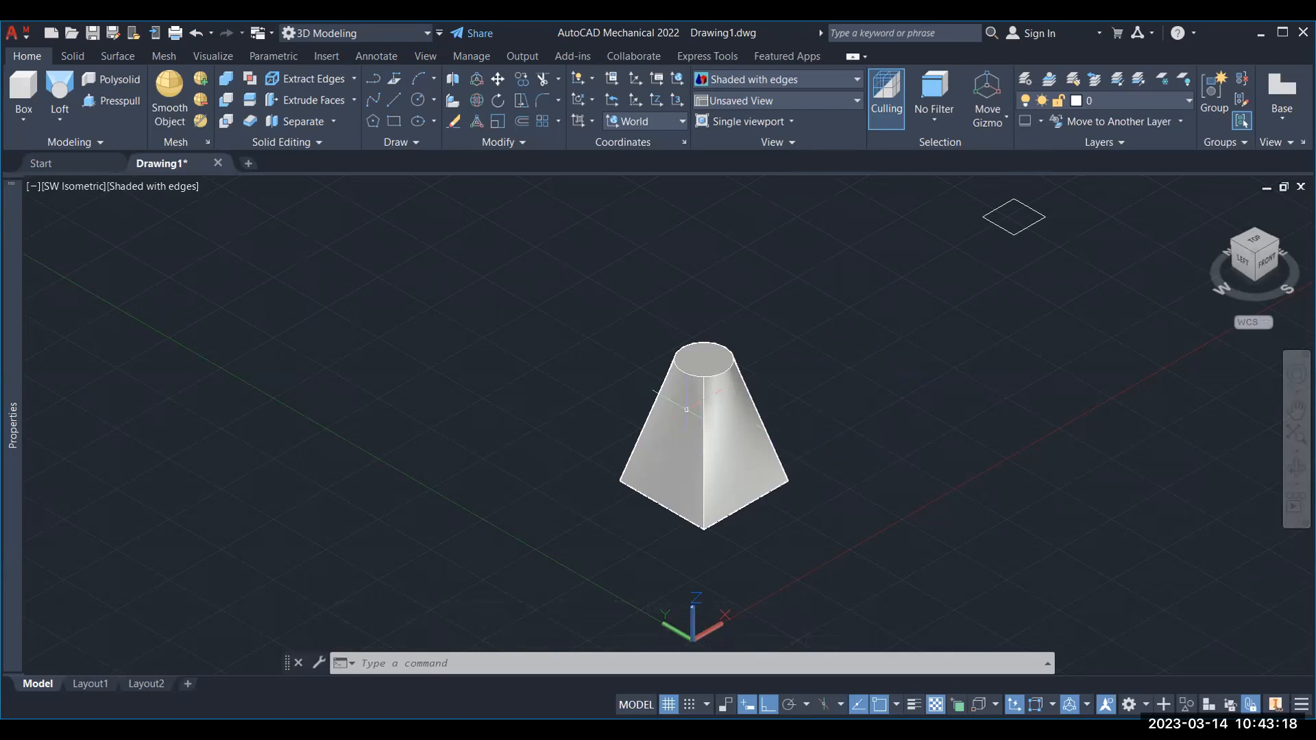
Delete the leftover 30 square beside the lofted solid.
middle_click_drag(968, 277, 964, 284)
mouse_move(964, 284)
left_mouse_down()
mouse_move(911, 341)
mouse_move(877, 354)
left_mouse_up()
key("Escape")
left_click_drag(877, 260, 1008, 359)
key("Delete")
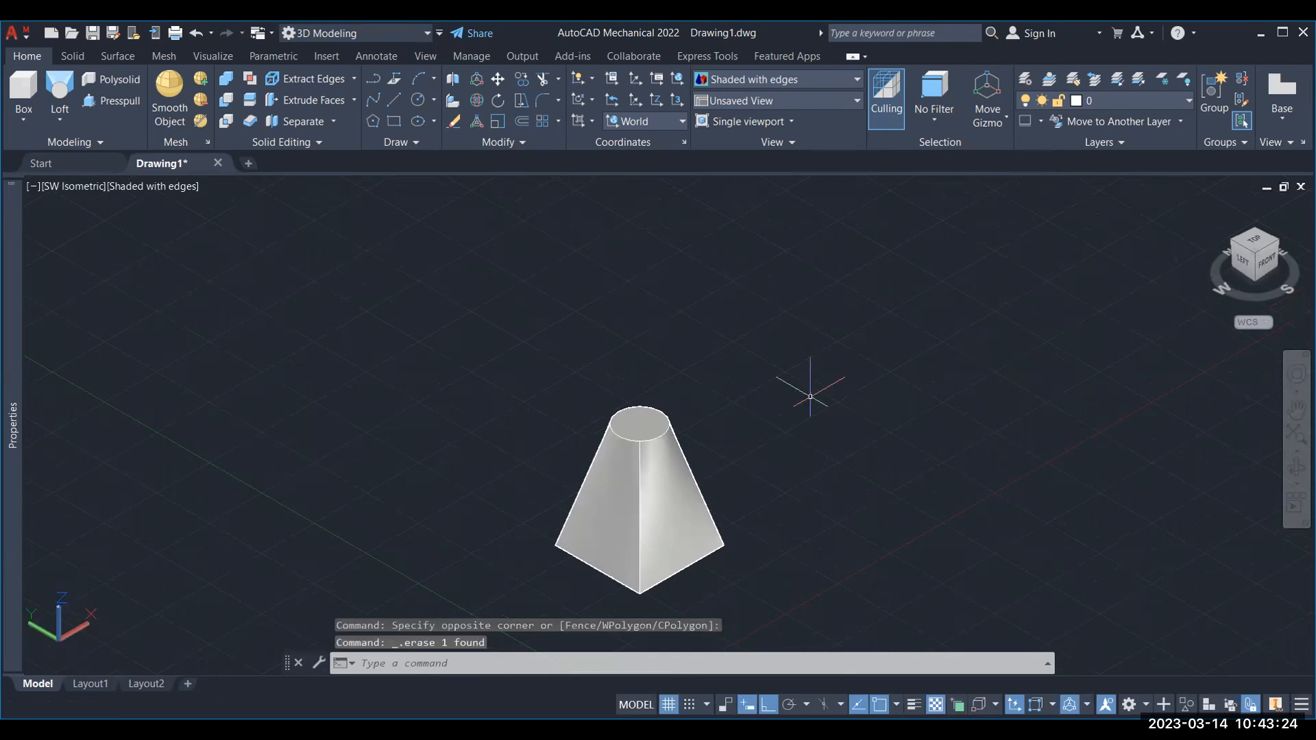
Delete the lofted solid from the drawing.
left_click(476, 368)
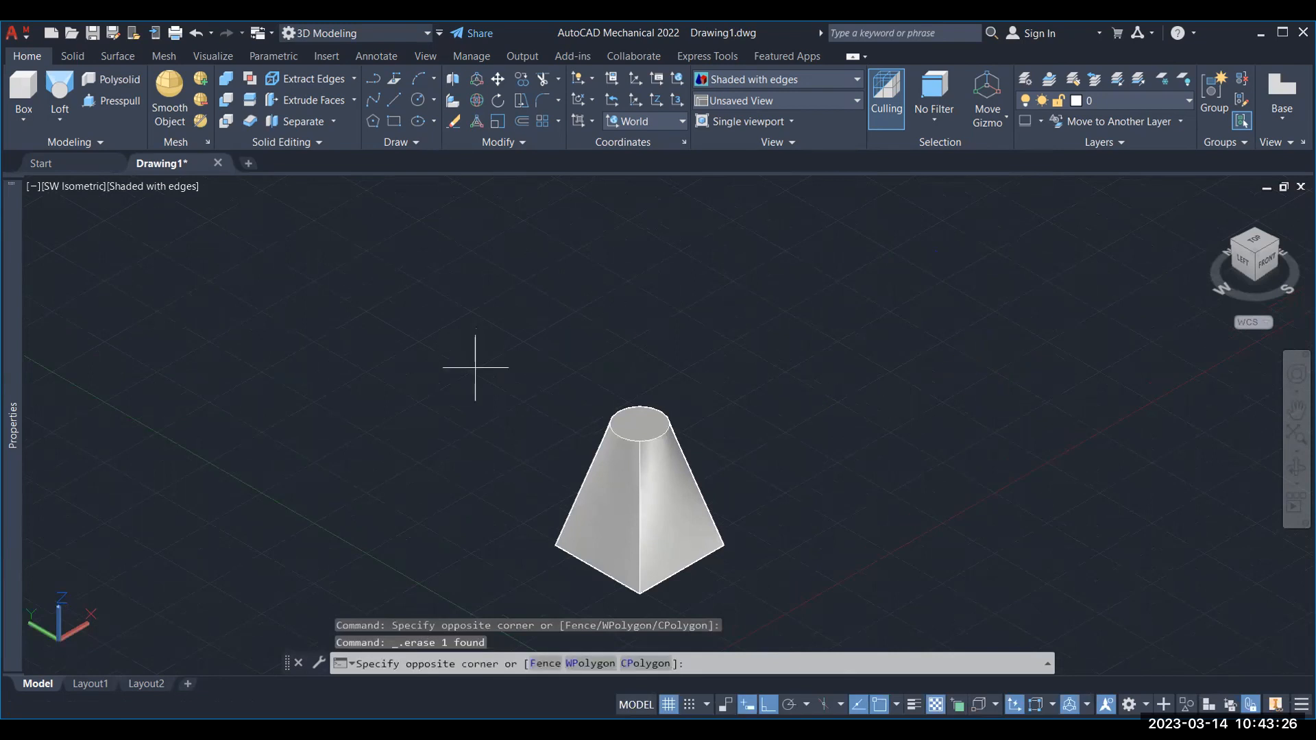
left_click(737, 606)
key("Delete")
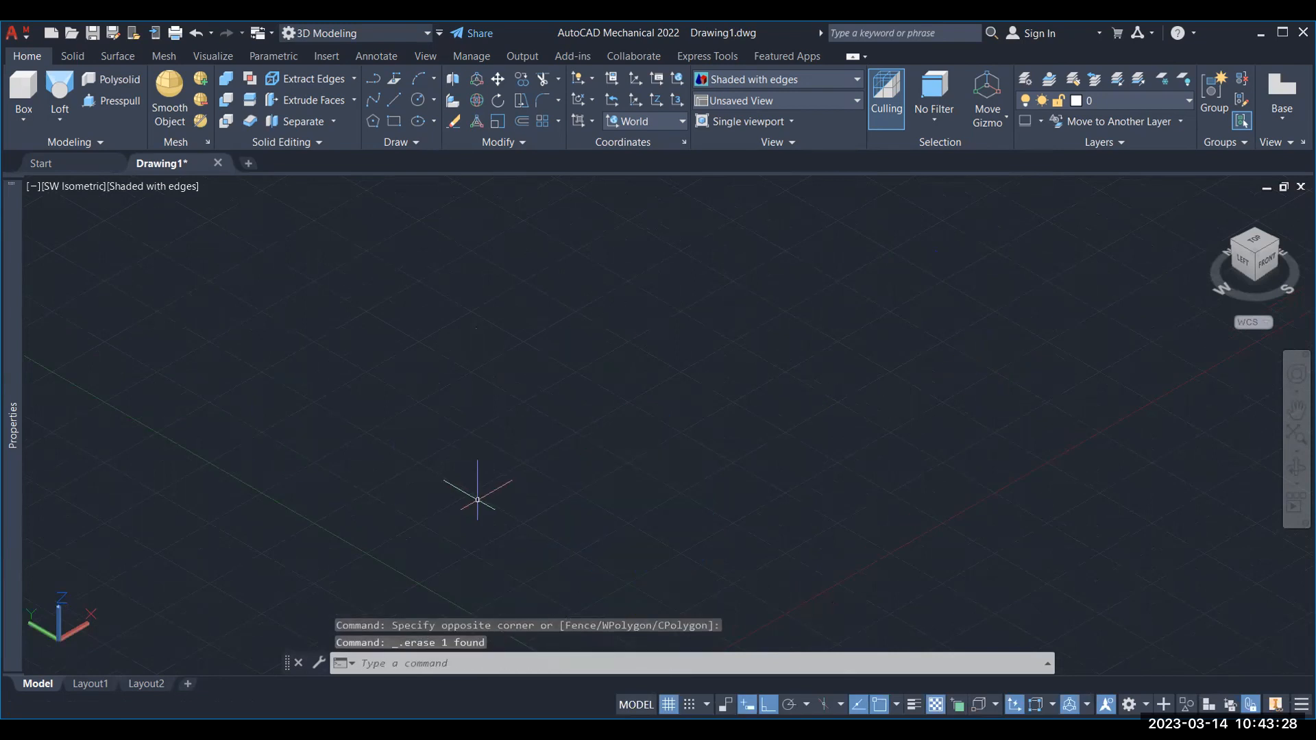
Draw a vertical line 100 long, running straight down from its start point.
left_click(61, 119)
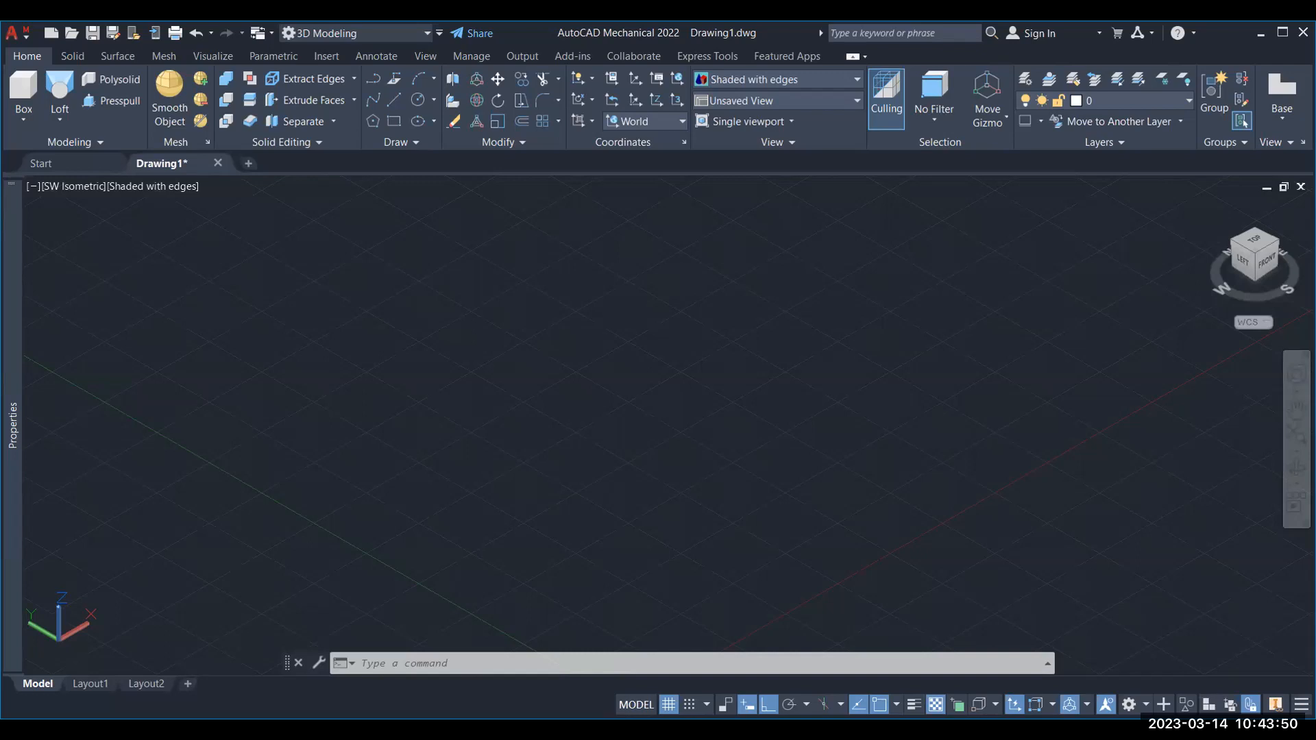
left_click(394, 100)
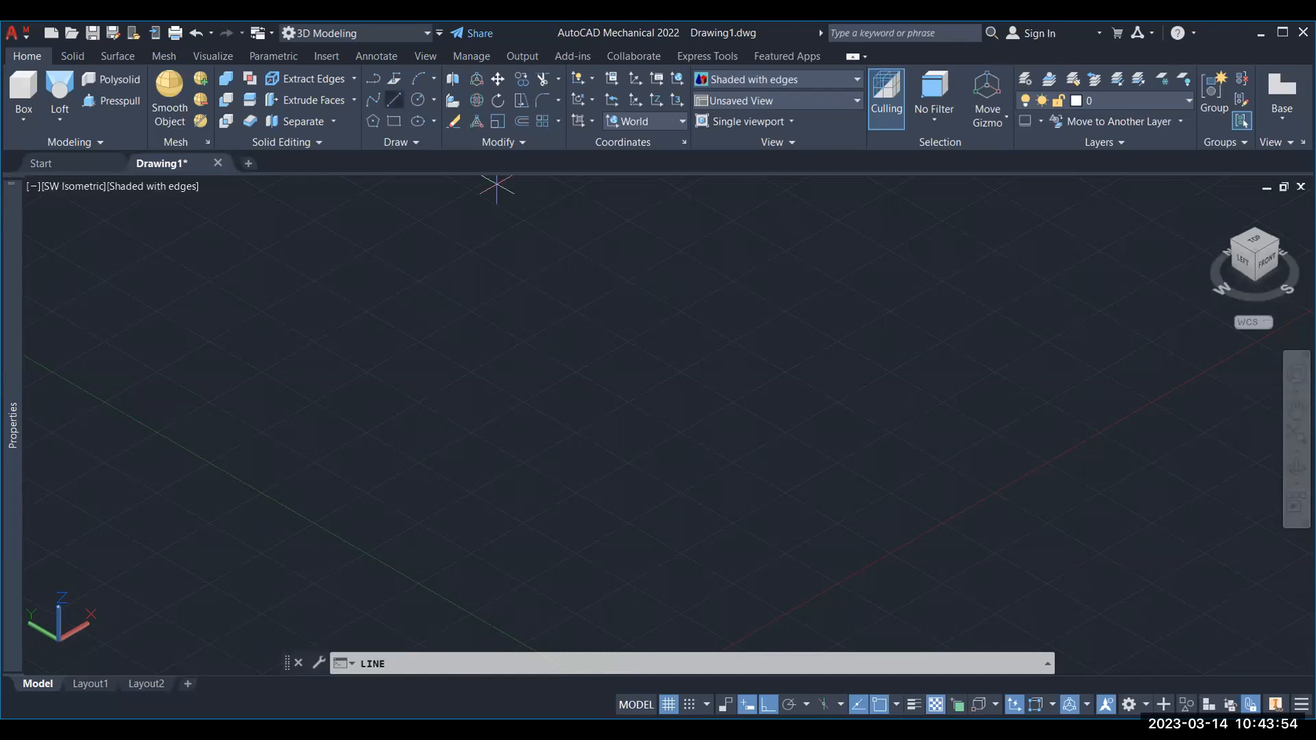
left_click(654, 347)
type("100")
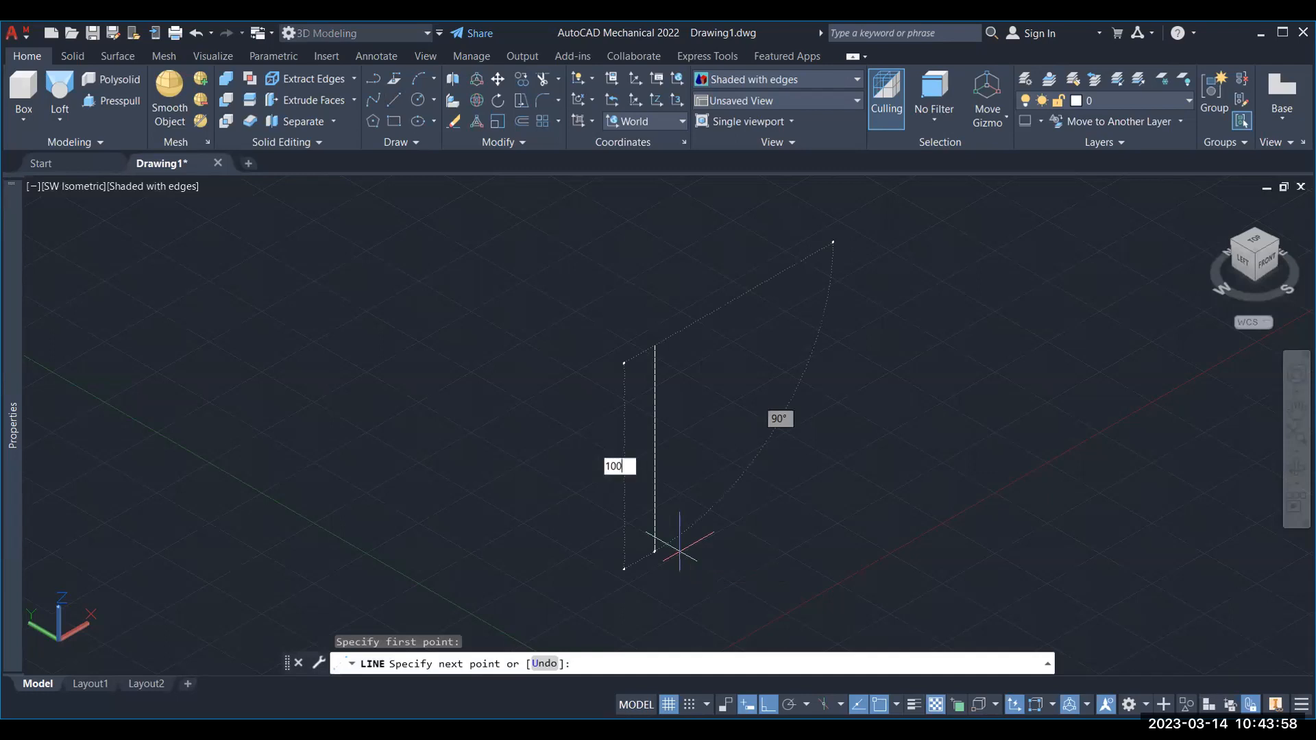
key("Return")
key("Return")
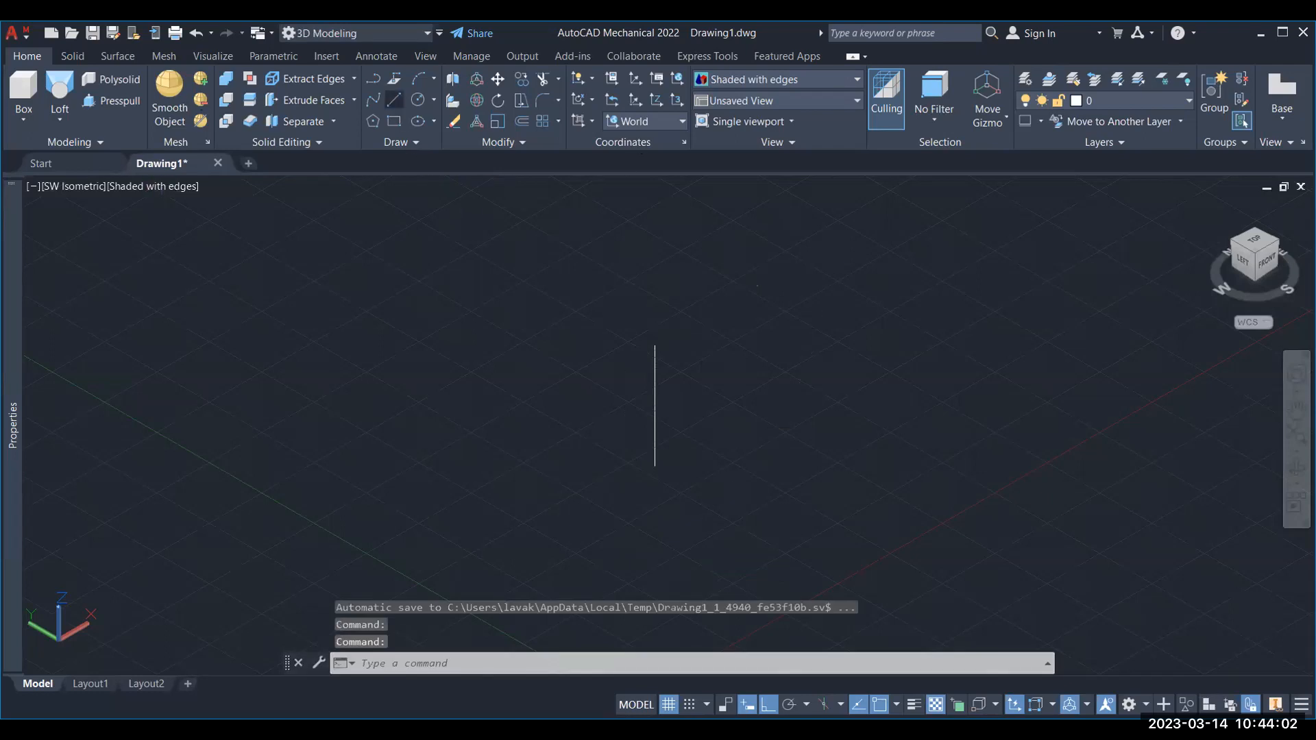
left_click(395, 100)
key("Escape")
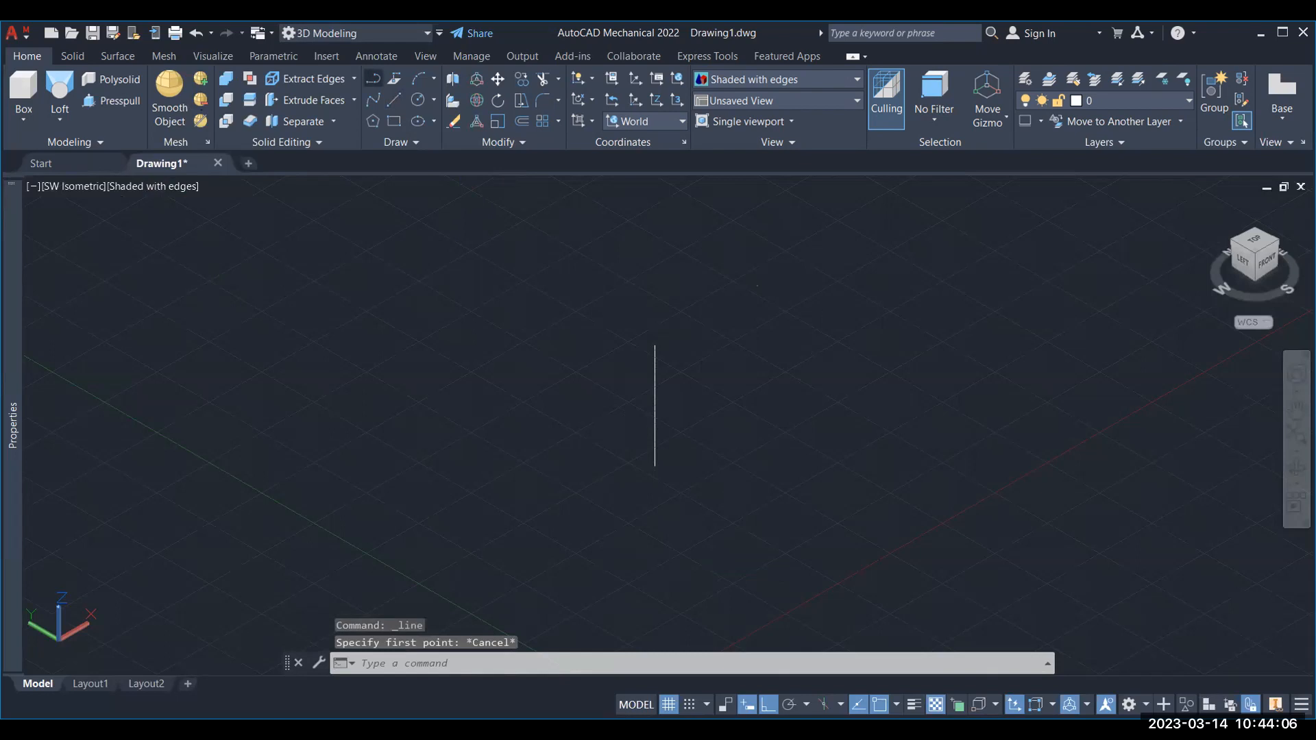
Try to draw a polyline from the vertical line's lower end with a first segment of 25 along X, and undo it.
type("pl")
key("Return")
left_click(654, 466)
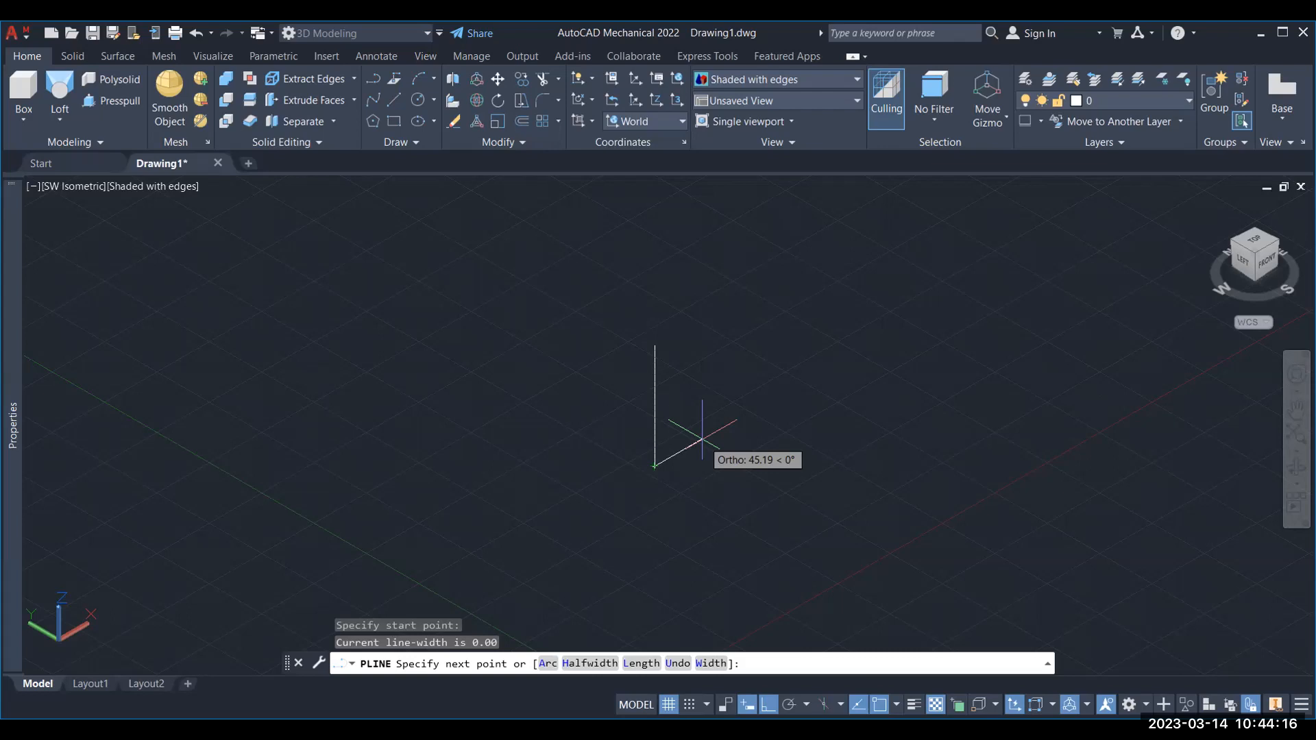
type("25")
key("Return")
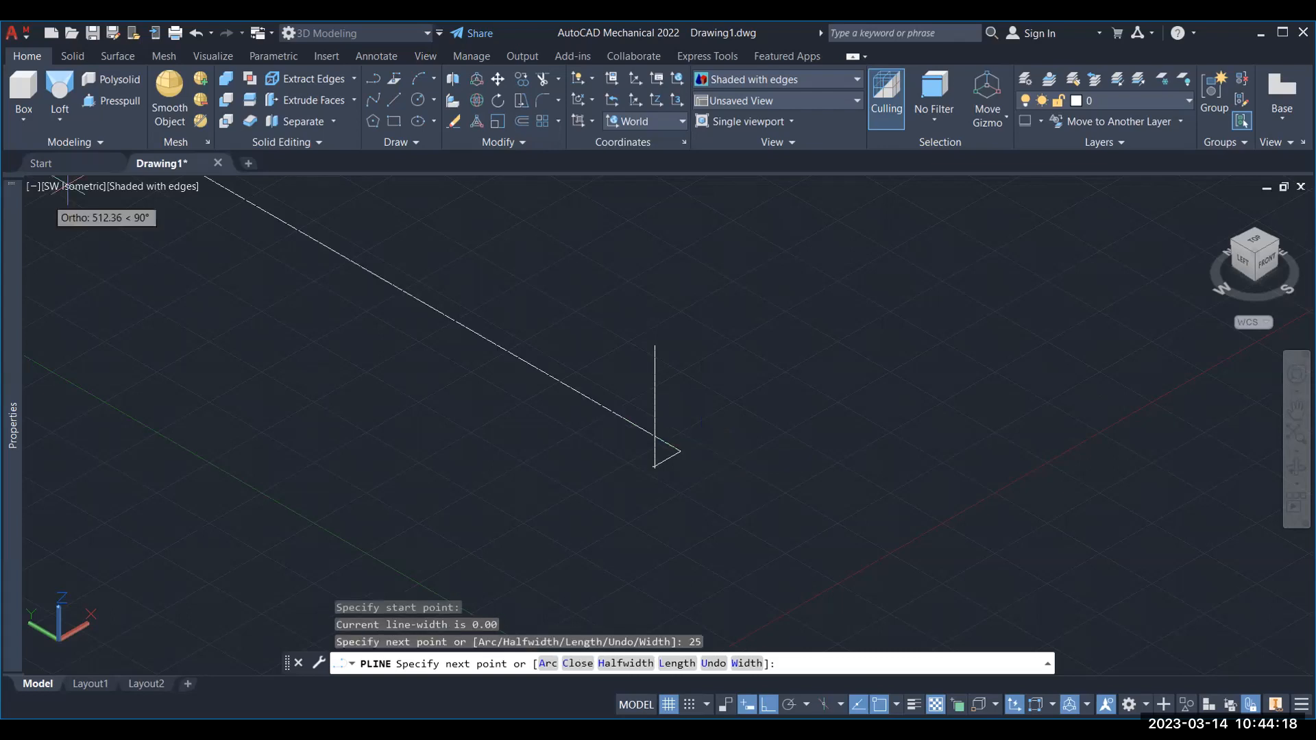
key("Escape")
key("Escape")
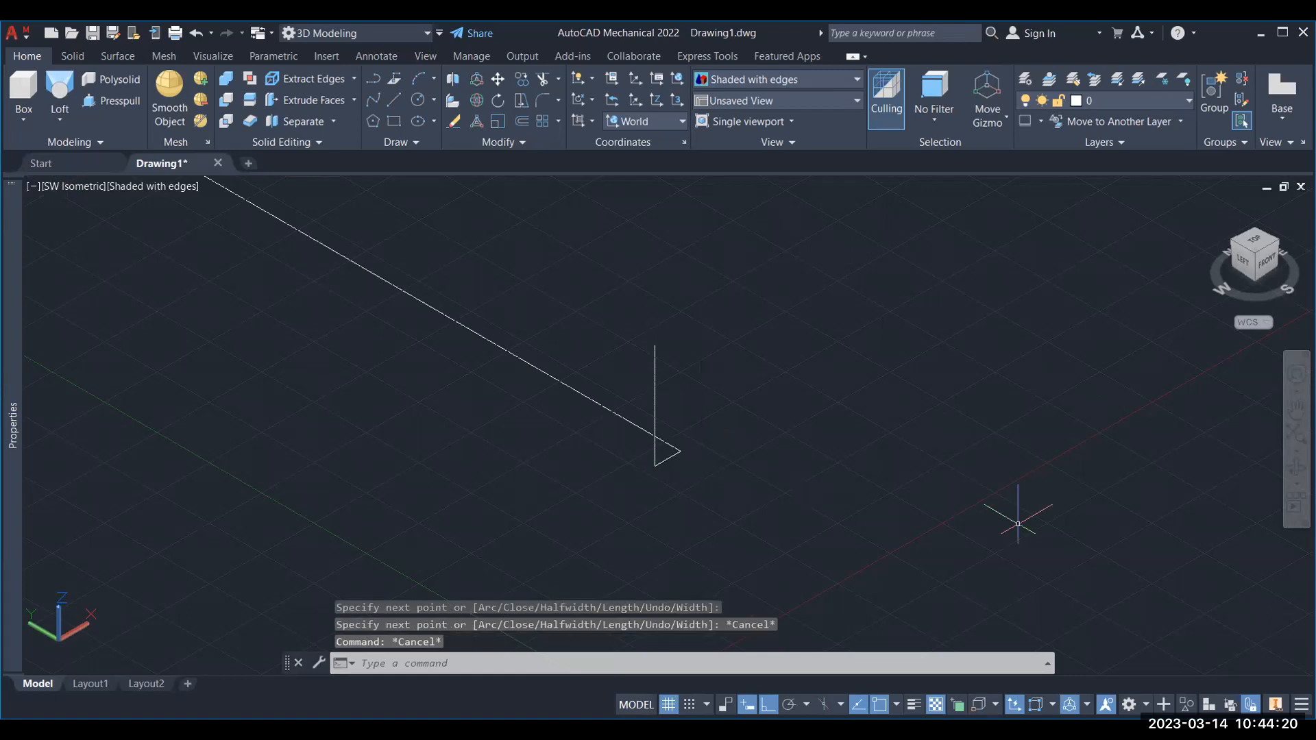
key("ctrl+z")
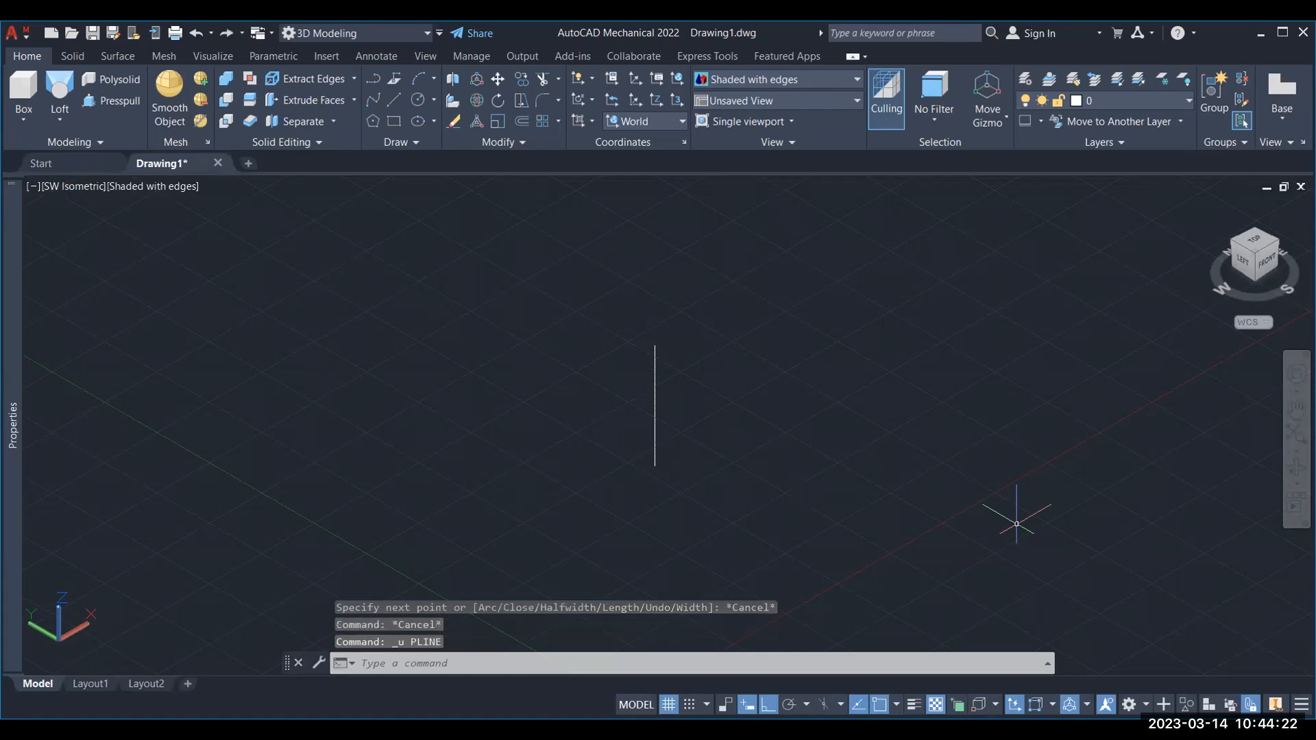
Set the UCS to Front and draw a stepped polyline profile from the vertical line's lower end, closing at its upper end.
left_click(74, 184)
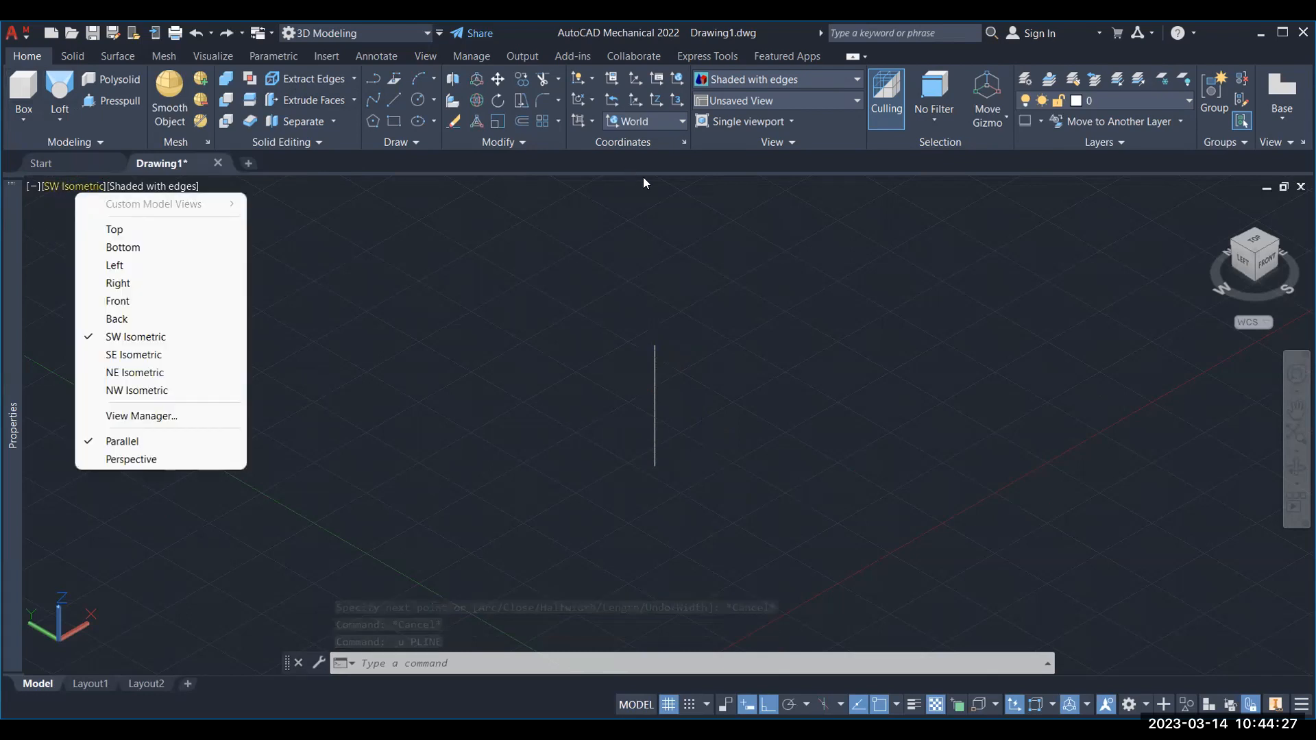
left_click(677, 122)
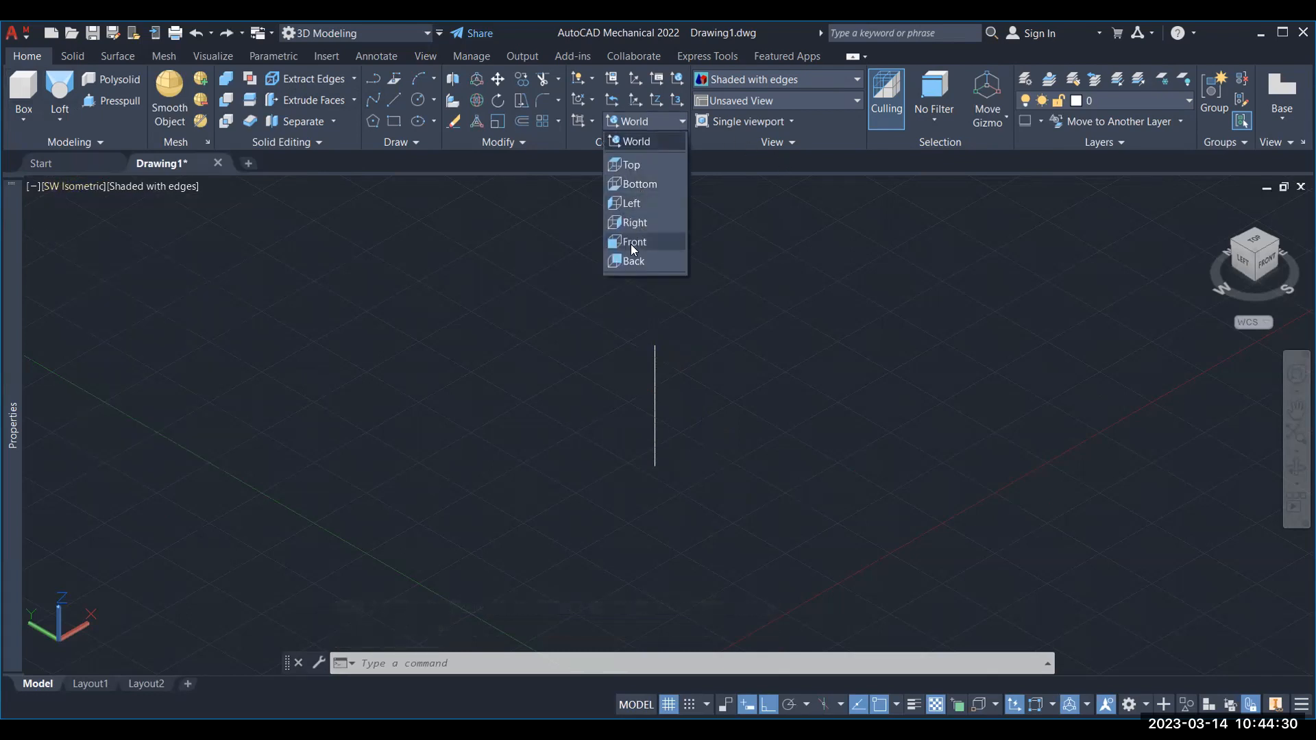
left_click(631, 242)
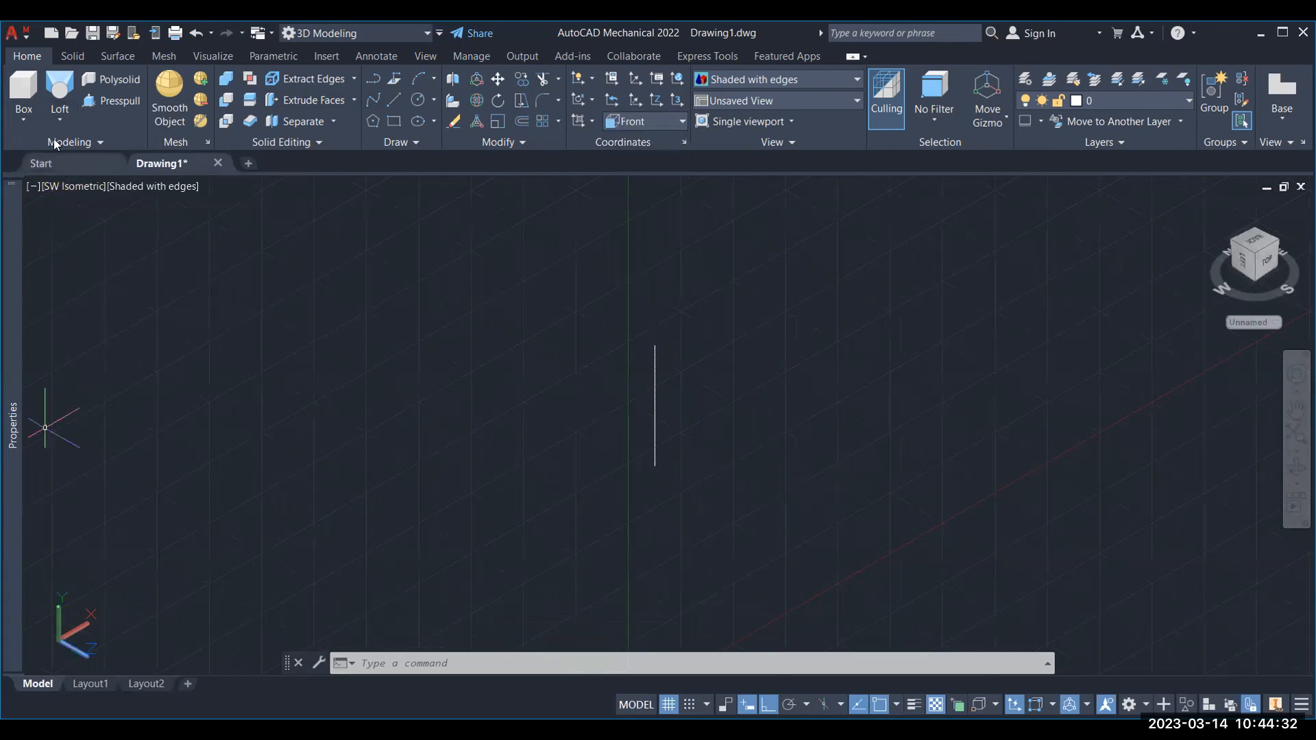
left_click(372, 78)
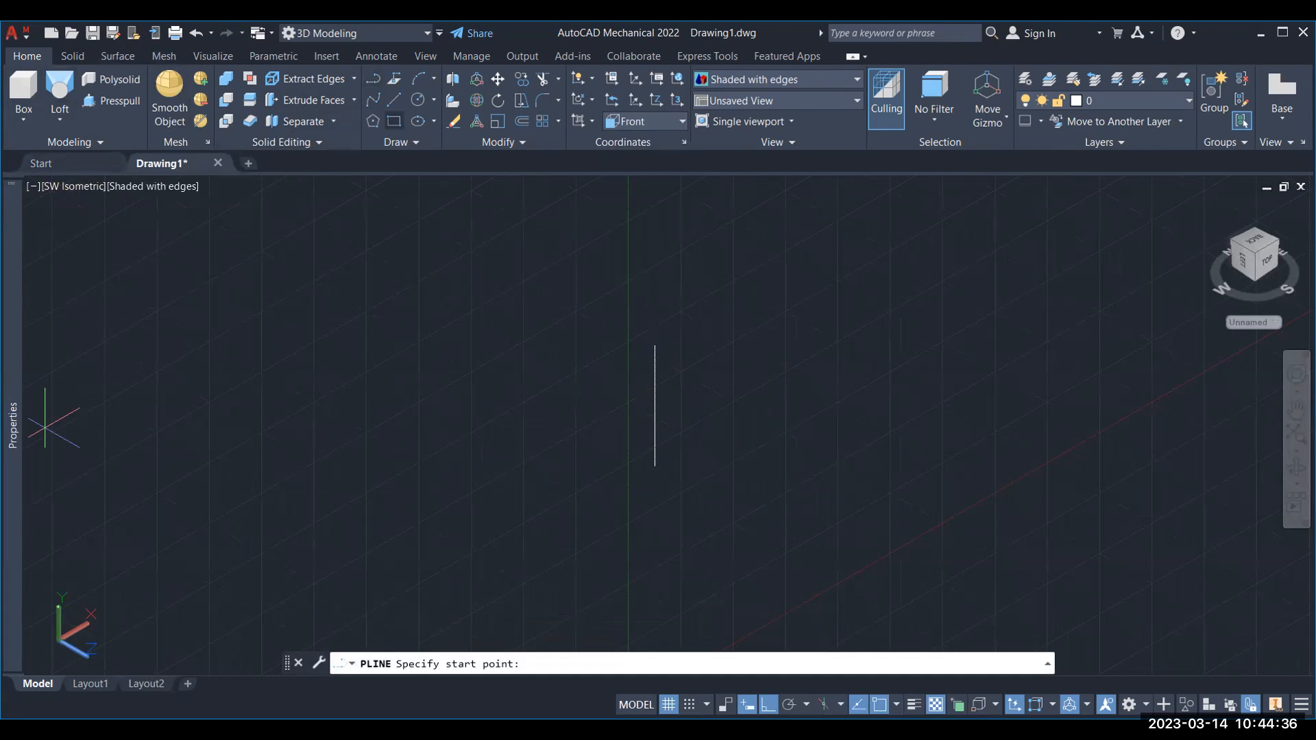
left_click(655, 466)
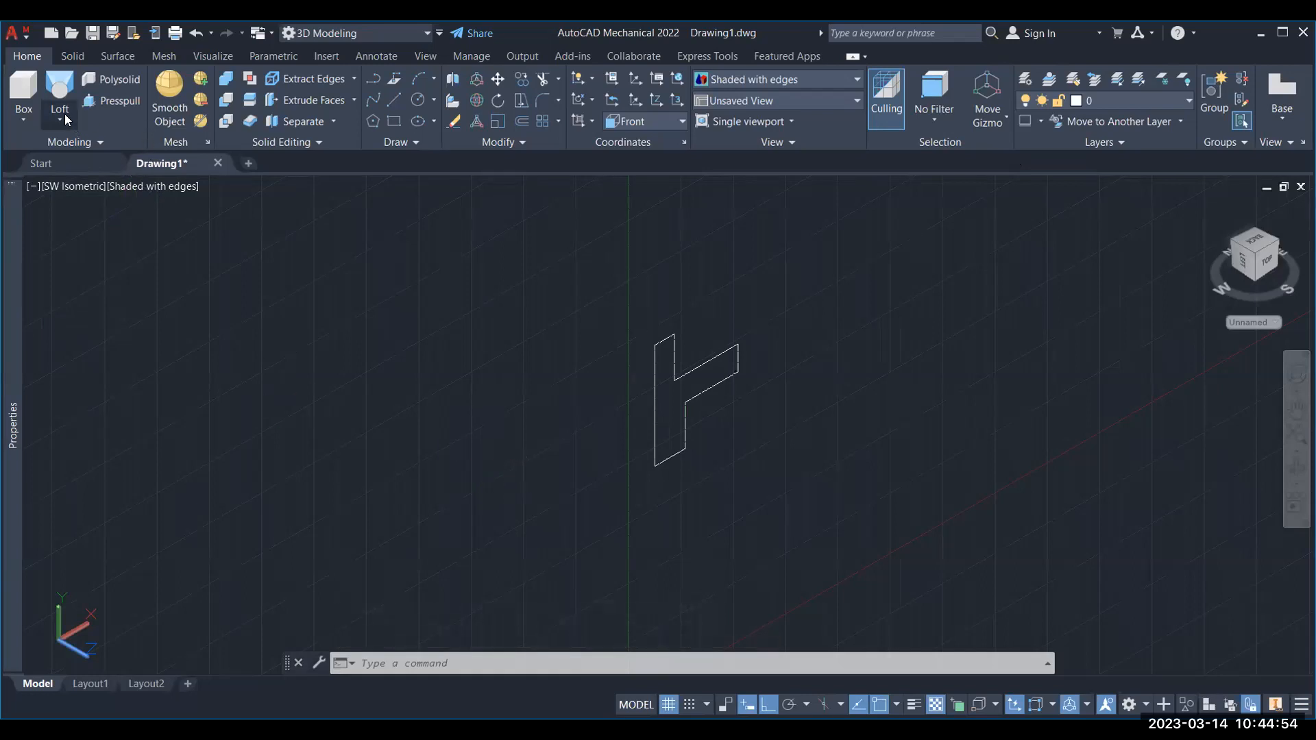
Try to revolve the stepped profile about the vertical line through a freely picked partial angle, and undo it.
left_click(65, 114)
left_click(75, 216)
left_click(685, 421)
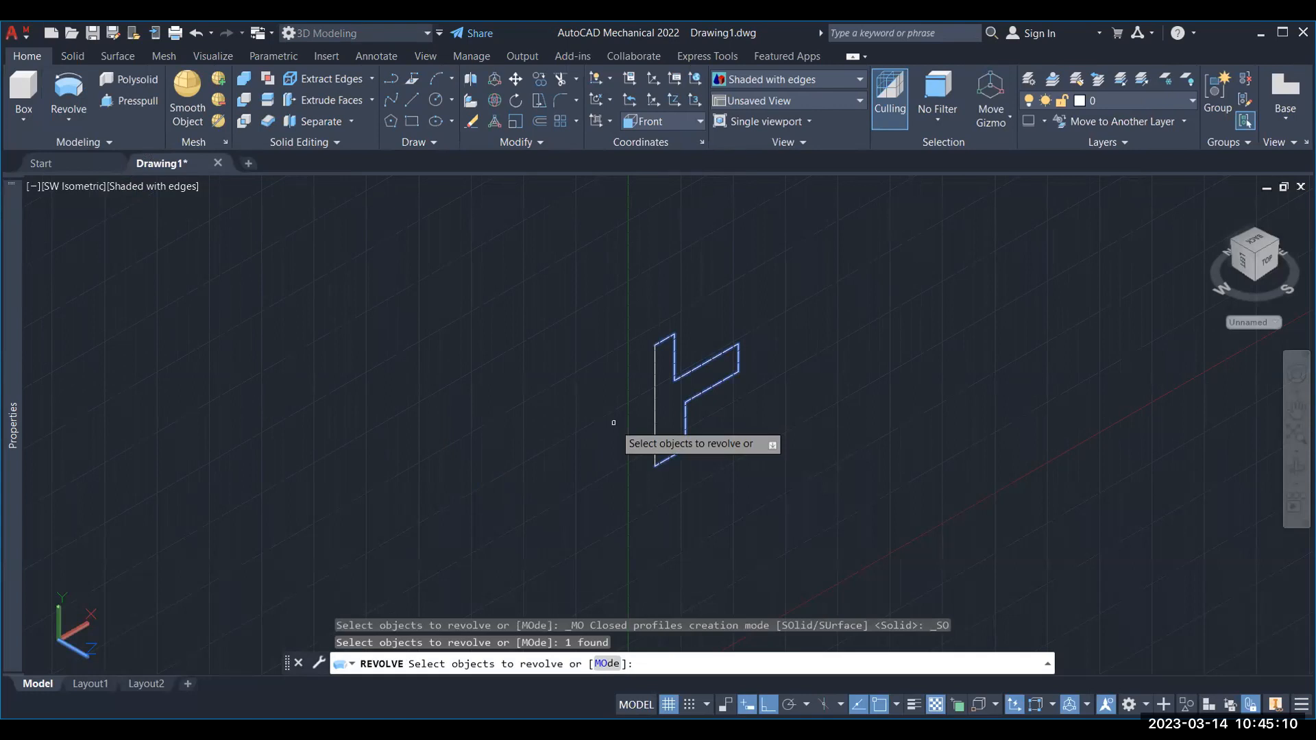
key("Return")
left_click(655, 466)
left_click(655, 344)
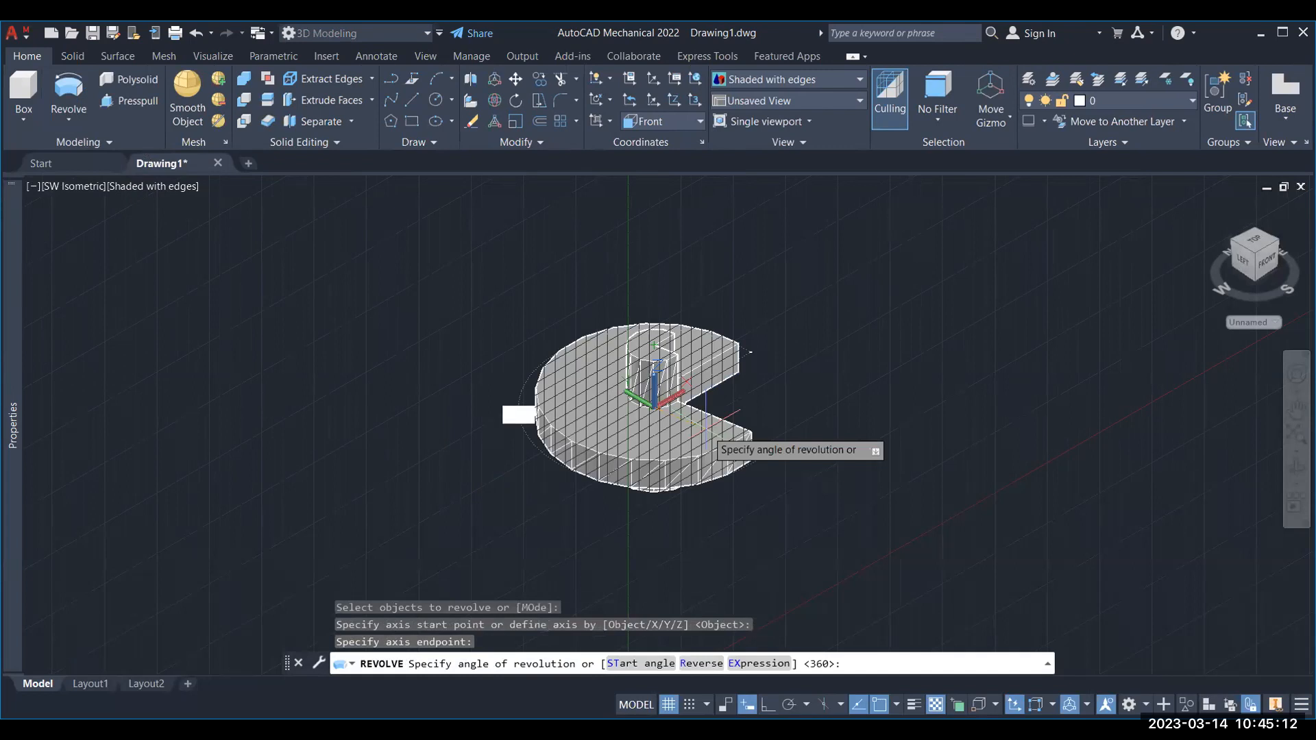
left_click(706, 428)
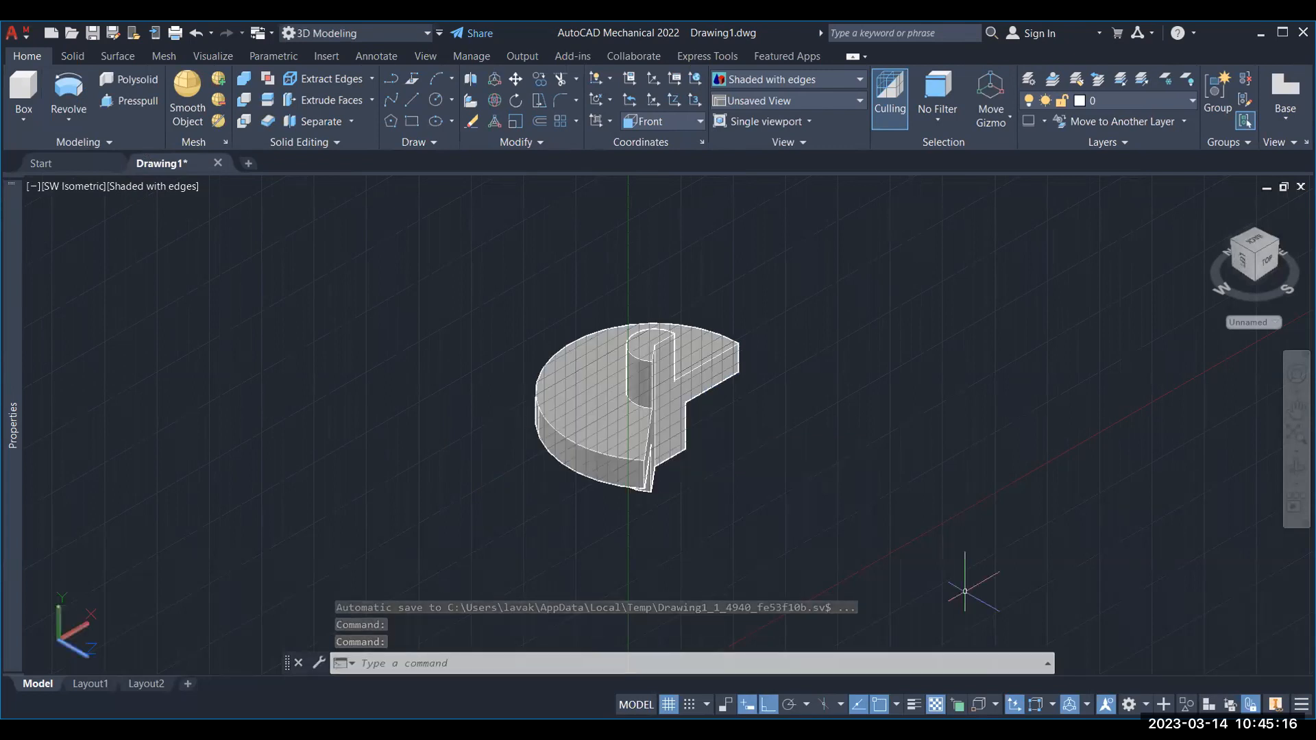
key("ctrl+z")
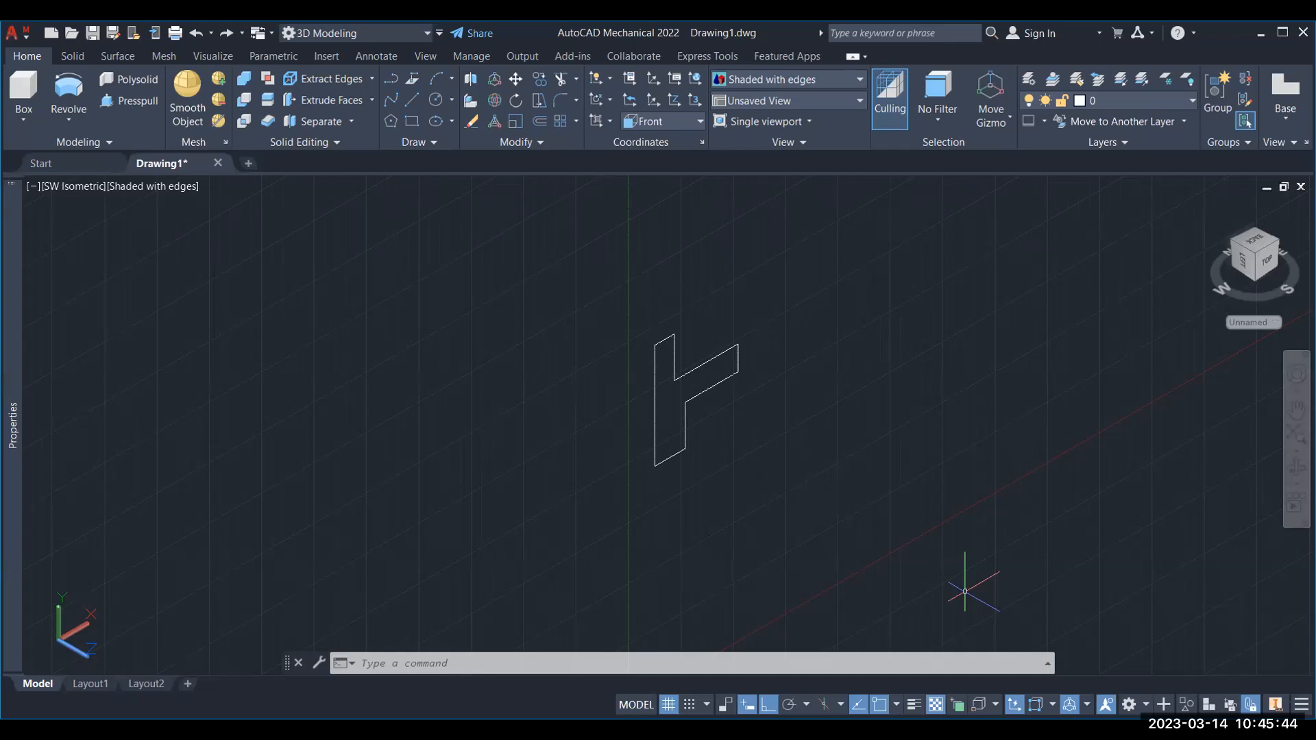
Revolve the stepped profile 120 degrees about the vertical line, defining the axis from its lower end upward.
left_click(69, 87)
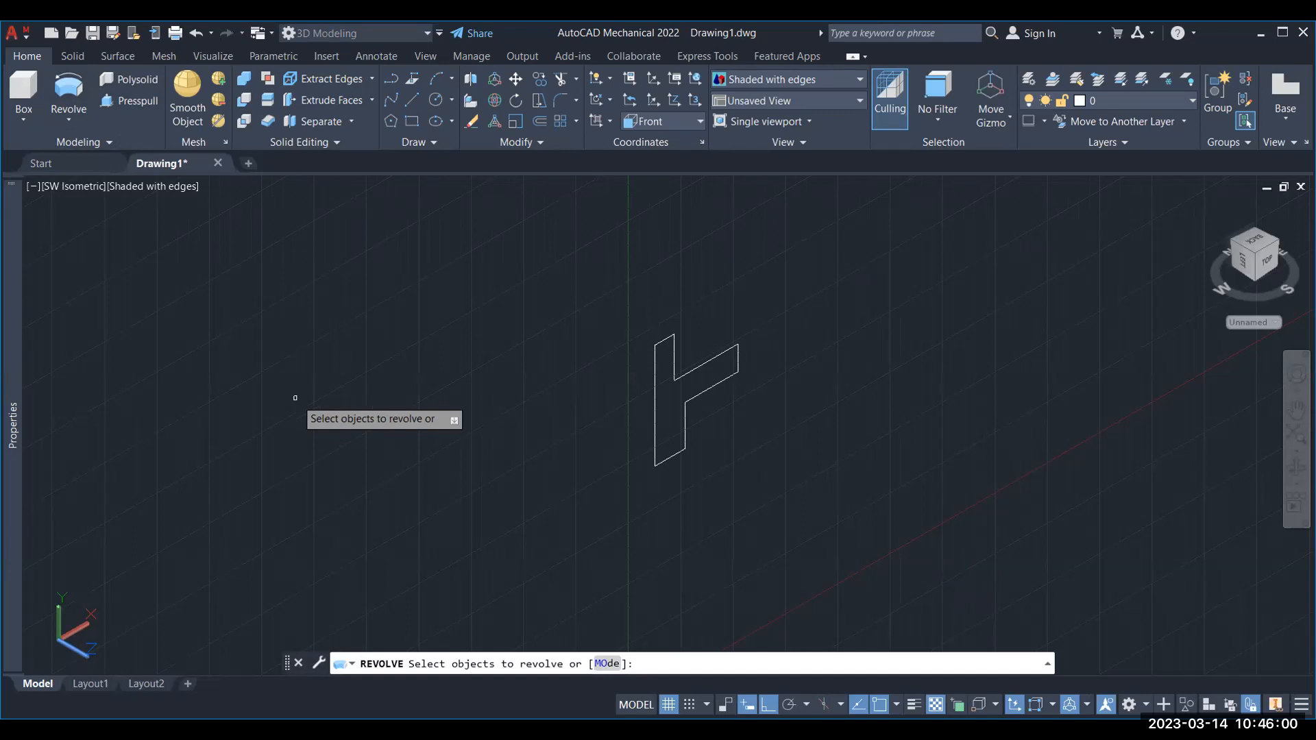
left_click(686, 412)
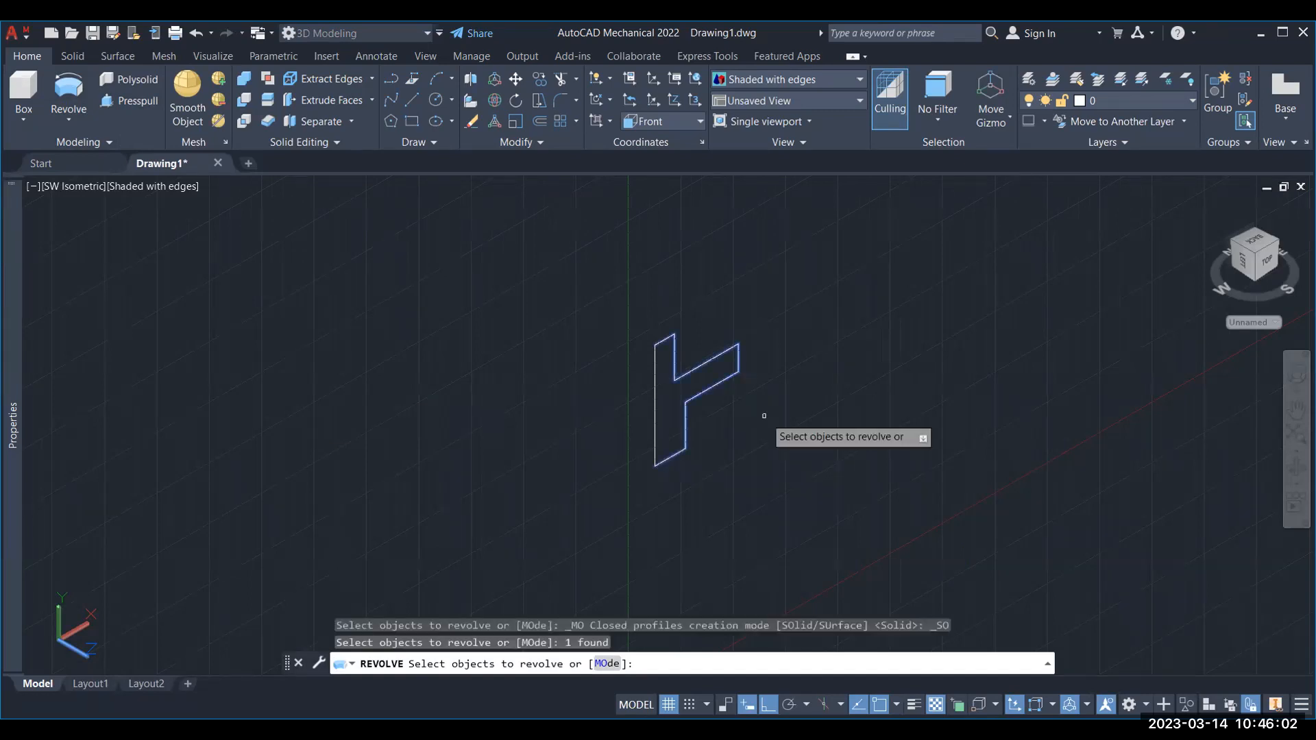
key("Return")
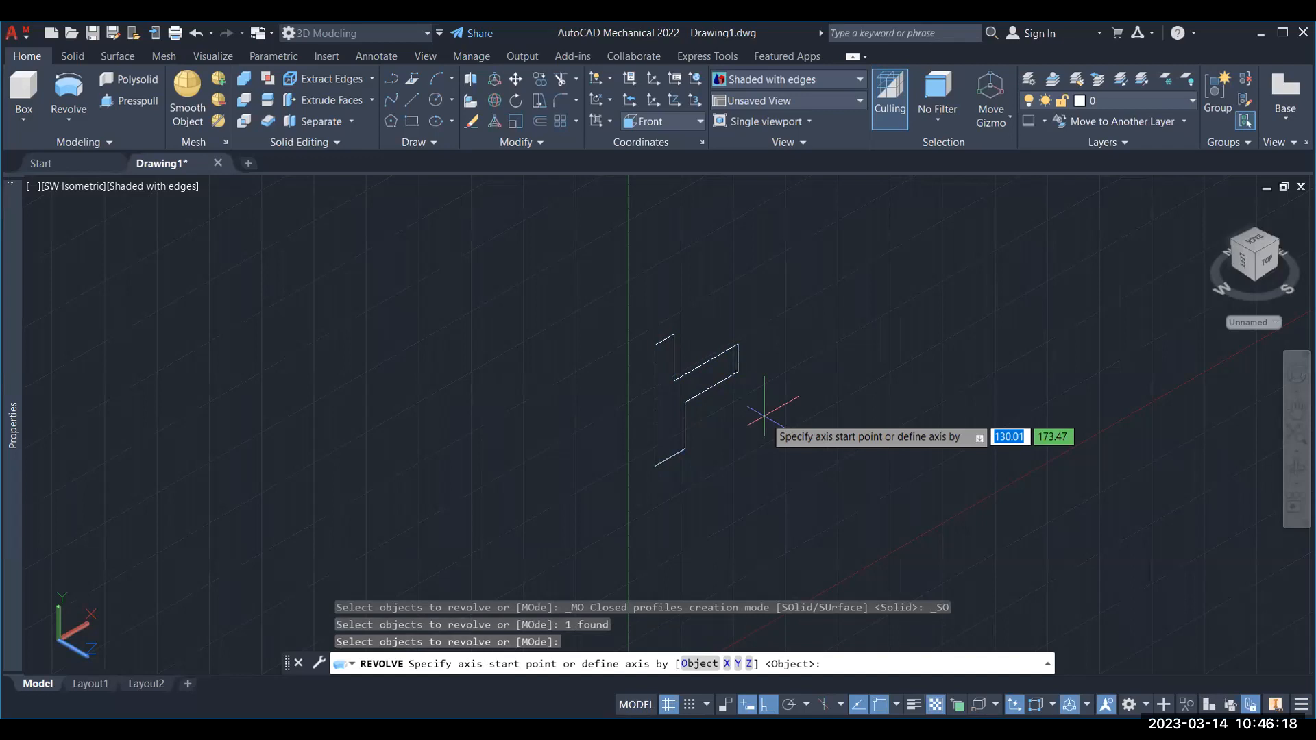
left_click(654, 466)
left_click(655, 336)
type("120")
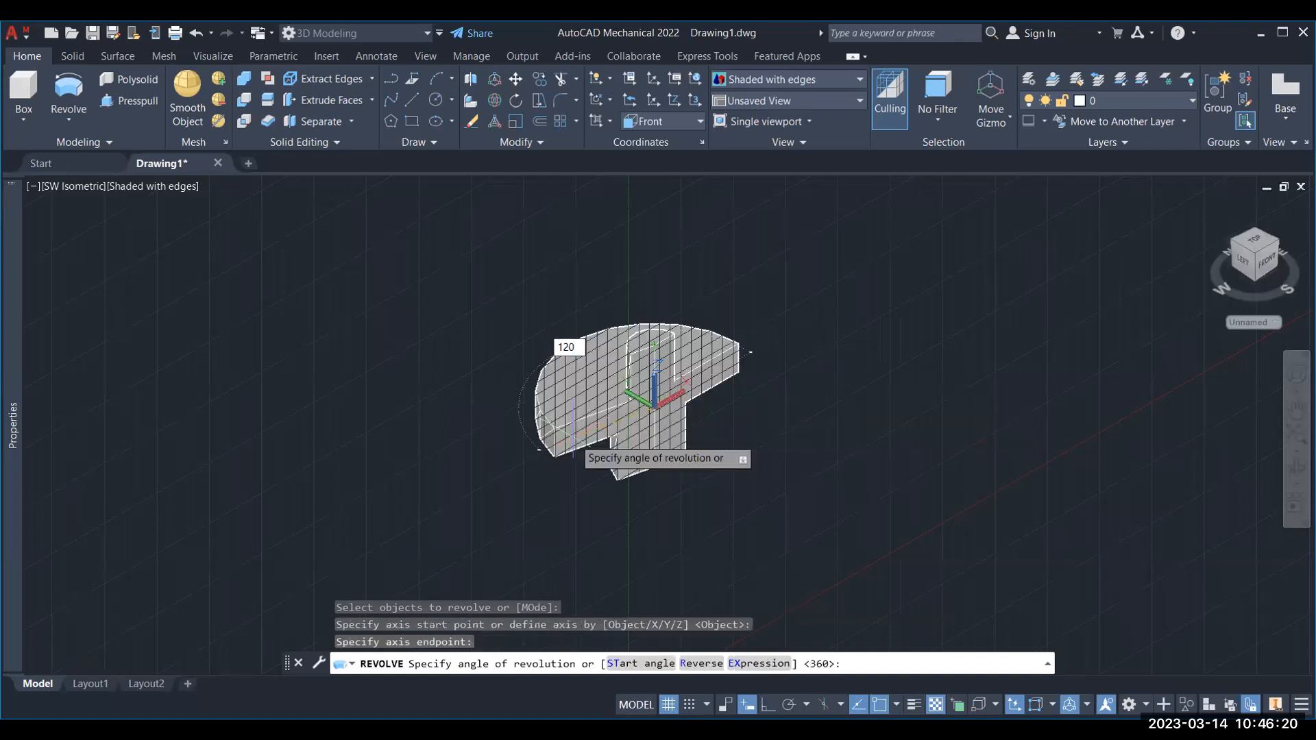
key("Return")
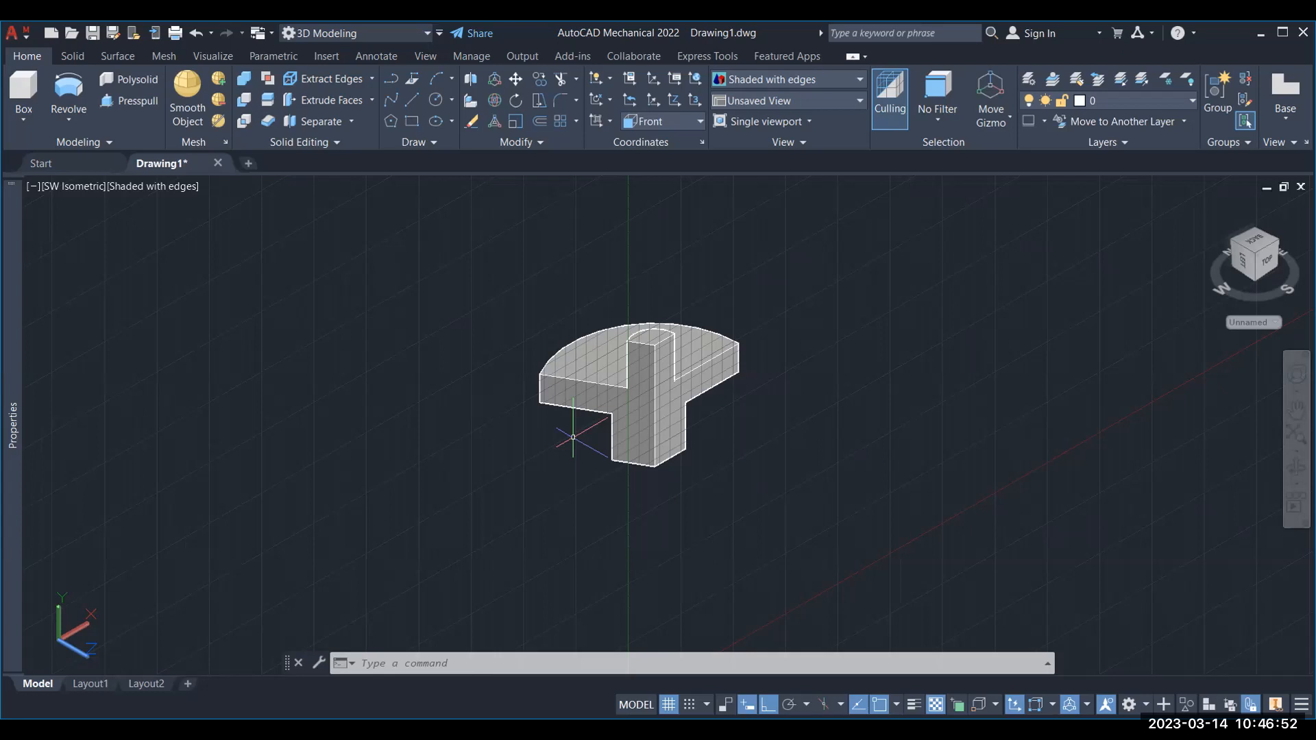
Undo the 120-degree revolve and revolve the stepped profile about the vertical line again with an angle of 370.
key("ctrl+z")
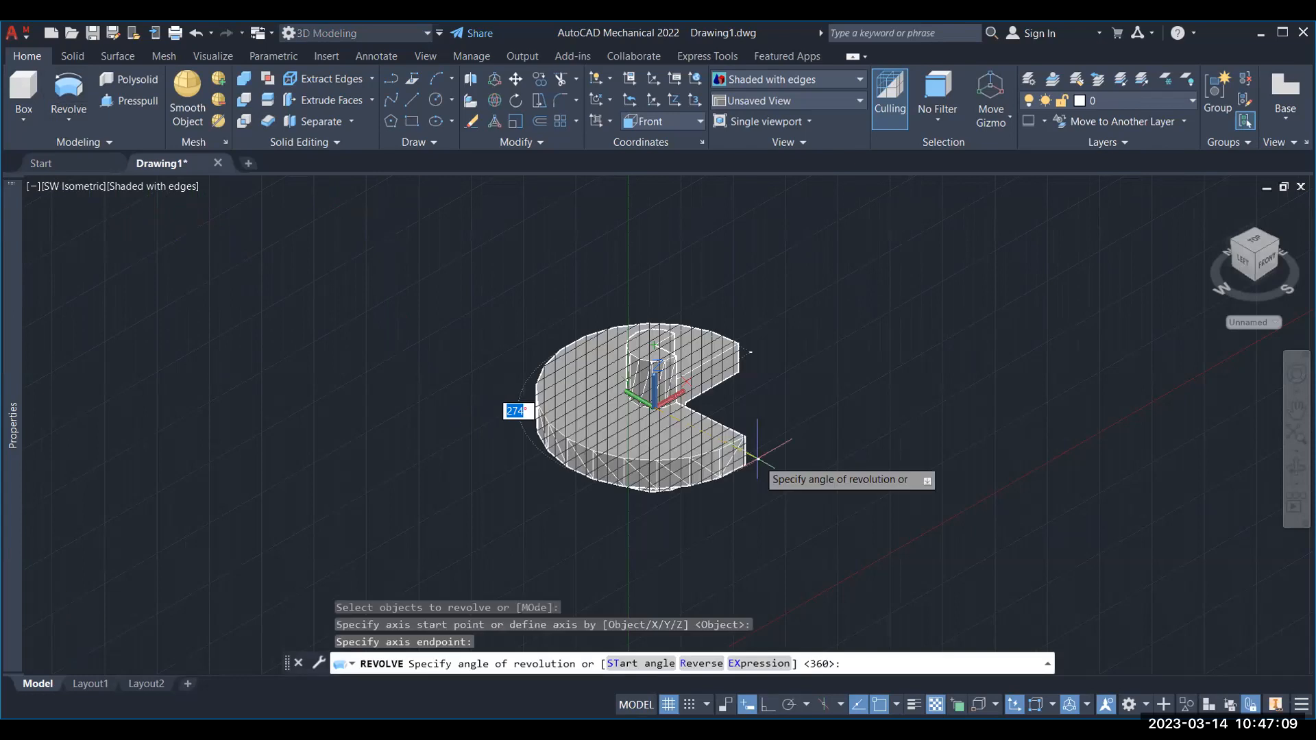
type("370")
key("Return")
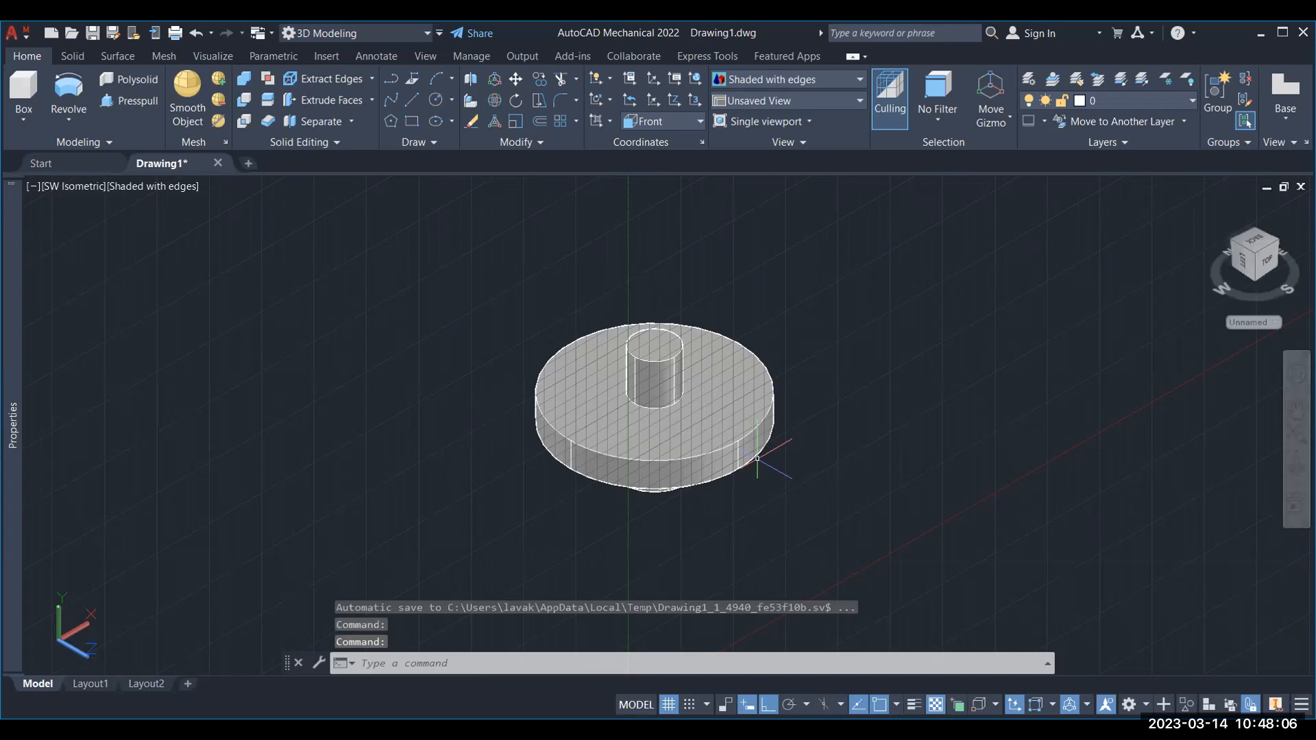
Delete the revolved disc-shaped solid and everything around it.
left_click(497, 299)
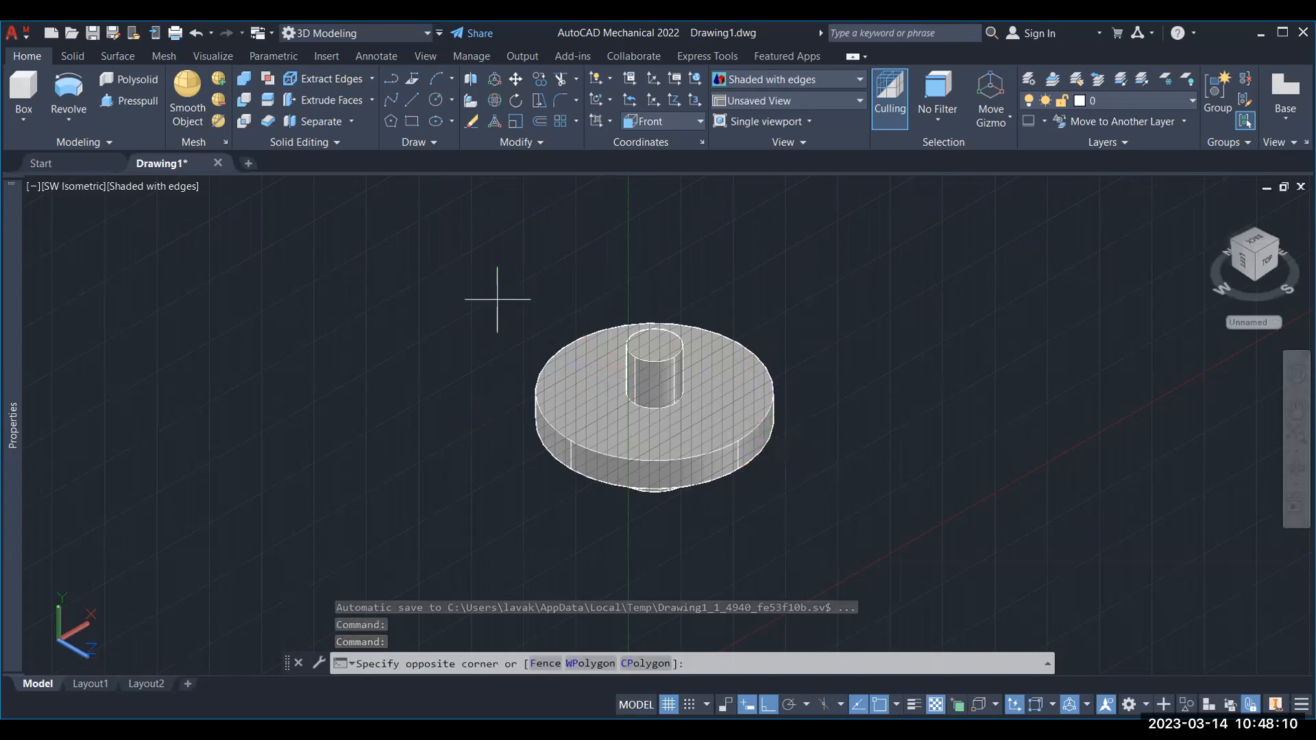
left_click(826, 546)
key("Delete")
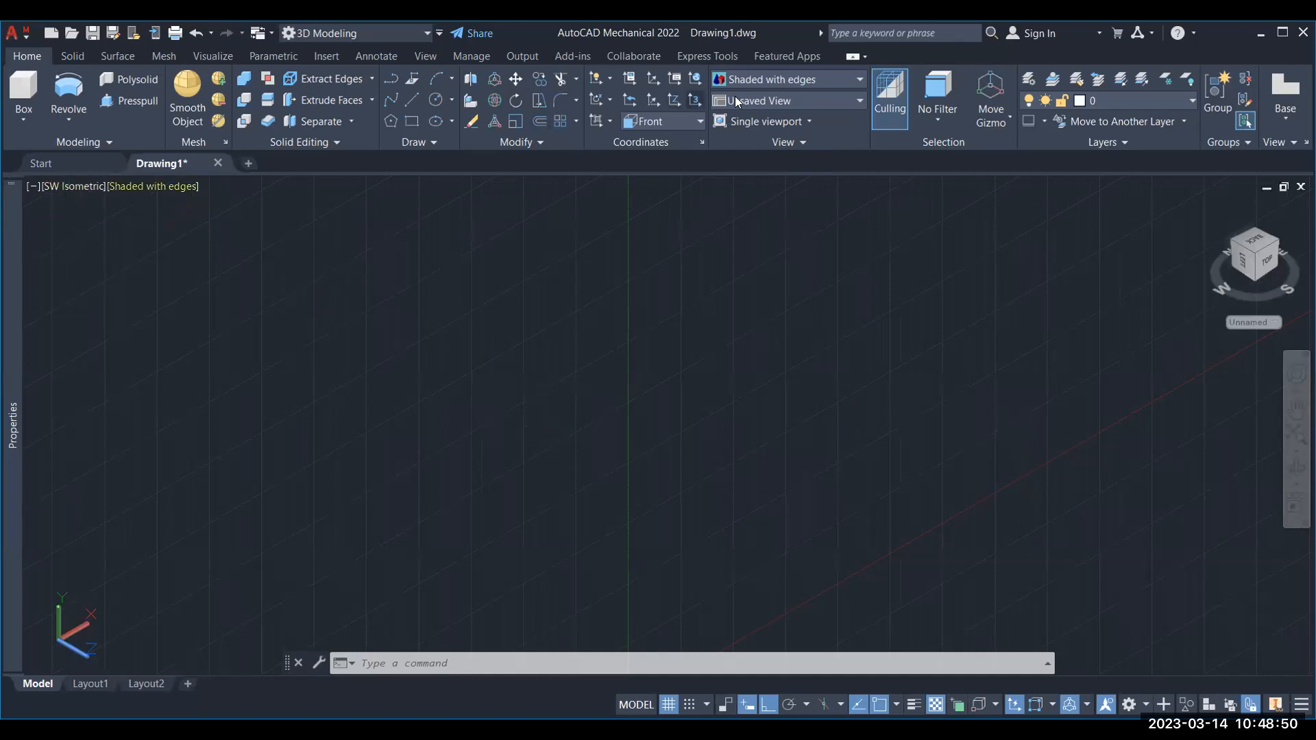
Set the view to SW Isometric and return the UCS from Front to World.
left_click(700, 122)
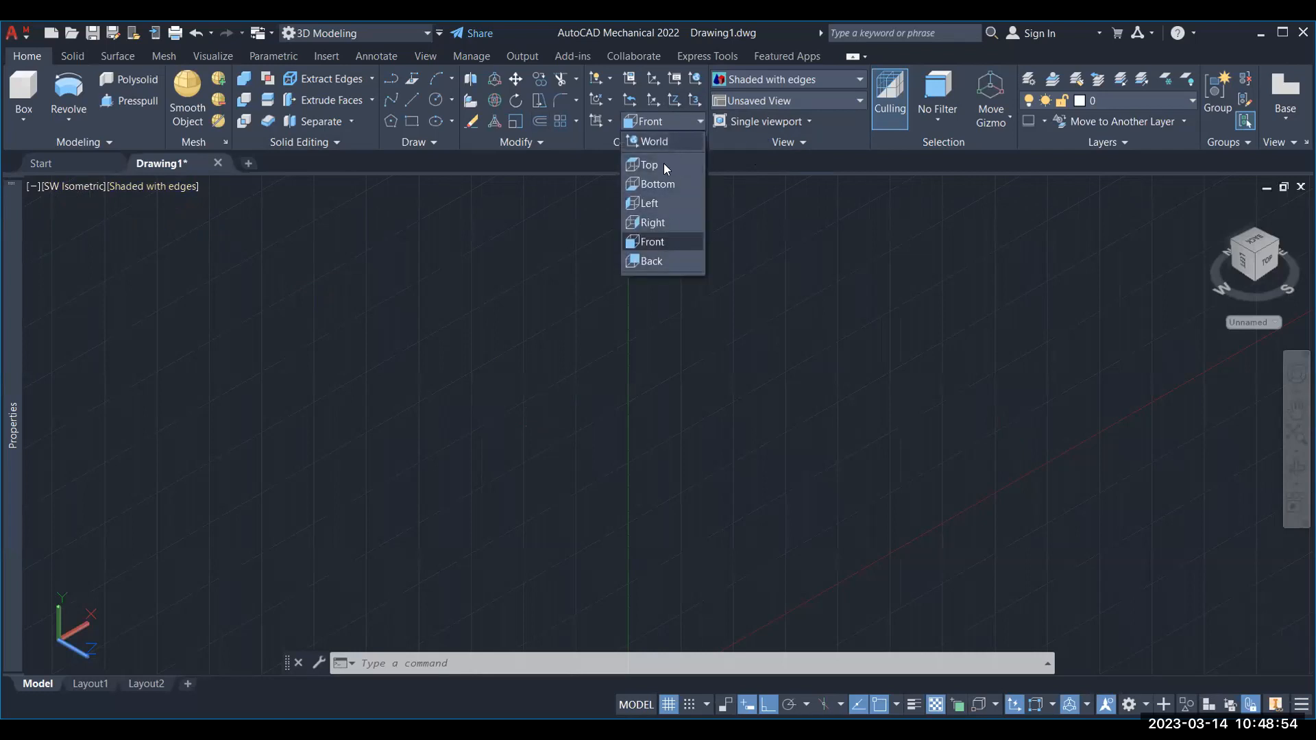
left_click(661, 241)
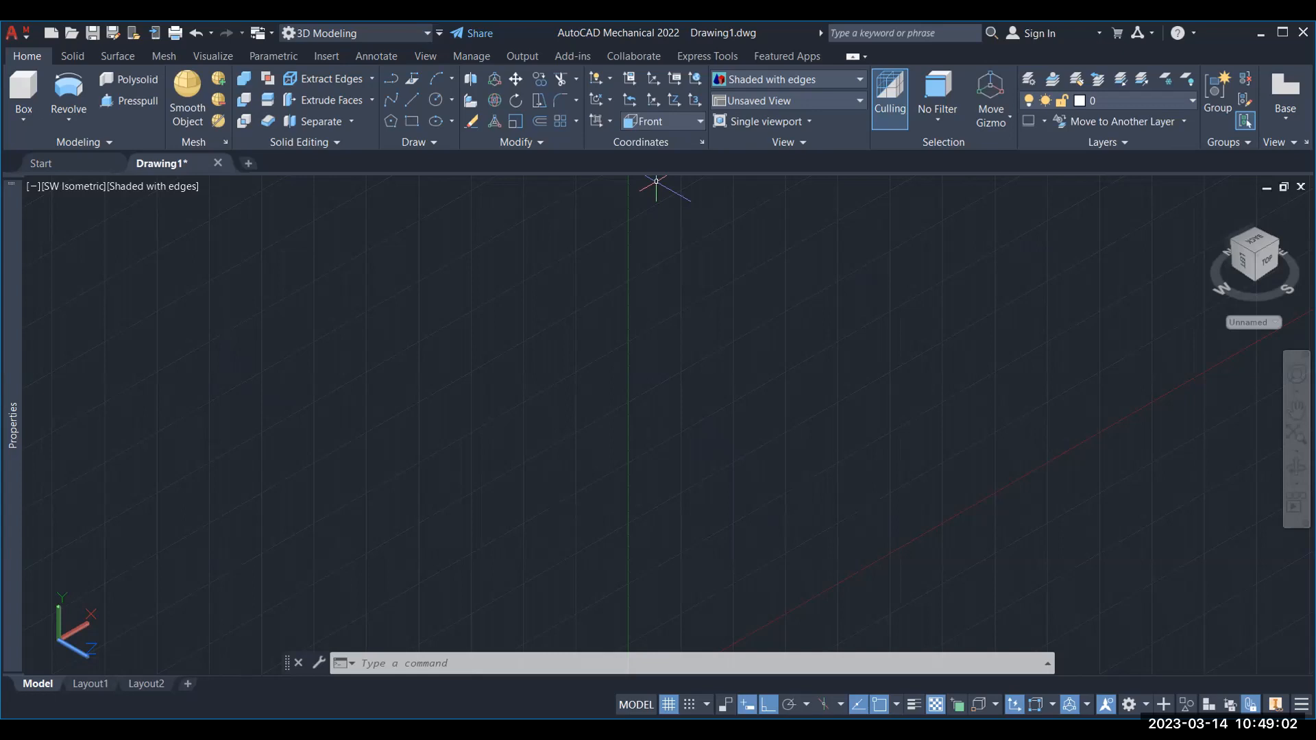
left_click(66, 186)
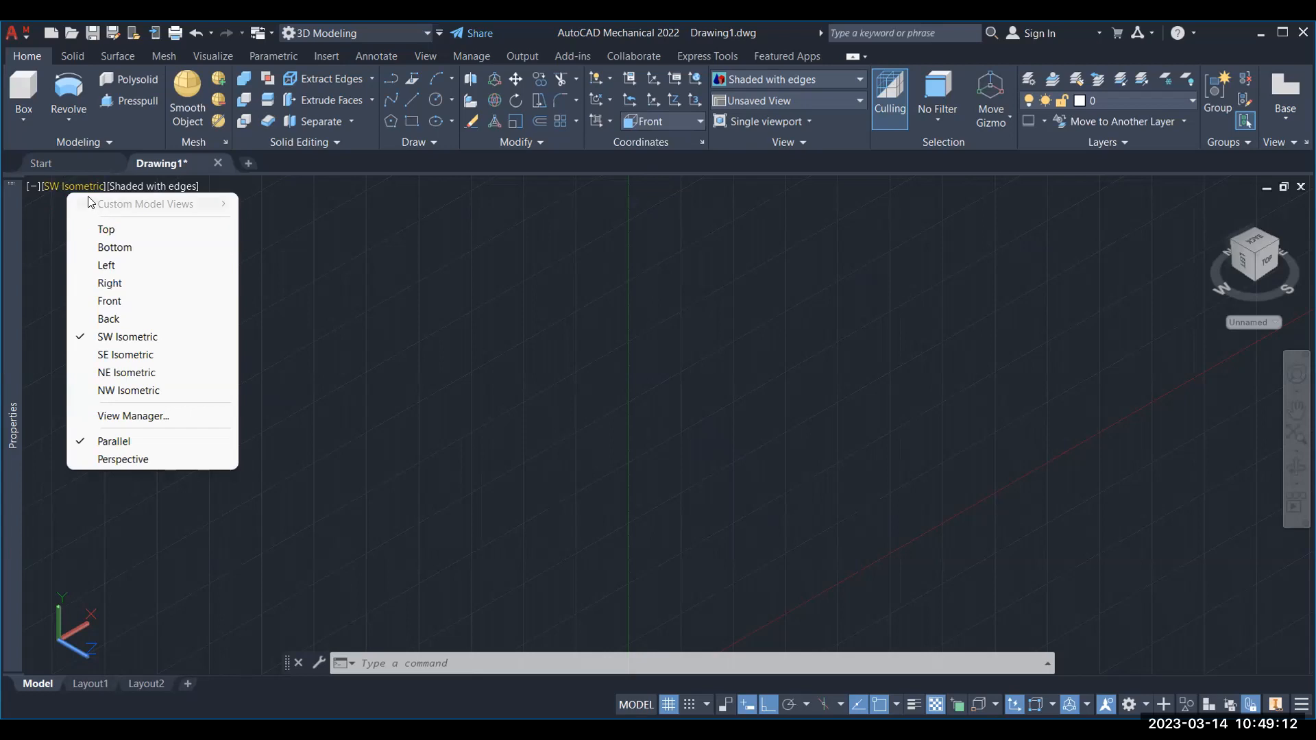
left_click(124, 337)
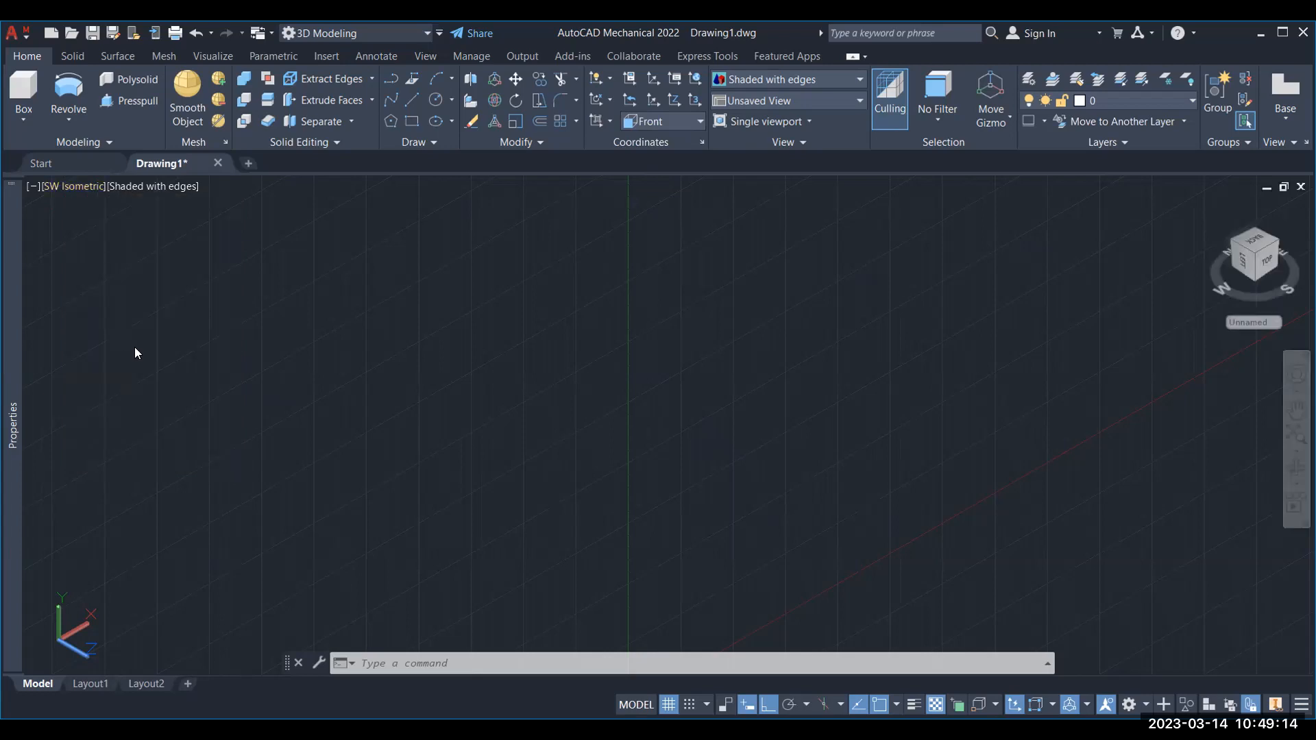
left_click(679, 124)
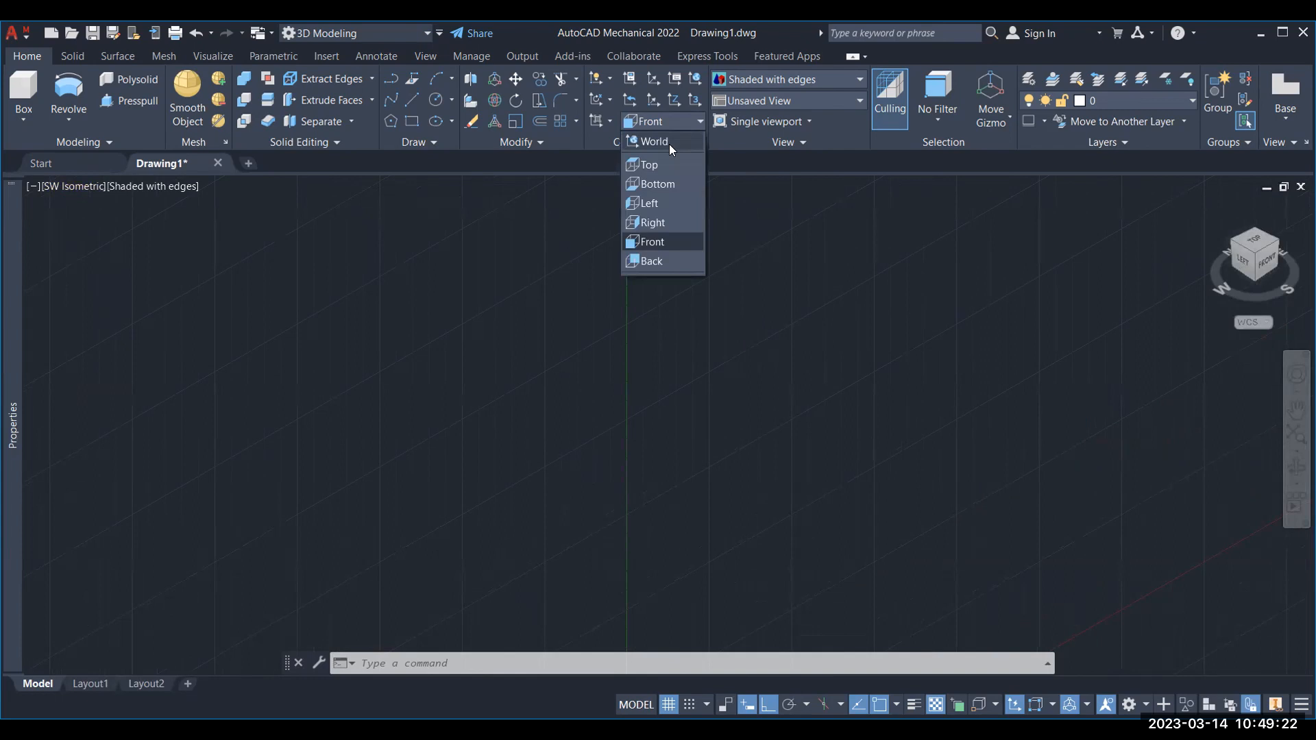
left_click(669, 144)
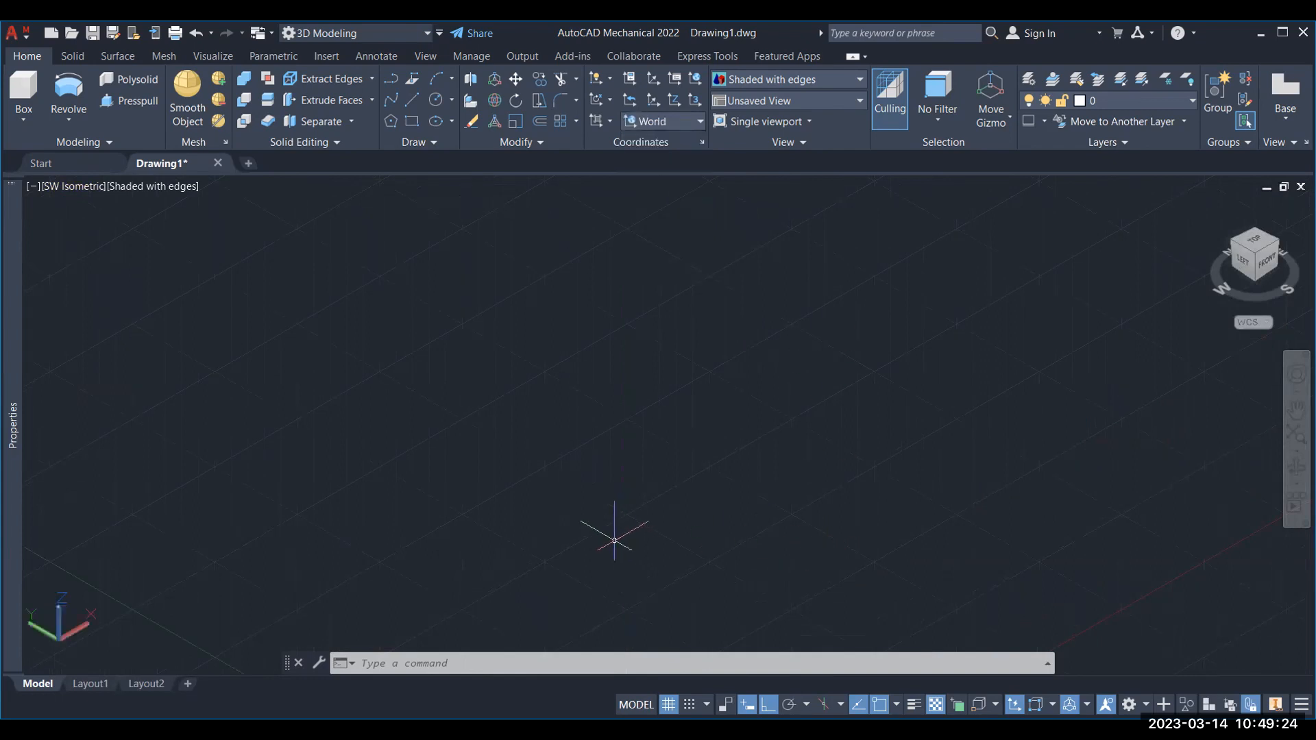
Draw an open zigzag of six connected straight line segments, alternating between the X and Y axis directions.
left_click(411, 100)
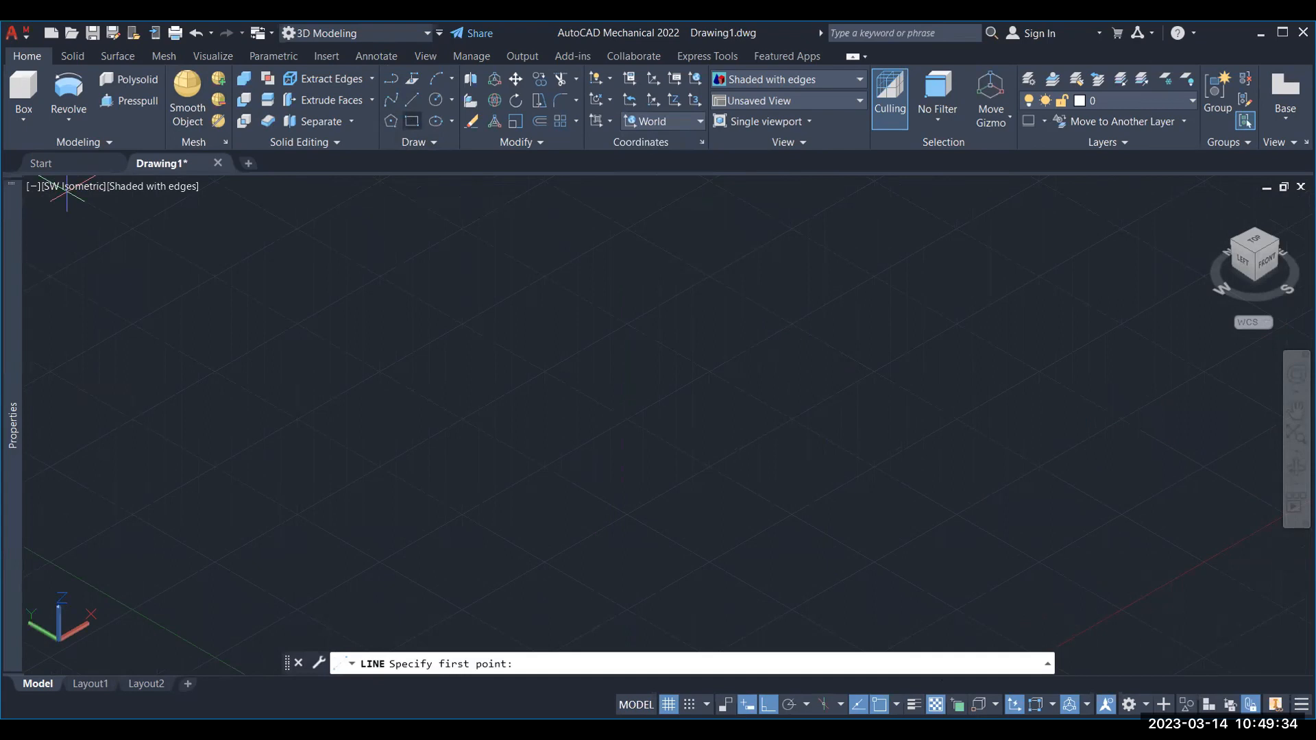
left_click(663, 554)
left_click(585, 510)
left_click(665, 463)
left_click(627, 439)
left_click(690, 403)
left_click(634, 368)
left_click(702, 330)
key("Escape")
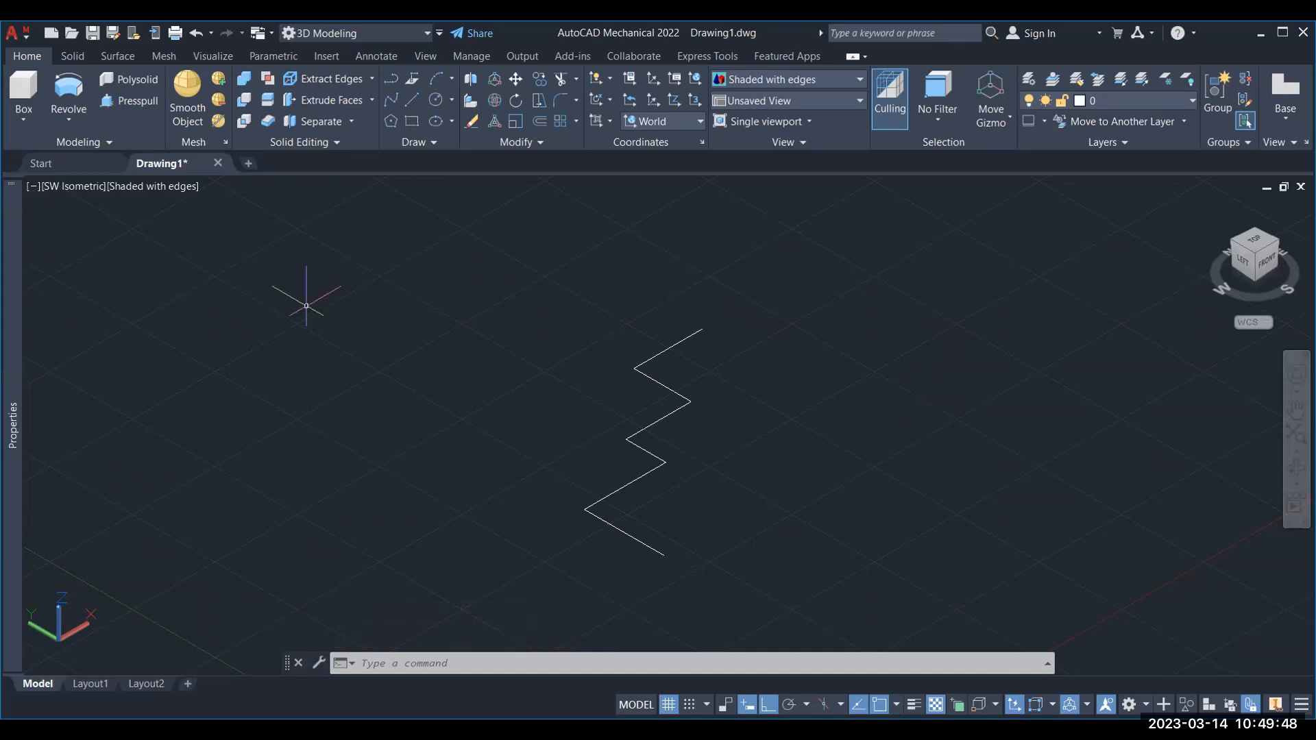
Draw a circle of radius 10 centred on the lower free end of the unjoined zigzag lines.
left_click(435, 102)
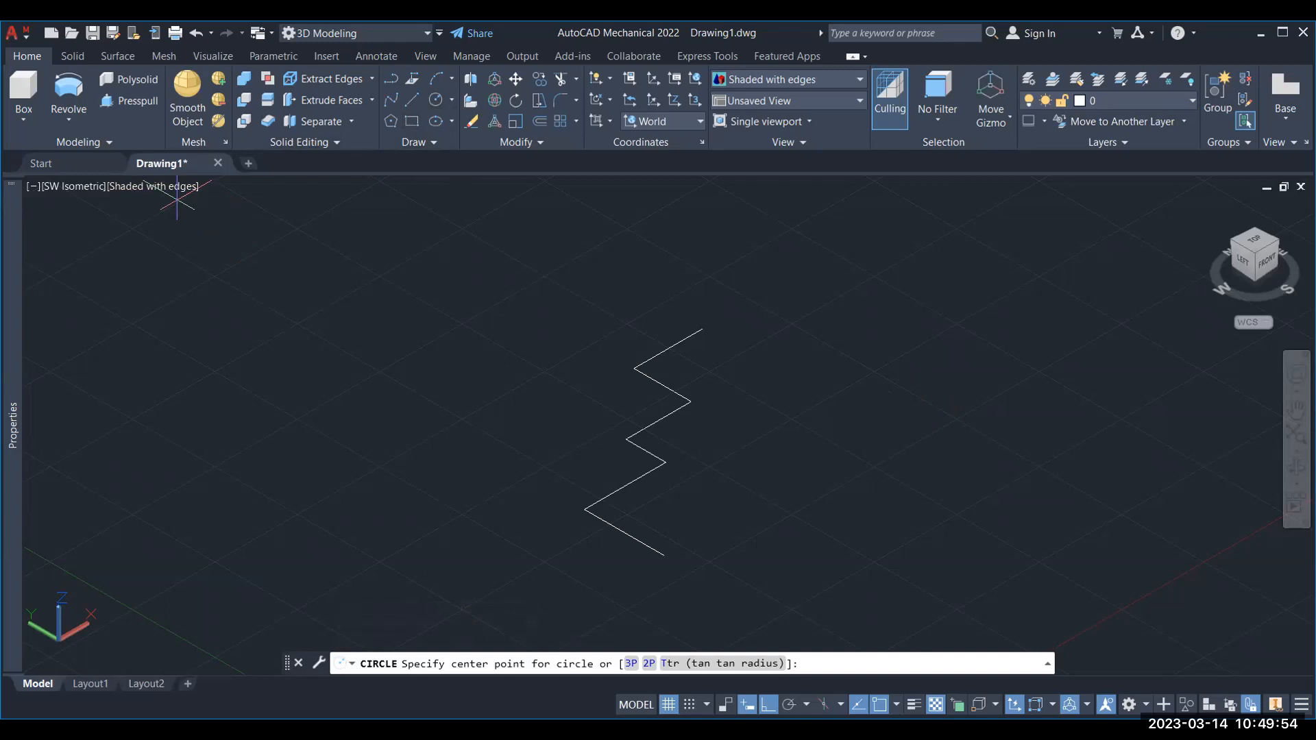
left_click(664, 554)
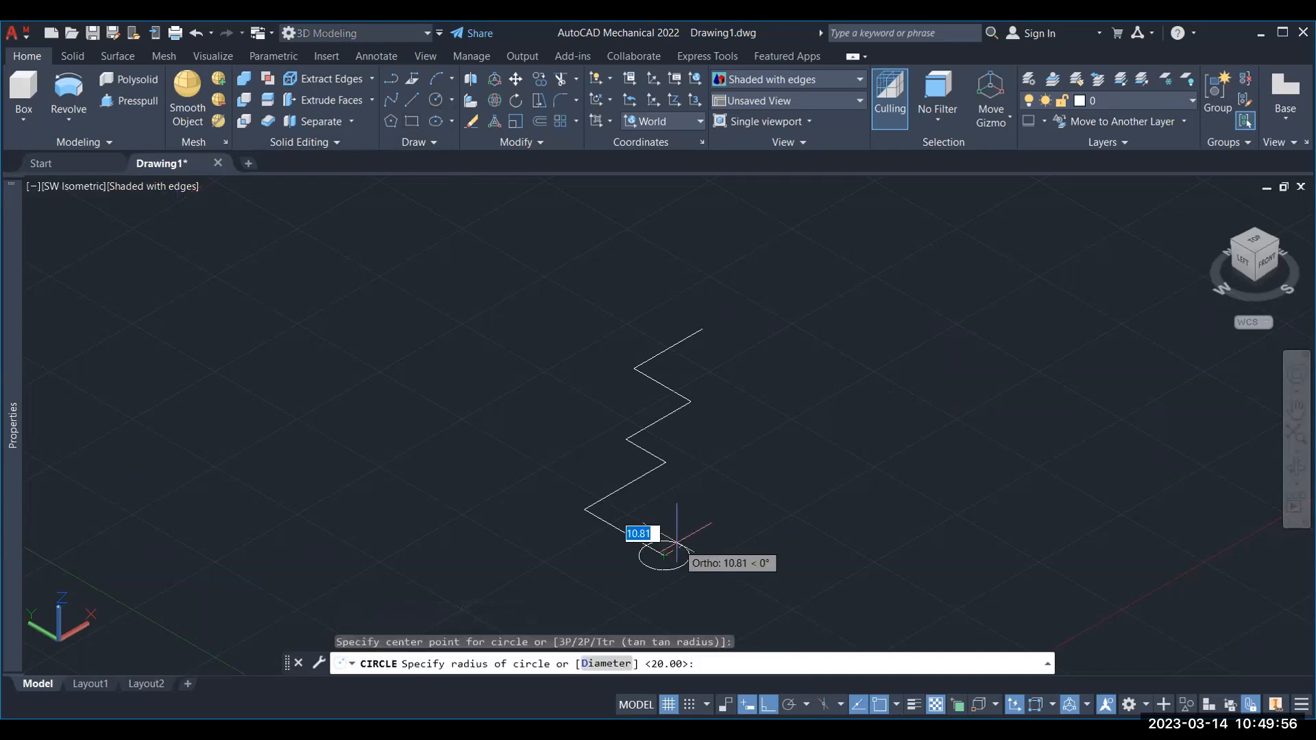
type("10")
key("Return")
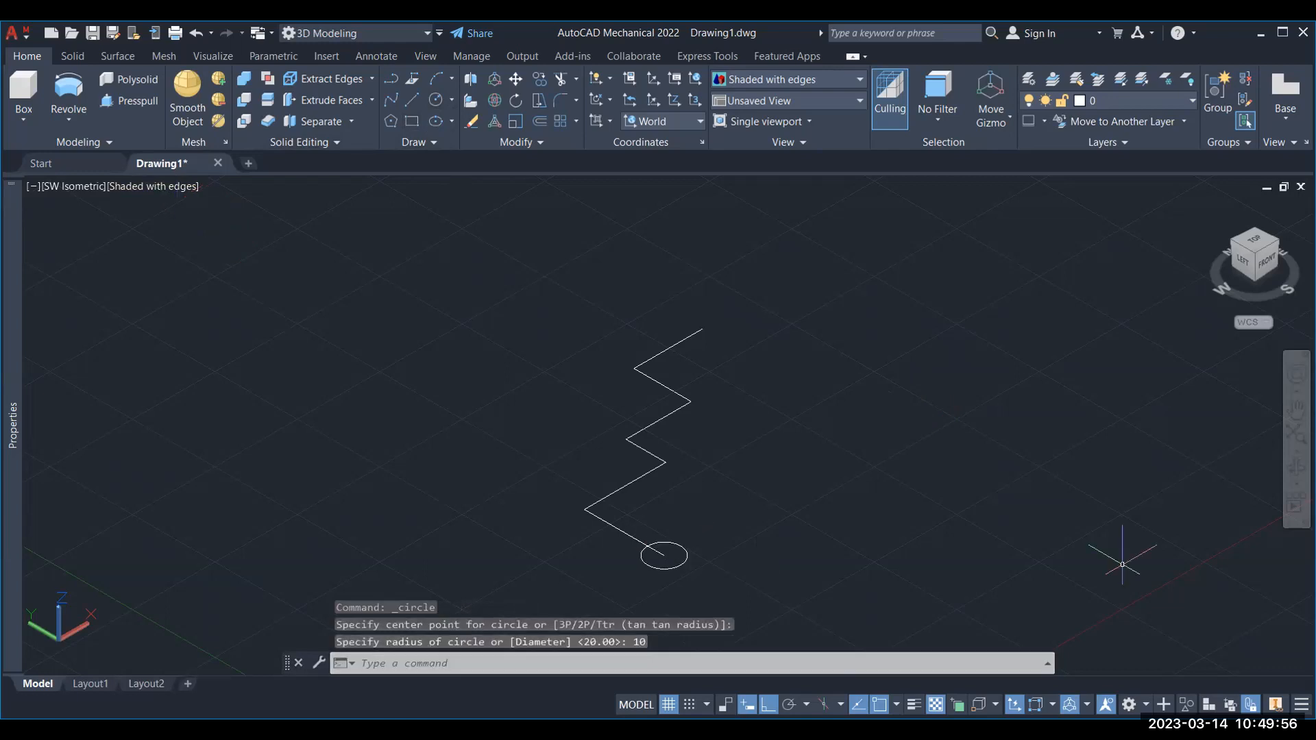
Try to sweep the circle, cancel before choosing a path, and delete the circle.
left_click(68, 121)
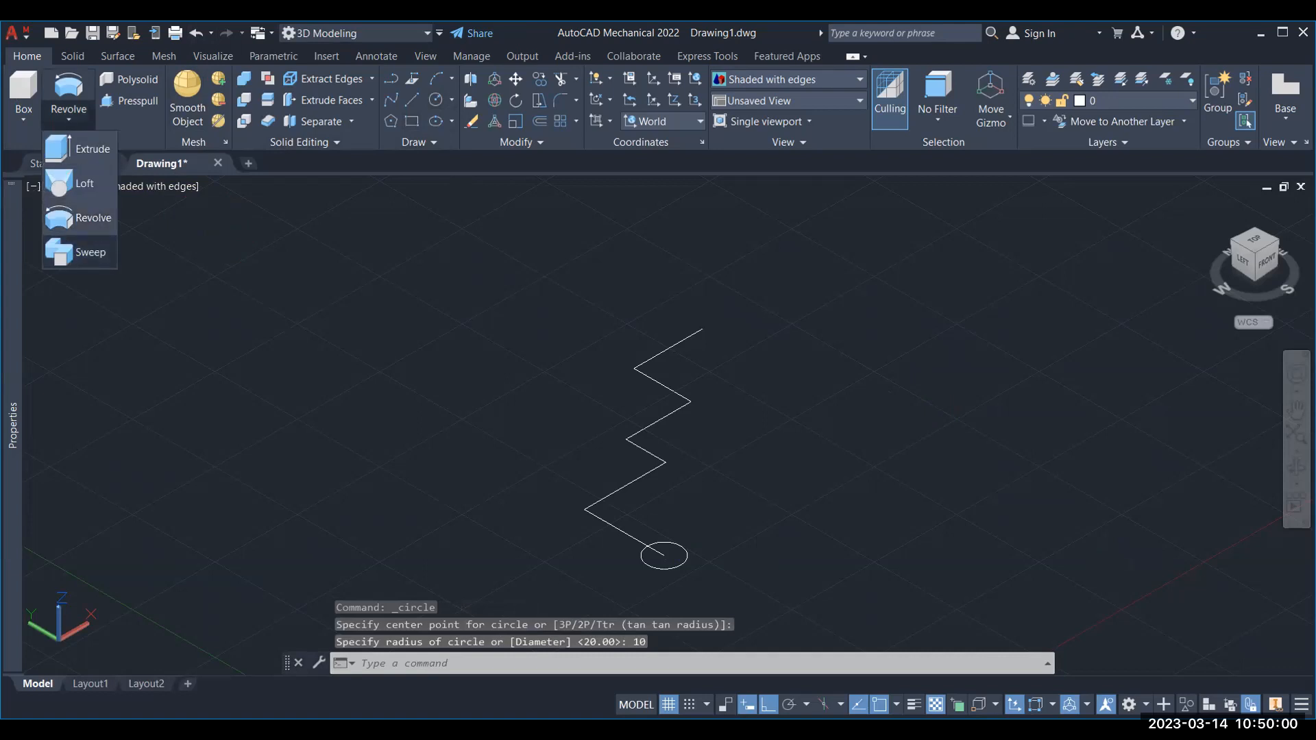
left_click(77, 251)
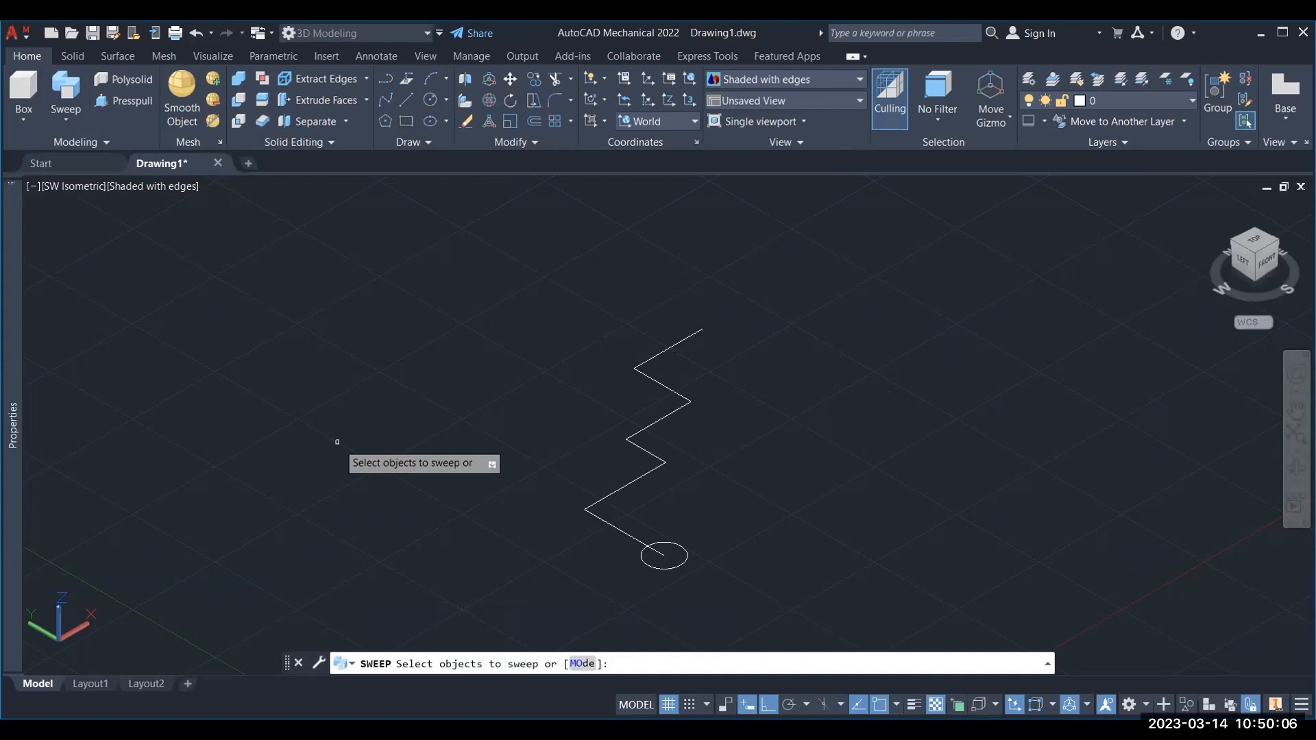
key("Return")
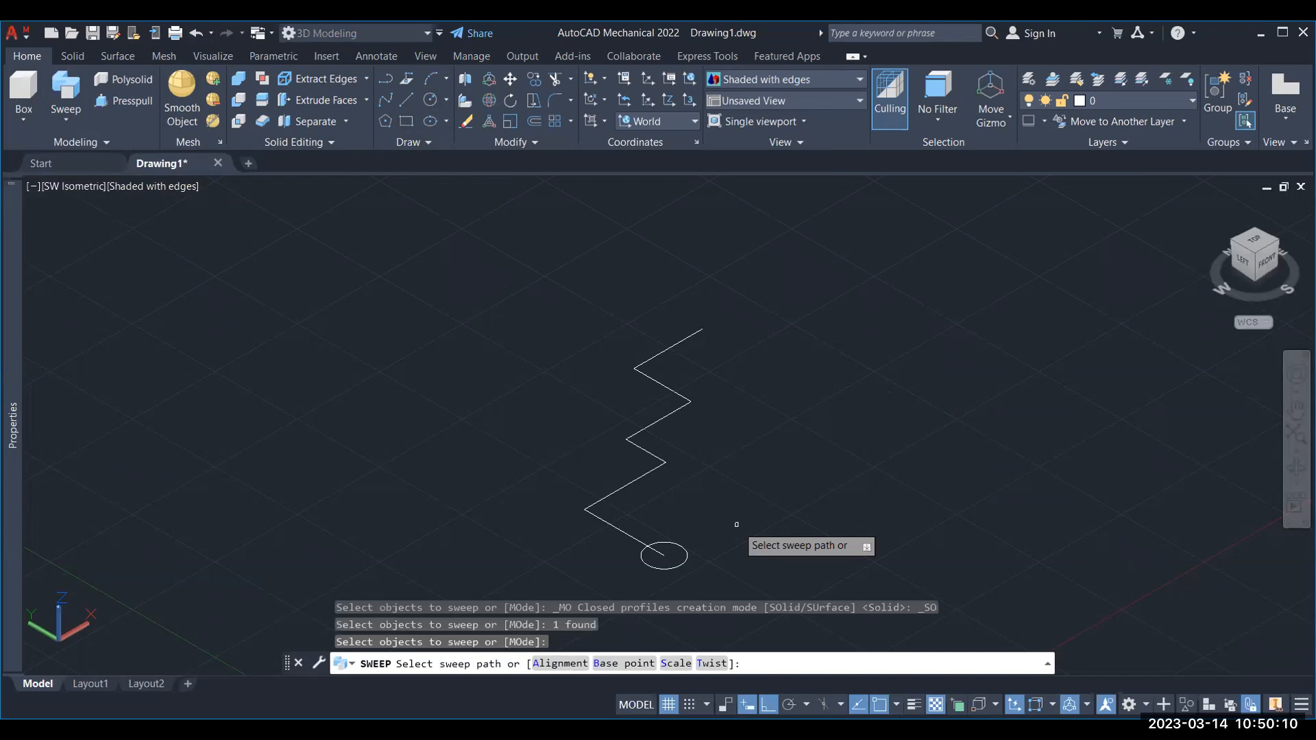
key("Escape")
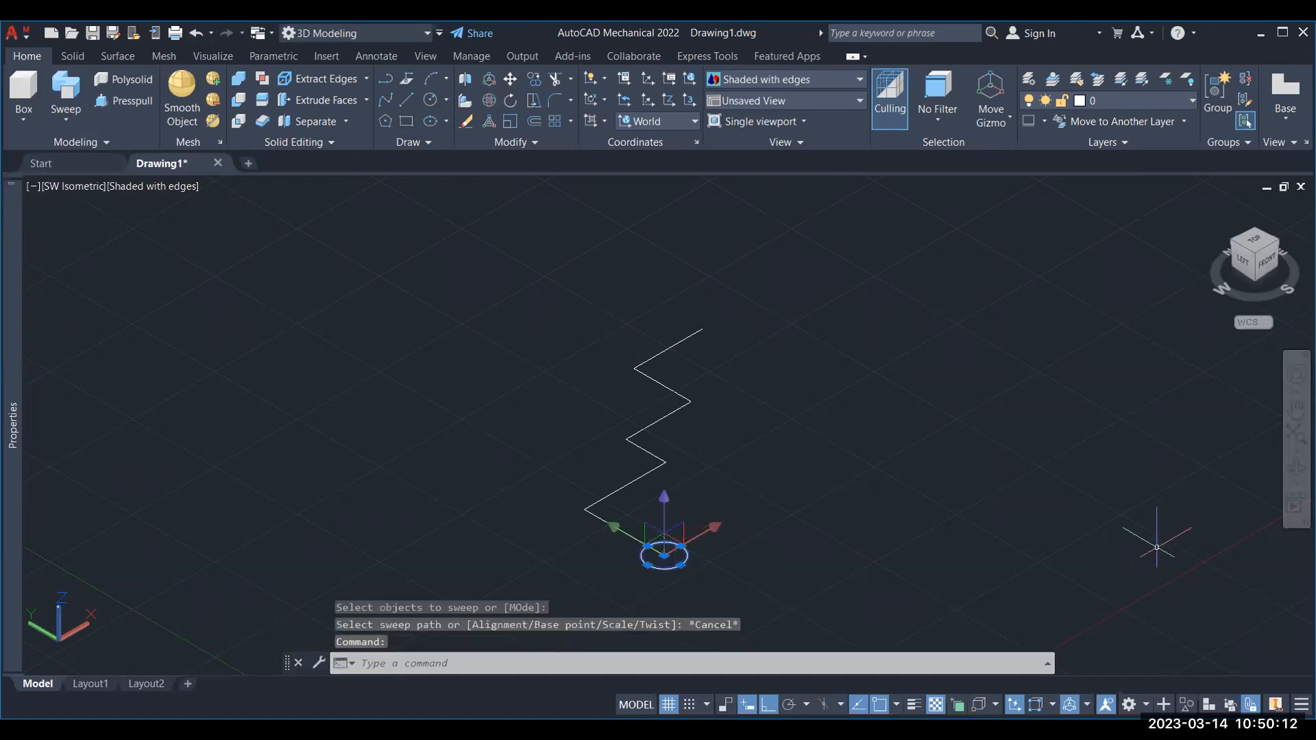
key("Delete")
Join all six zigzag line segments into a single polyline.
left_click(527, 315)
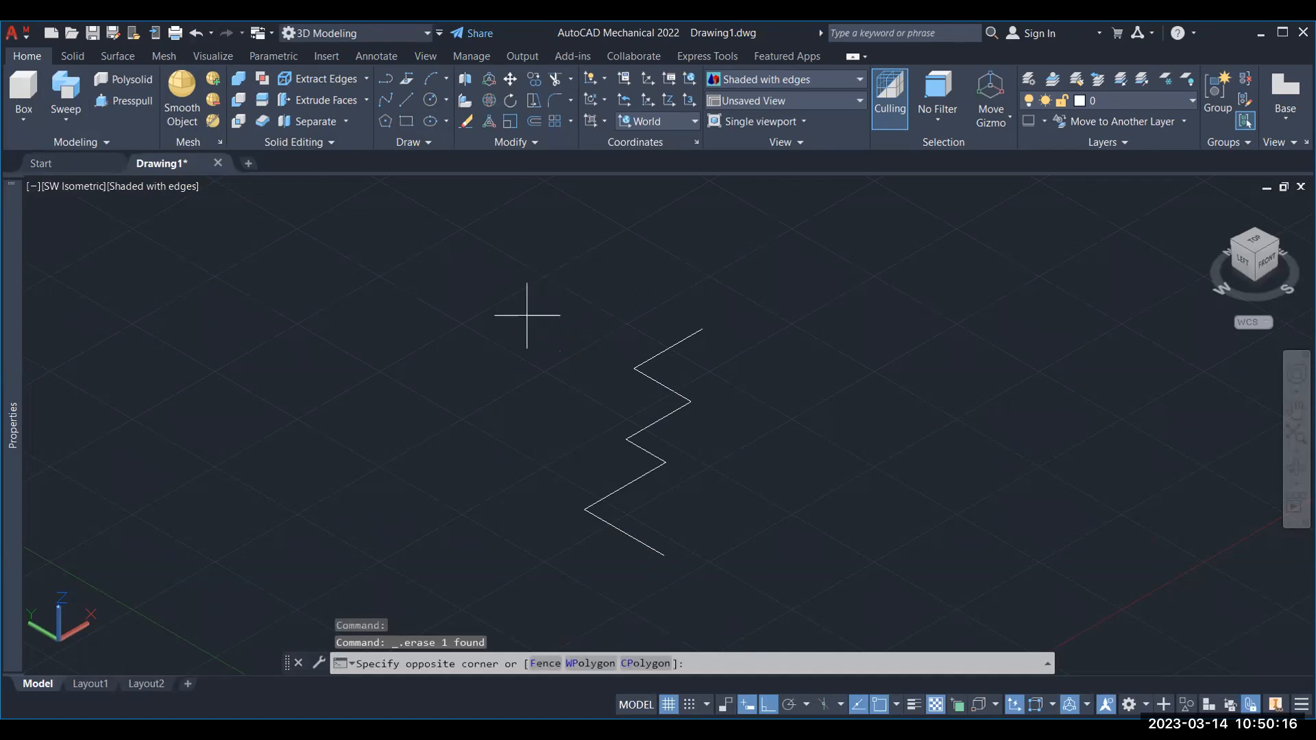
left_click(905, 619)
type("JOIN")
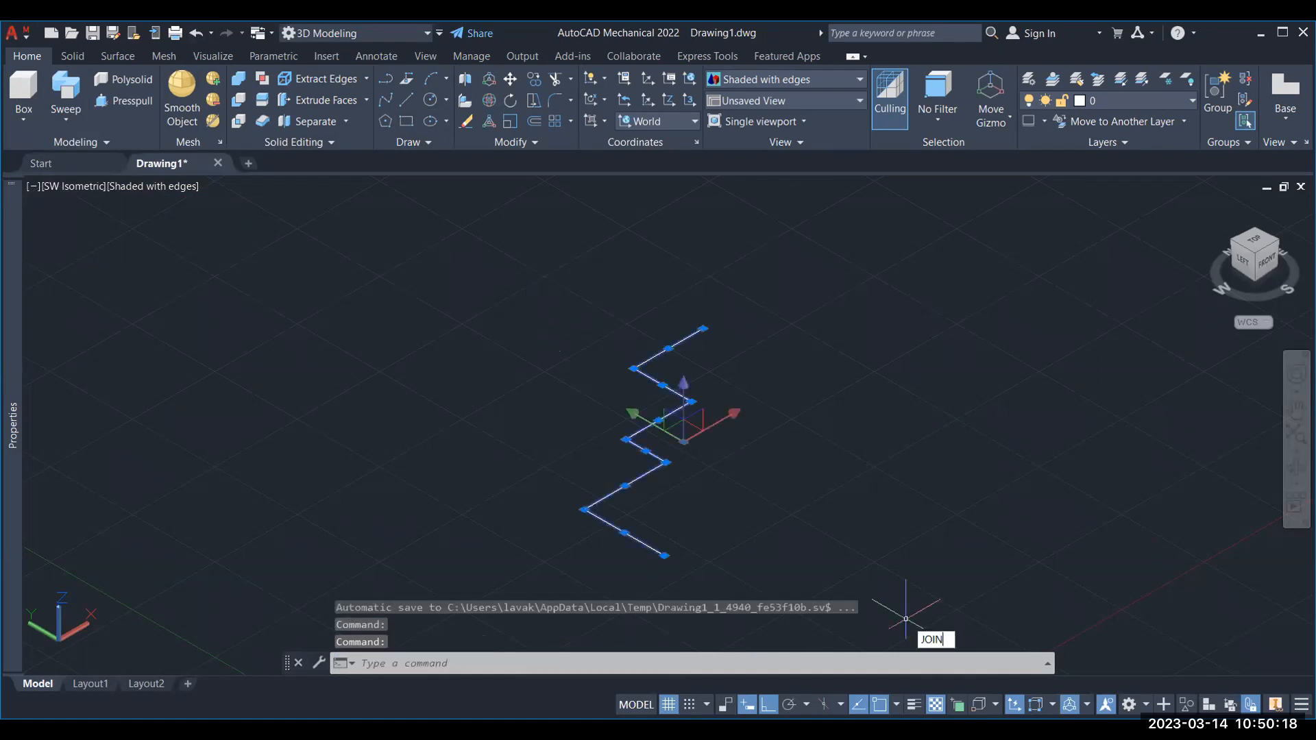
key("Return")
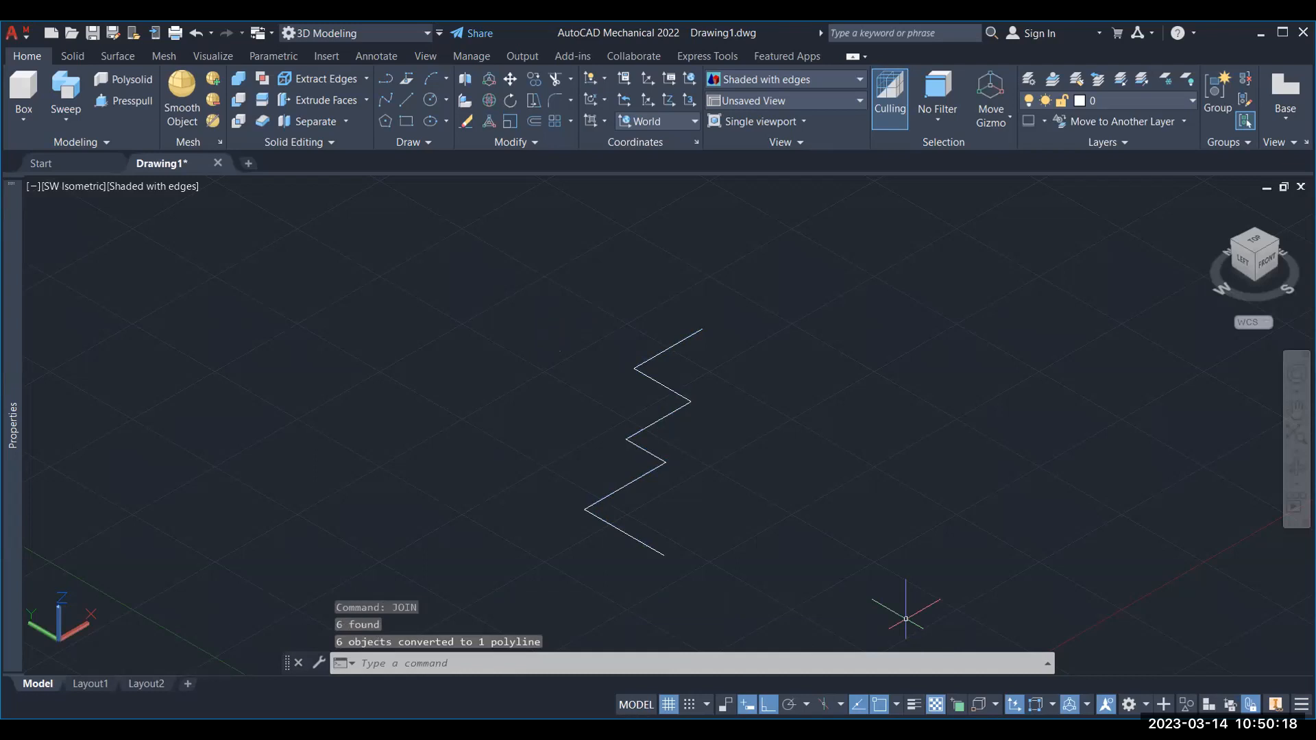
left_click(66, 96)
key("Escape")
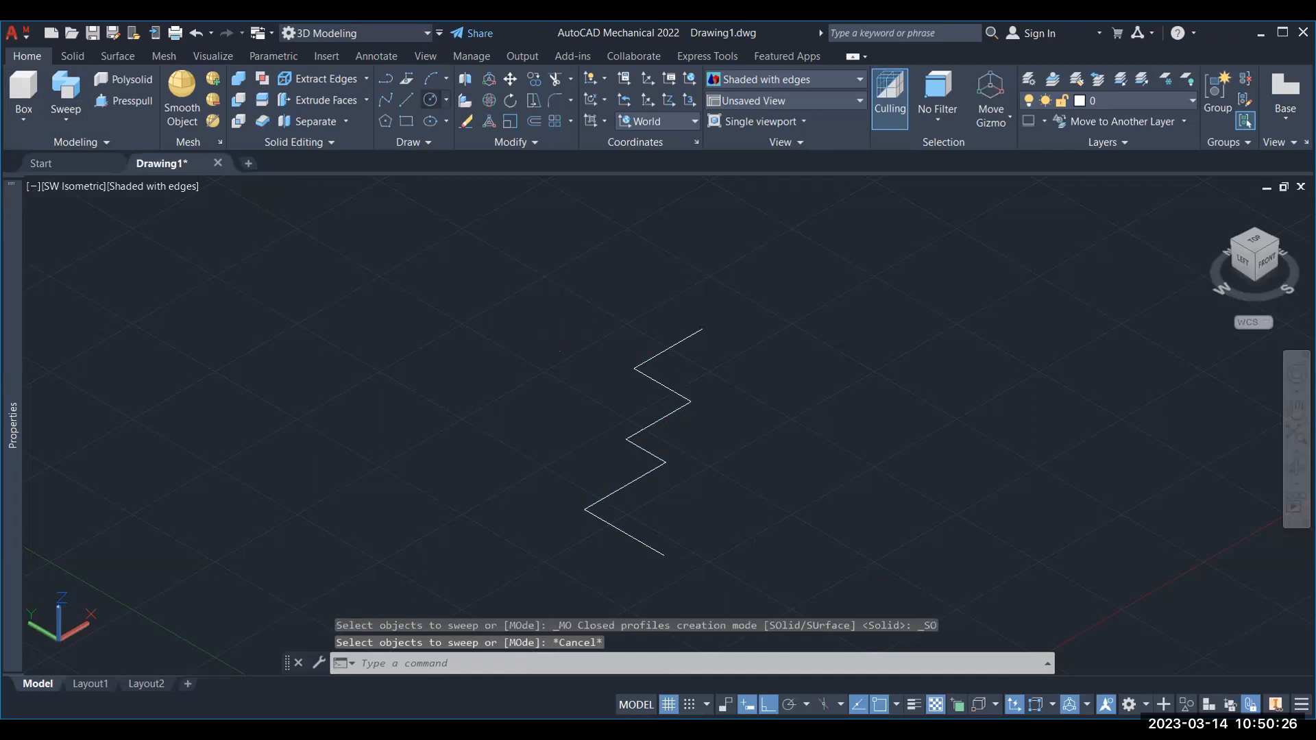
Draw a circle of radius 10 centred on the lower end of the joined zigzag polyline.
left_click(430, 100)
left_click(664, 555)
type("10")
key("Return")
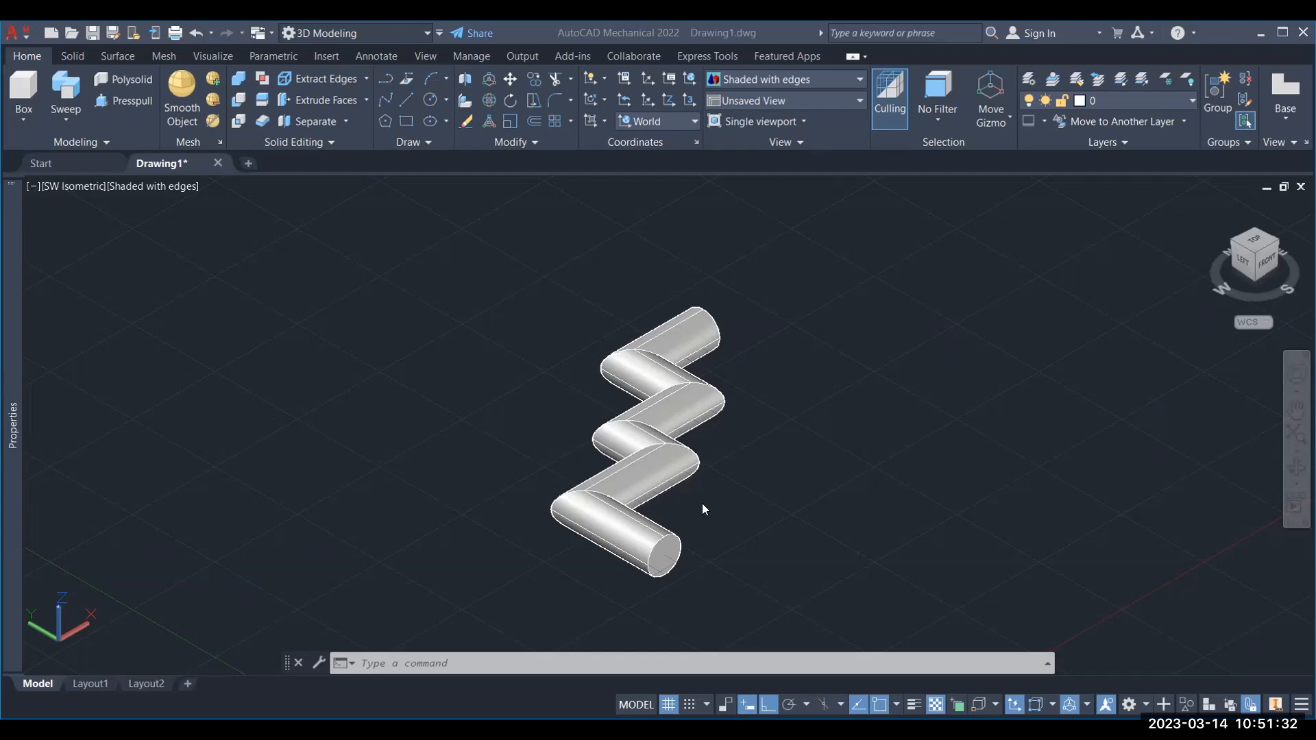
Examine the swept zigzag pipe up close and orbit around to its back-left side.
scroll(707, 549, "up", 3)
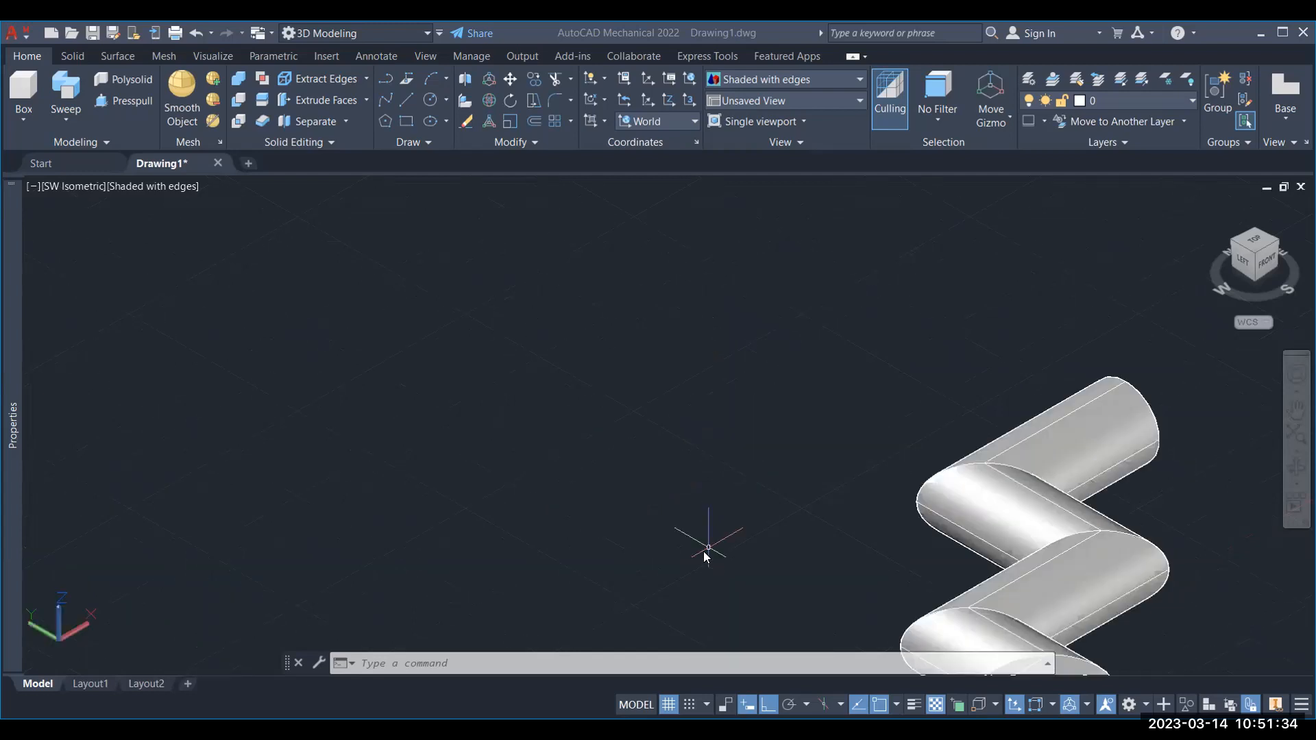
scroll(681, 473, "down", 3)
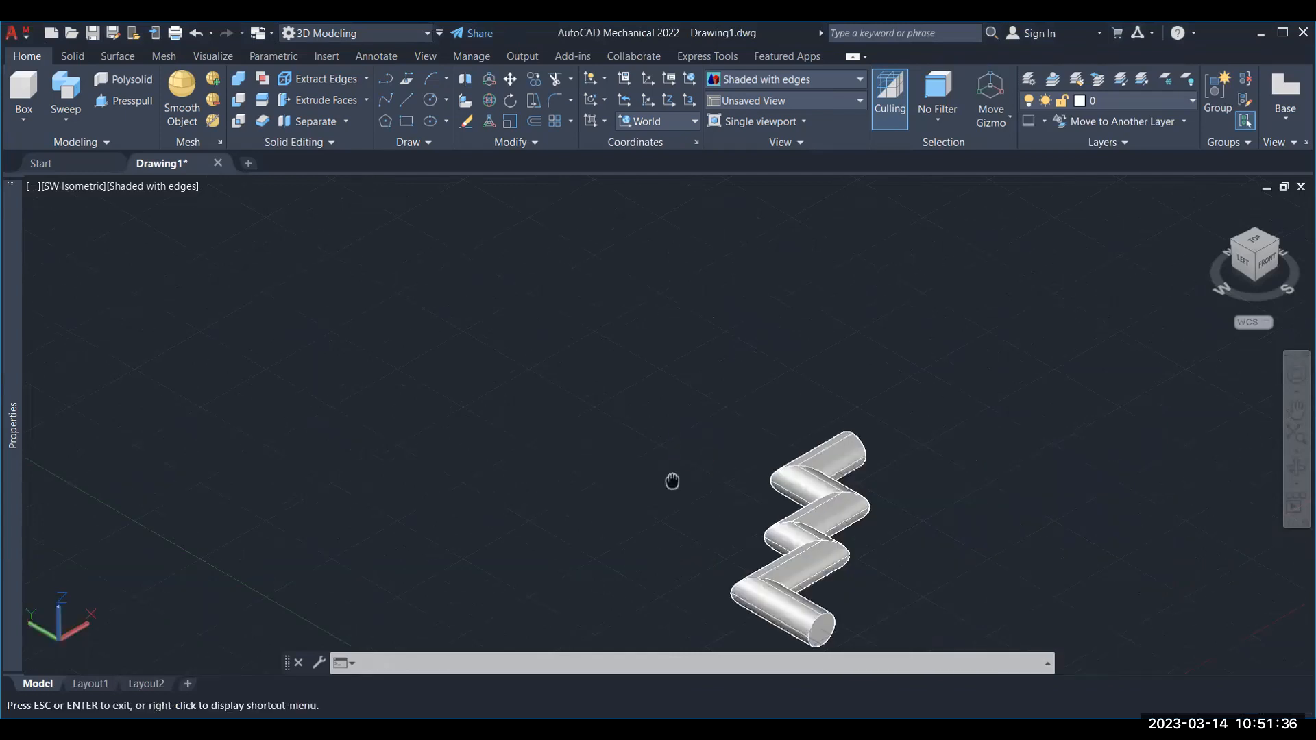
middle_click_drag(668, 478, 584, 373)
scroll(768, 532, "up", 5)
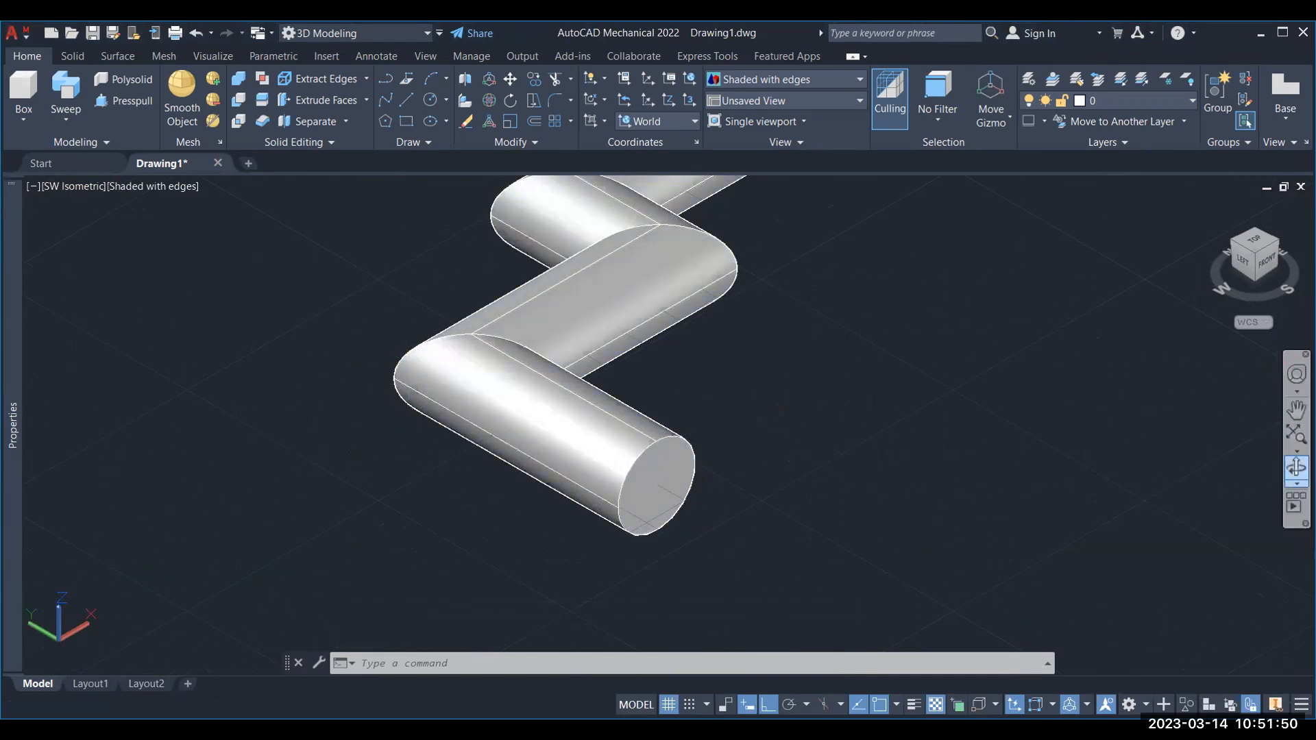
left_click(1296, 467)
left_click_drag(831, 508, 894, 508)
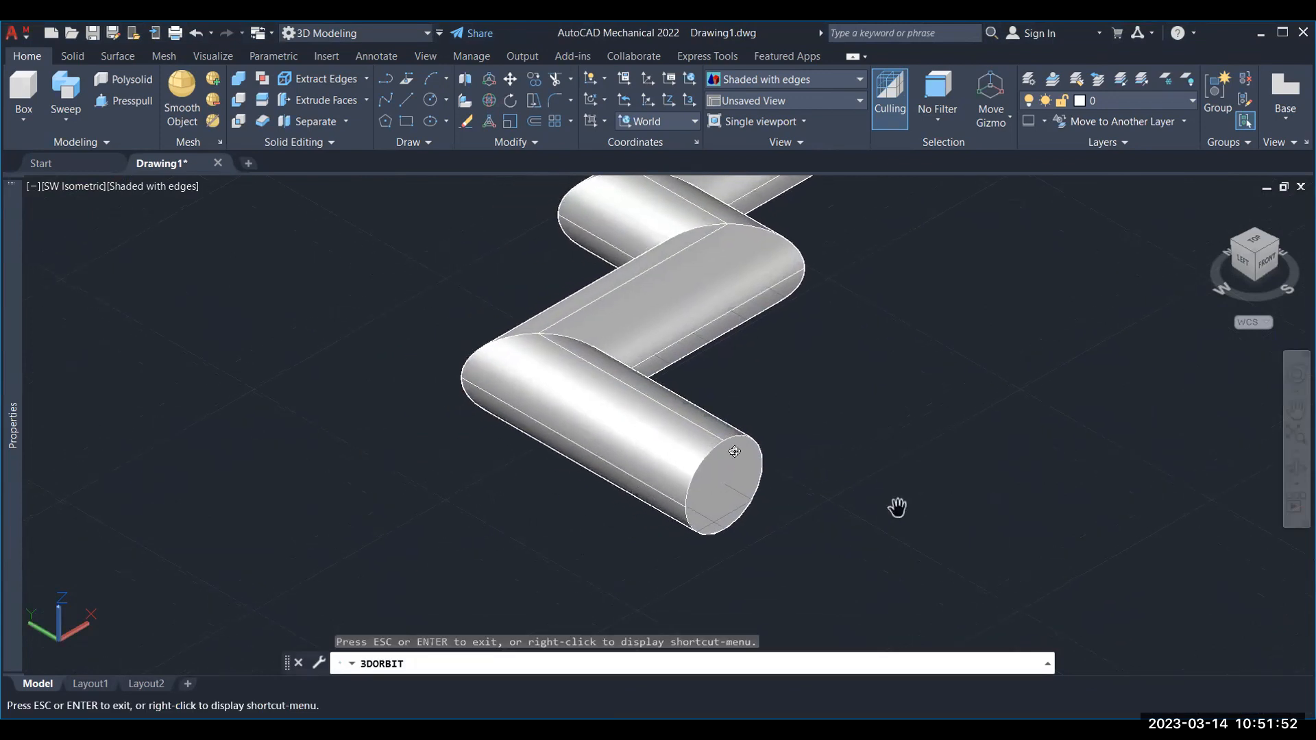
mouse_move(693, 444)
left_mouse_down()
mouse_move(714, 449)
mouse_move(824, 406)
mouse_move(872, 367)
mouse_move(891, 426)
mouse_move(660, 421)
mouse_move(702, 456)
left_mouse_up()
key("Escape")
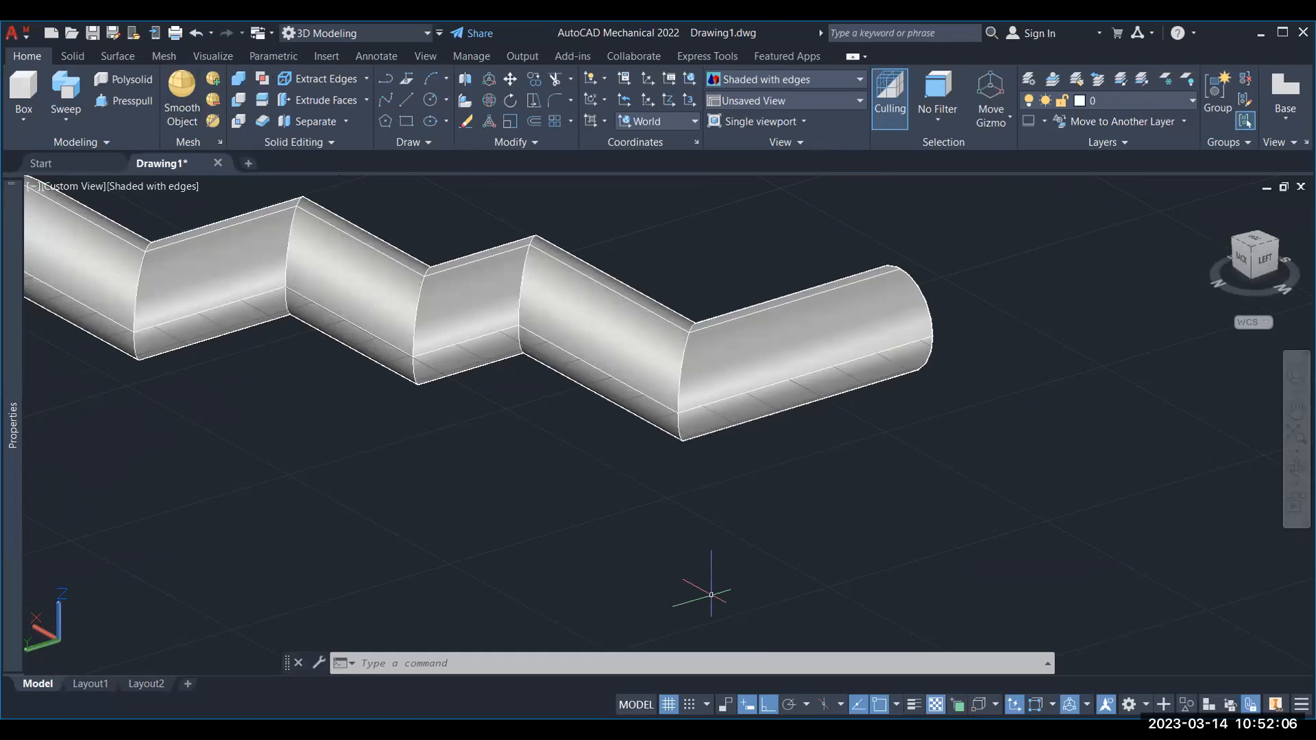
Try to fillet the outer edge of the pipe bend nearest the starting end with a radius of 2.5.
type("FILL")
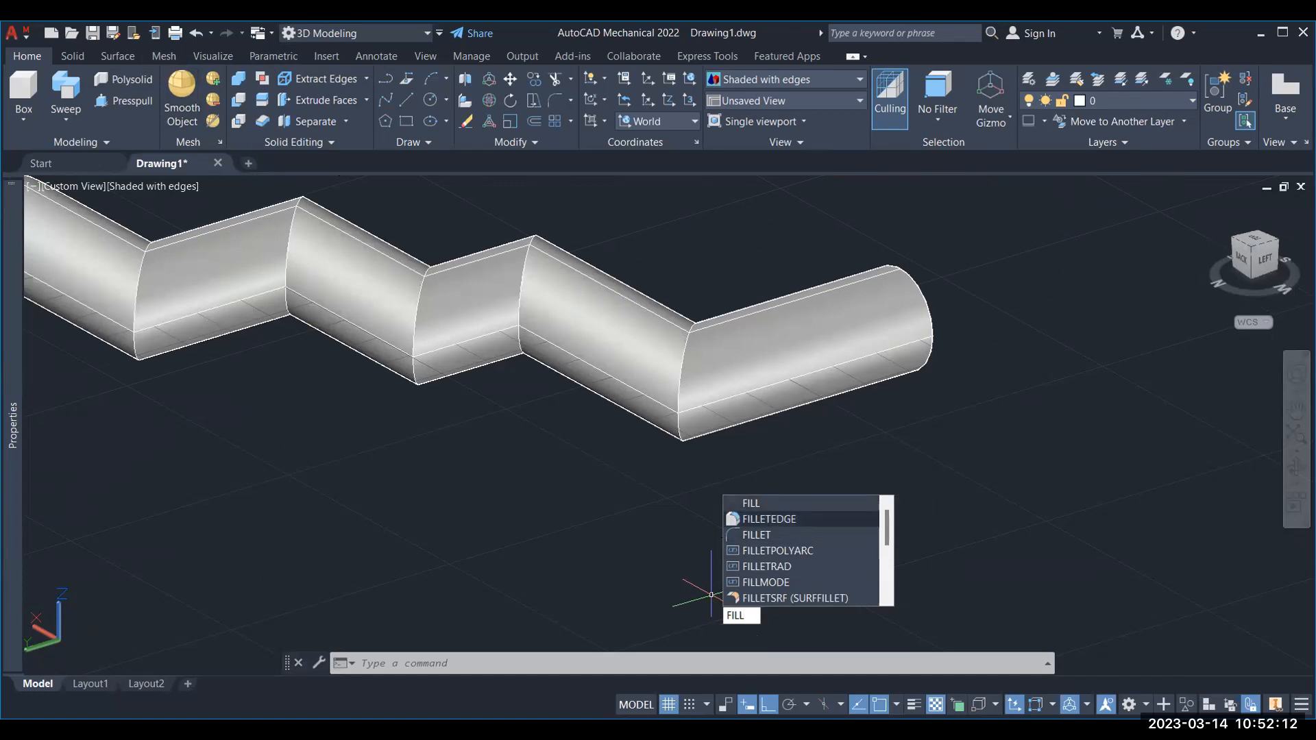
left_click(772, 519)
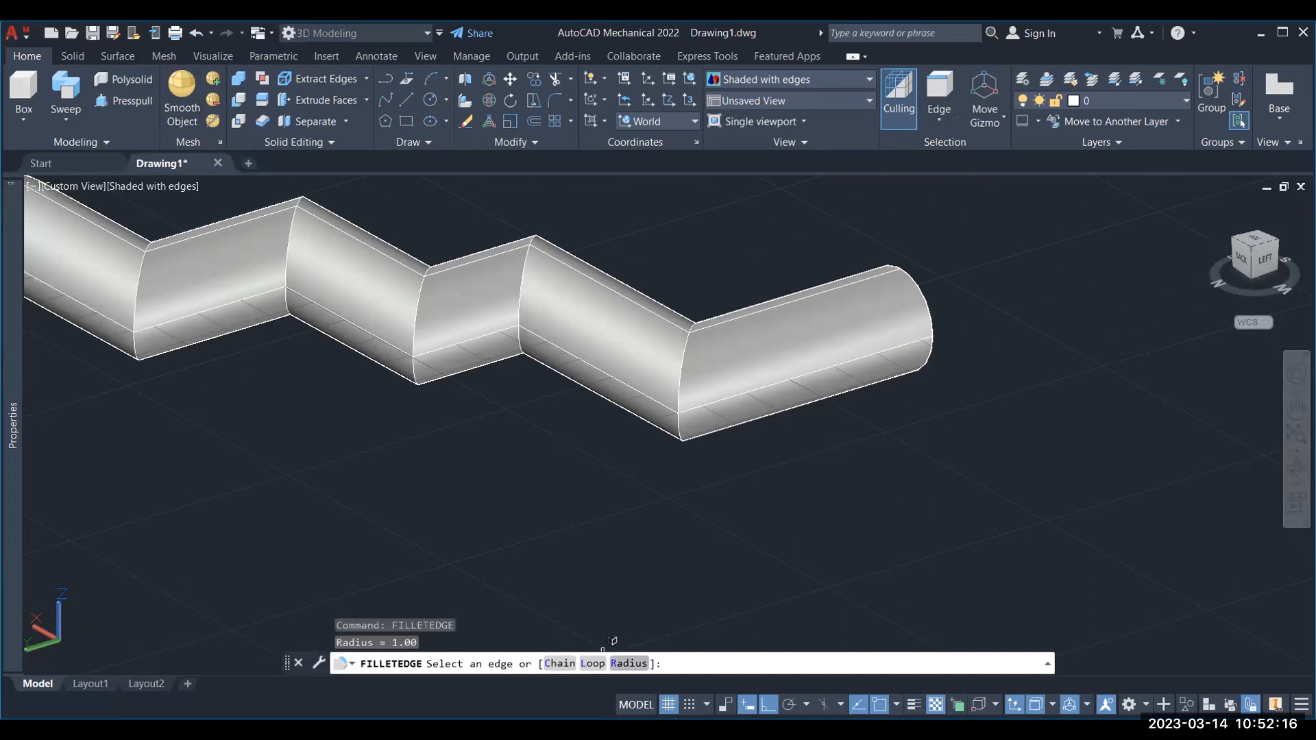
left_click(628, 663)
type("2.5")
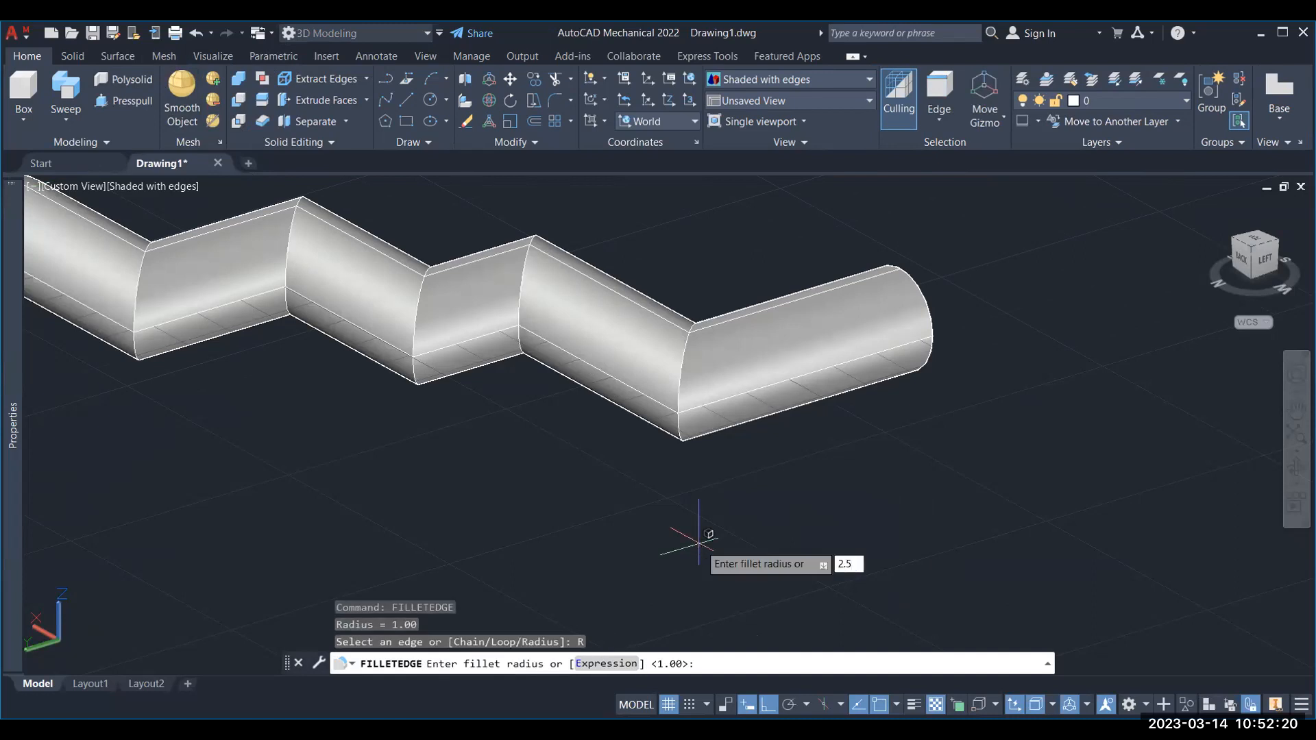
key("Return")
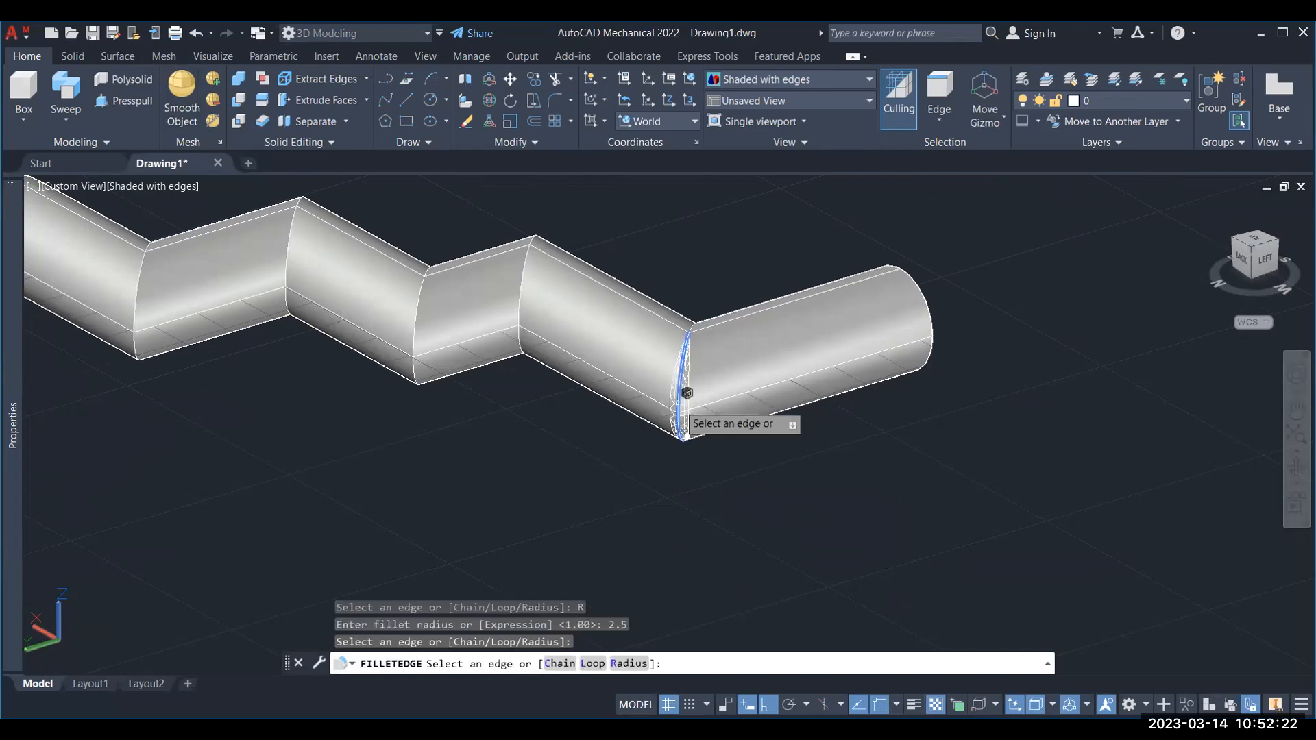
left_click(677, 402)
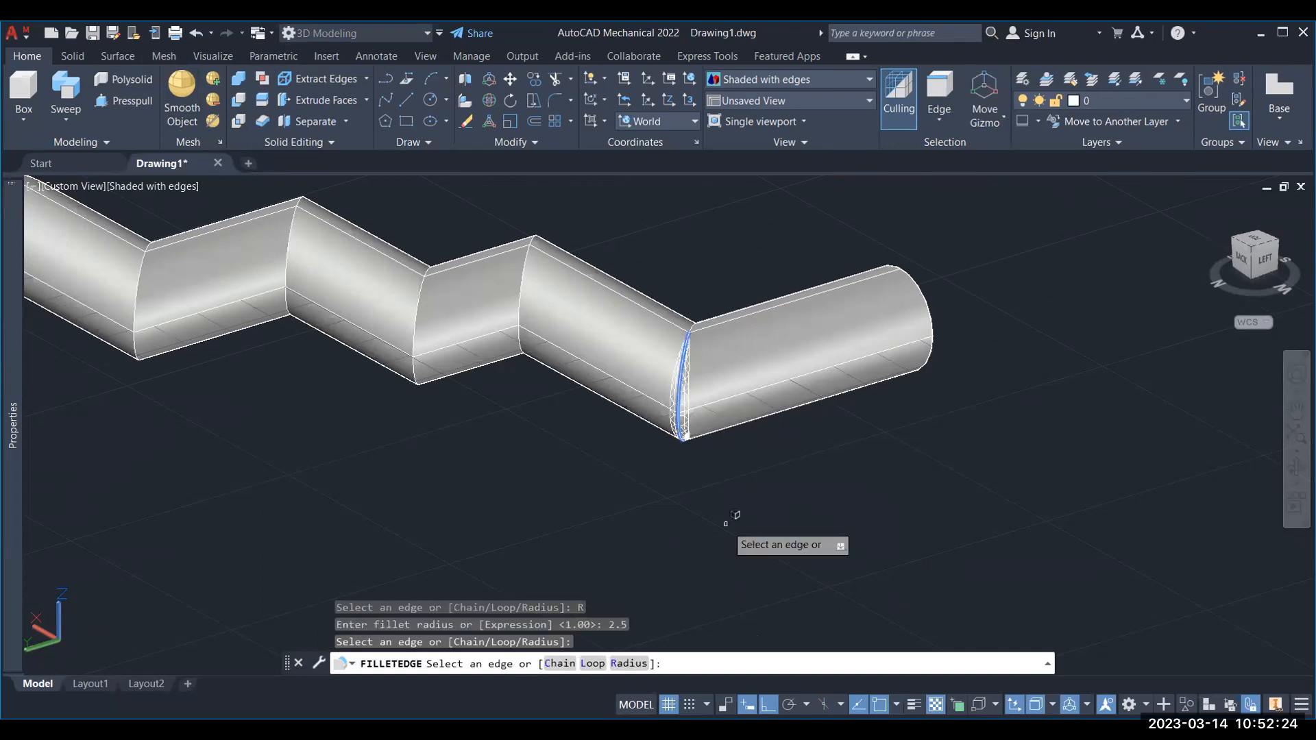
key("Return")
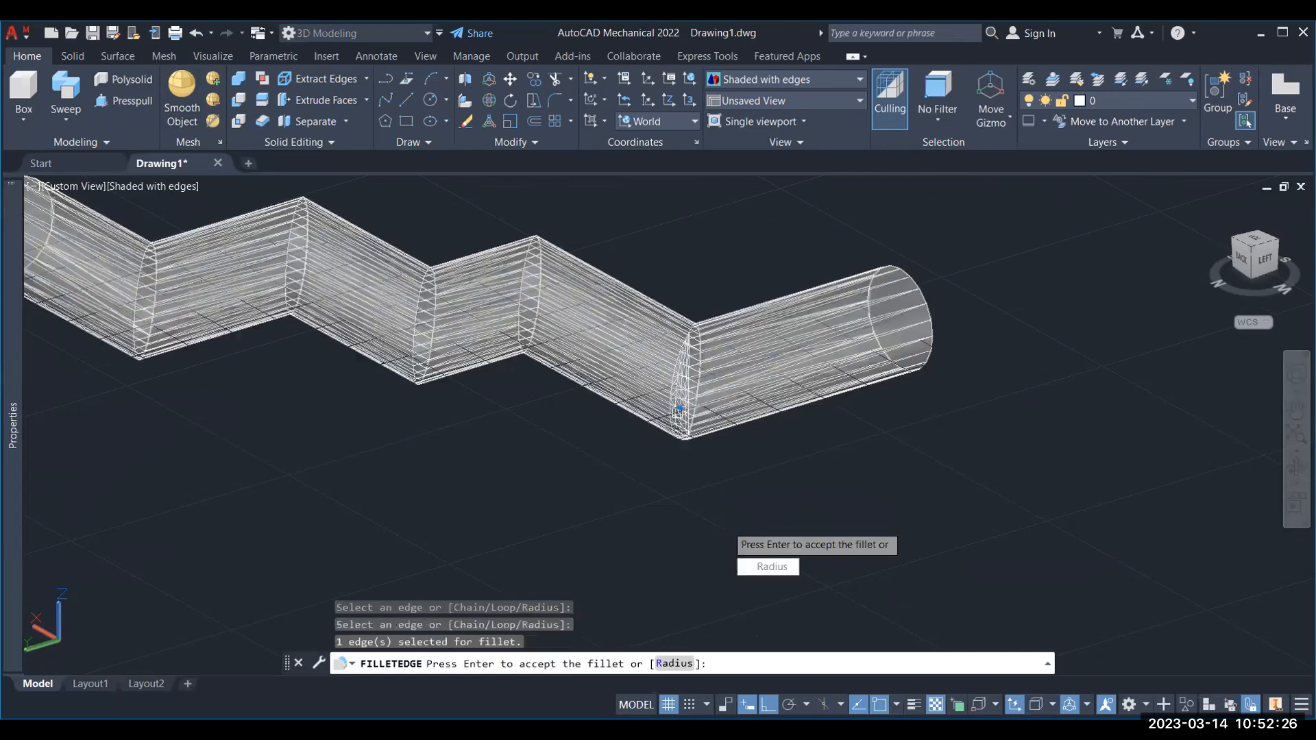
key("Escape")
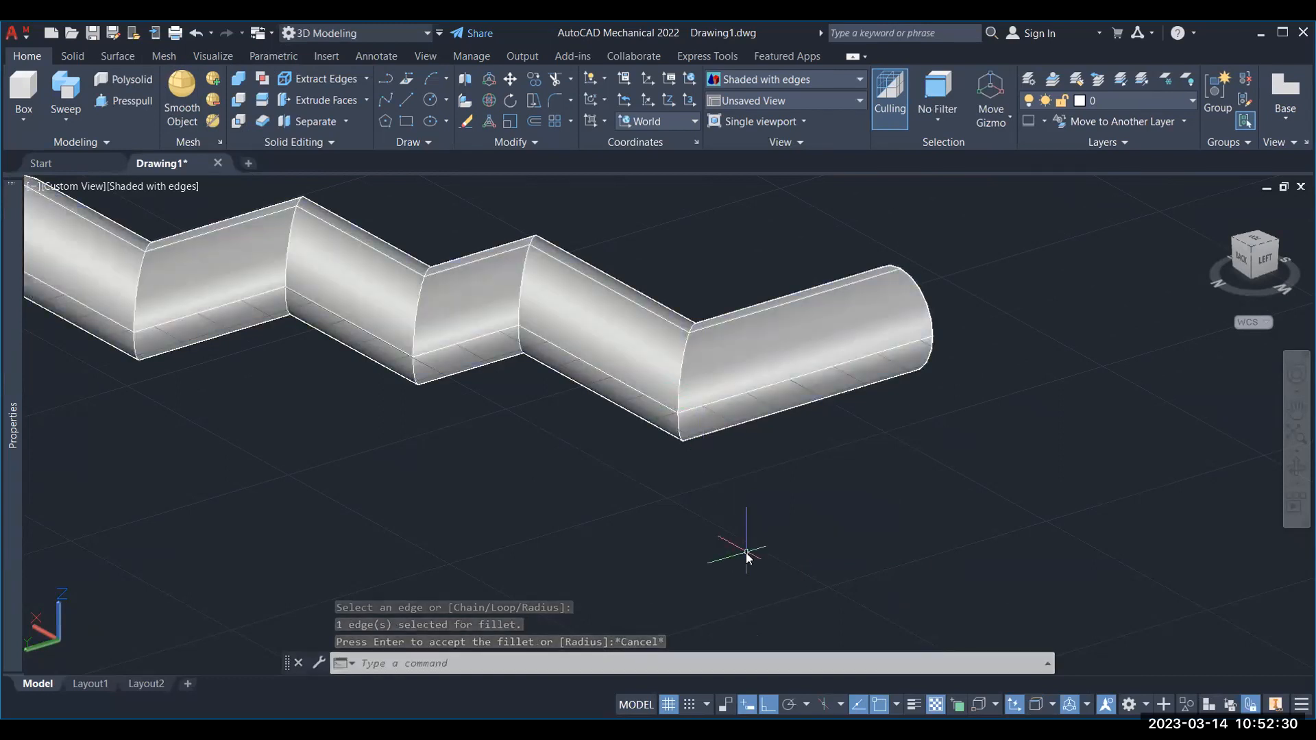
Fillet the outer edge of the pipe bend nearest the starting end with a radius of 5.
type("FILL")
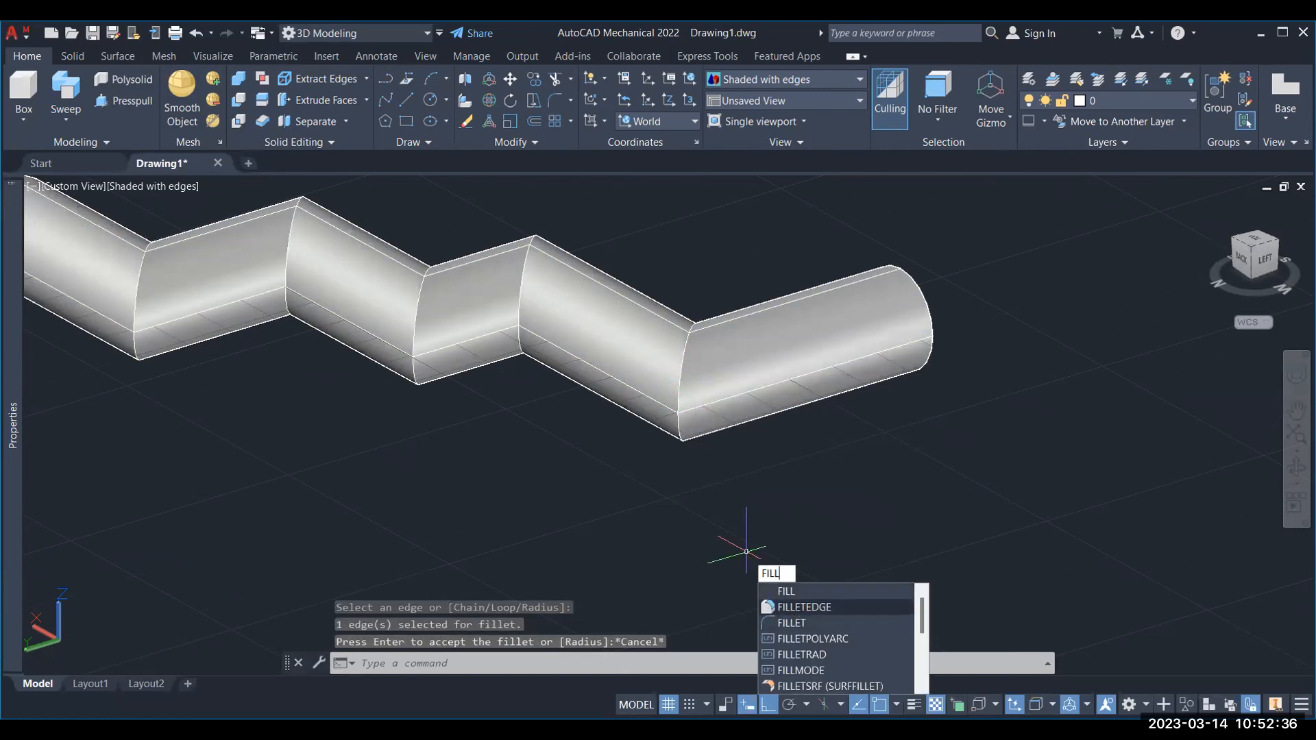
key("Return")
type("r")
key("Return")
type("5")
key("Return")
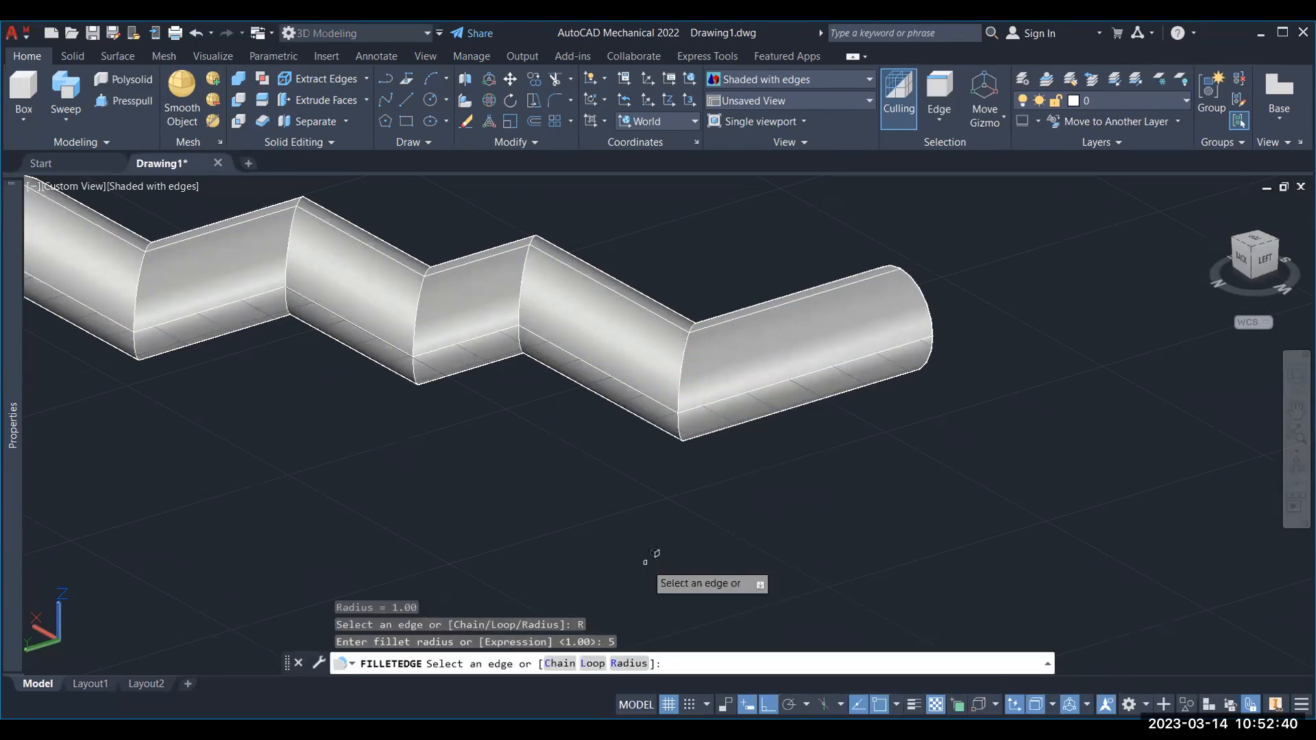
left_click(684, 432)
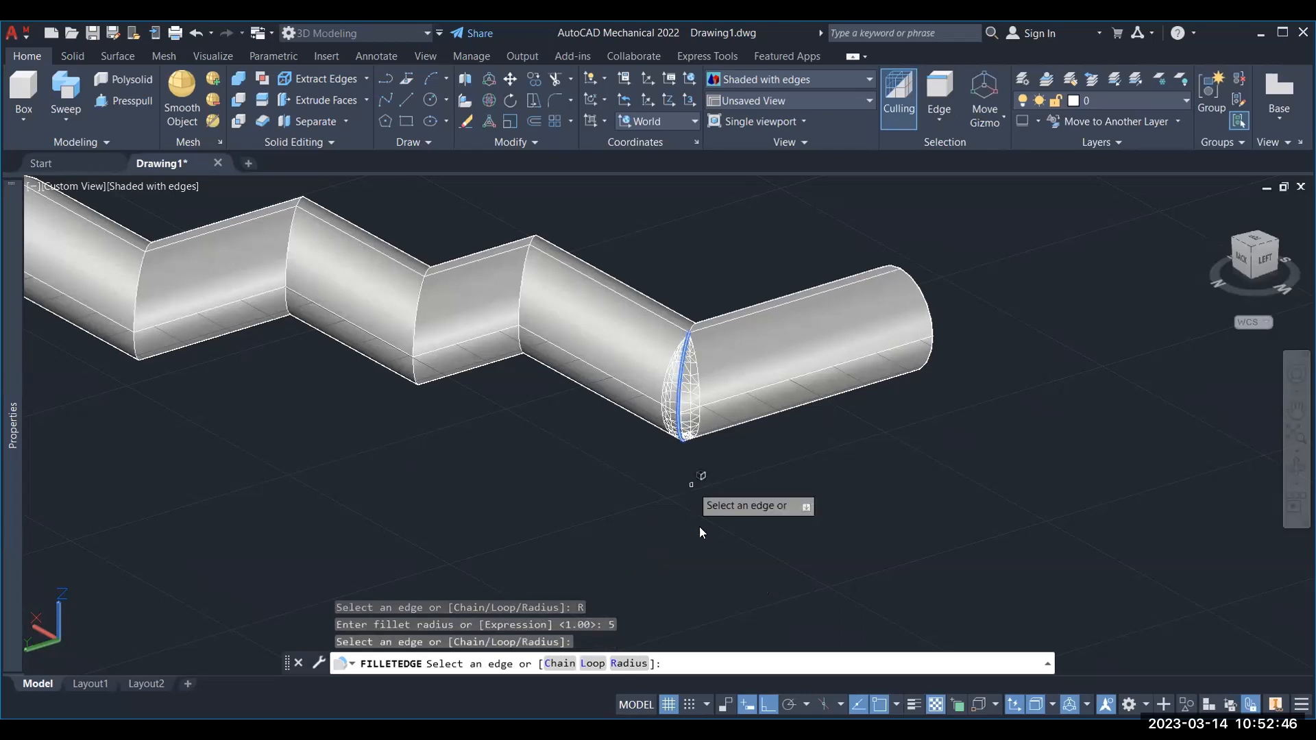
key("Return")
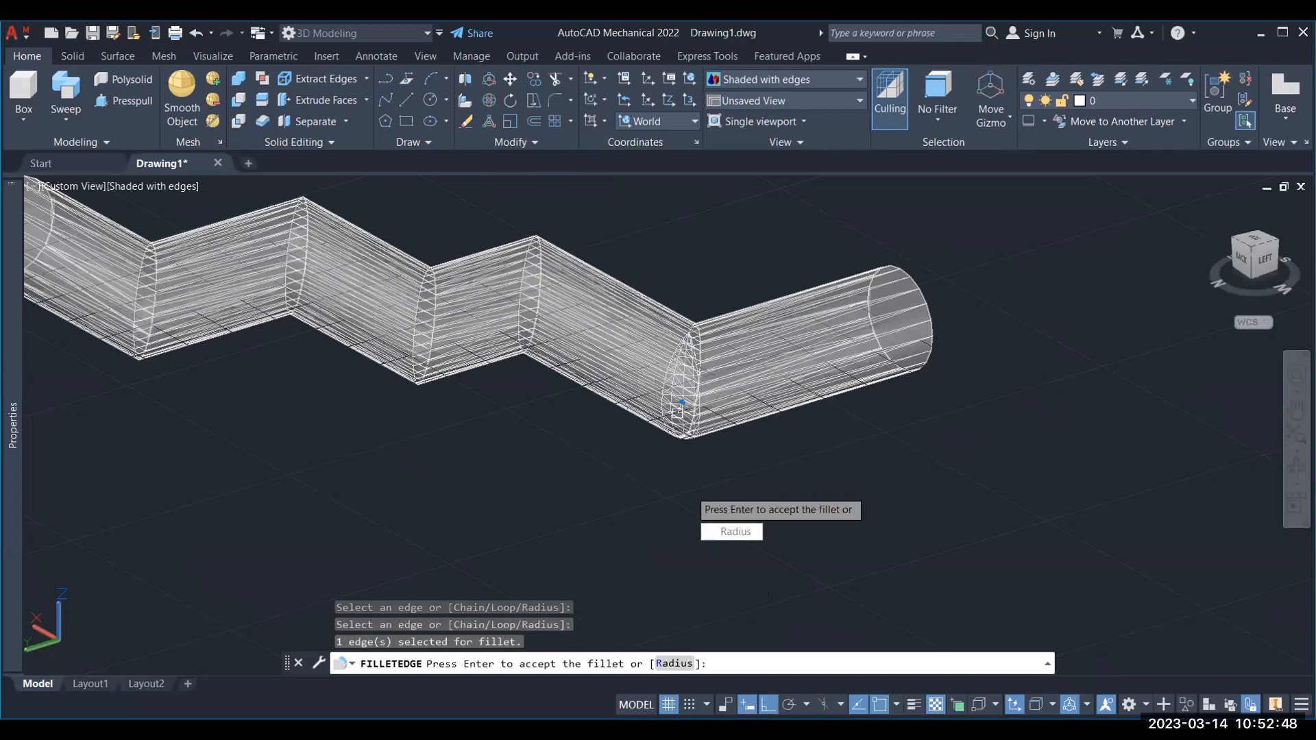
key("Return")
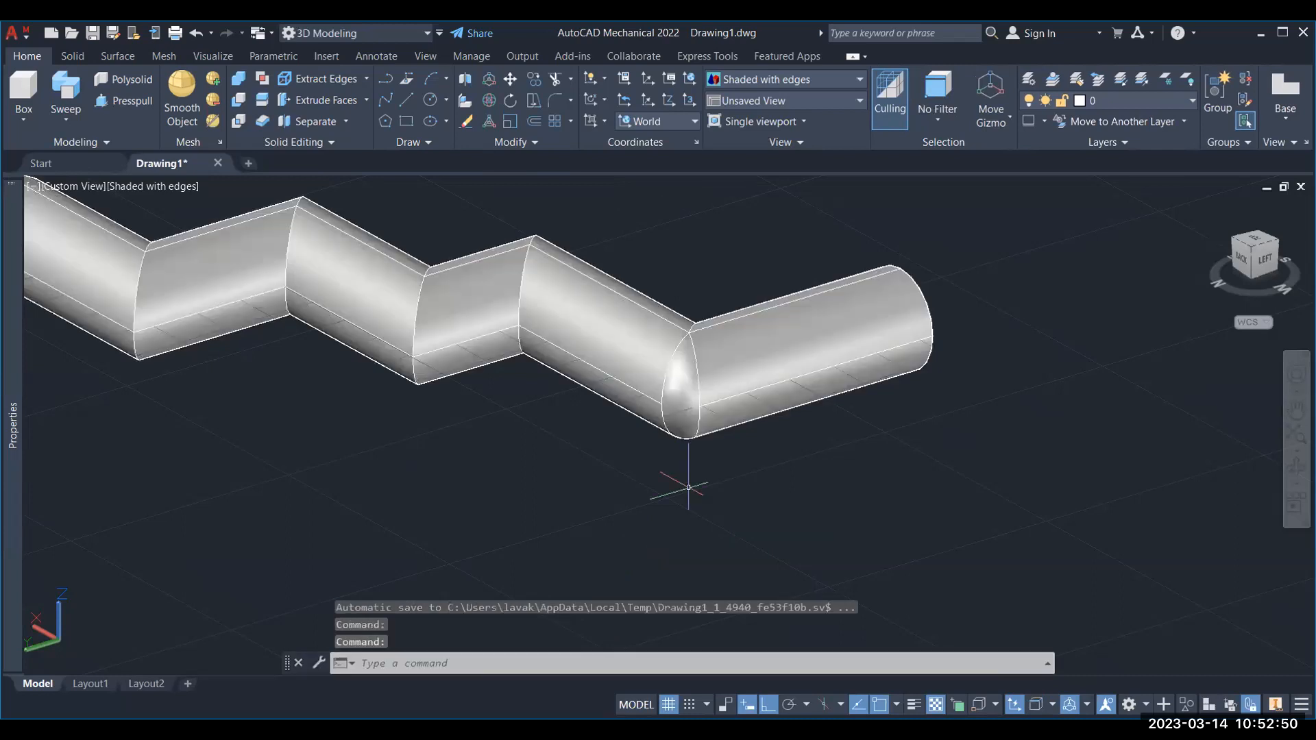
Fit the whole zigzag pipe in view and return to the SW Isometric view.
middle_click_drag(812, 505, 700, 528)
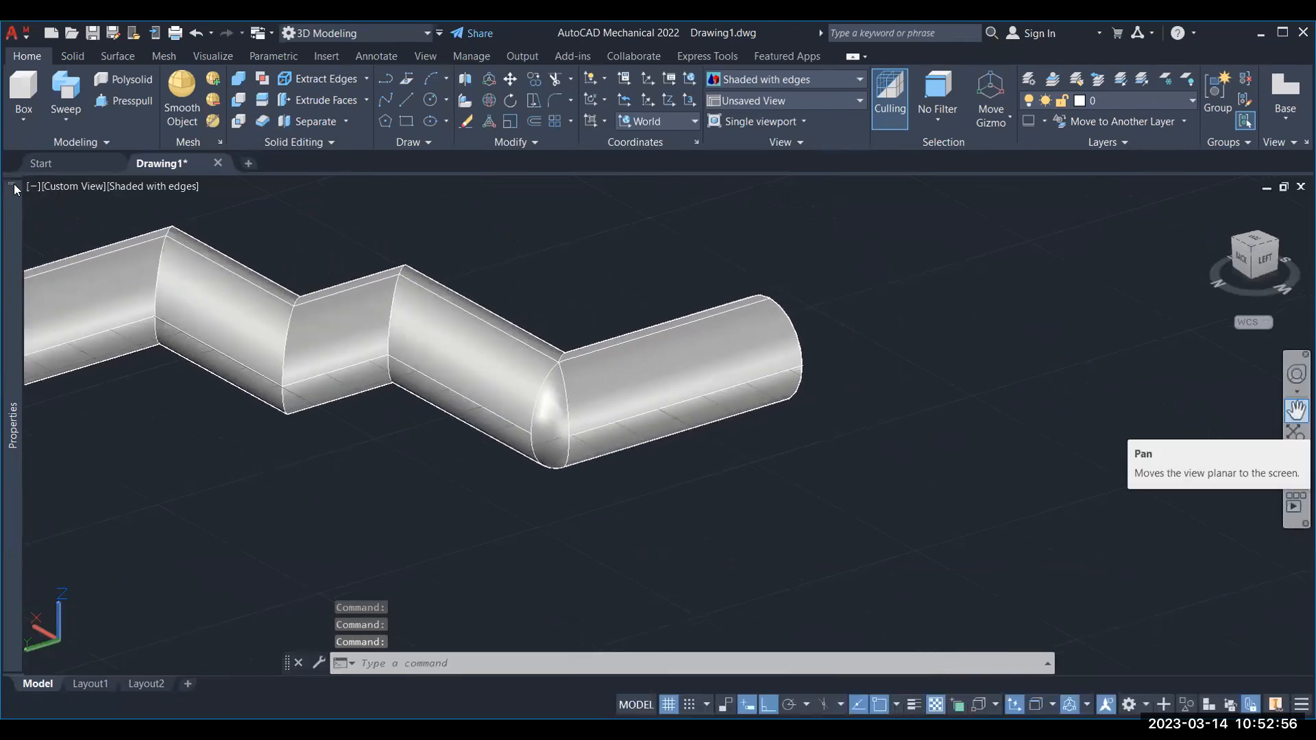
left_click(1295, 432)
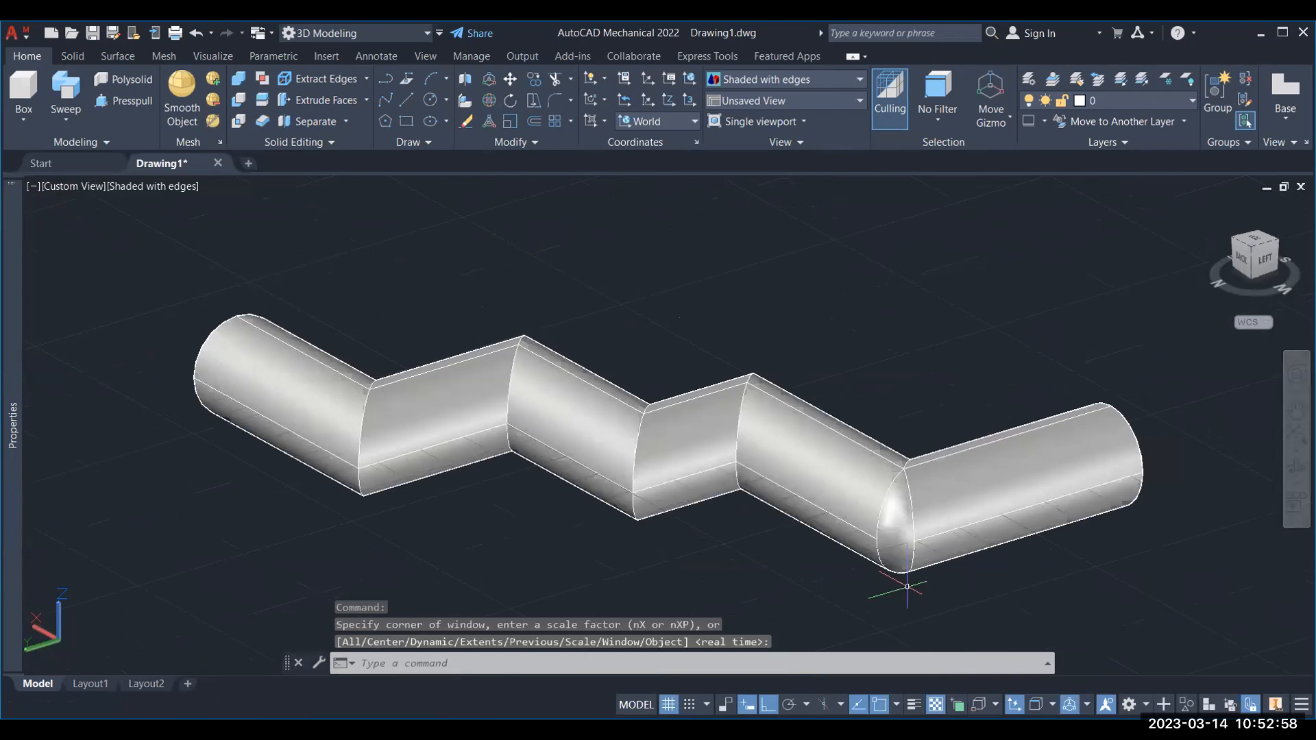
left_click(79, 187)
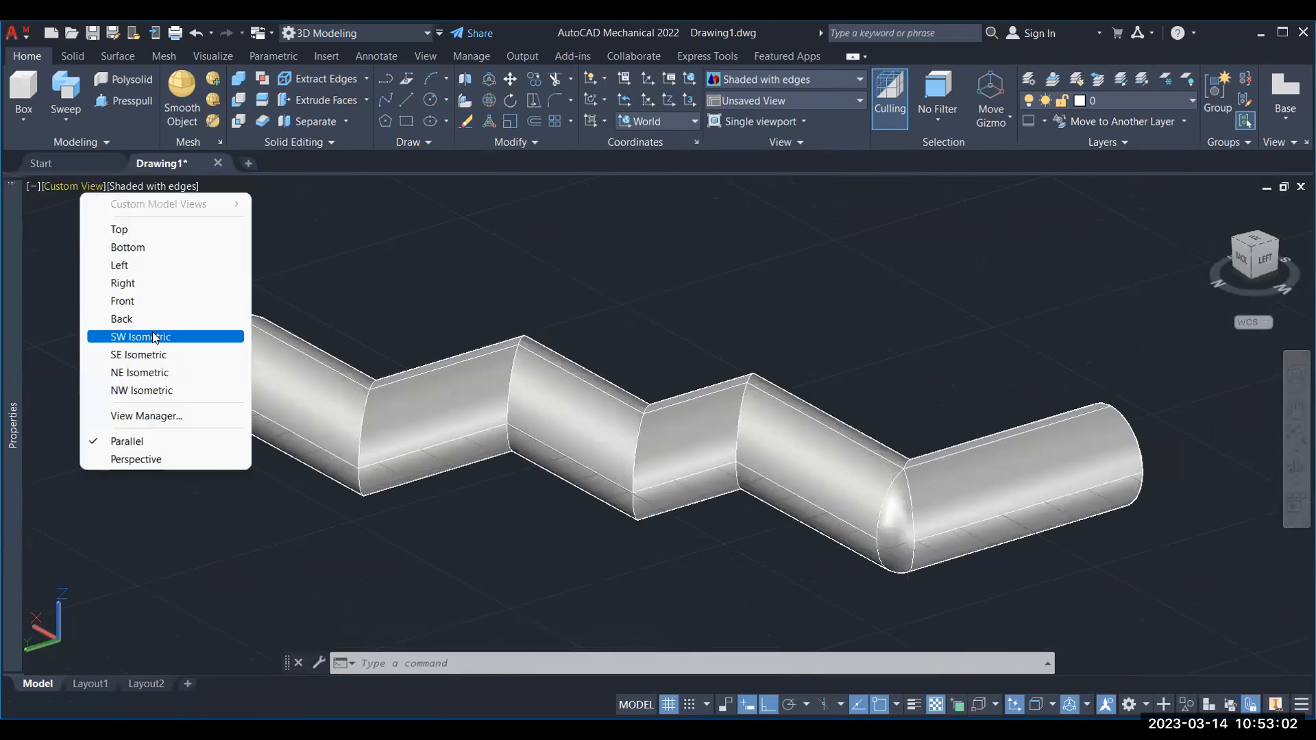
left_click(154, 337)
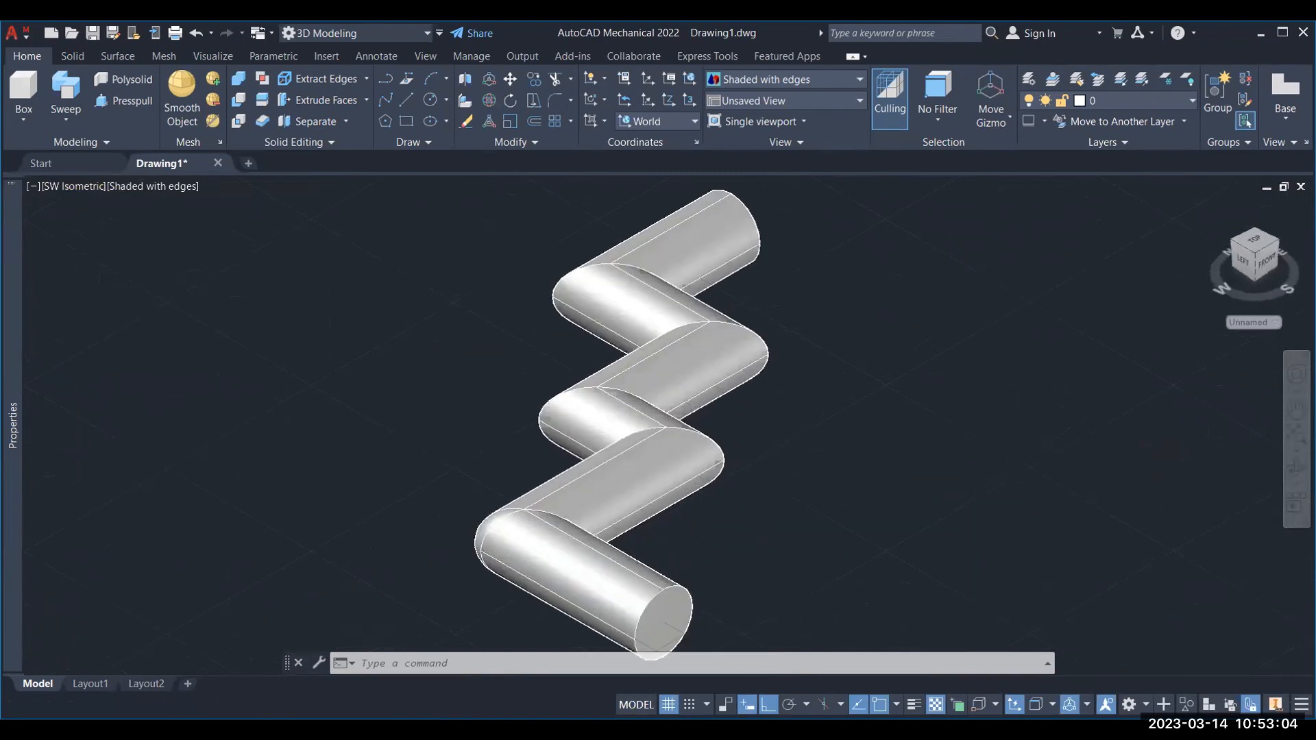
Examine the zigzag pipe from low and front-facing angles with 3D Orbit and return to the SW Isometric view.
middle_click_drag(825, 541, 919, 507)
middle_click_drag(923, 450, 897, 485, "shift")
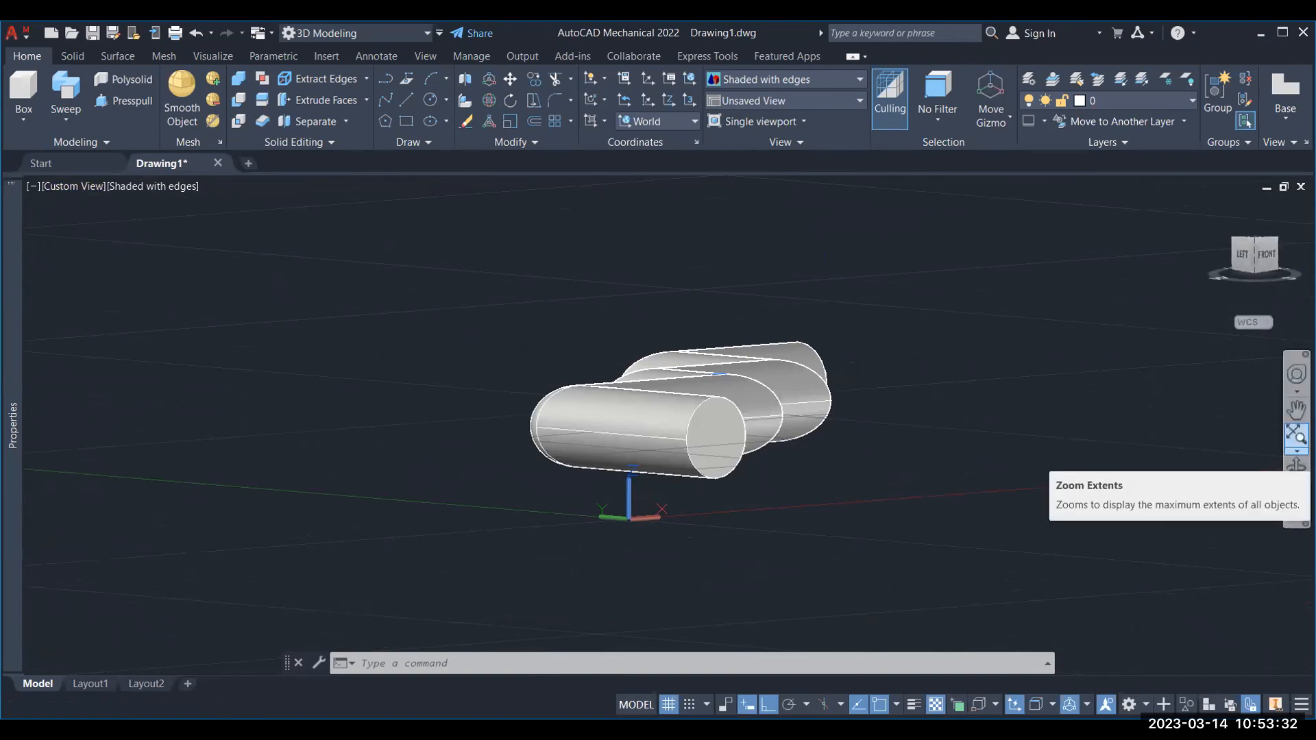
left_click(1296, 468)
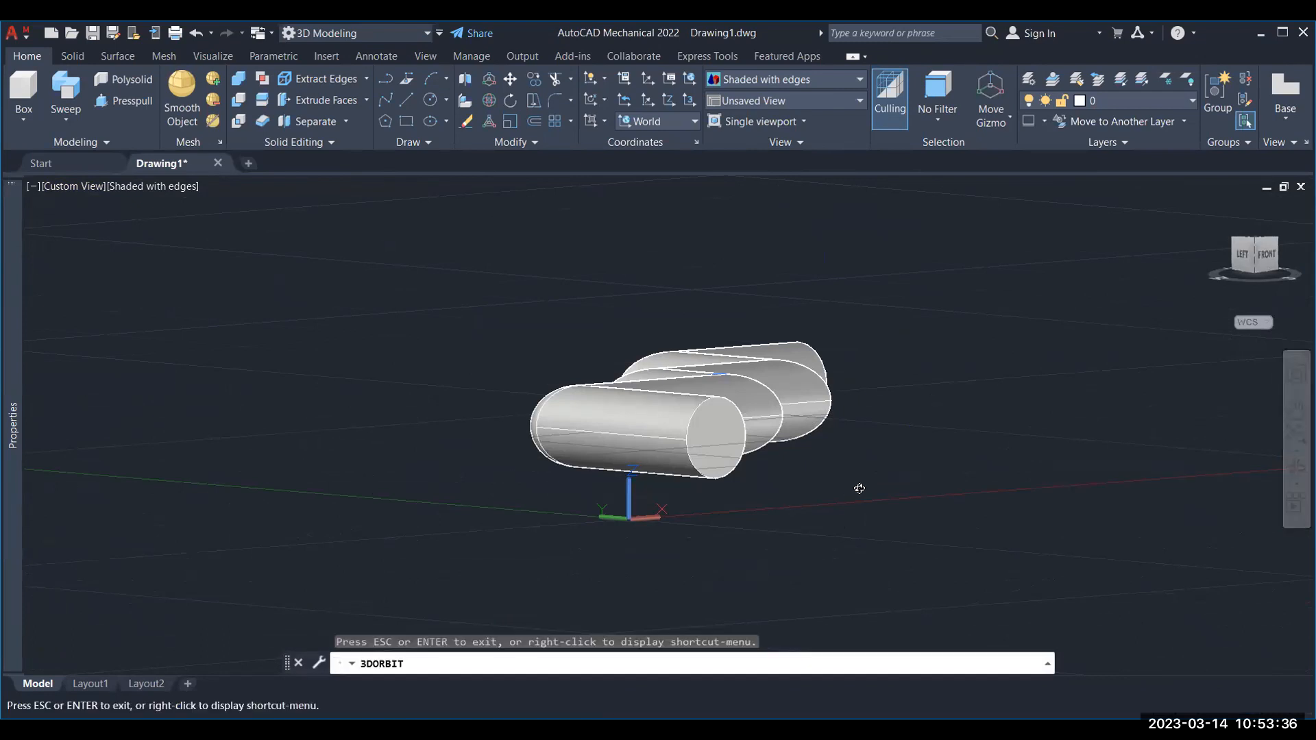
middle_click_drag(795, 508, 878, 455)
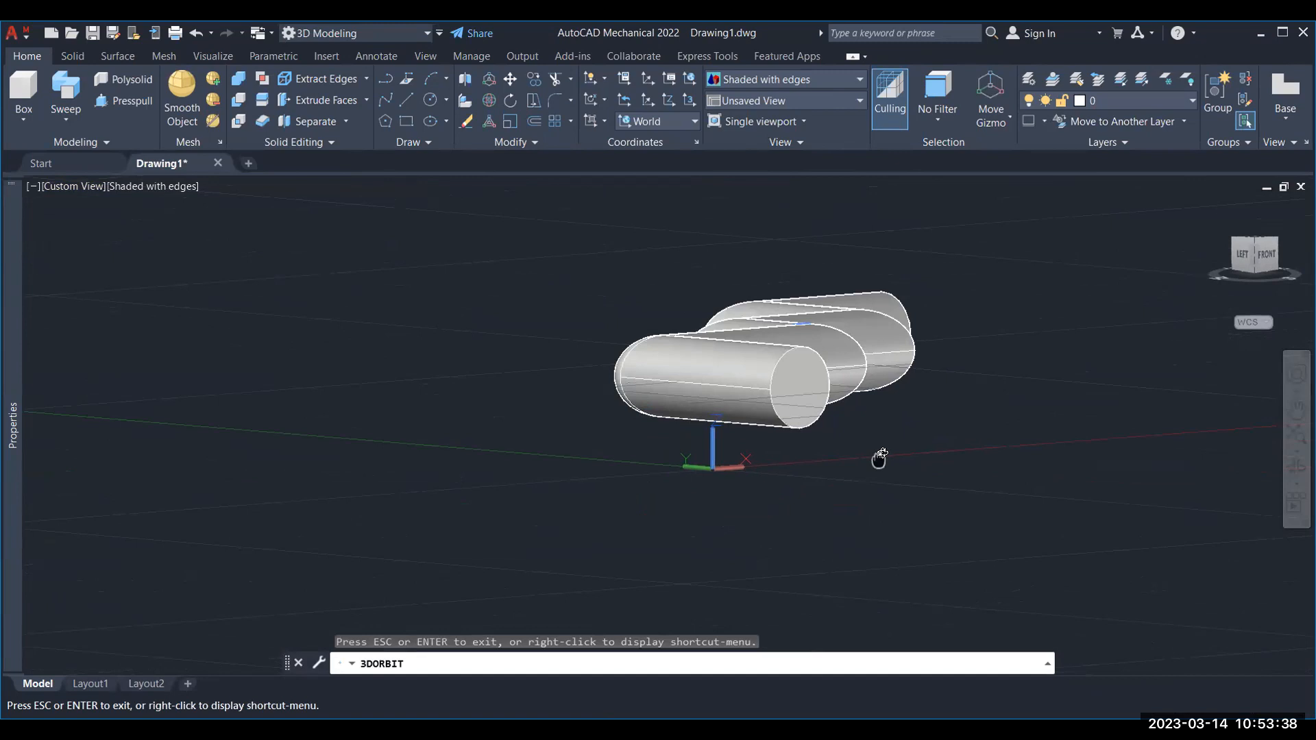
left_click_drag(879, 462, 93, 223)
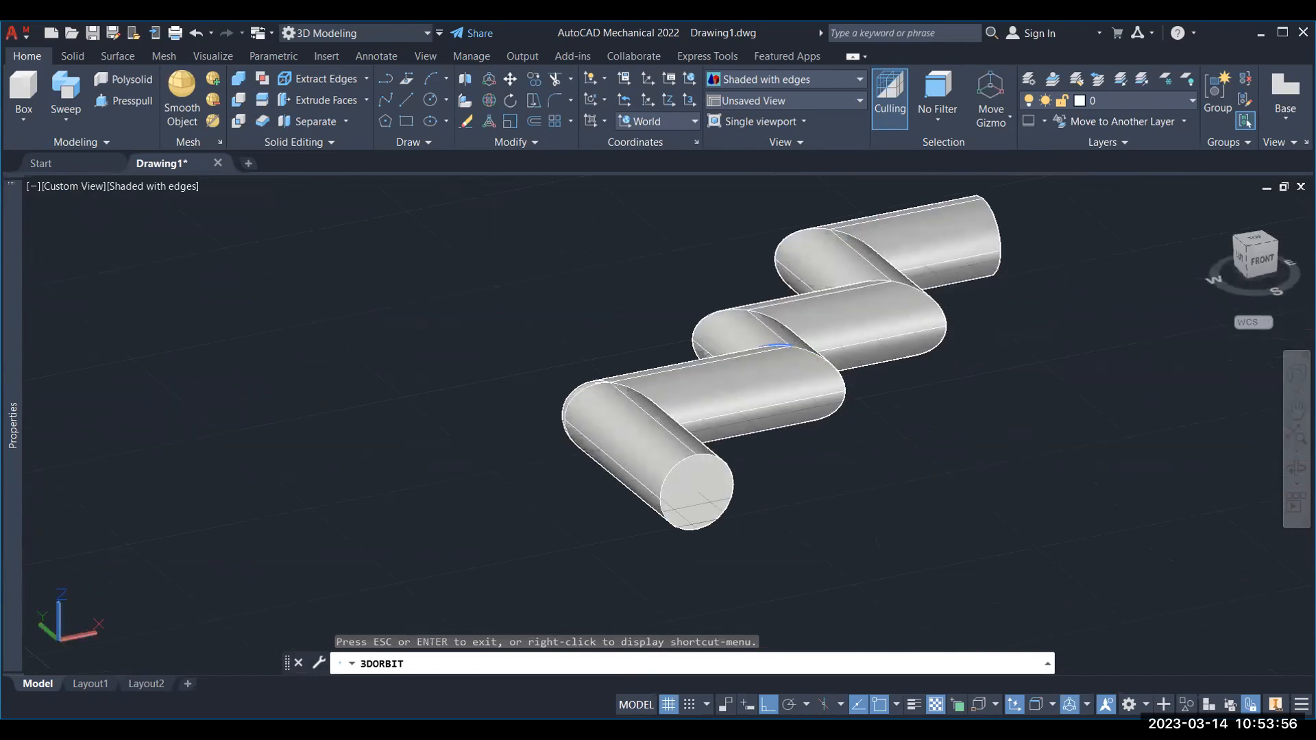
key("Escape")
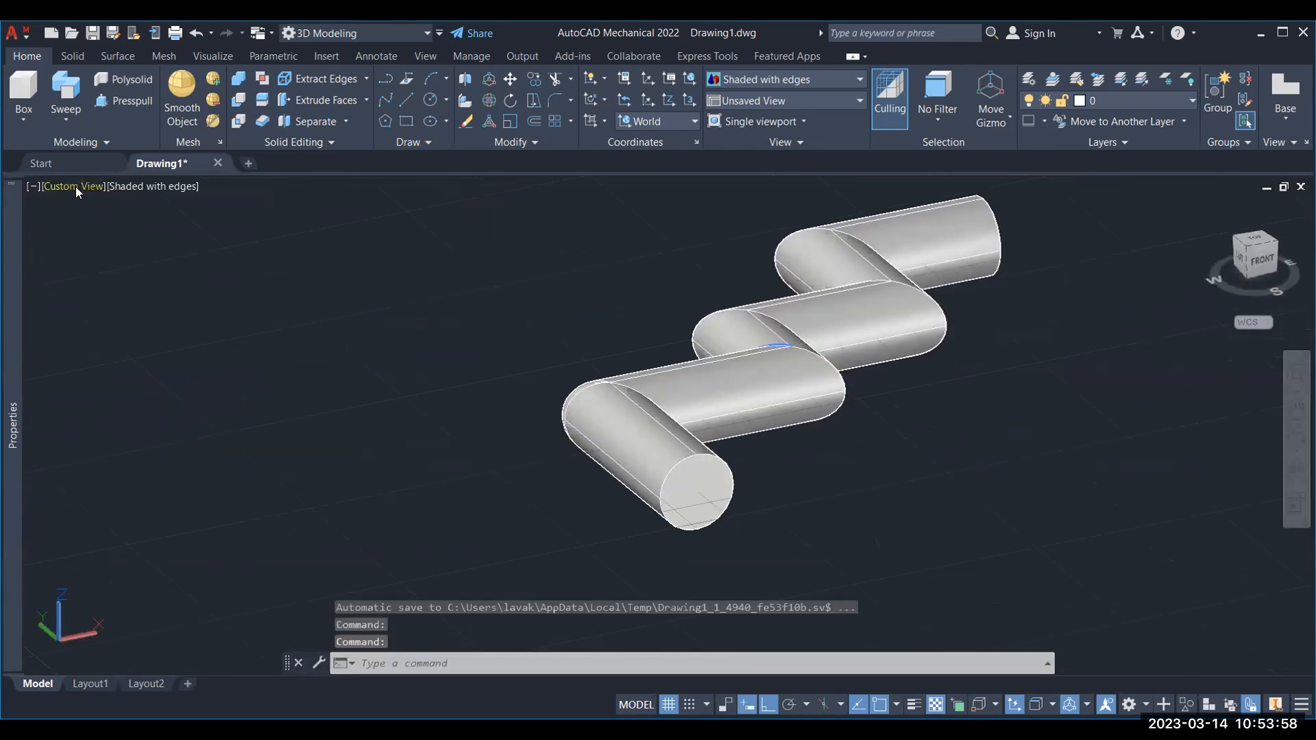
left_click(76, 187)
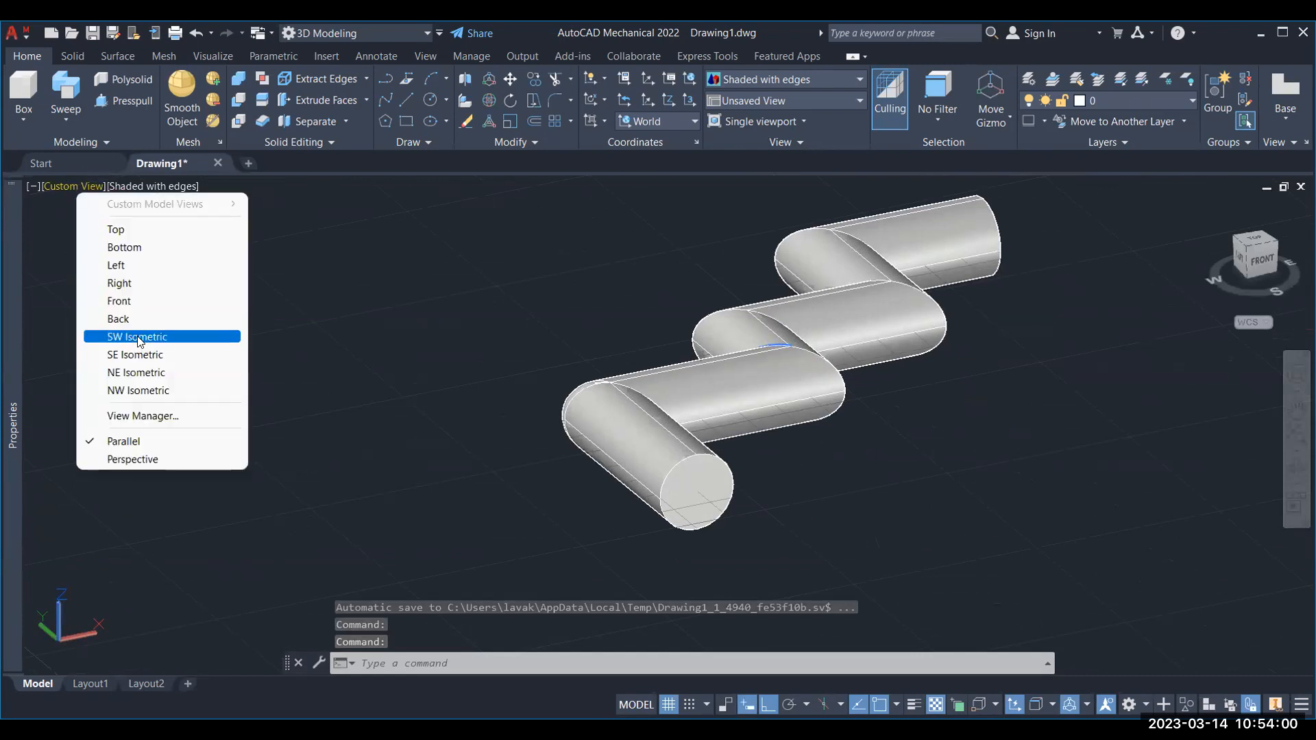
left_click(140, 338)
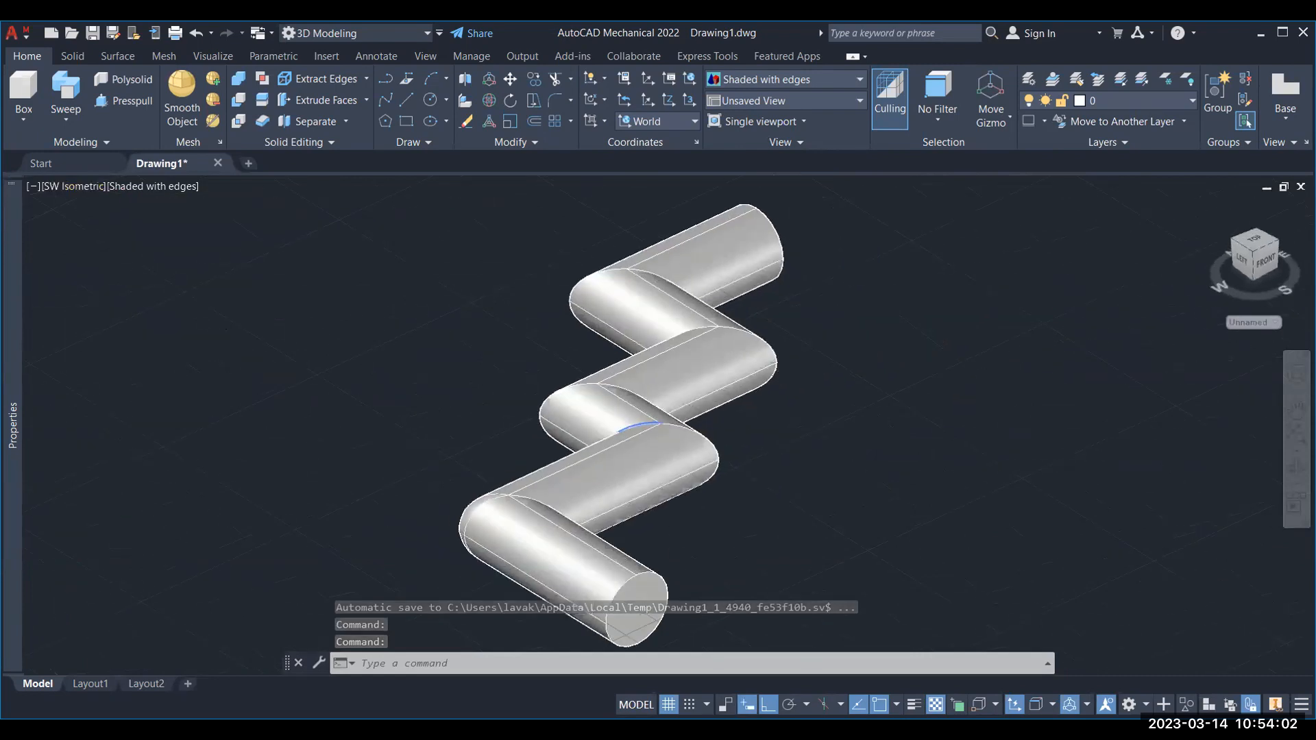
Erase the entire zigzag pipe from the drawing.
middle_click_drag(831, 376, 807, 417, "shift")
scroll(806, 342, "down", 2)
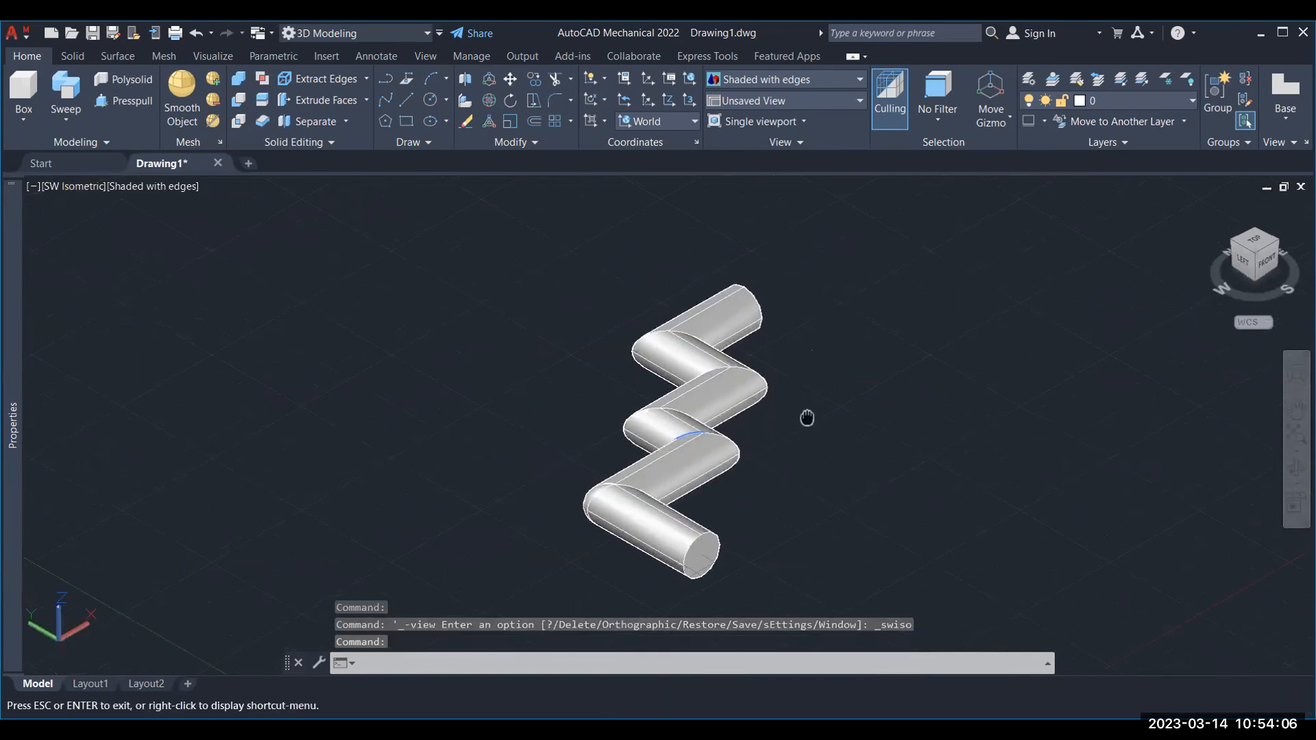
key("Escape")
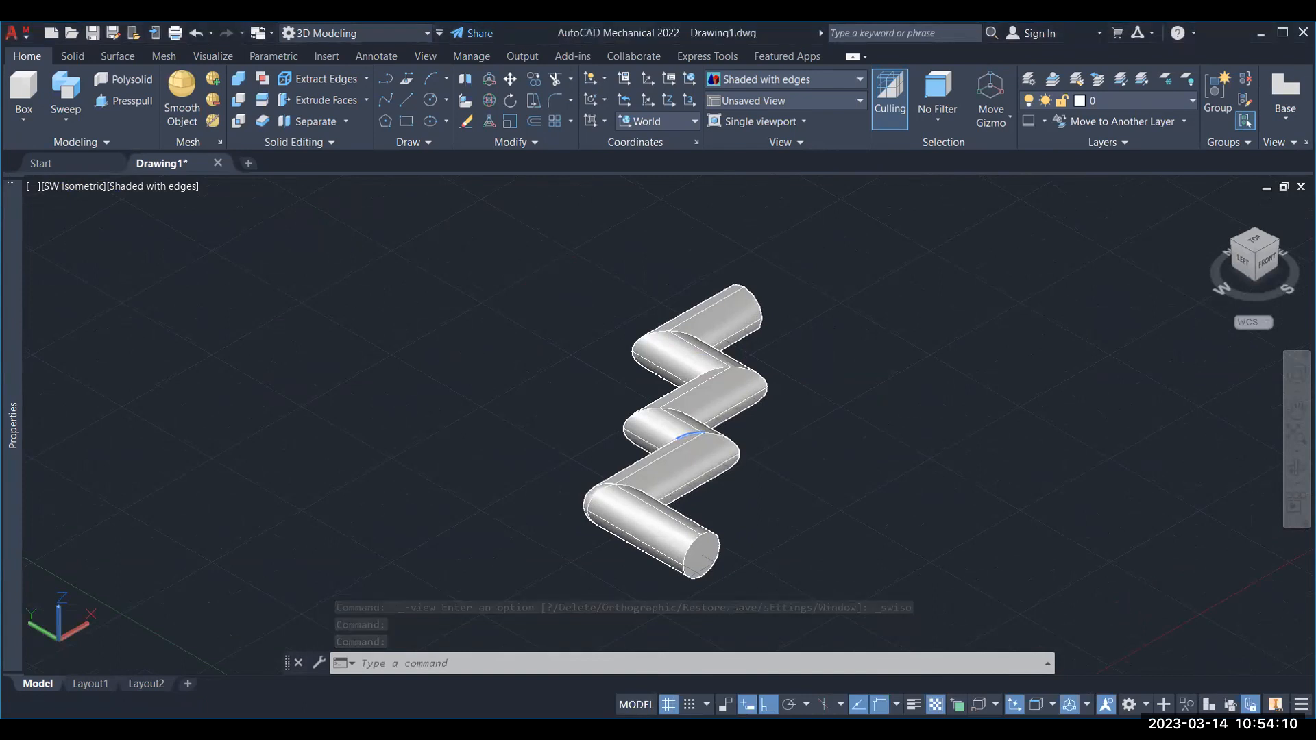
left_click(540, 277)
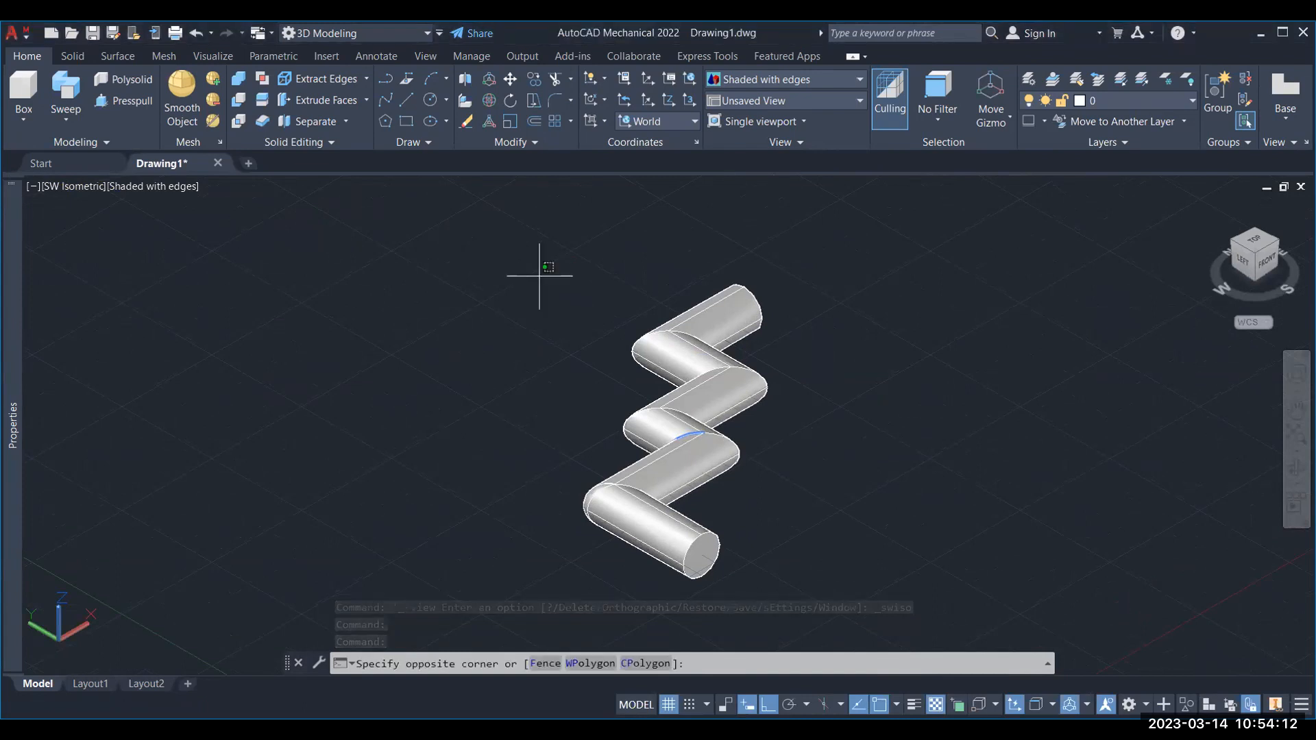
left_click(939, 602)
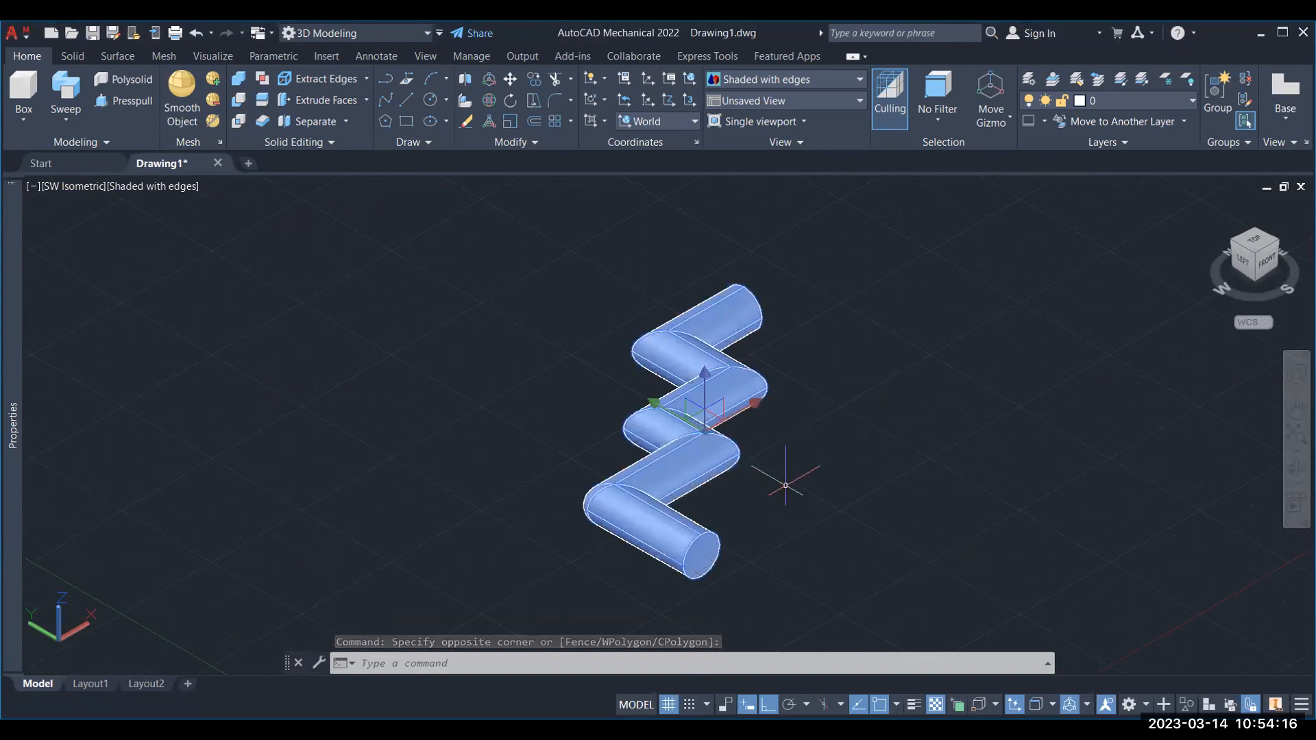
middle_click_drag(561, 410, 605, 443)
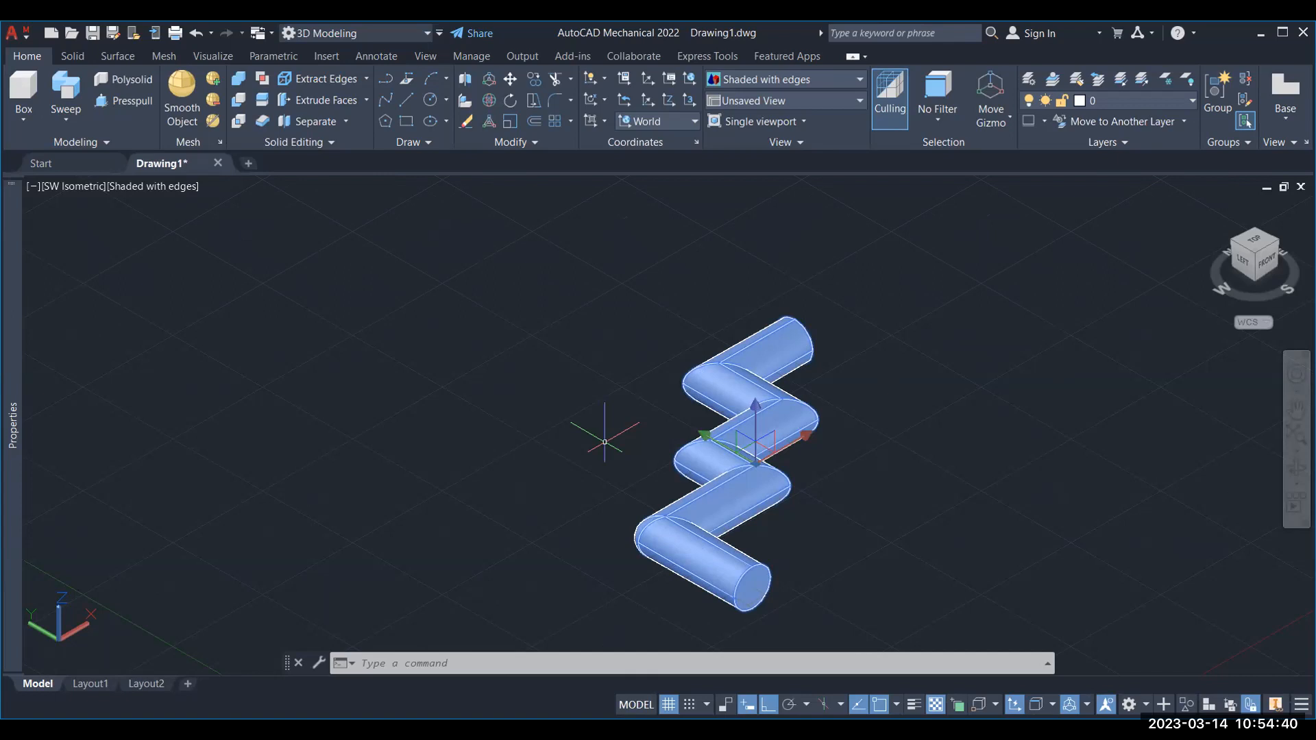
type("ERASE")
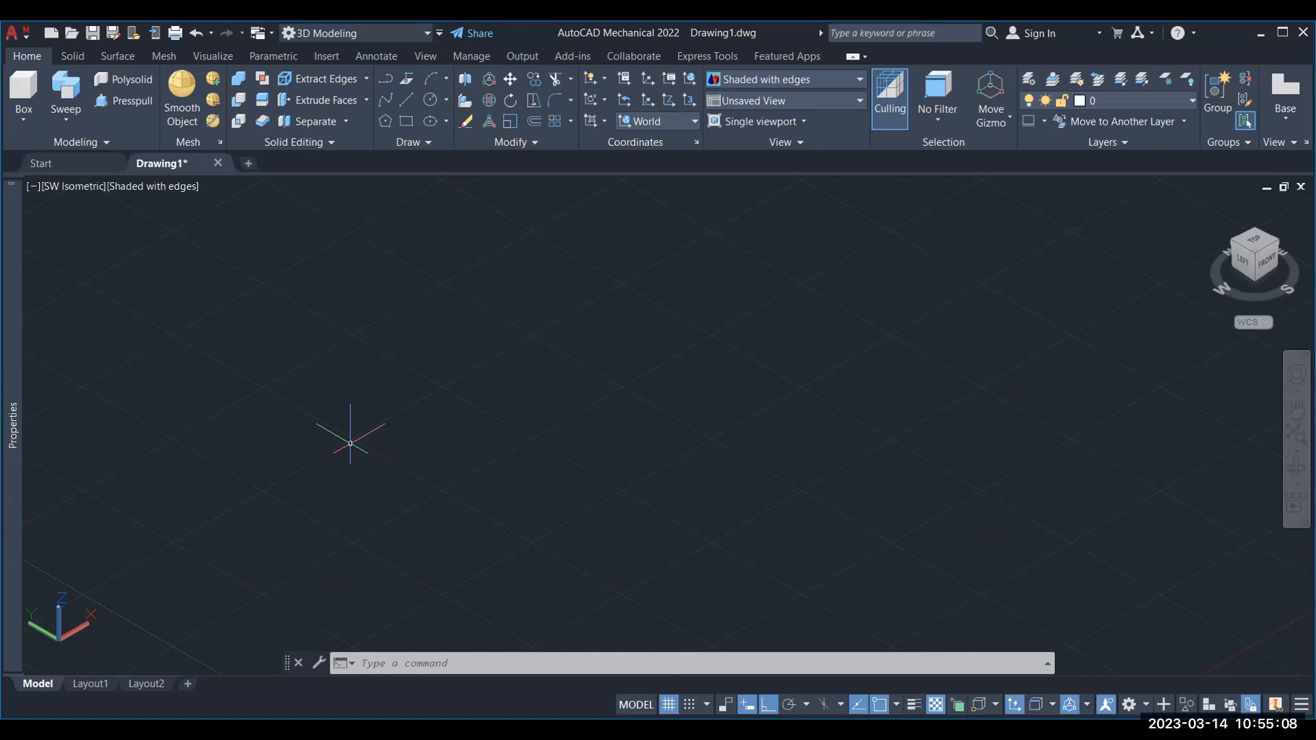
Create a solid cylinder with a base radius of 50 and a height of 70 in the empty model space.
type("CYL")
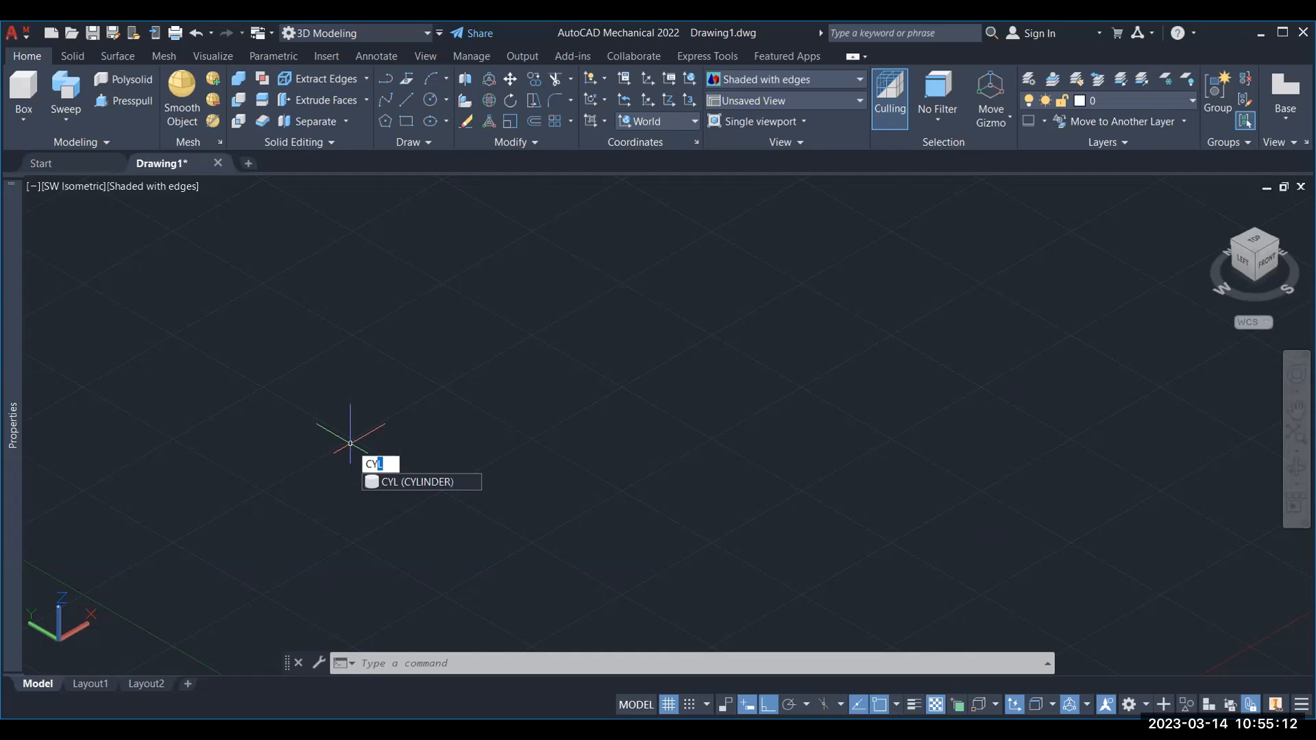
key("Return")
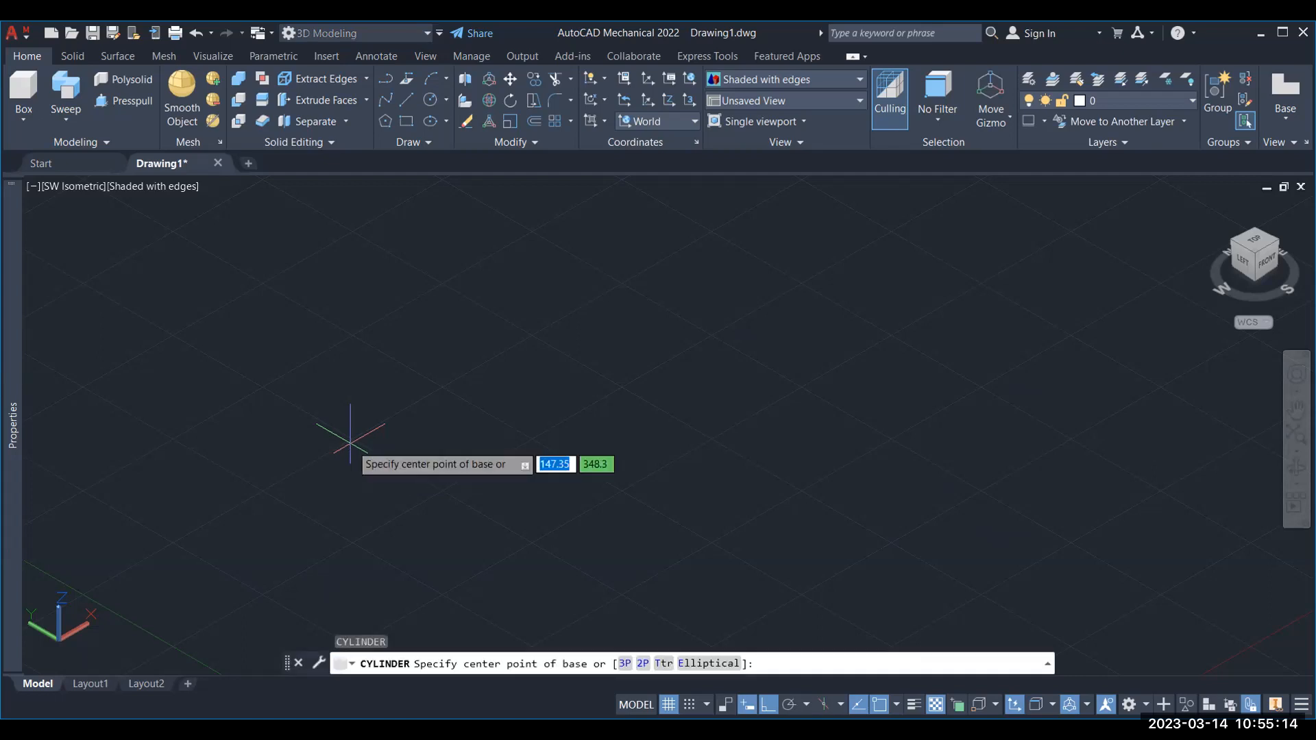
left_click(422, 494)
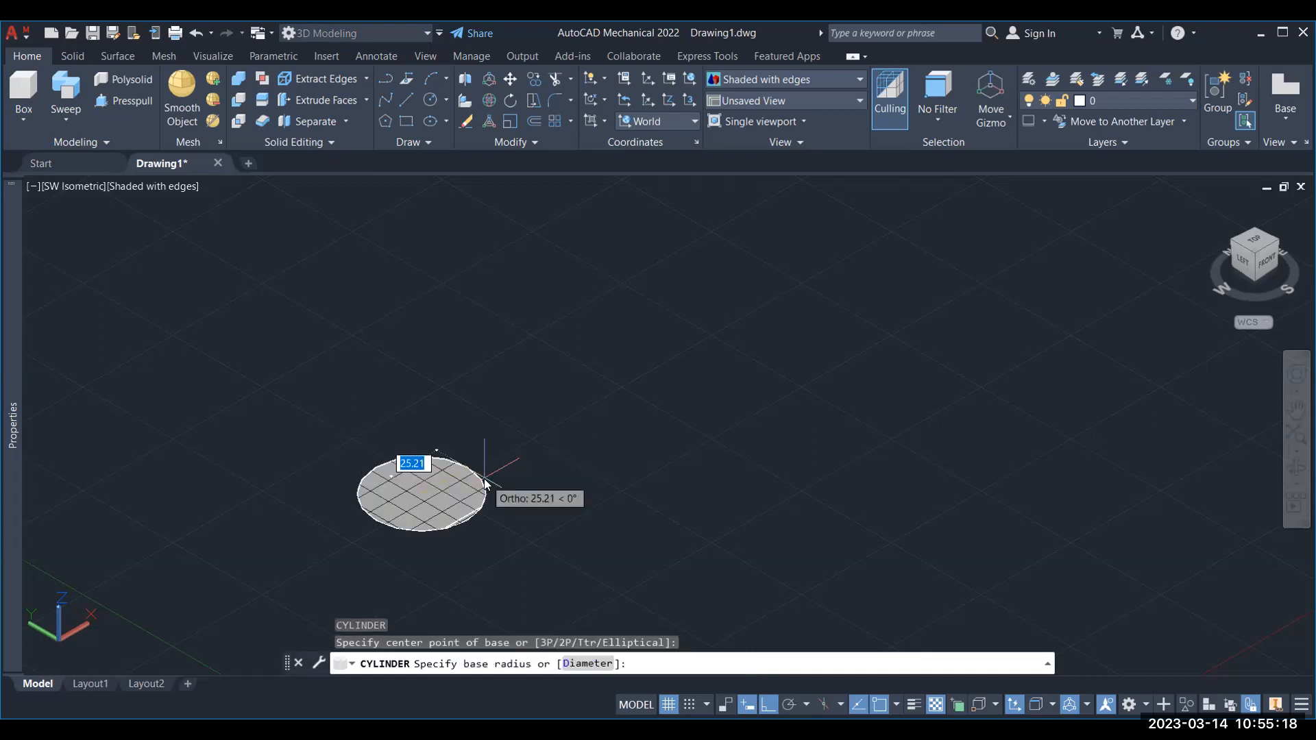
type("50")
key("Return")
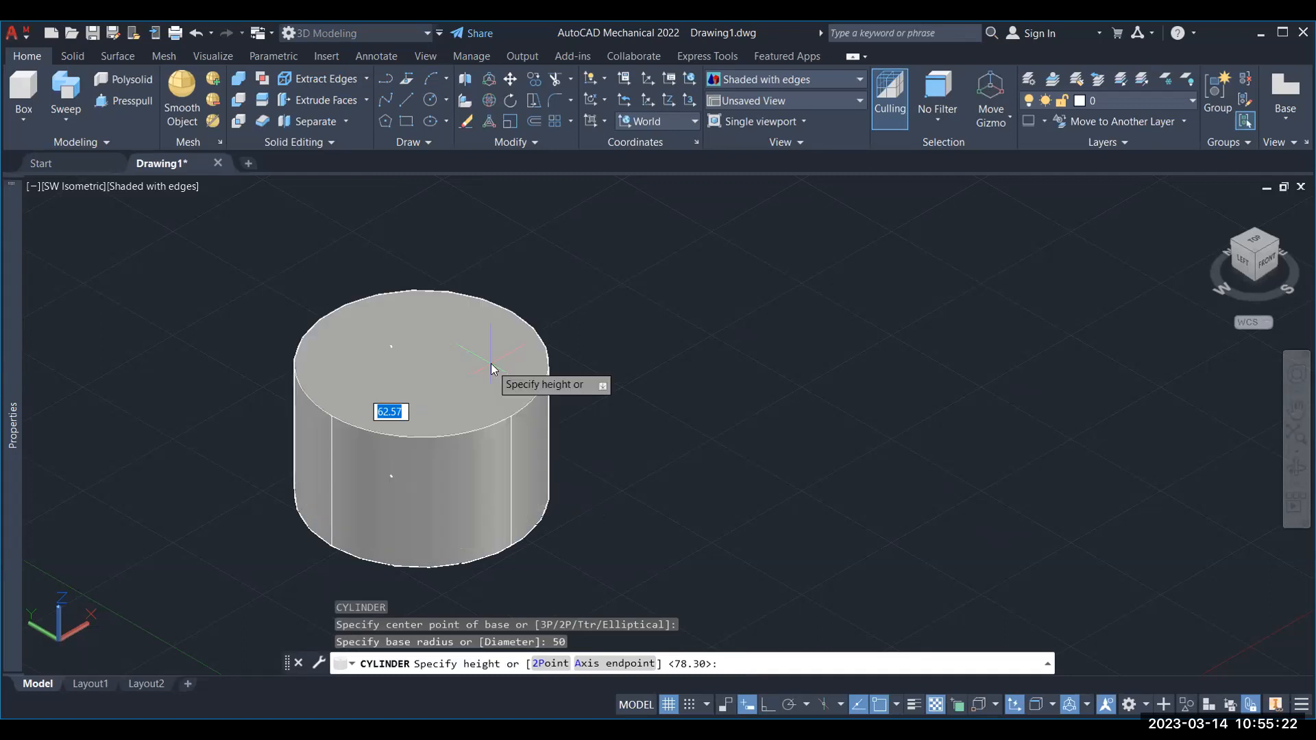
left_click(491, 362)
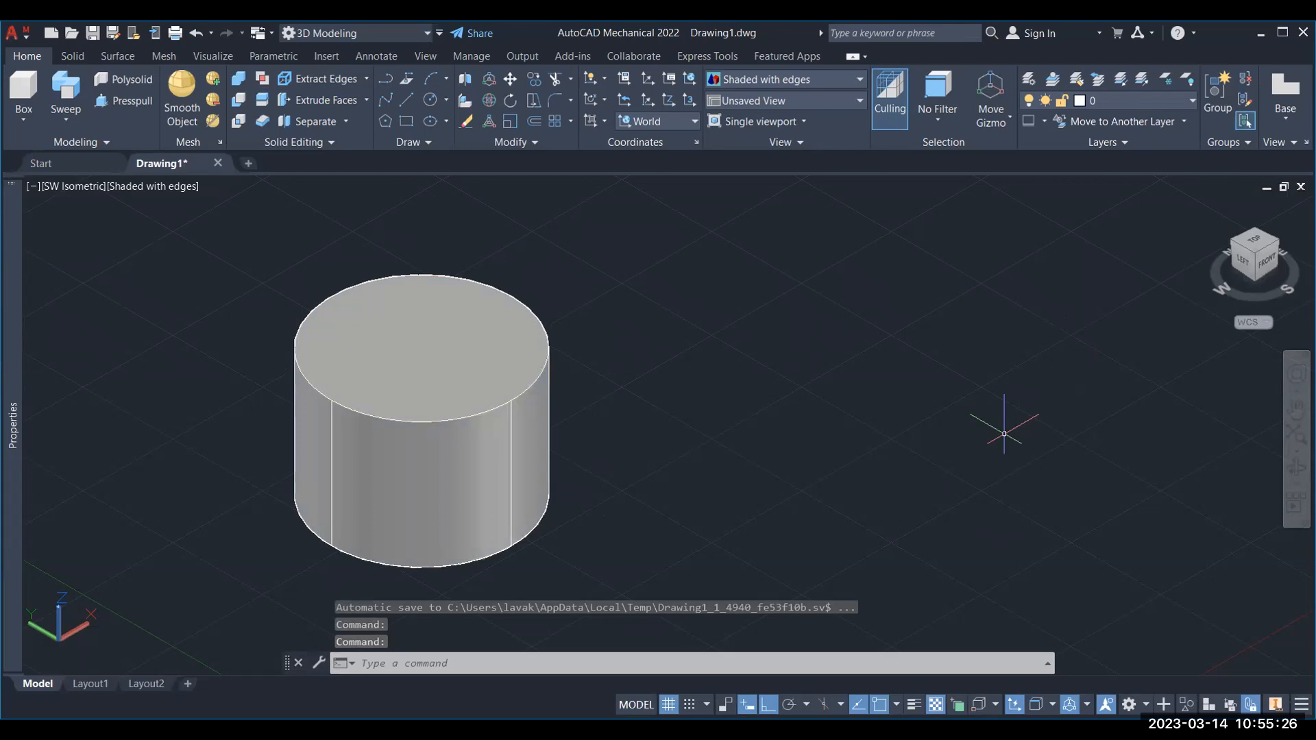
Create a solid cone beside the cylinder with a base radius of 40 and a height of 60.
type("CON")
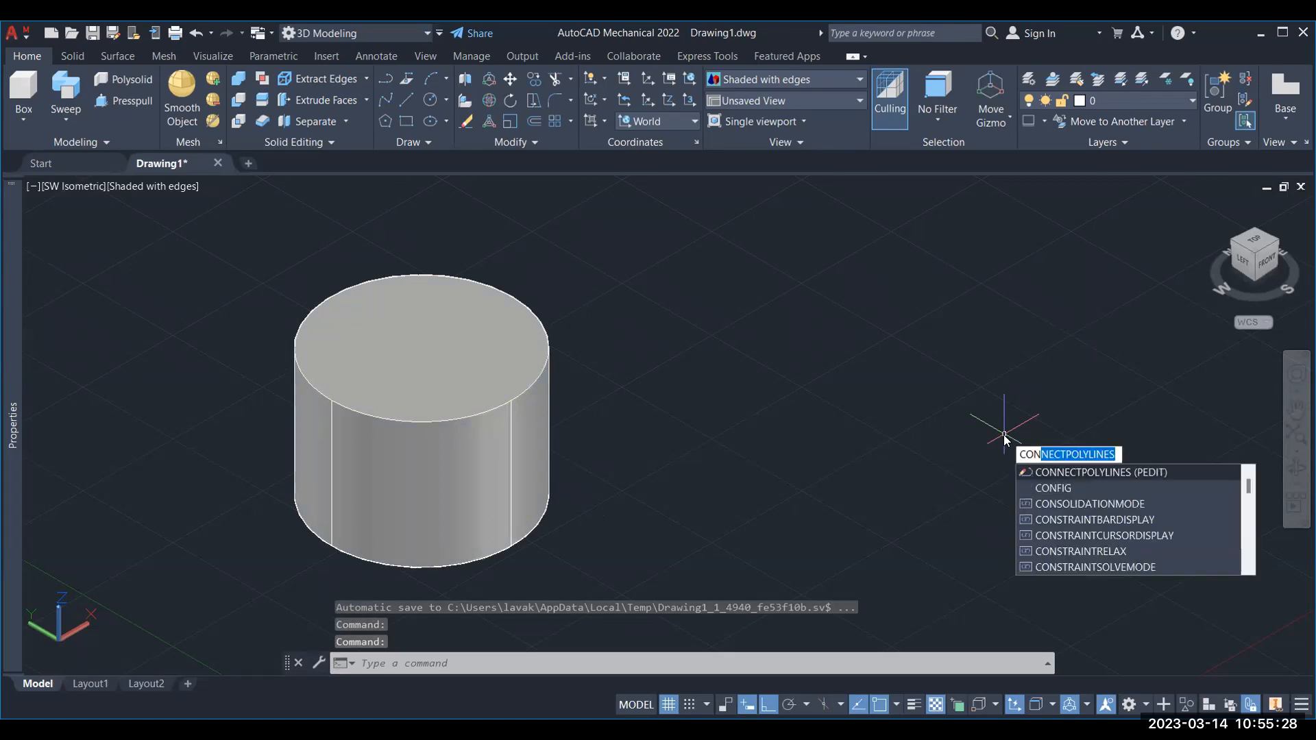
type("E")
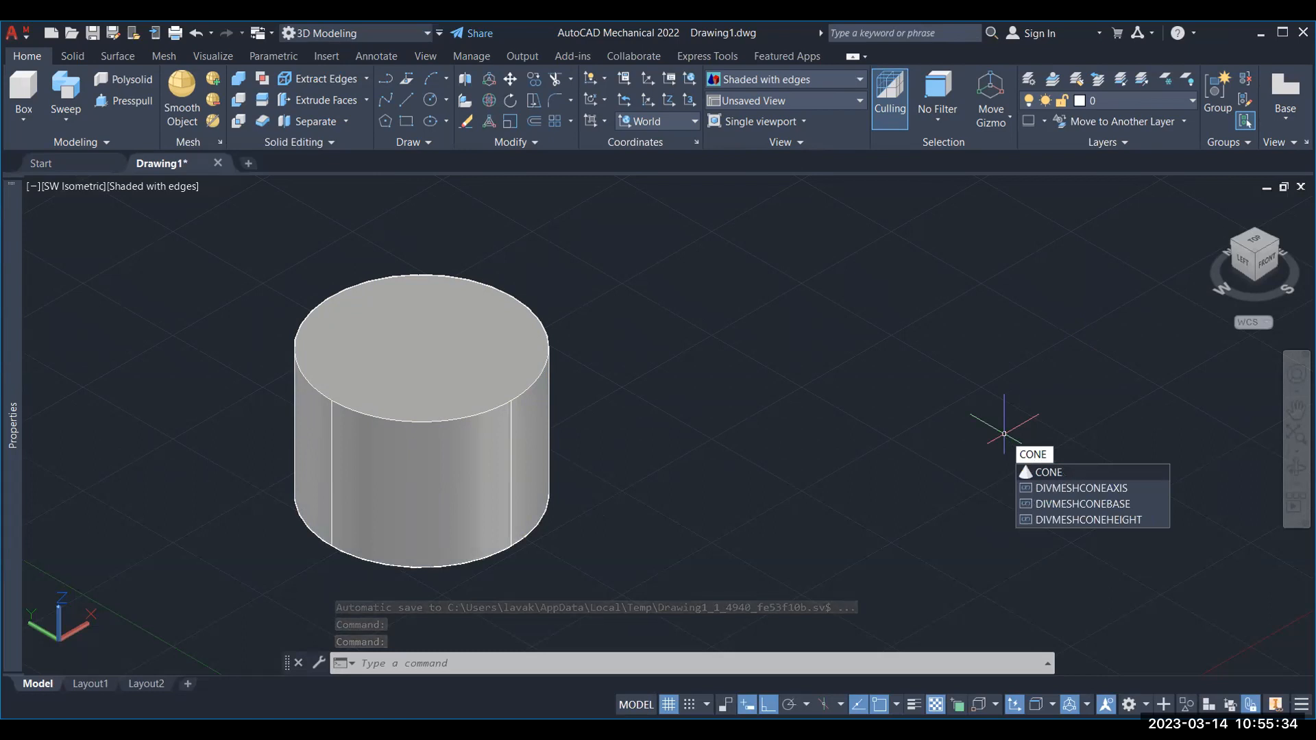
key("Return")
left_click(781, 488)
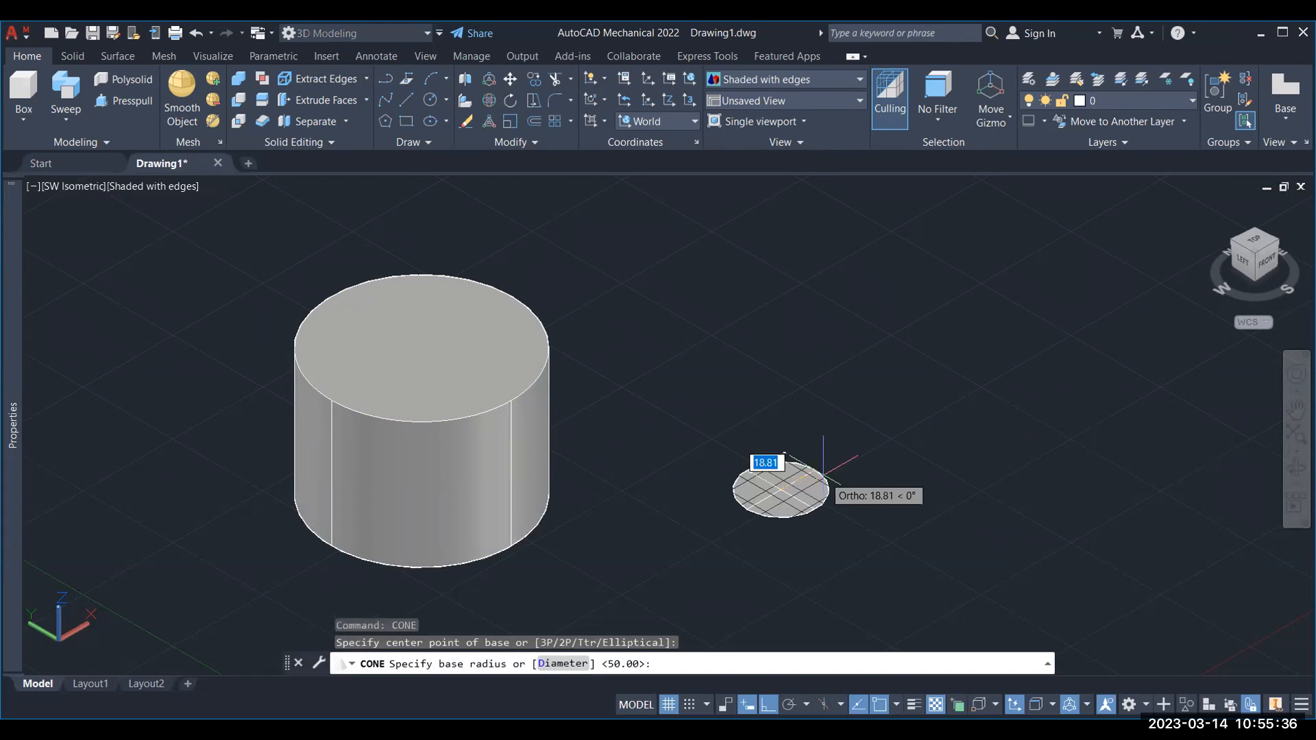
type("40")
key("Return")
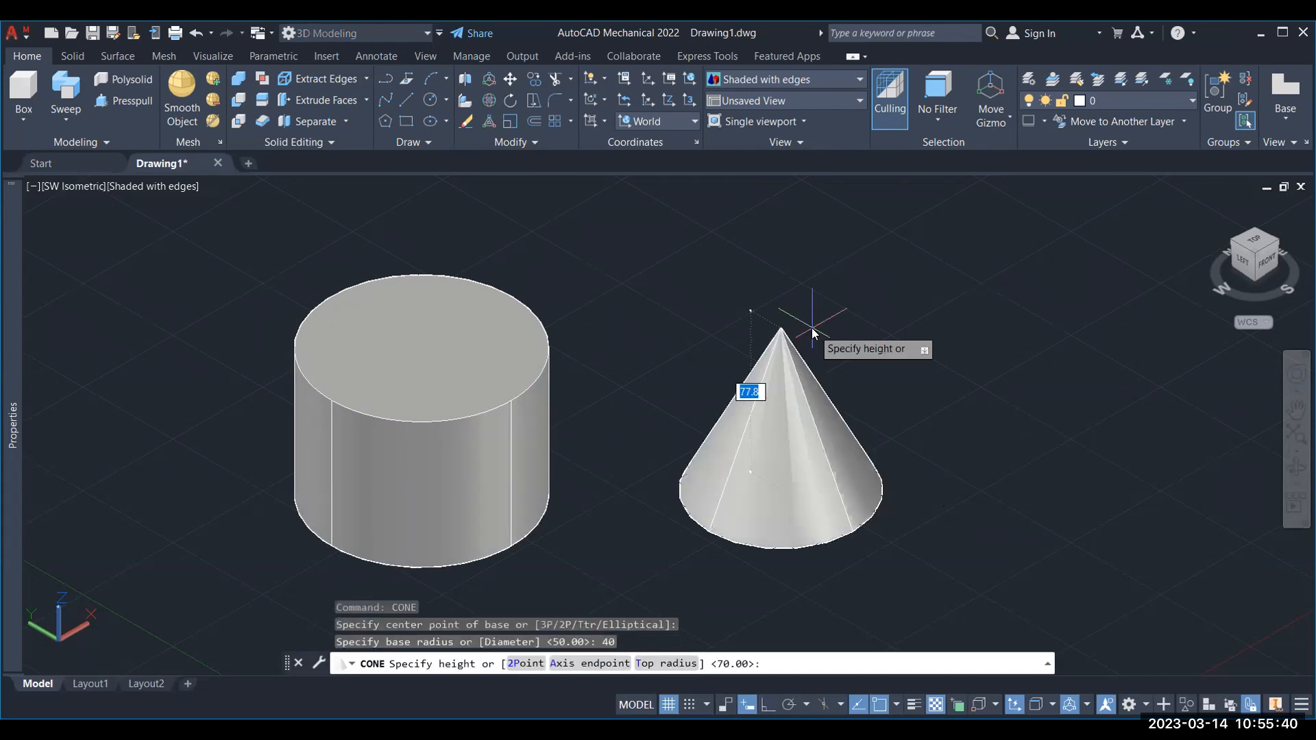
type("60")
key("Return")
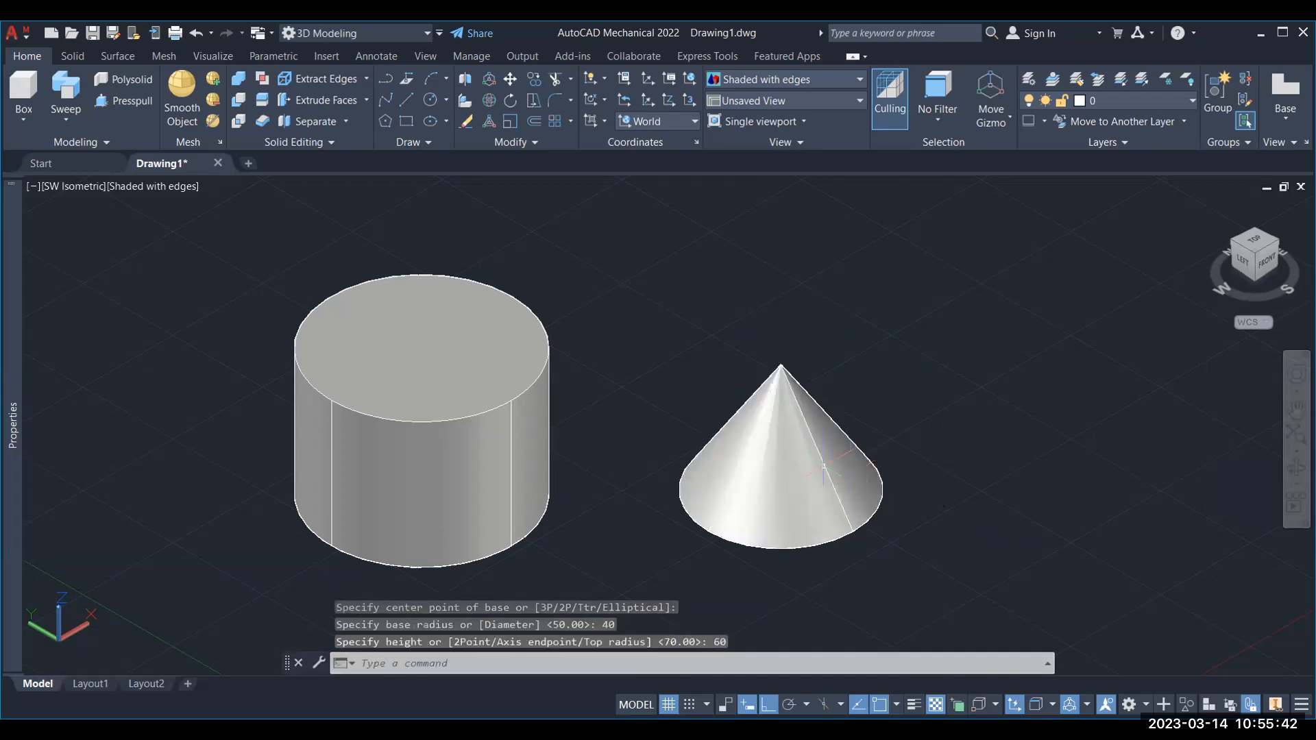
Move the cone onto the cylinder so its base is centred on the cylinder's top face.
left_click(823, 466)
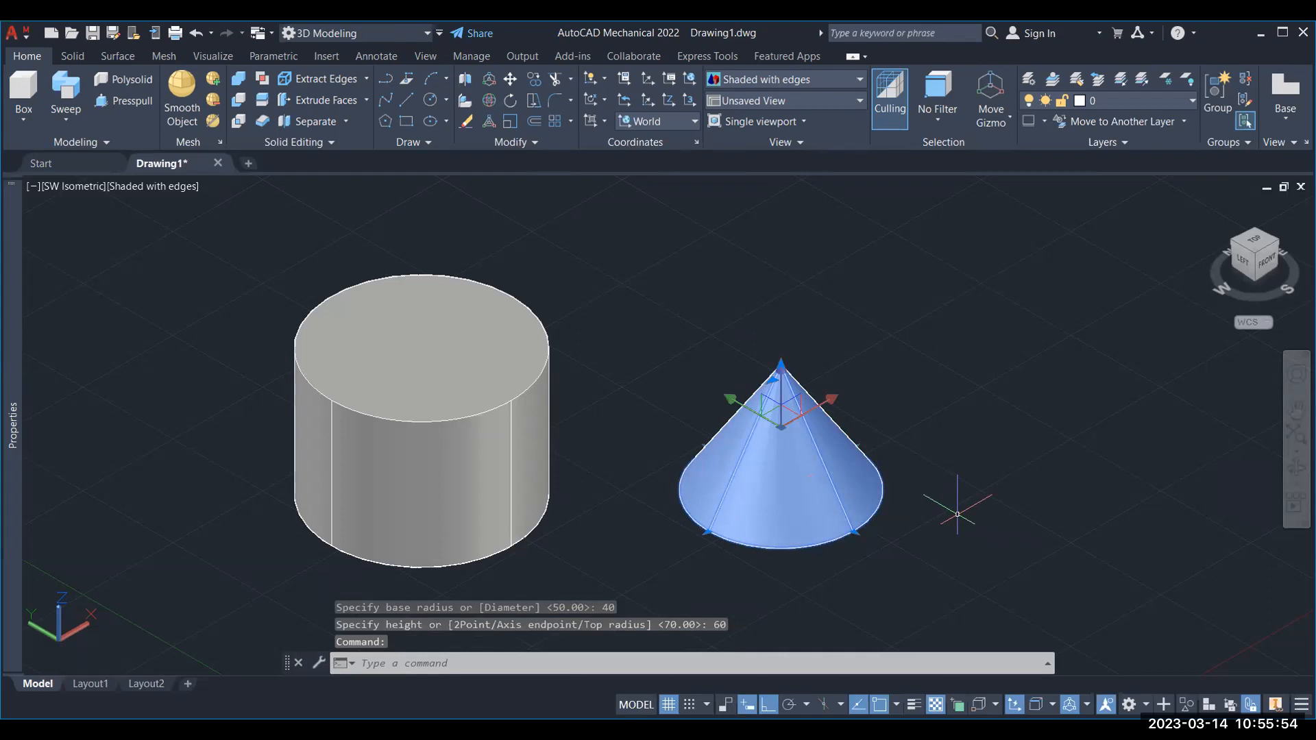
type("m")
key("Return")
left_click(854, 531)
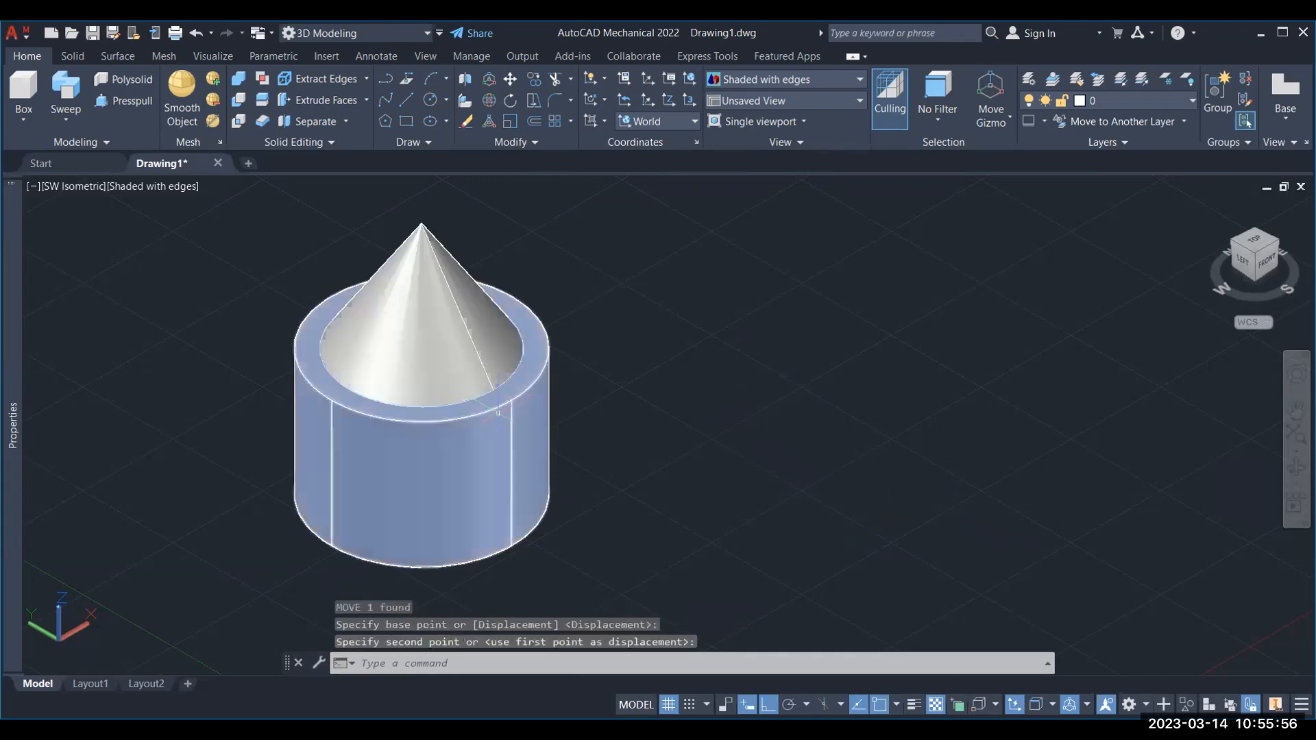
left_click(499, 412)
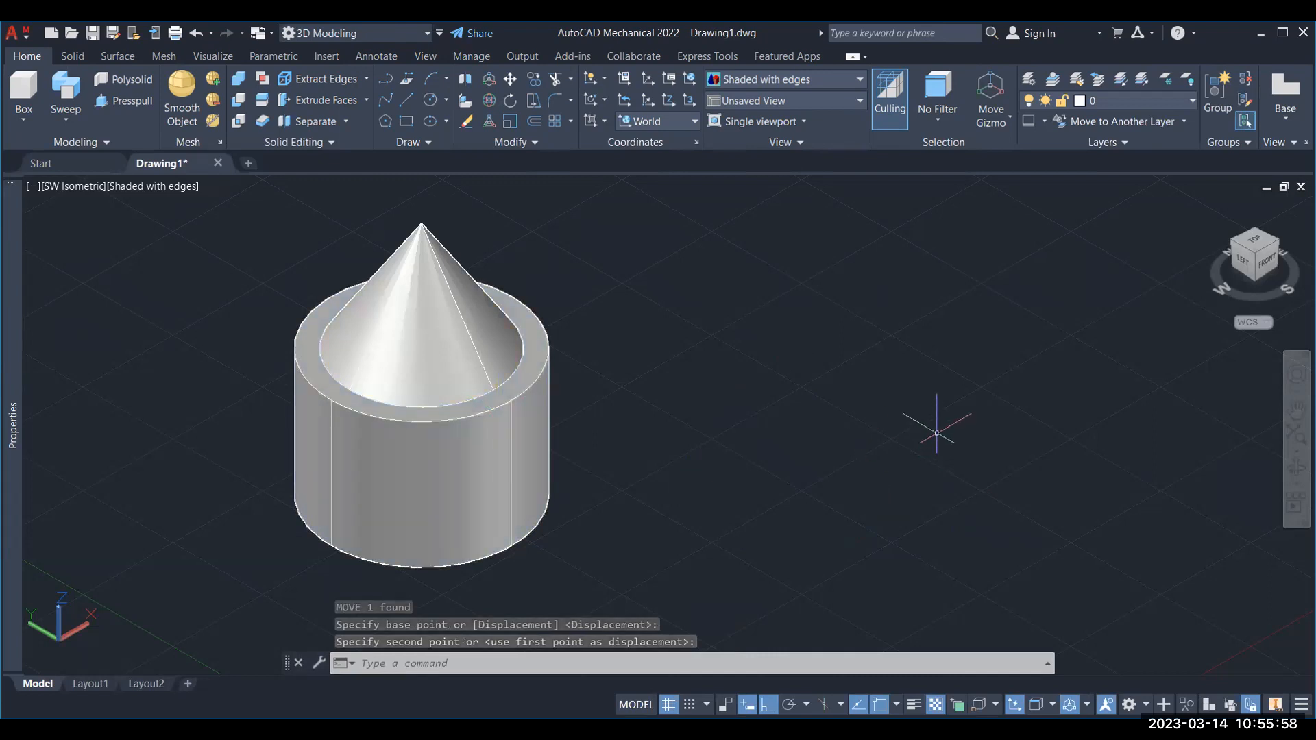
scroll(933, 429, "down", 4)
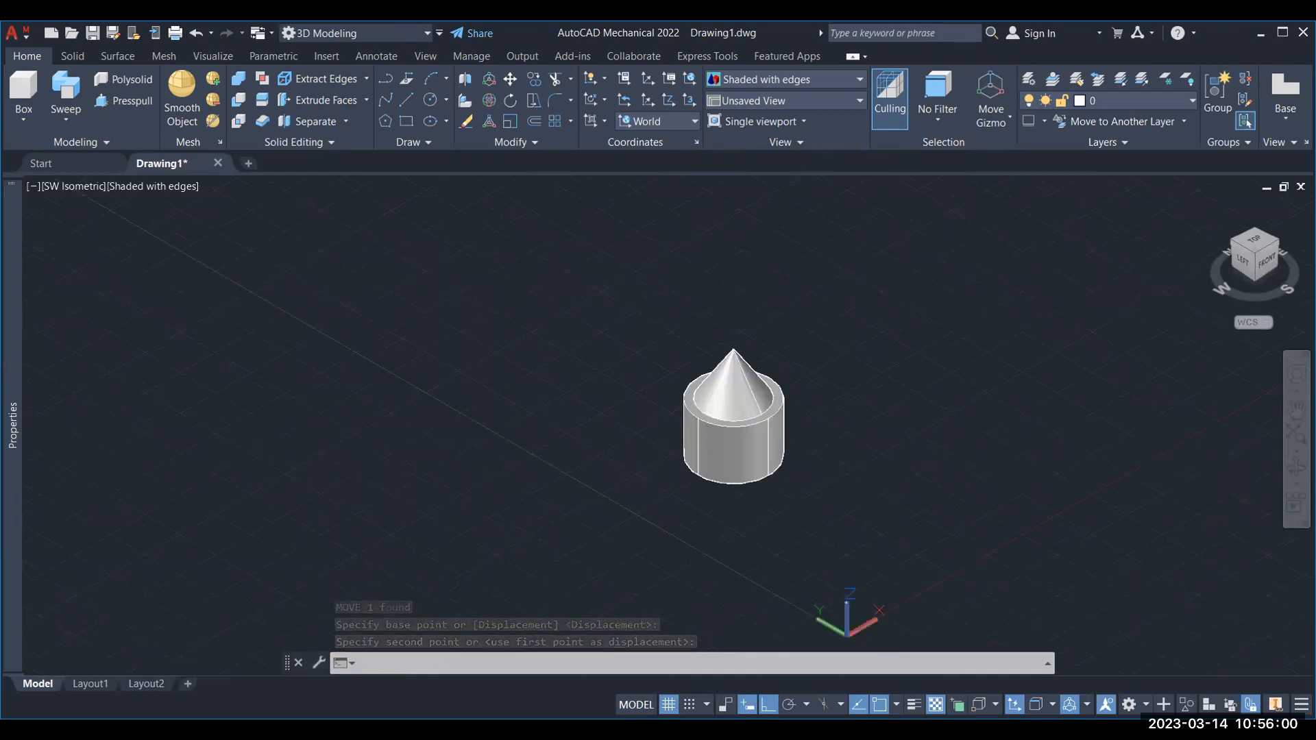
middle_click_drag(930, 432, 774, 484)
left_click(577, 445)
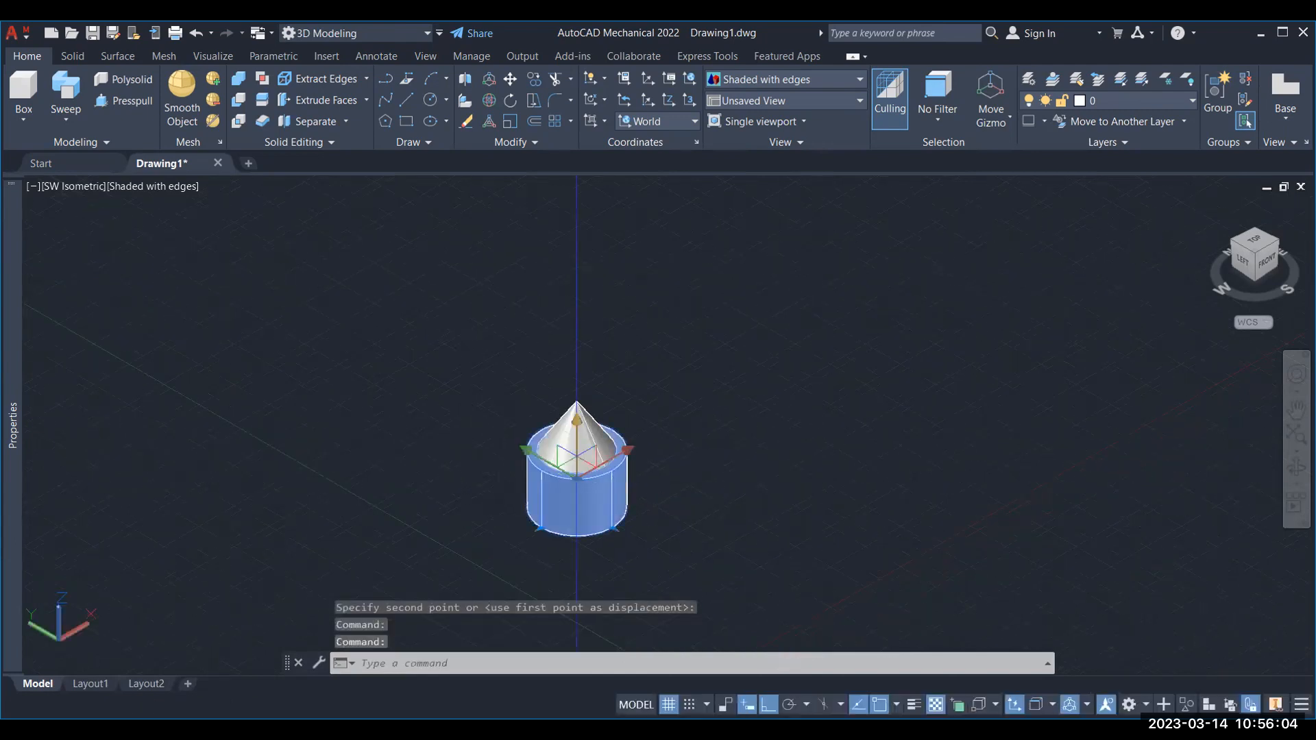
left_click(577, 446)
key("Escape")
key("Escape")
scroll(671, 512, "up", 3)
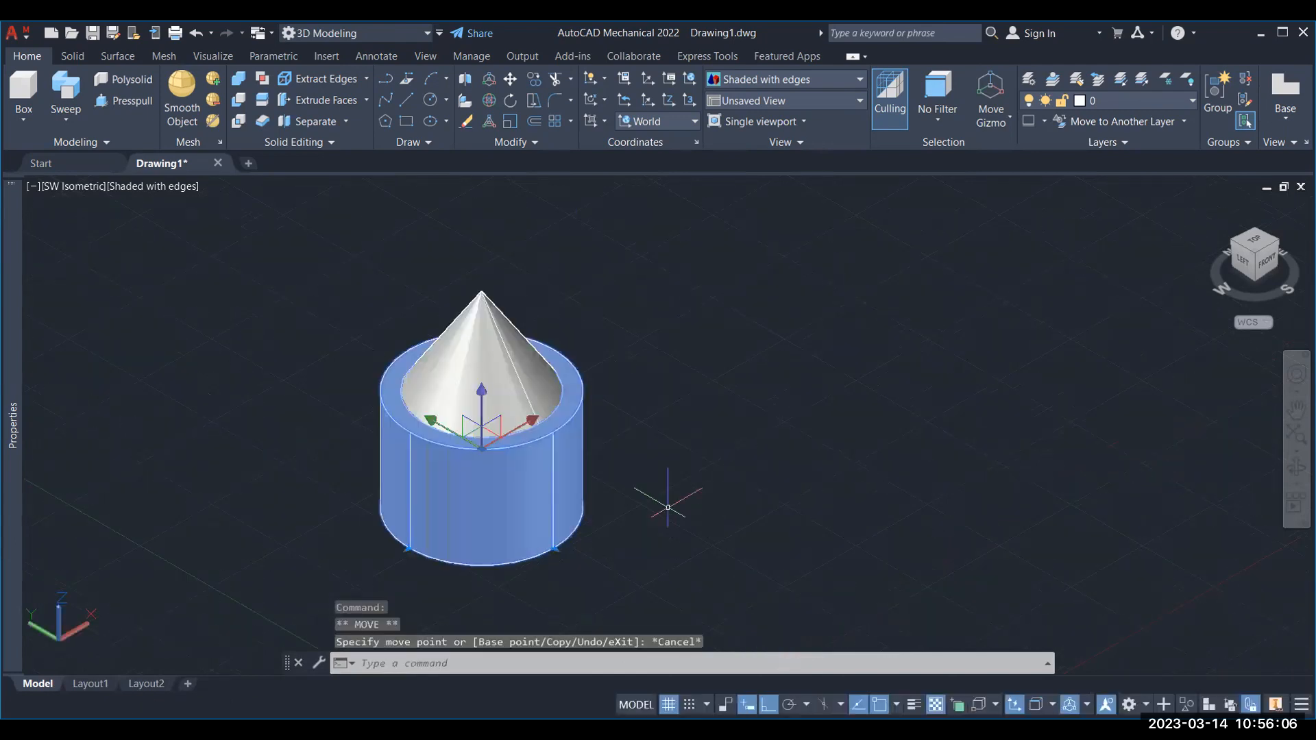
scroll(671, 512, "down", 2)
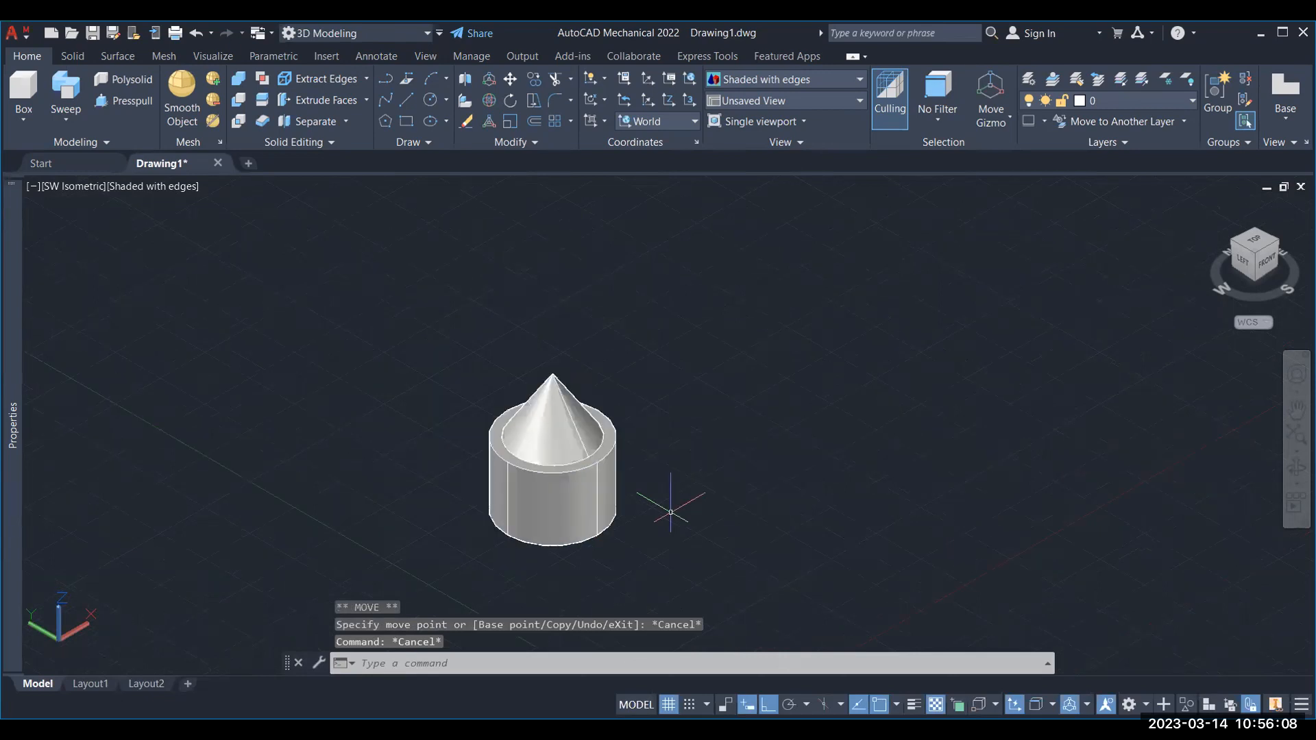
Try to combine the cone and the cylinder with the Join command.
left_click(425, 341)
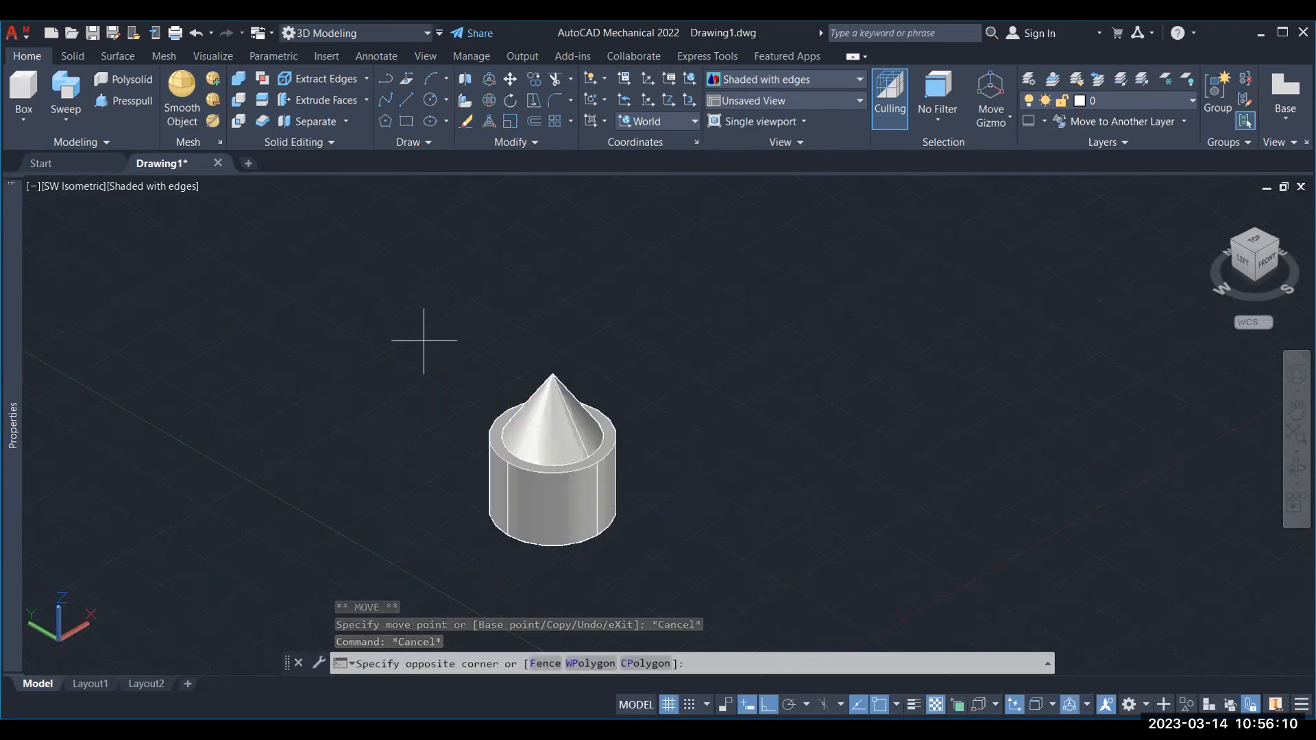
left_click(898, 526)
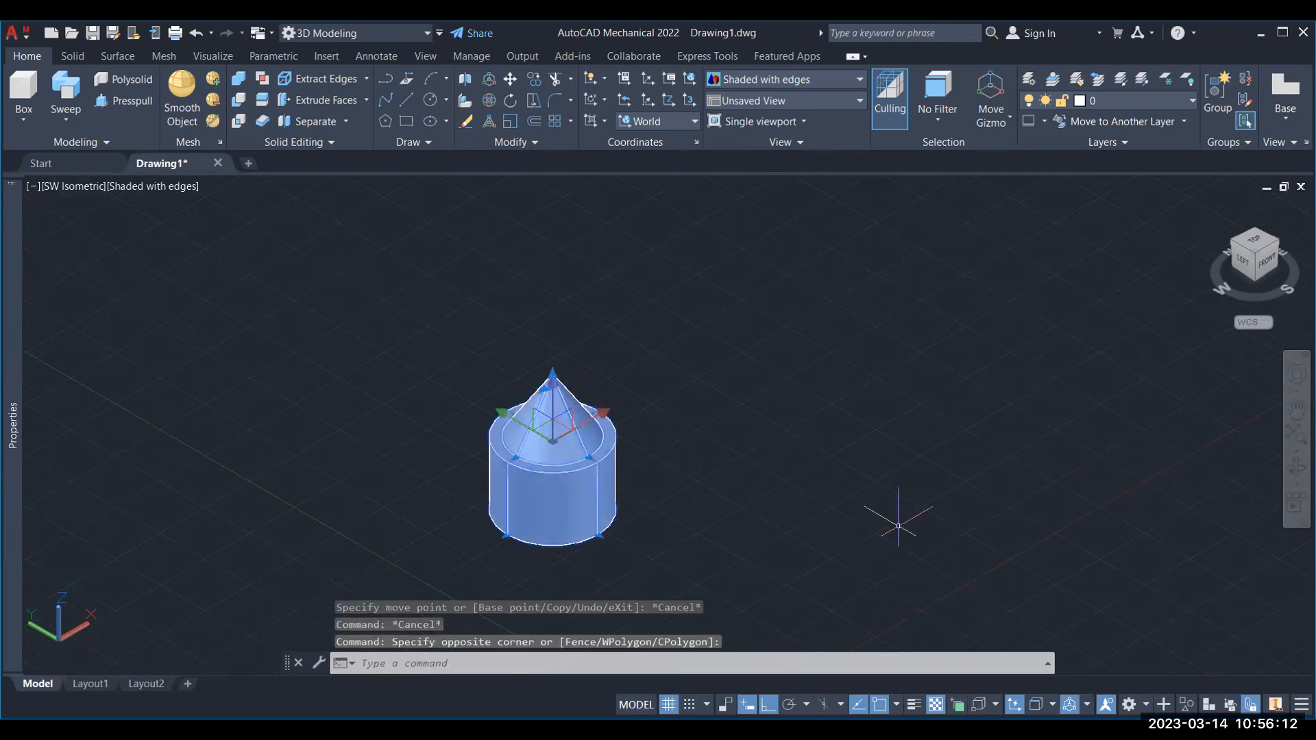
type("JOIN")
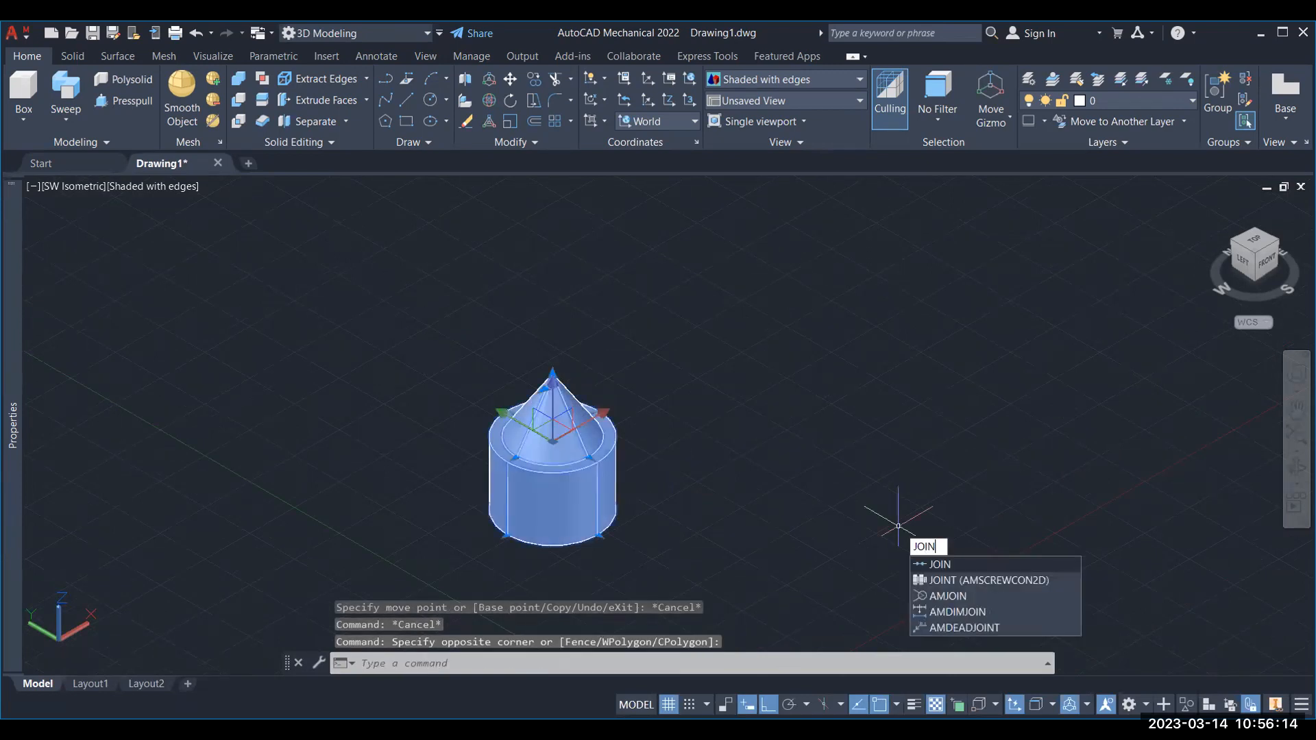
key("Return")
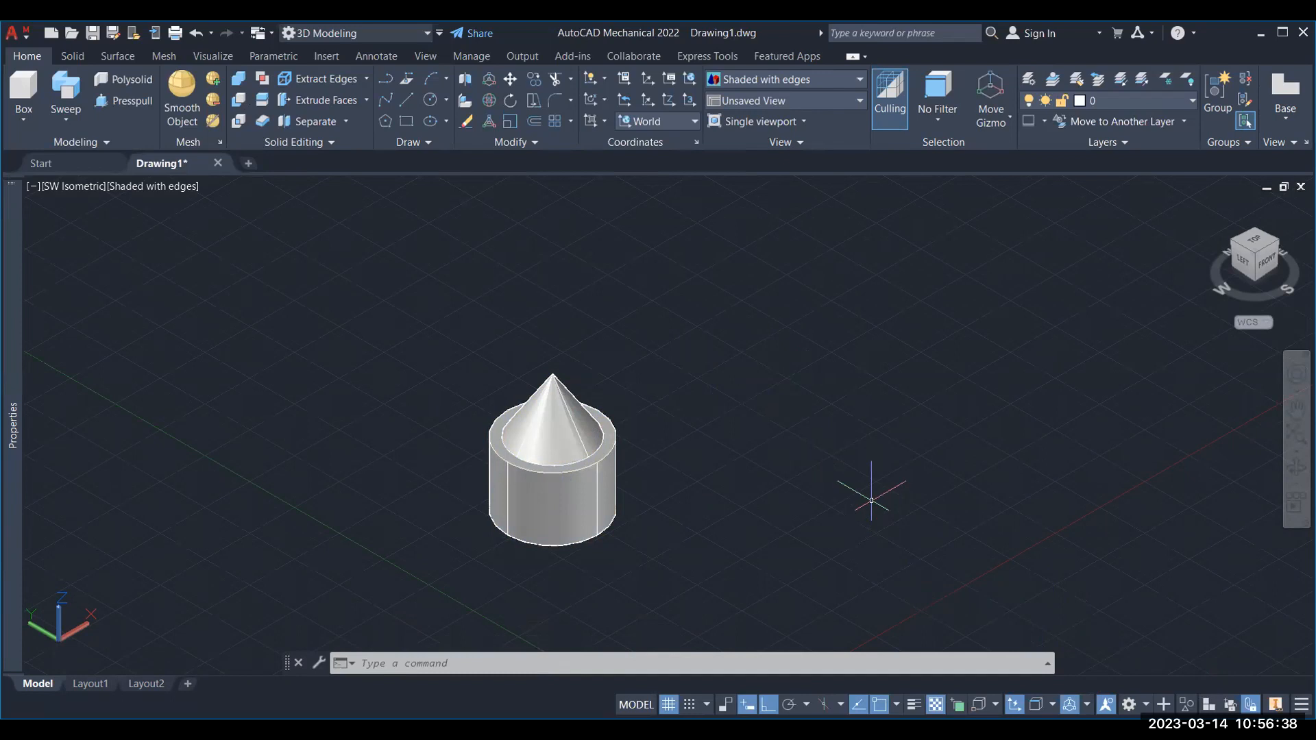
Combine the cone and the cylinder beneath it into one solid with Union.
type("UN")
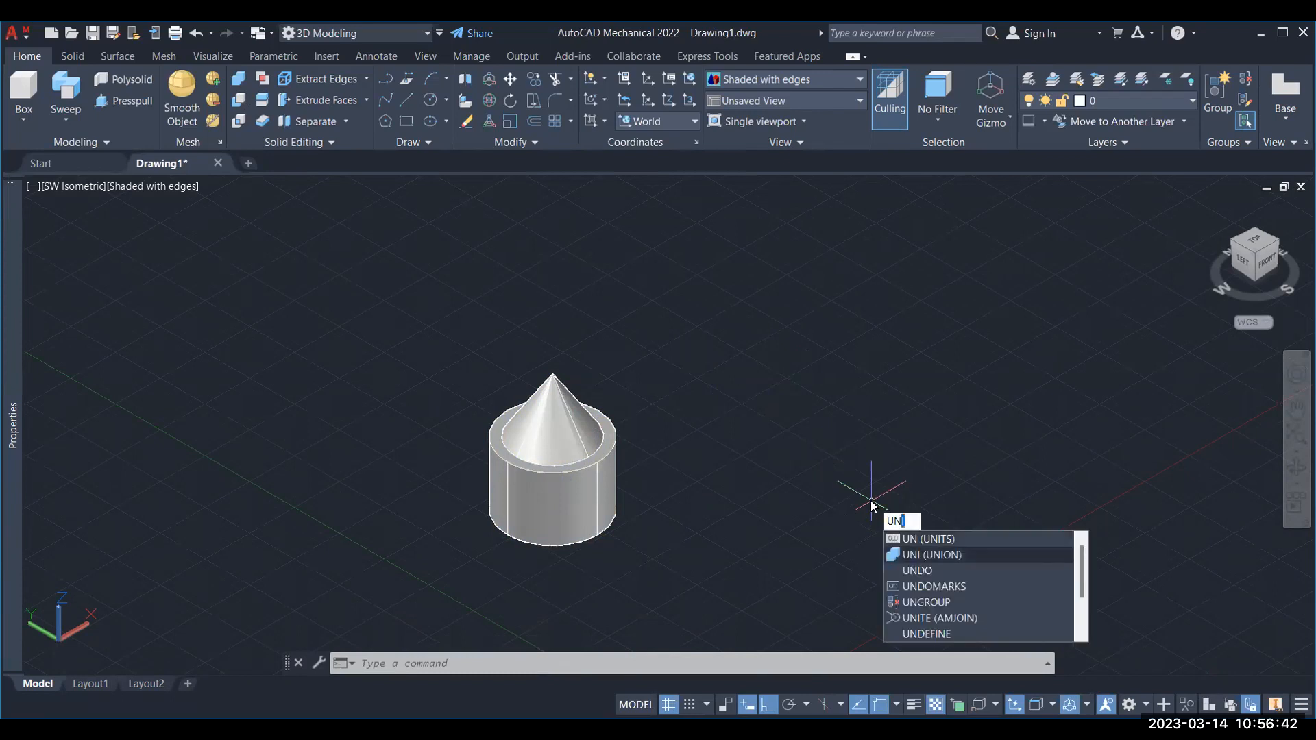
key("Return")
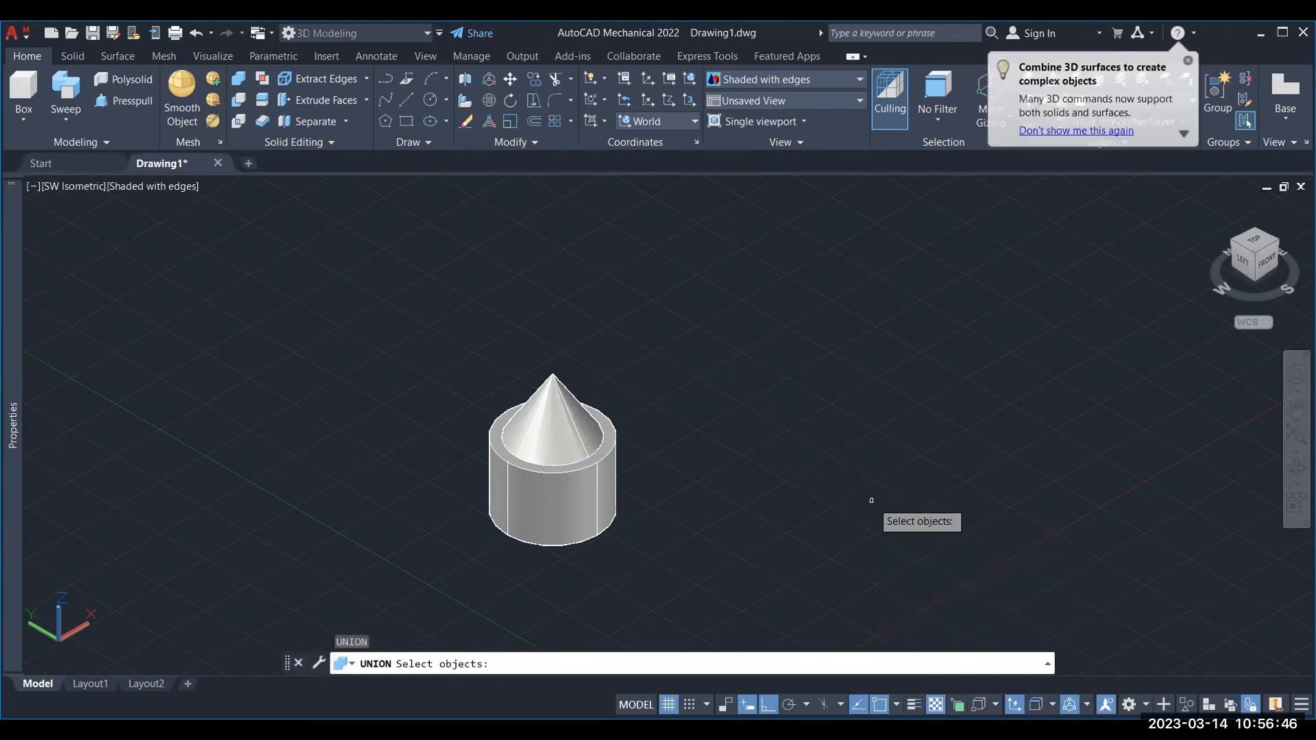
left_click(453, 357)
left_click(735, 587)
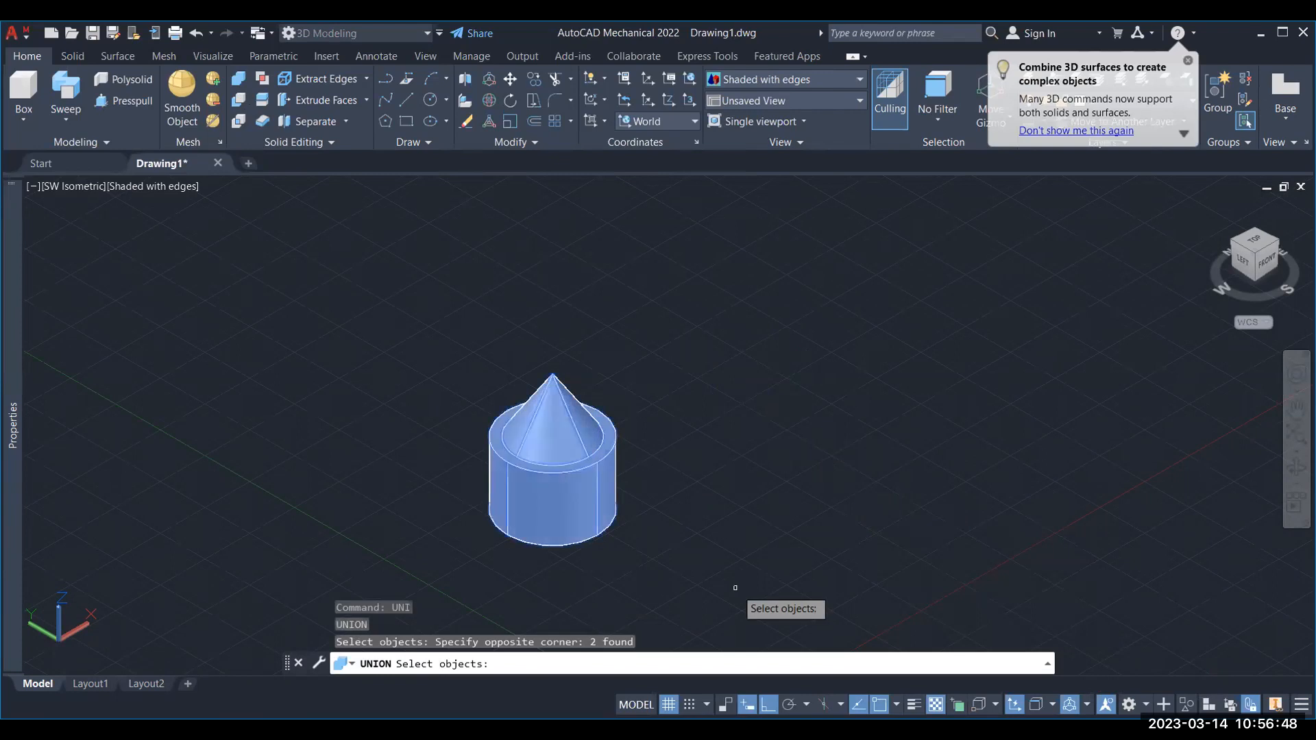
key("Return")
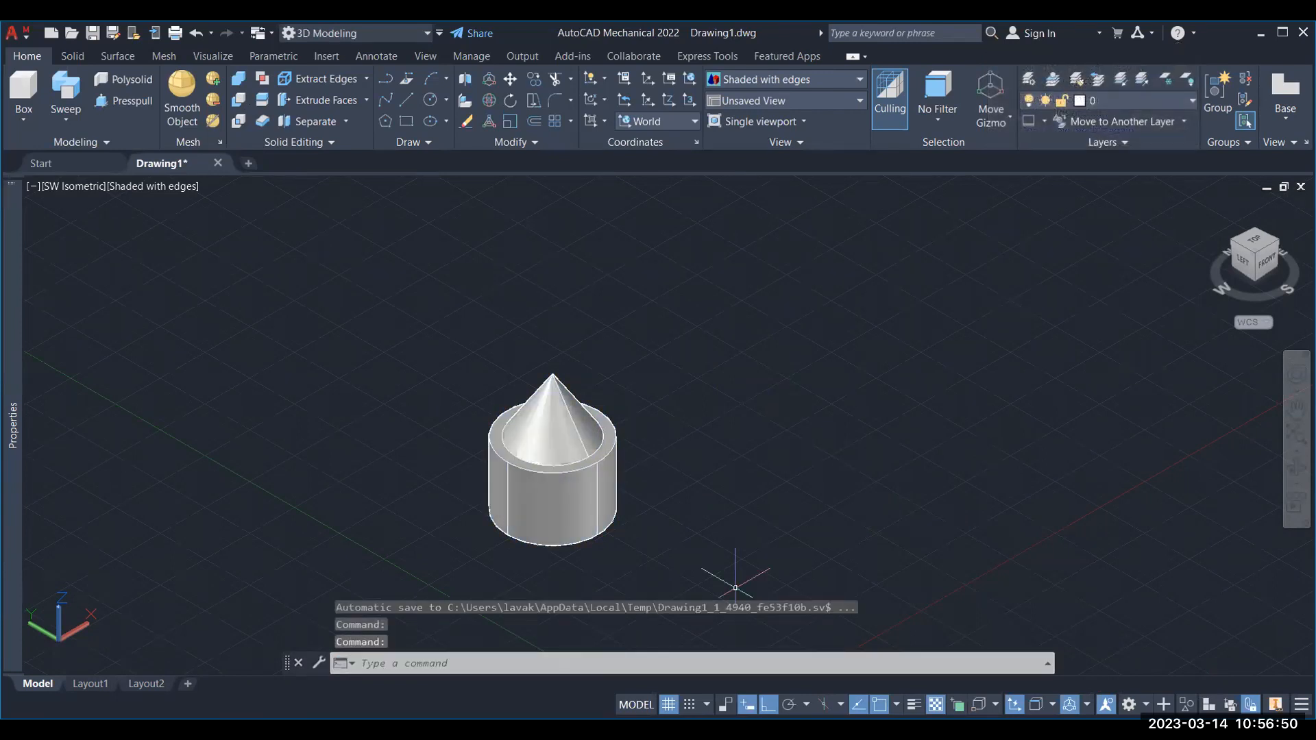
Select the cone-and-cylinder body to check whether it behaves as a single object.
left_click(600, 492)
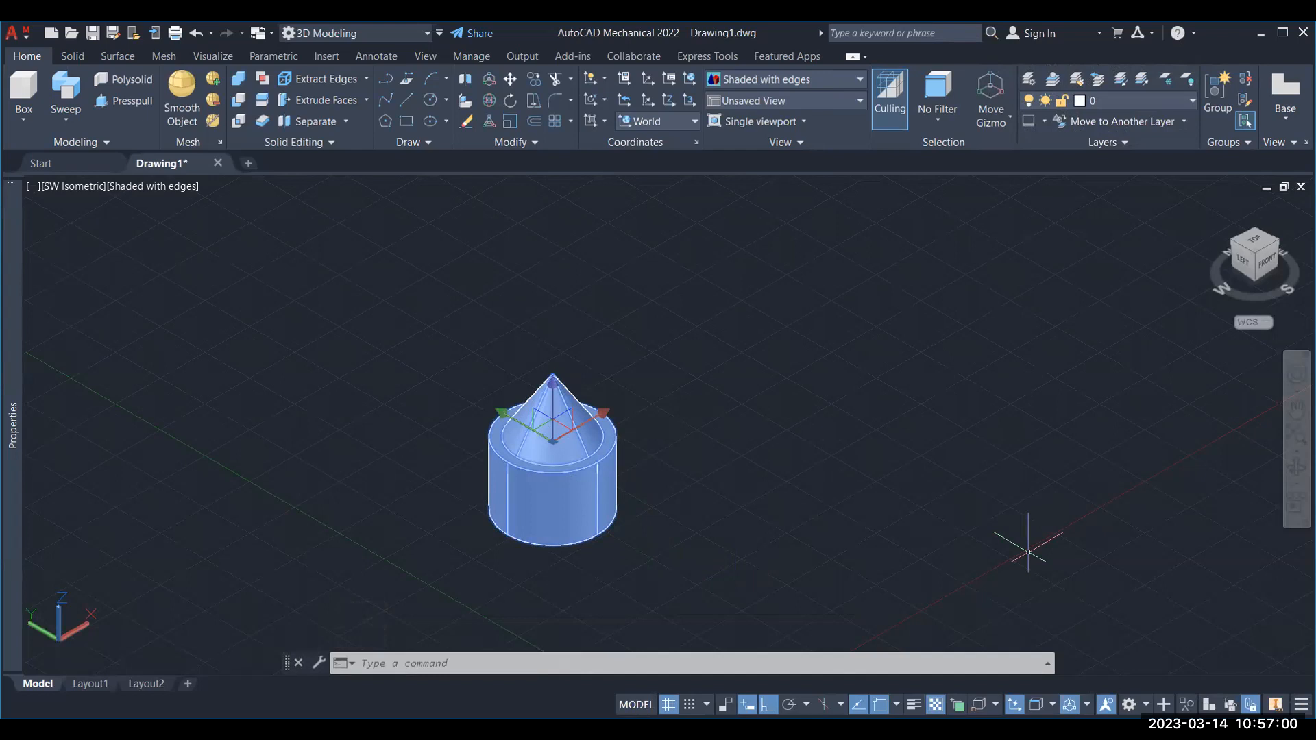
key("Escape")
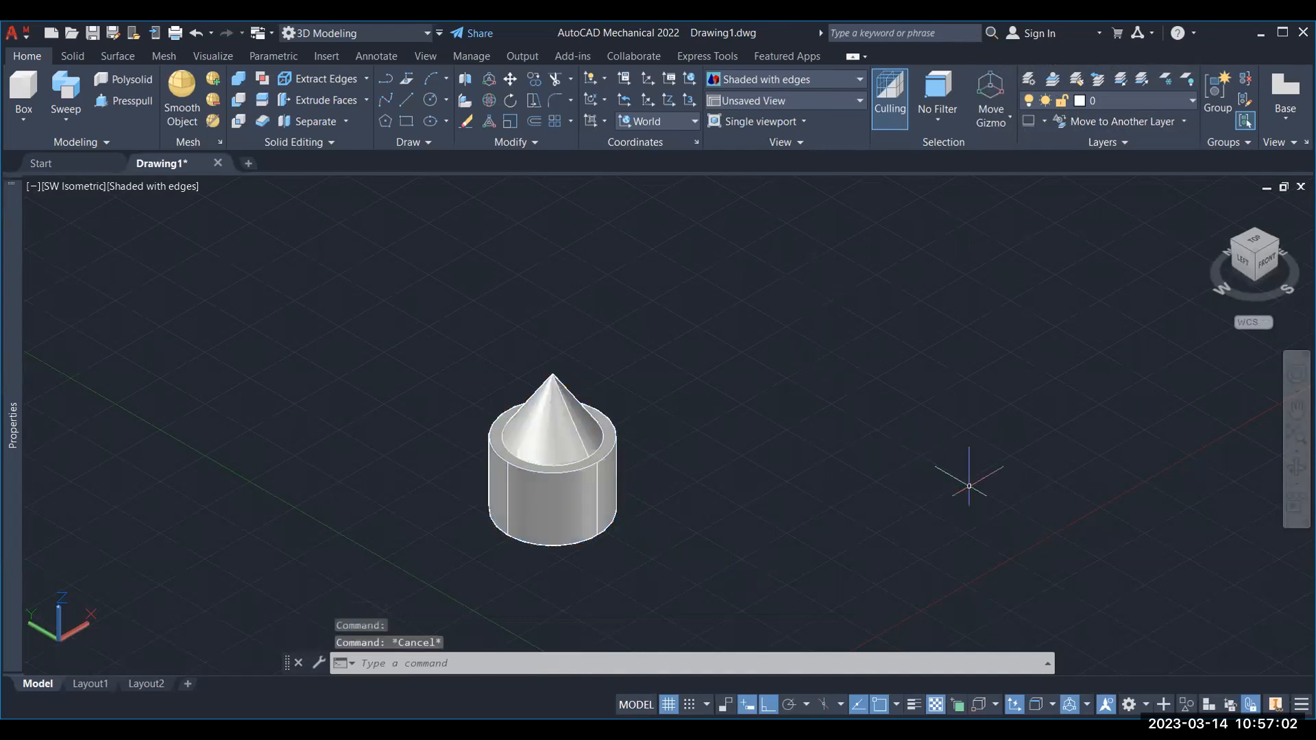
left_click(421, 352)
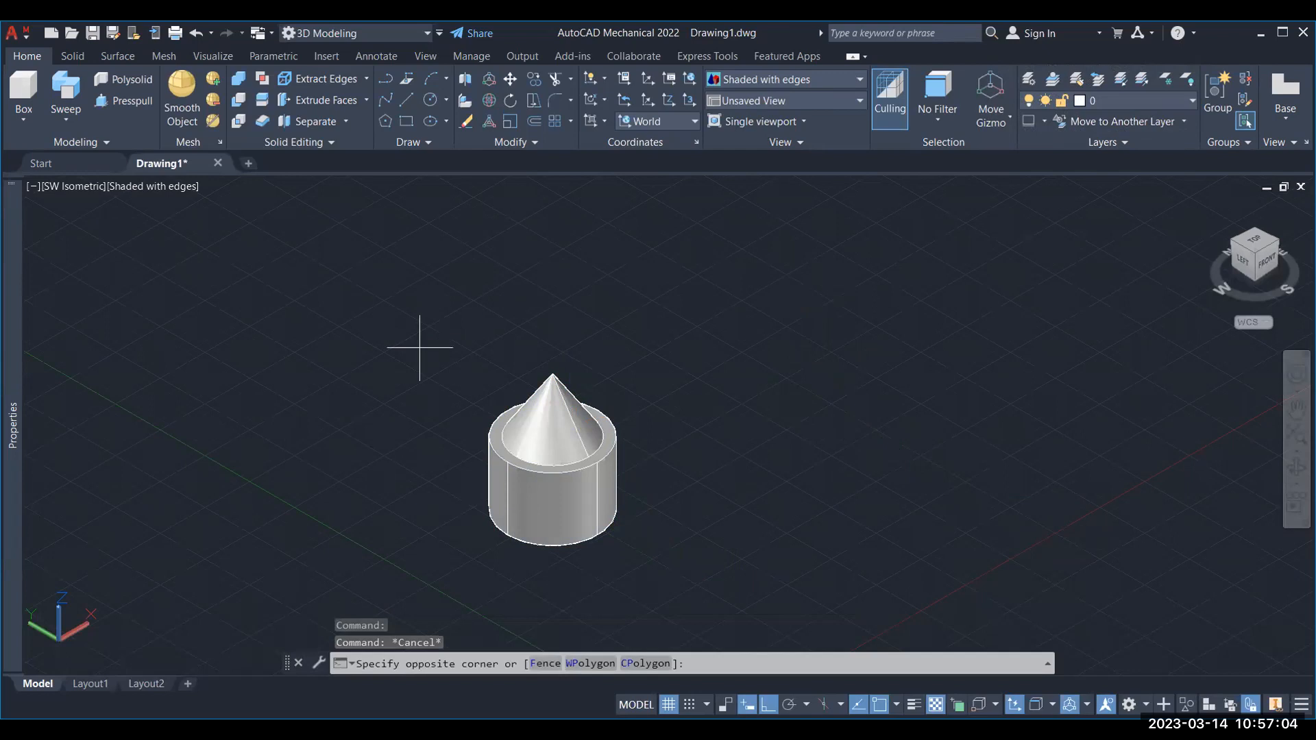
left_click(743, 585)
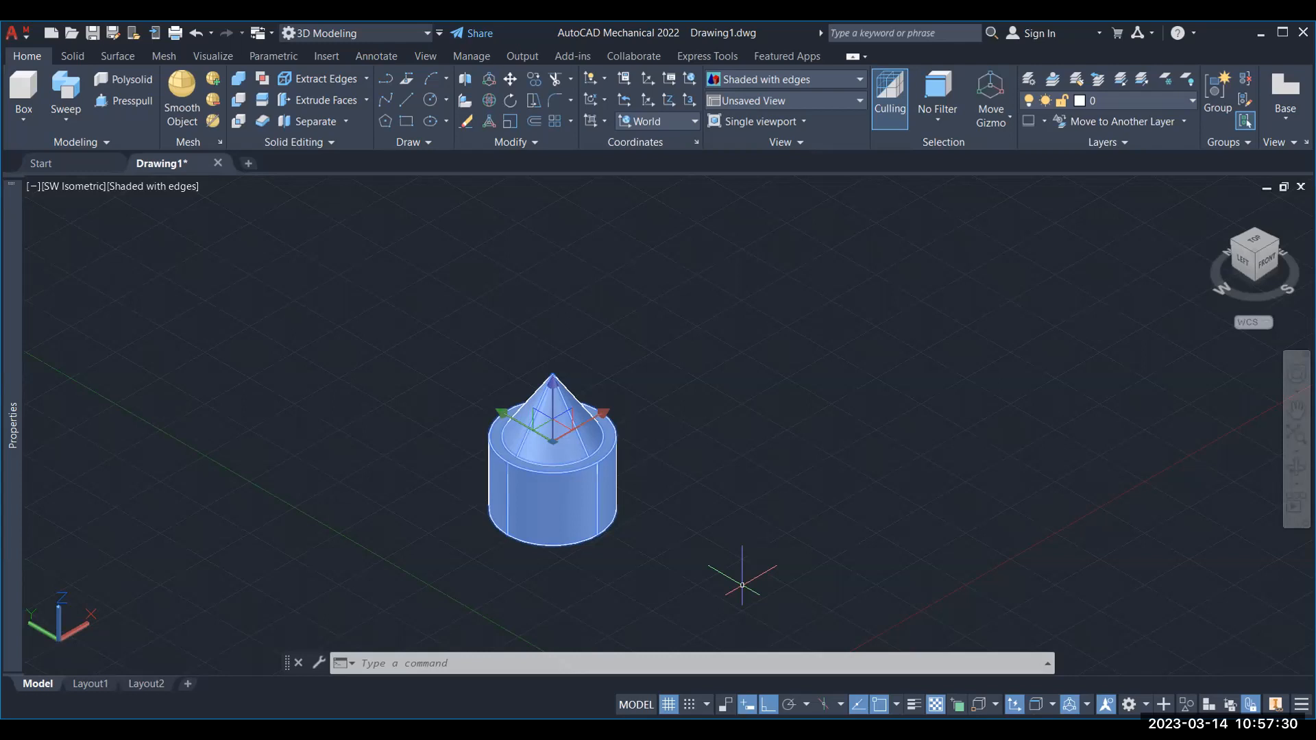
key("Escape")
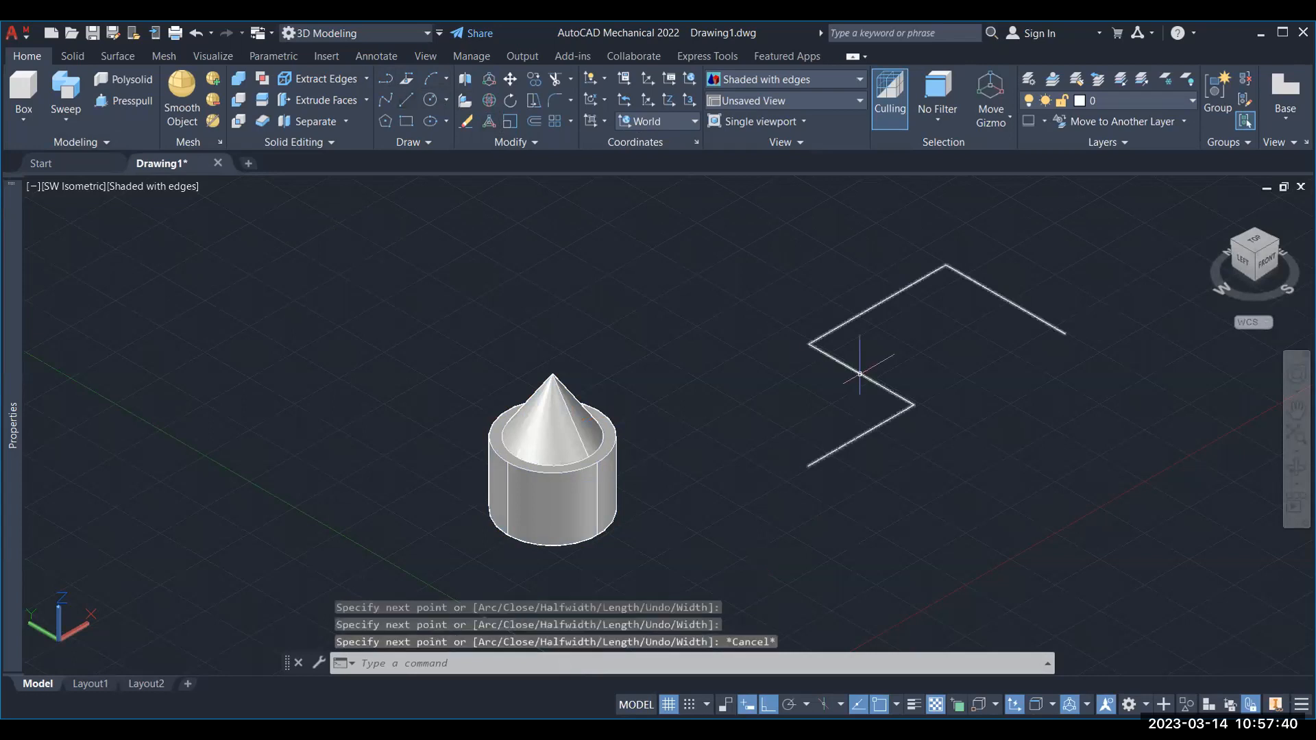
Explode the zigzag polyline beside the solid into separate line segments.
left_click(852, 367)
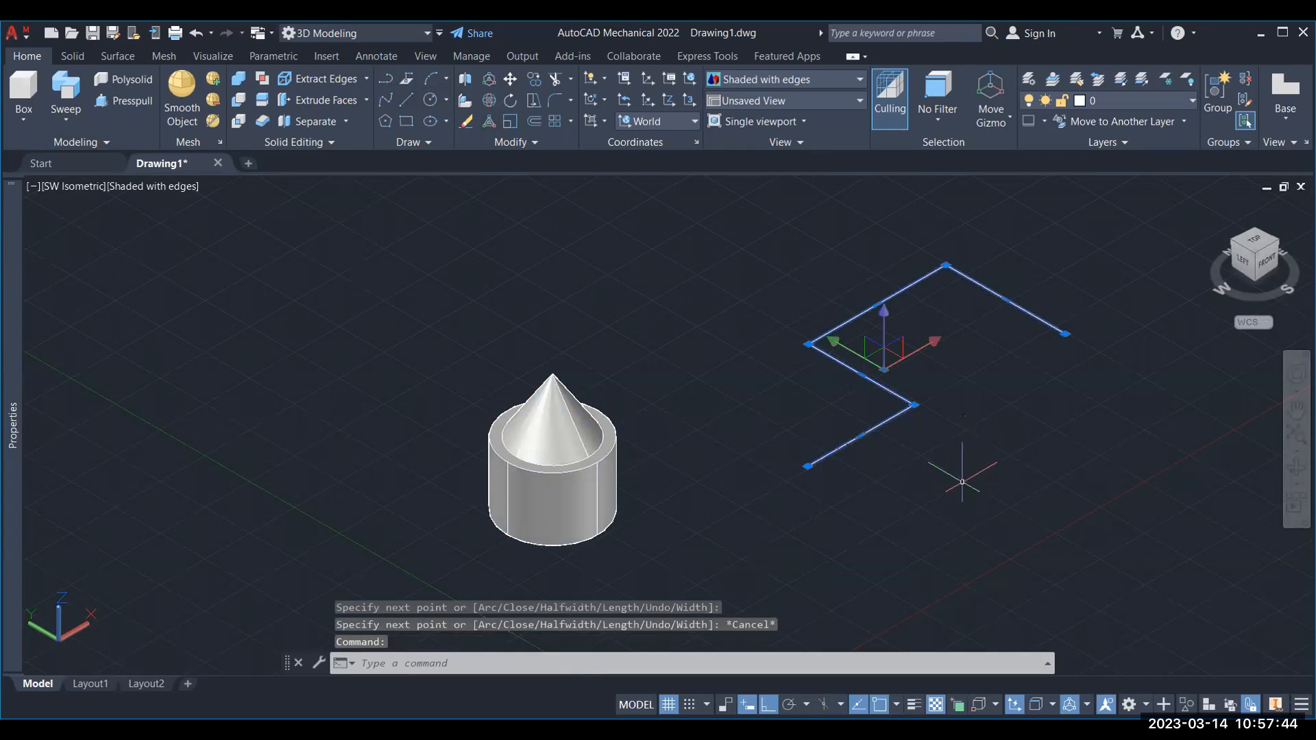
key("Escape")
left_click(723, 228)
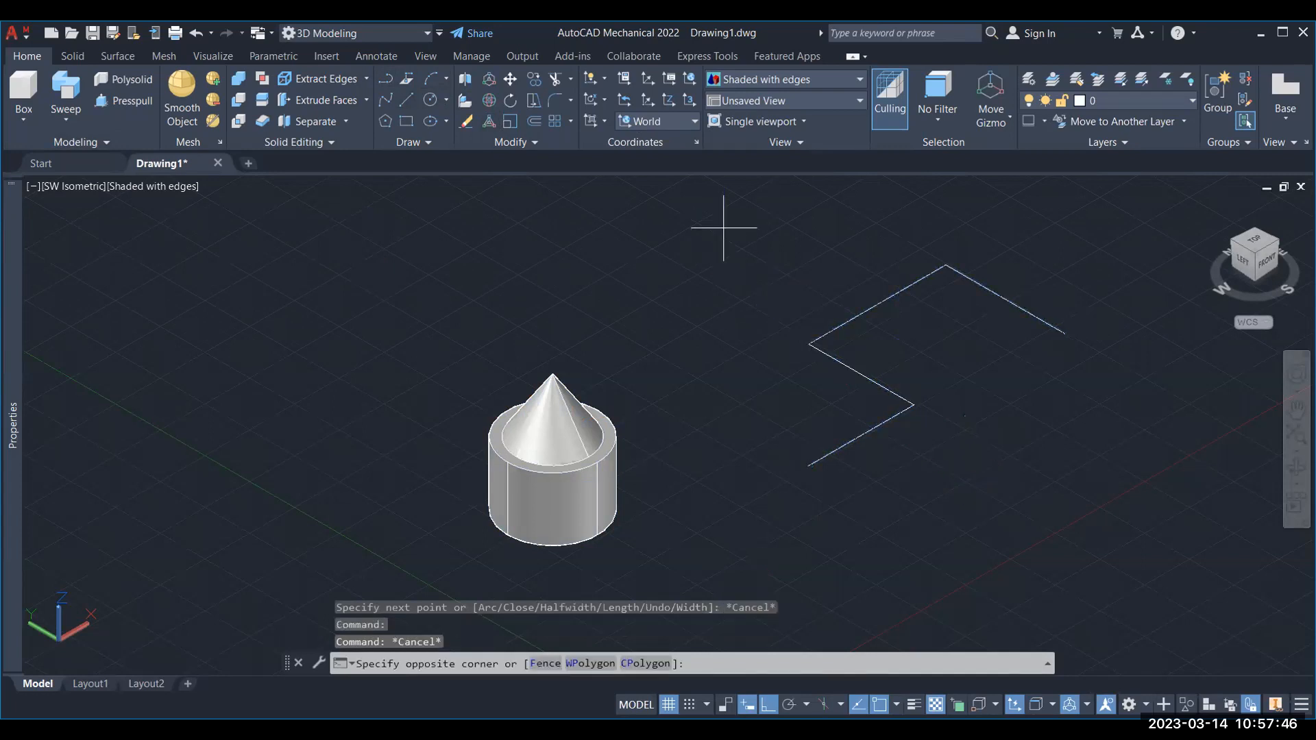
left_click(1132, 537)
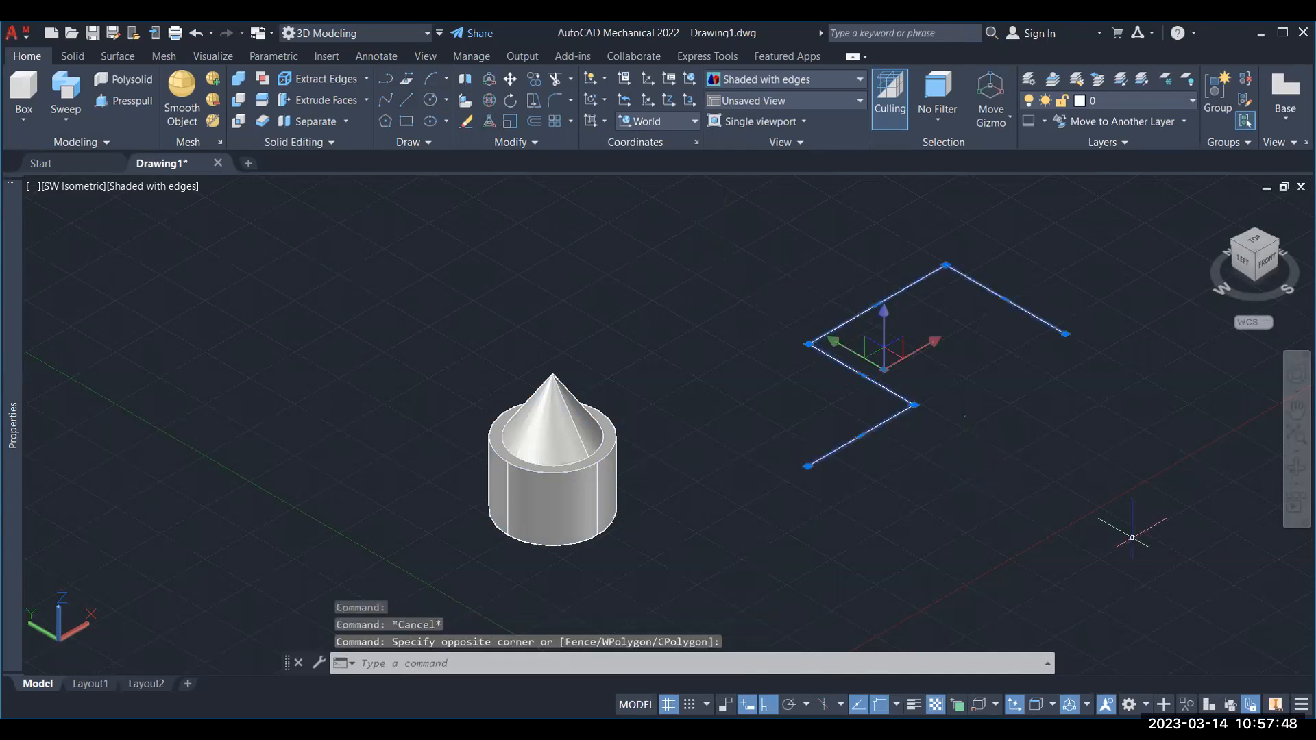
type("EX")
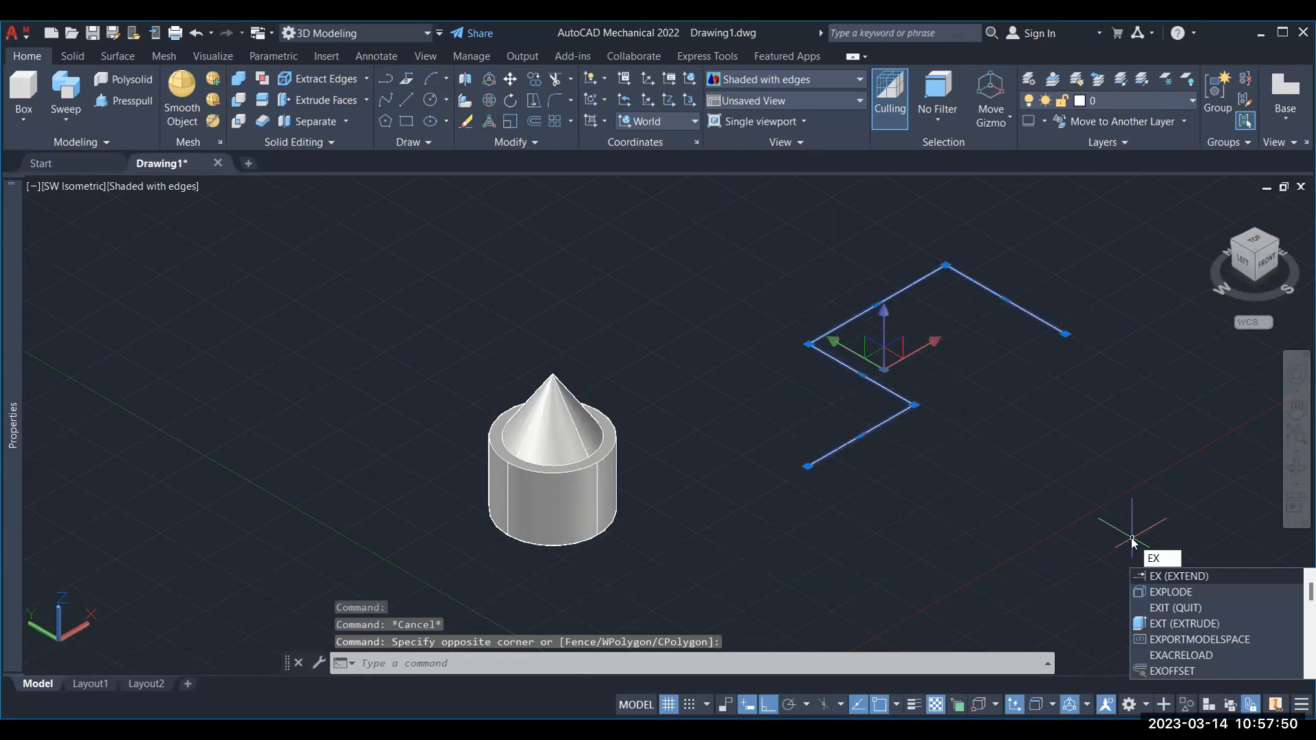
key("Down")
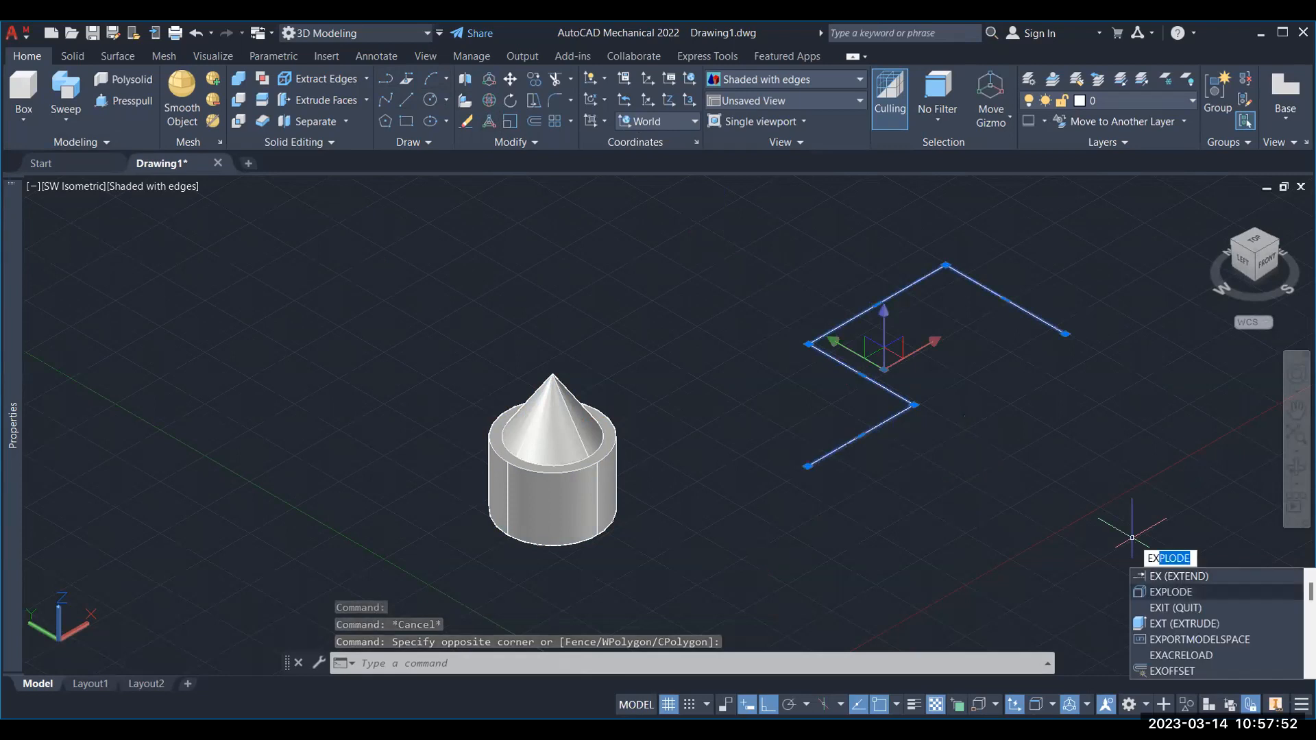
key("Return")
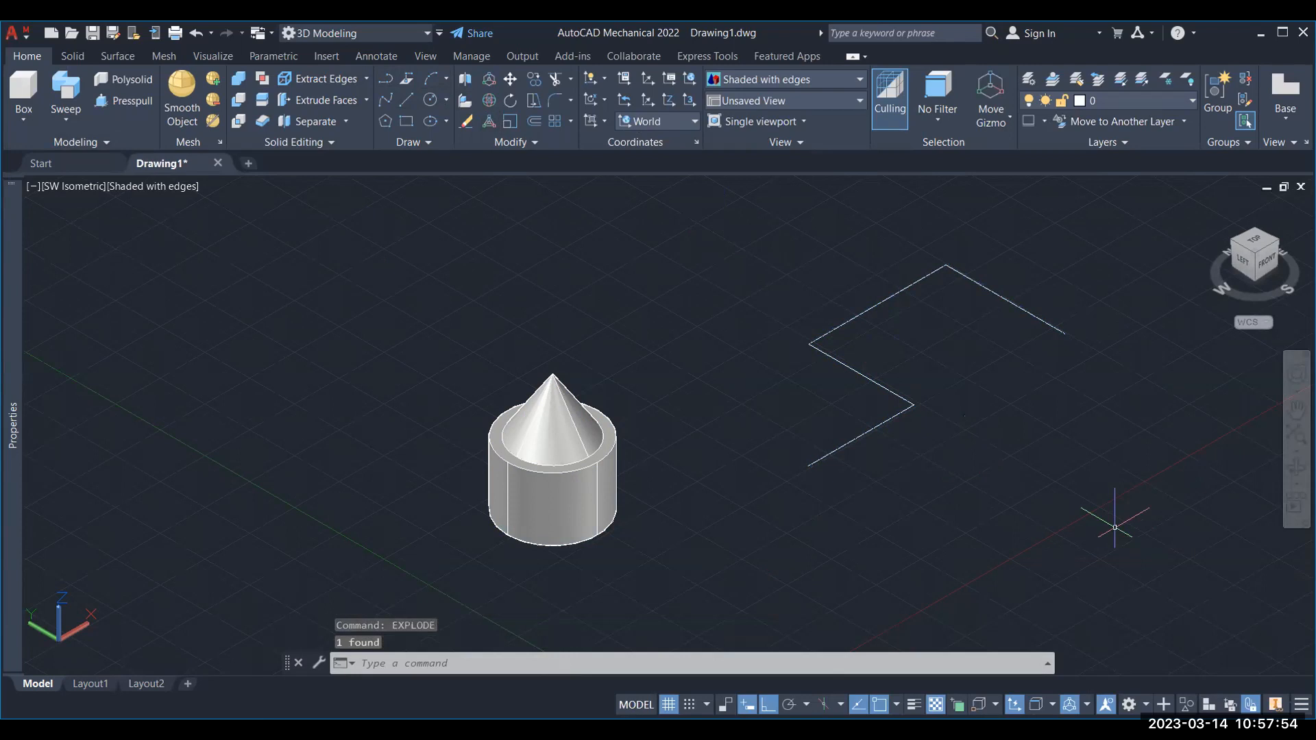
Select the zigzag's segments one by one to check that they are separate objects.
left_click(865, 430)
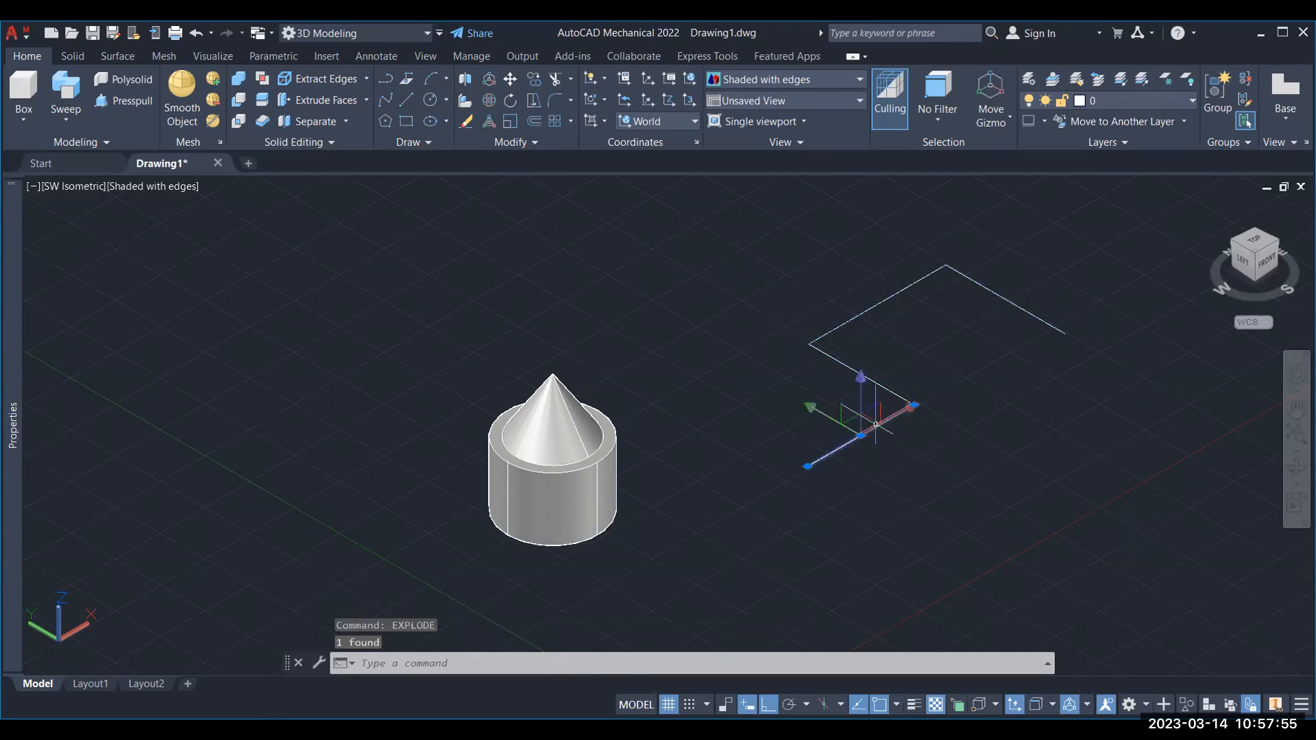
left_click(847, 366)
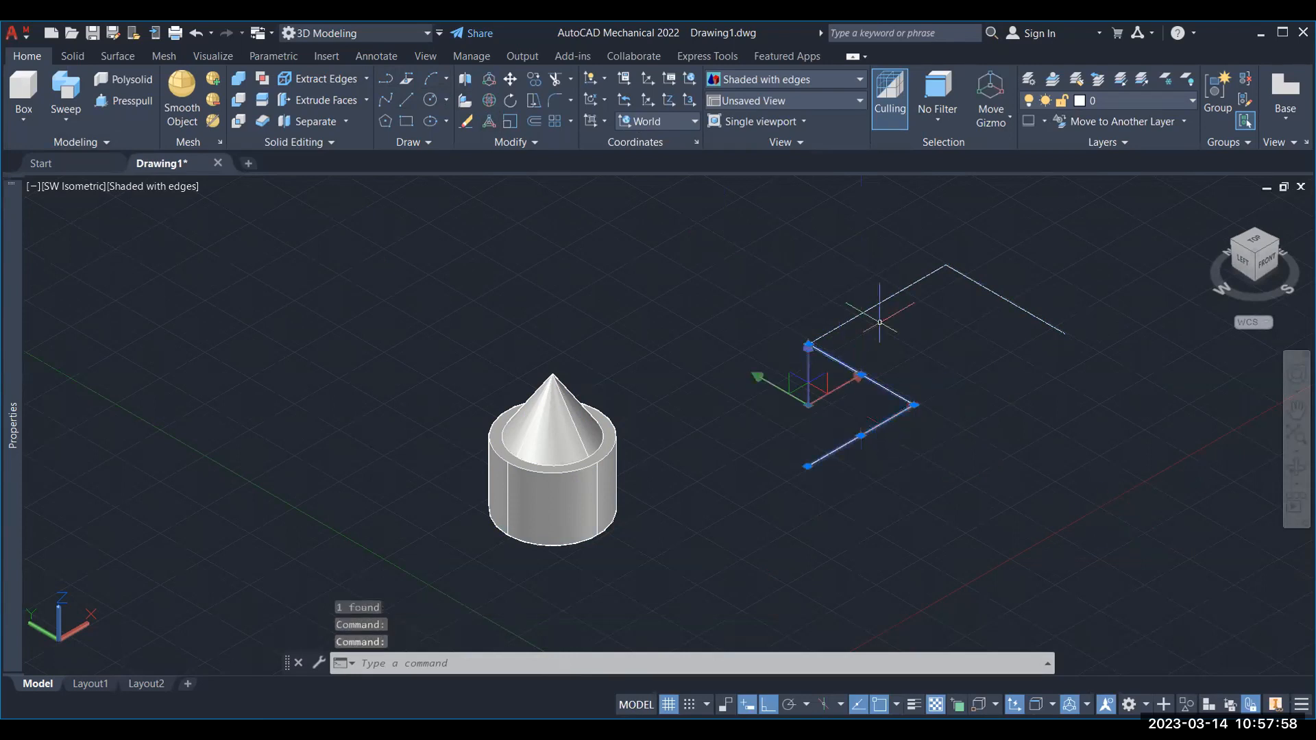
left_click(882, 300)
left_click(994, 281)
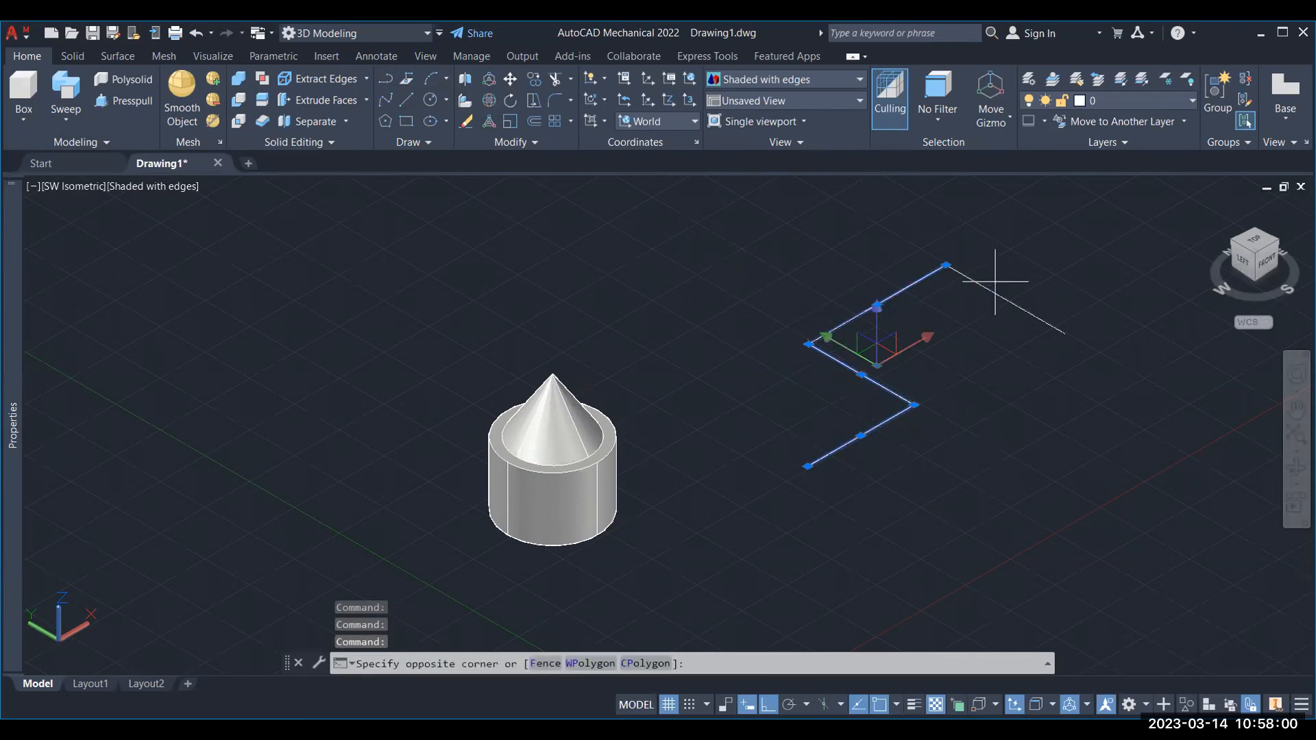
key("Escape")
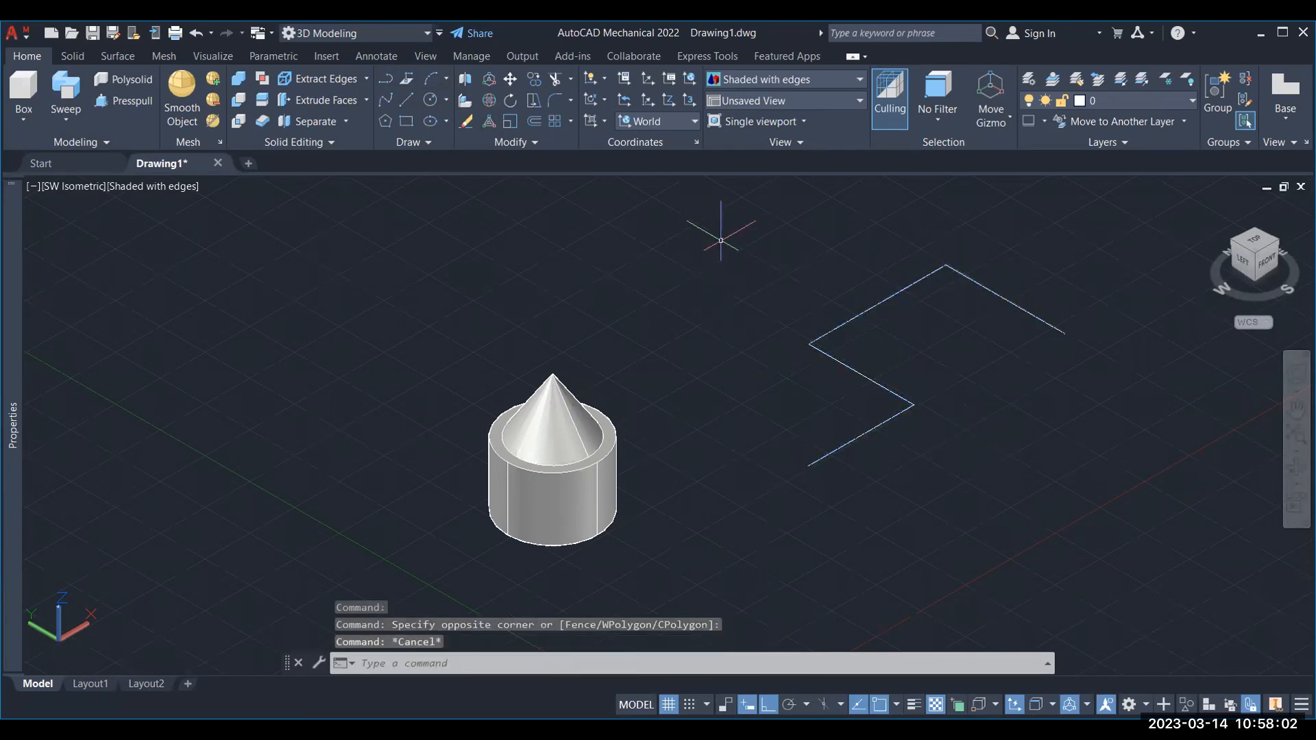
Delete all line segments of the zigzag beside the solid.
left_click(722, 201)
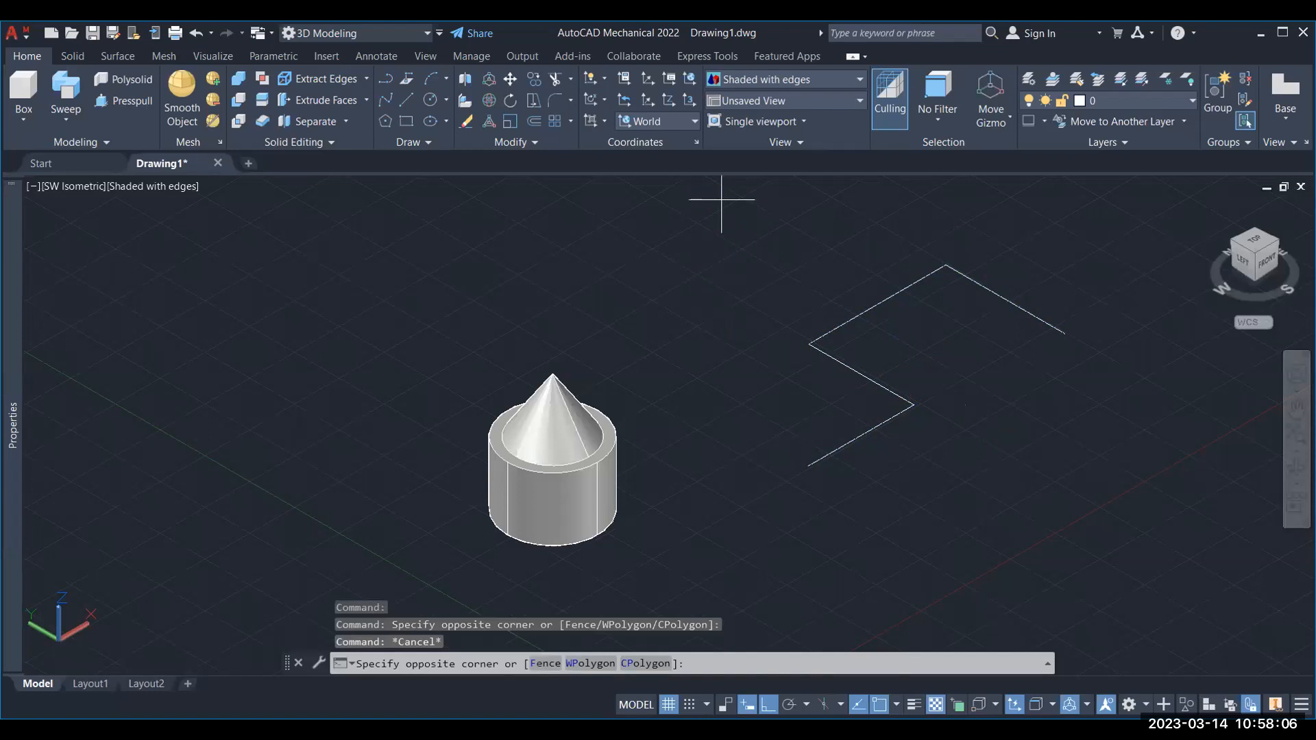
left_click(1175, 537)
key("Delete")
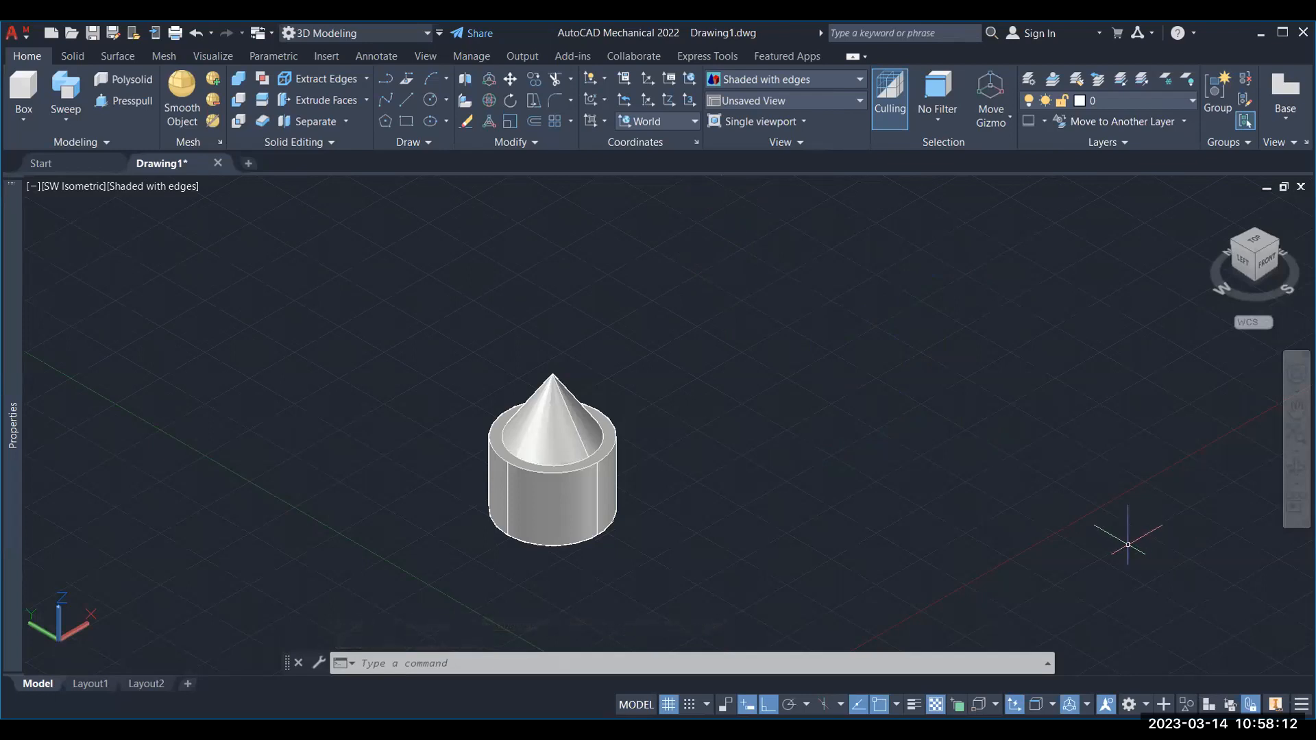
Explode the united cone-and-cylinder solid into its separate faces.
left_click(420, 328)
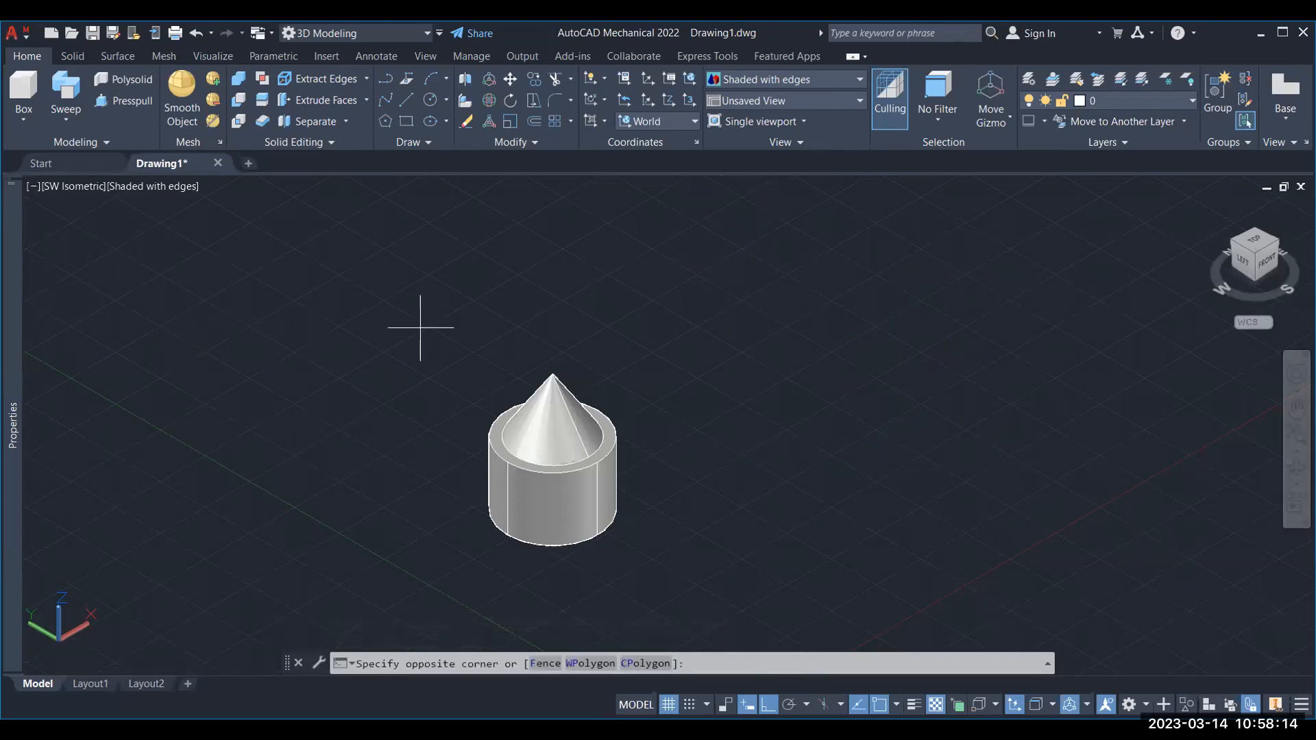
left_click(689, 597)
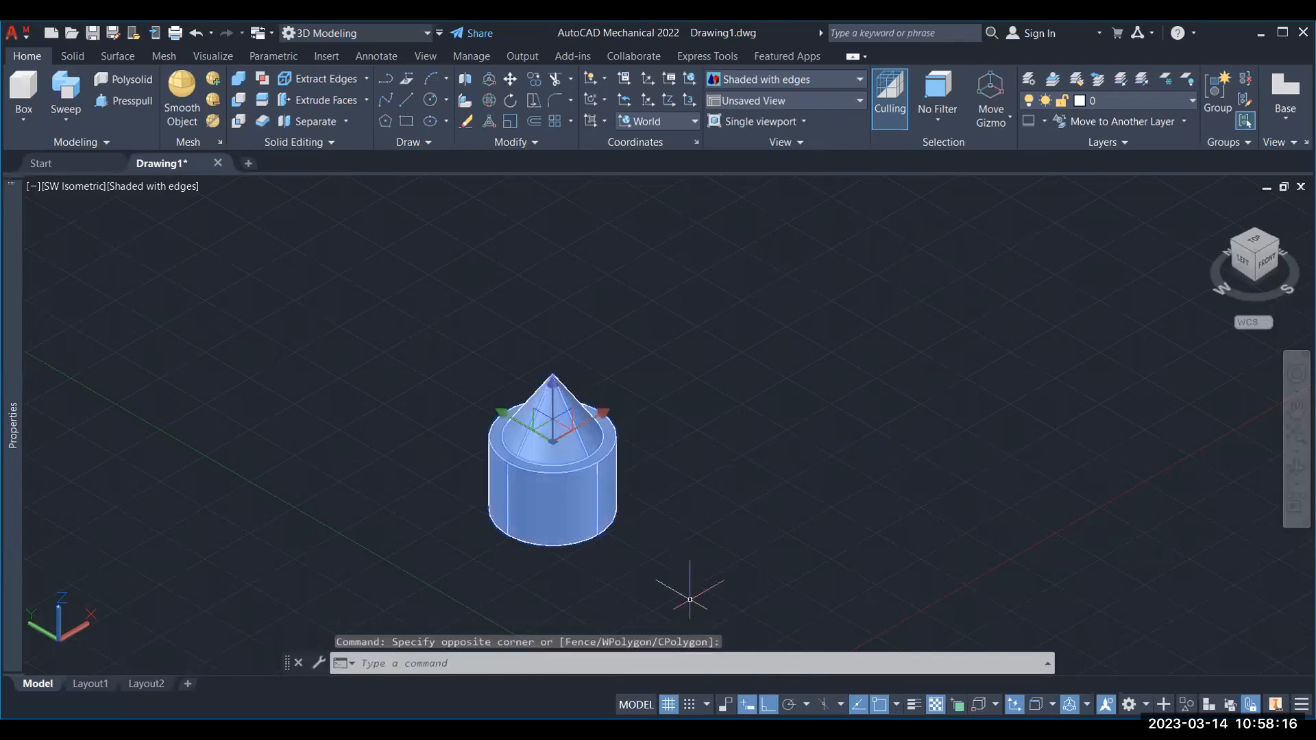
type("EX")
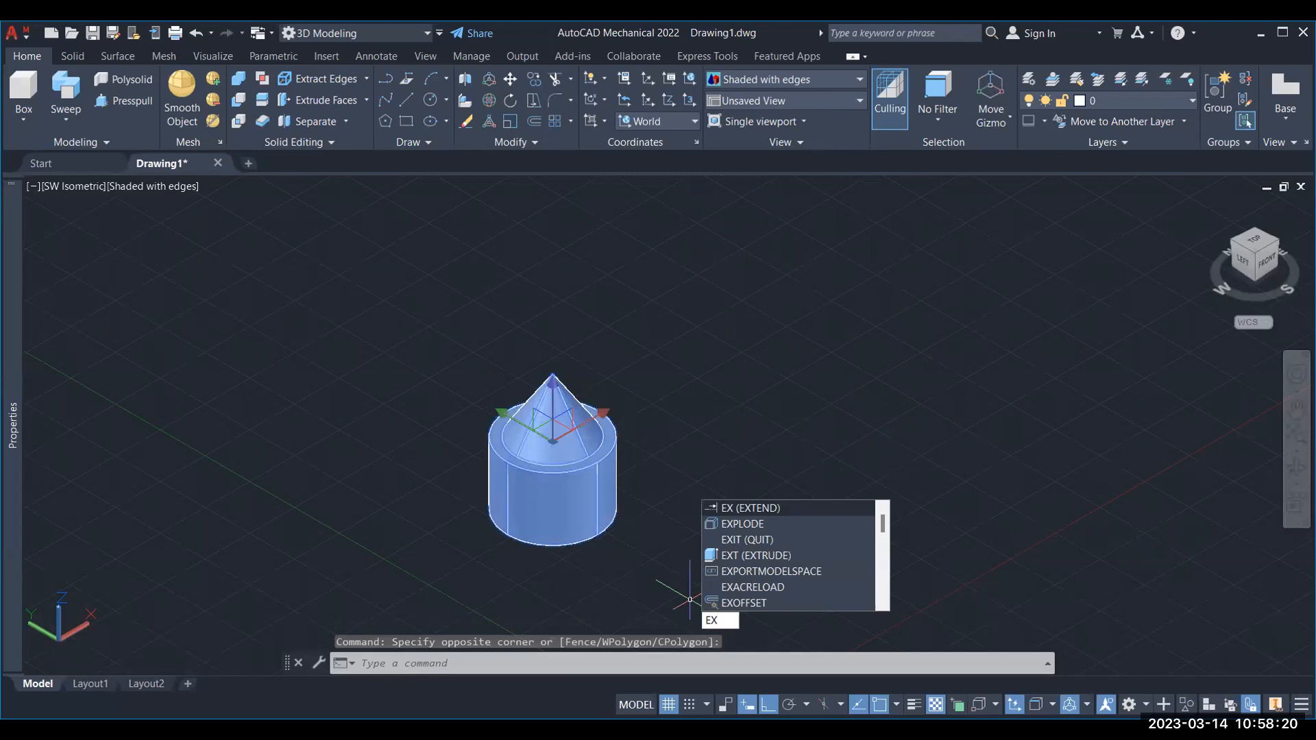
key("Return")
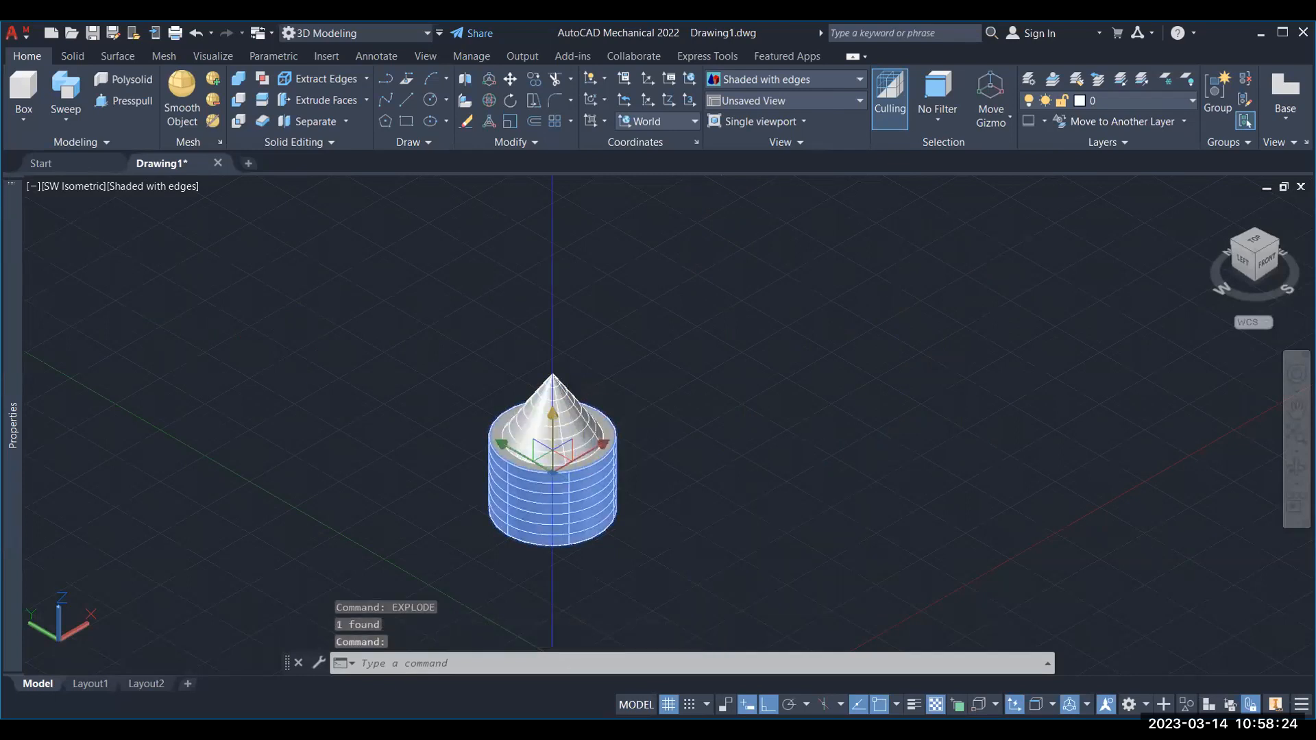
key("Escape")
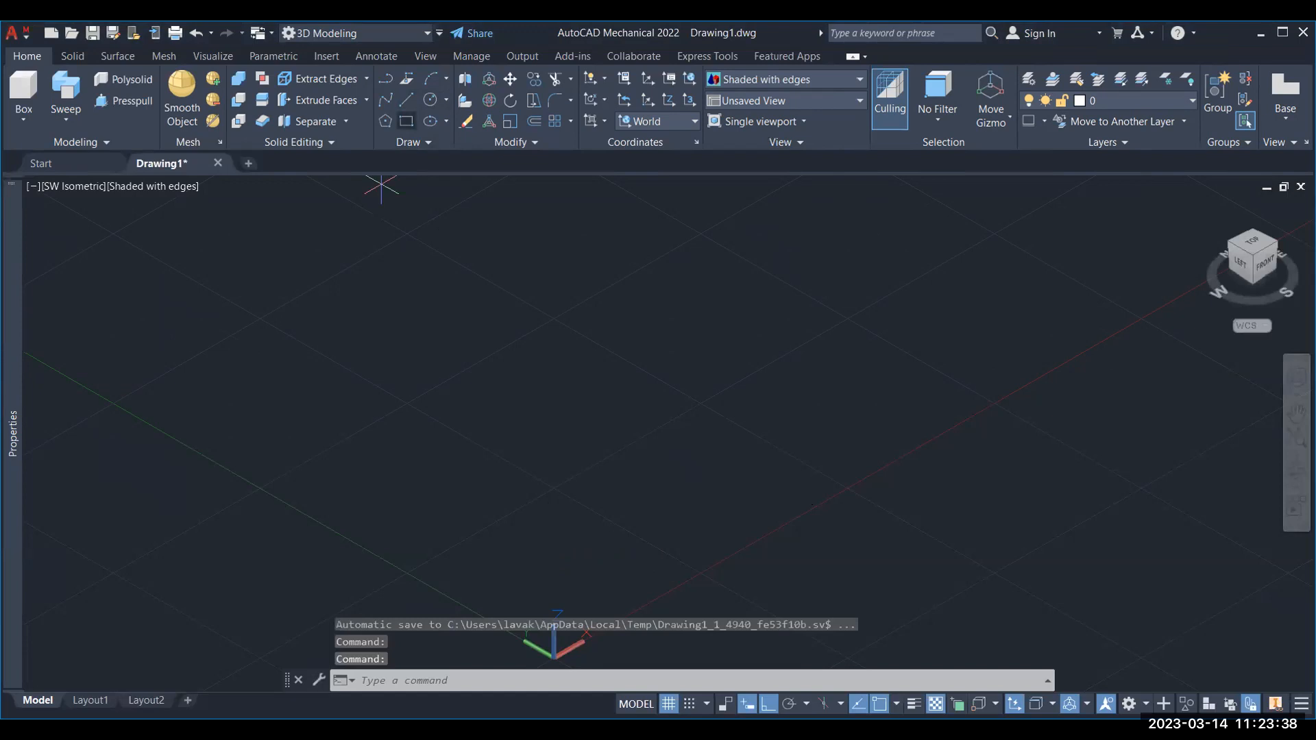
Draw a large rectangle on the ground plane in the empty model space.
left_click(407, 122)
left_click(419, 451)
left_click(812, 448)
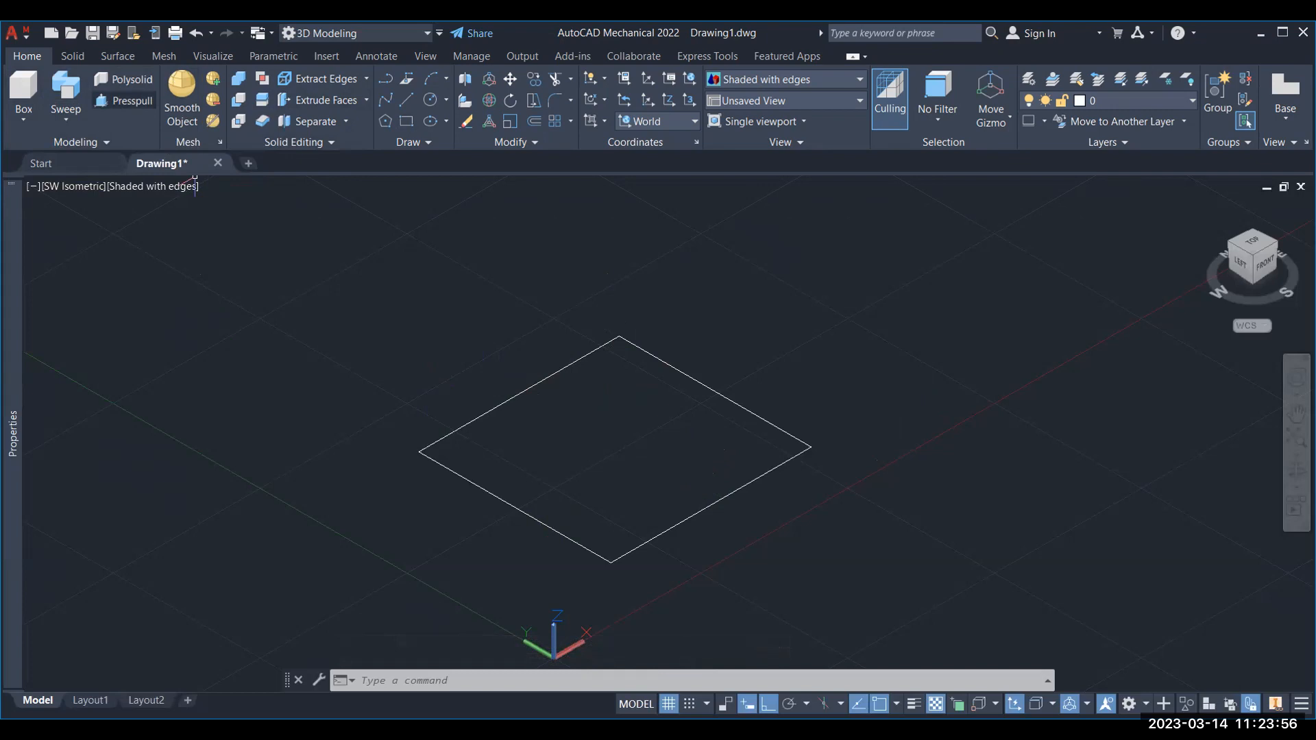
Presspull the rectangle's area upward by 150 to form a box.
left_click(574, 431)
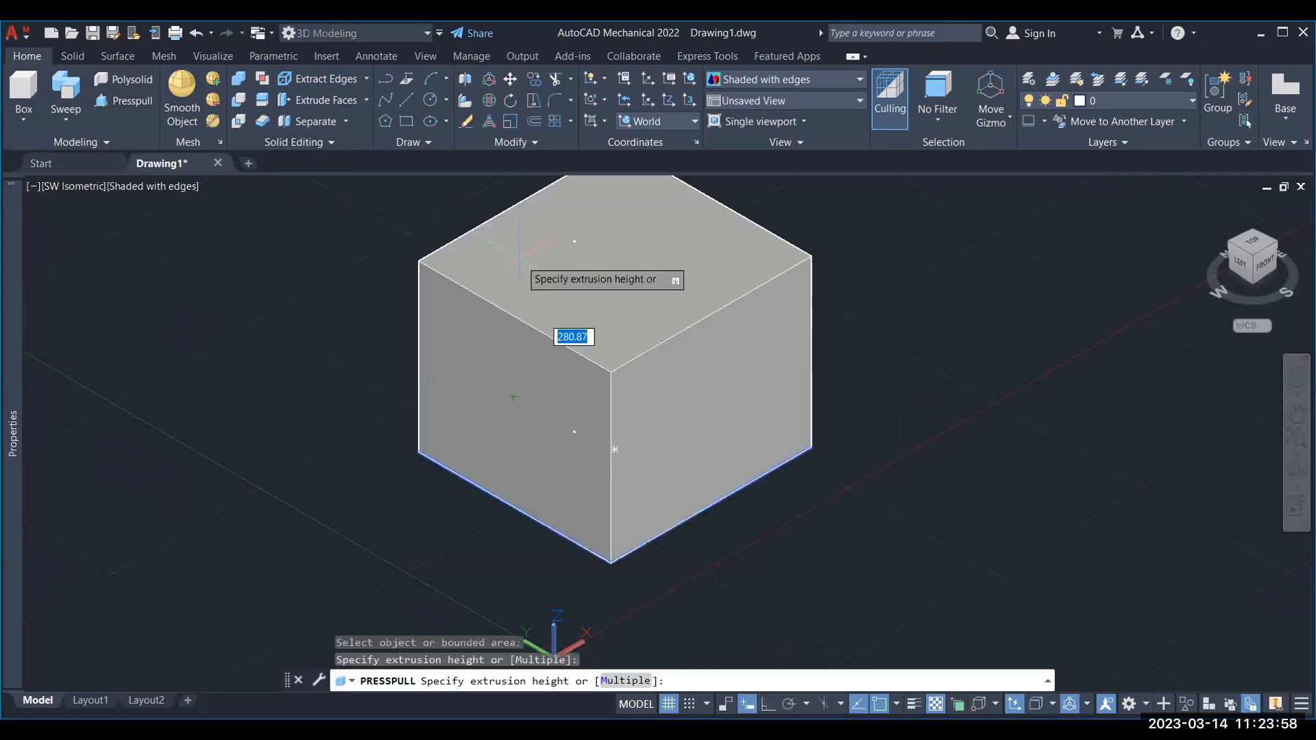
type("150")
key("Return")
scroll(919, 358, "down", 2)
middle_click_drag(919, 359, 773, 426)
key("Return")
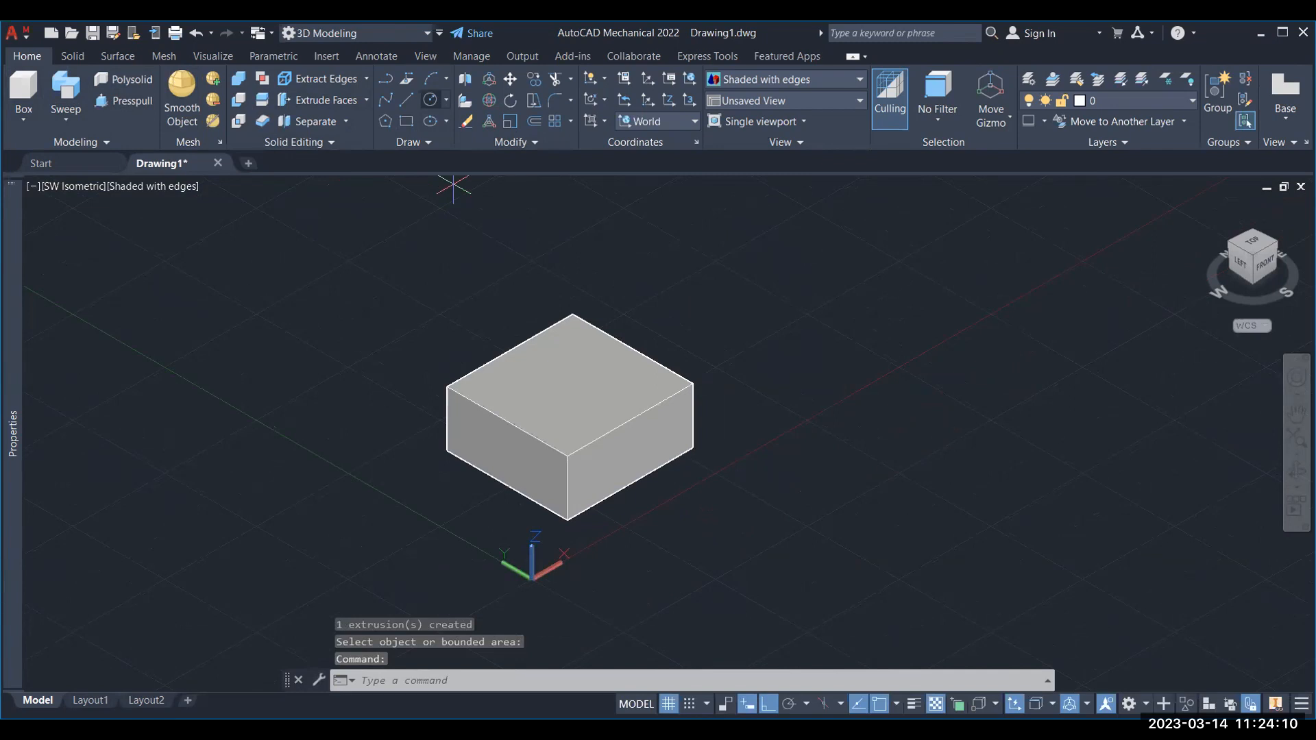
Draw a circle of radius 75 centred on the box's top corner nearest the X direction and presspull it 200 downward into a cylinder.
type("c")
key("Return")
left_click(693, 383)
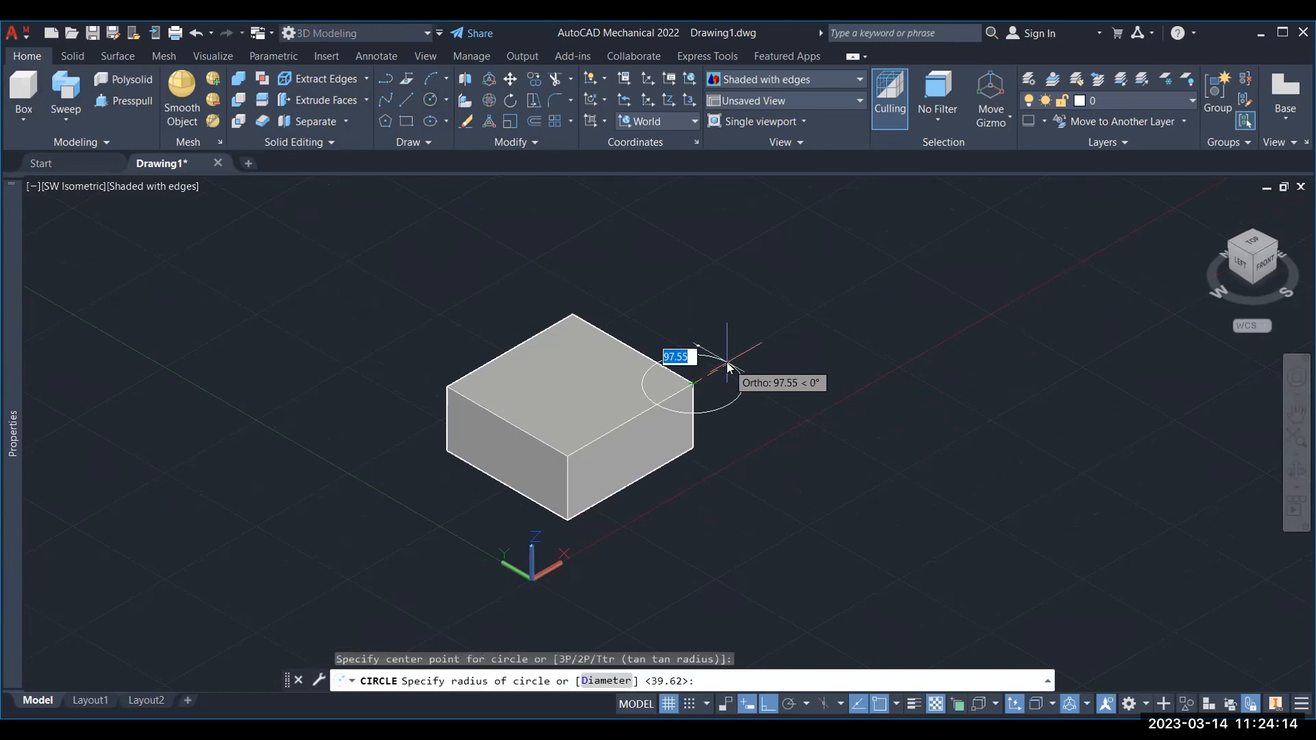
type("75")
key("Return")
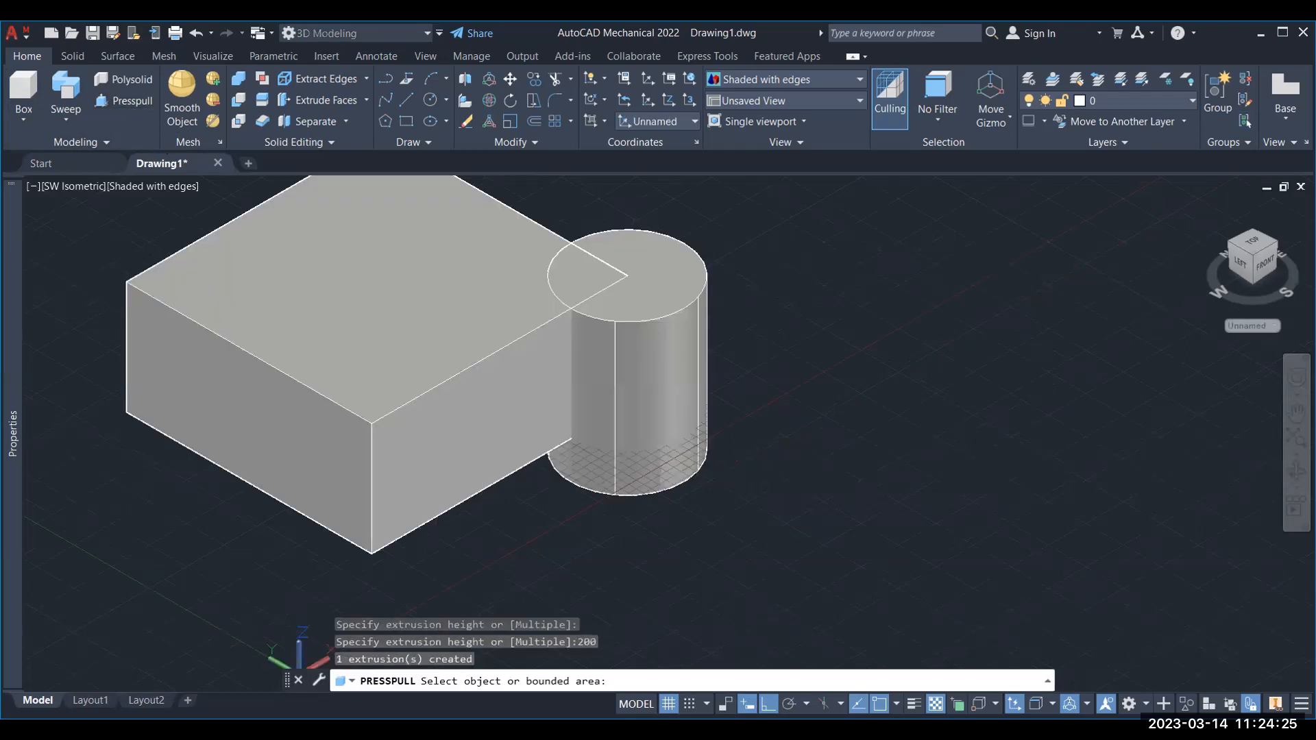
key("Return")
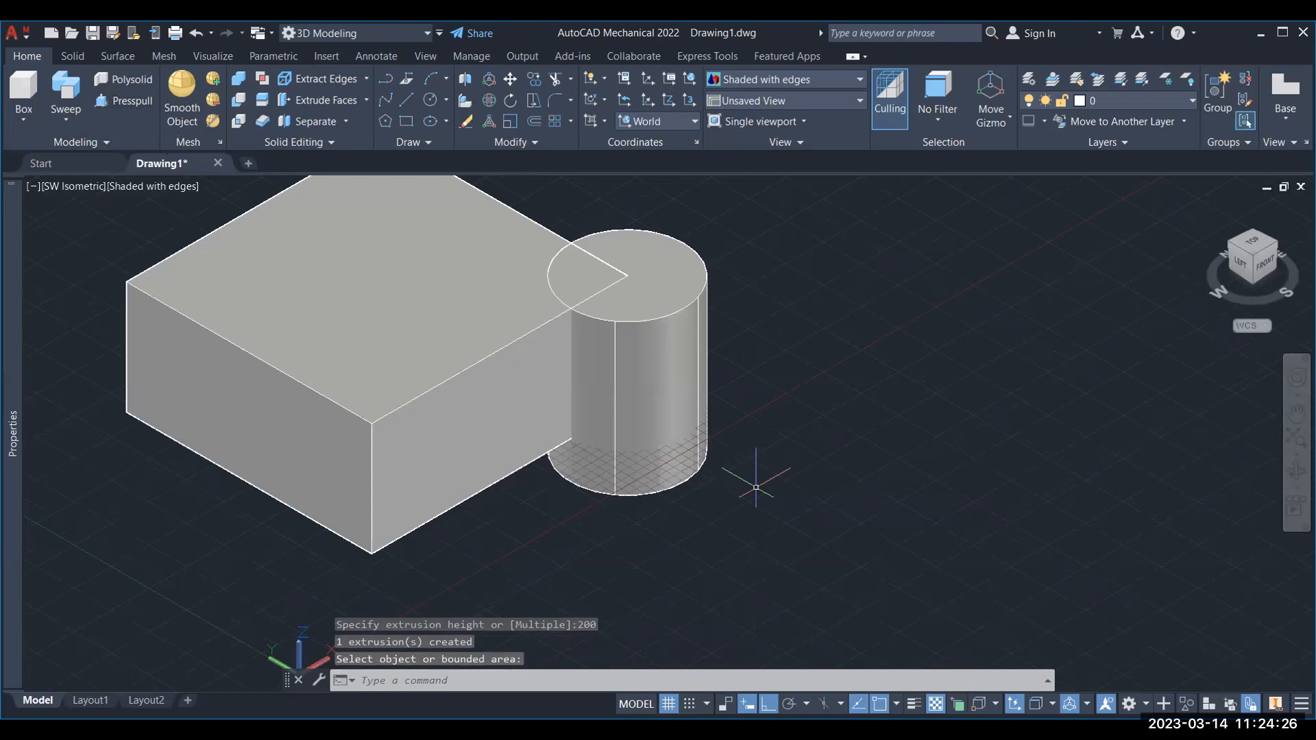
Select the box and the overlapping cylinder in turn to check whether they are separate solids.
left_click(455, 384)
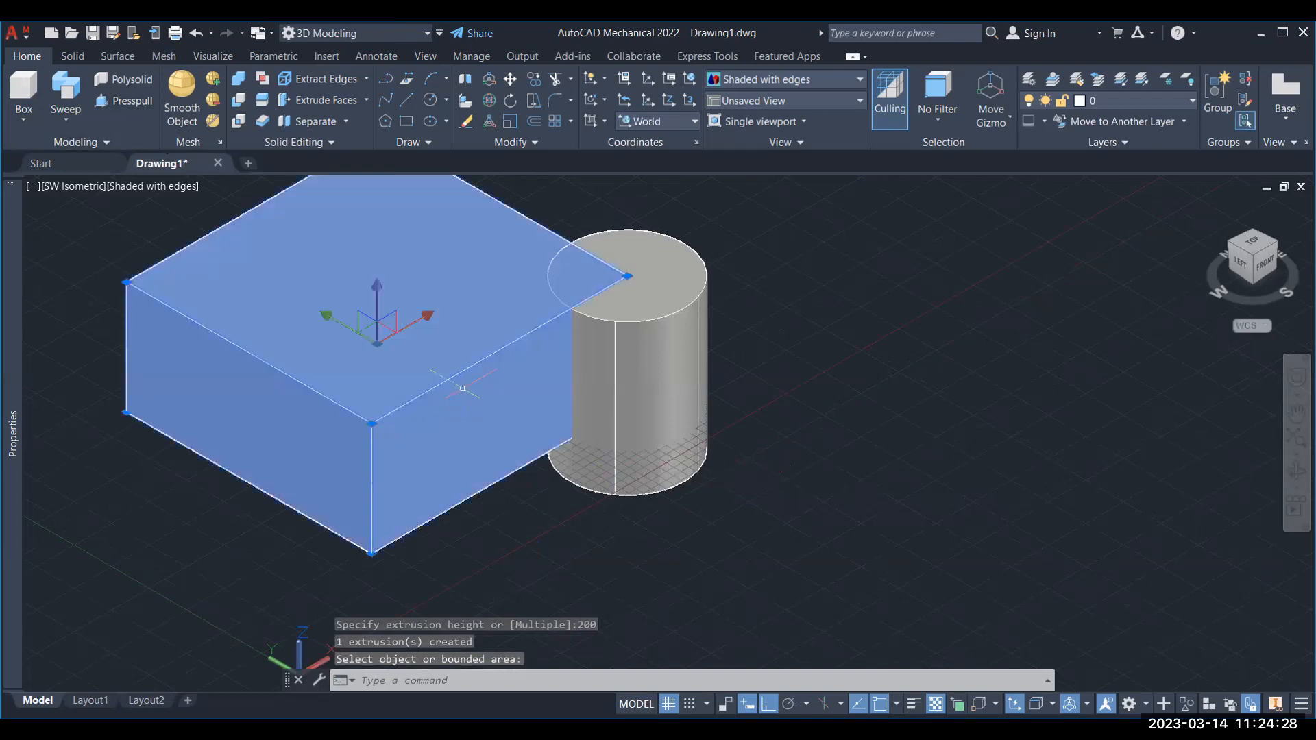
left_click(638, 394)
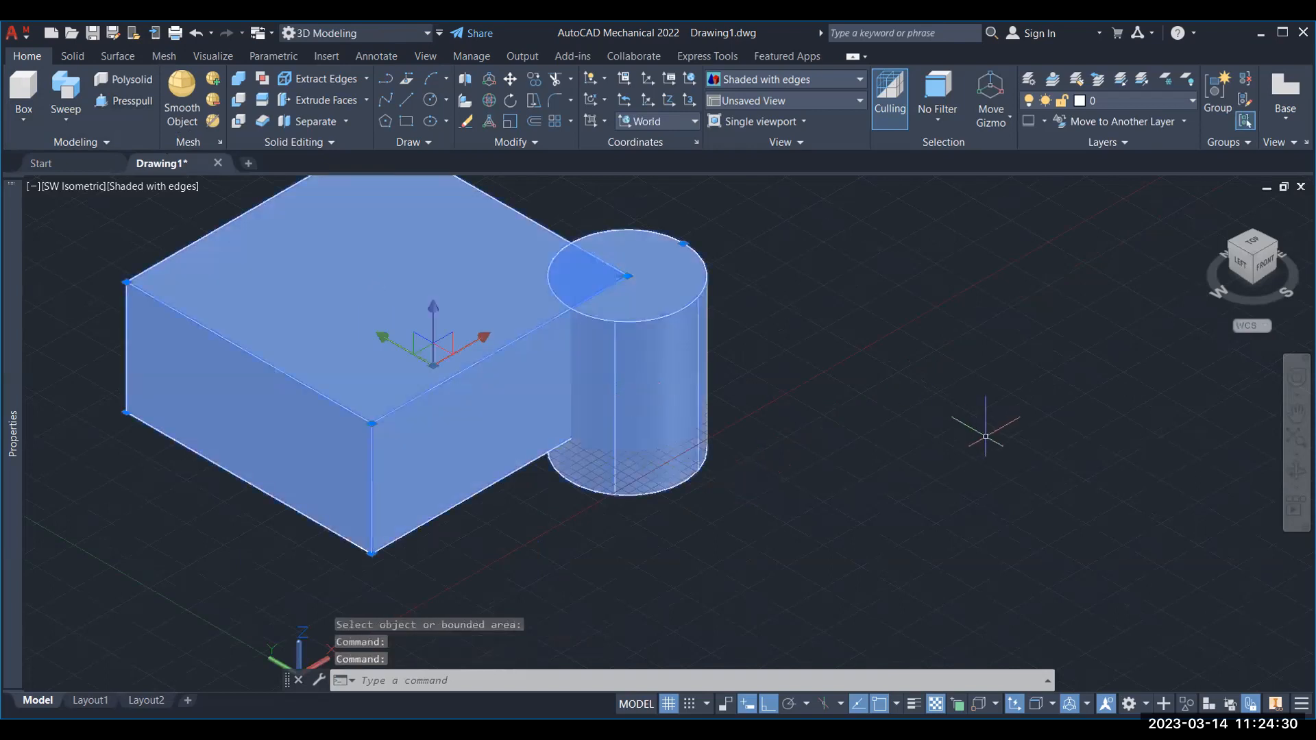
key("Escape")
left_click(722, 363)
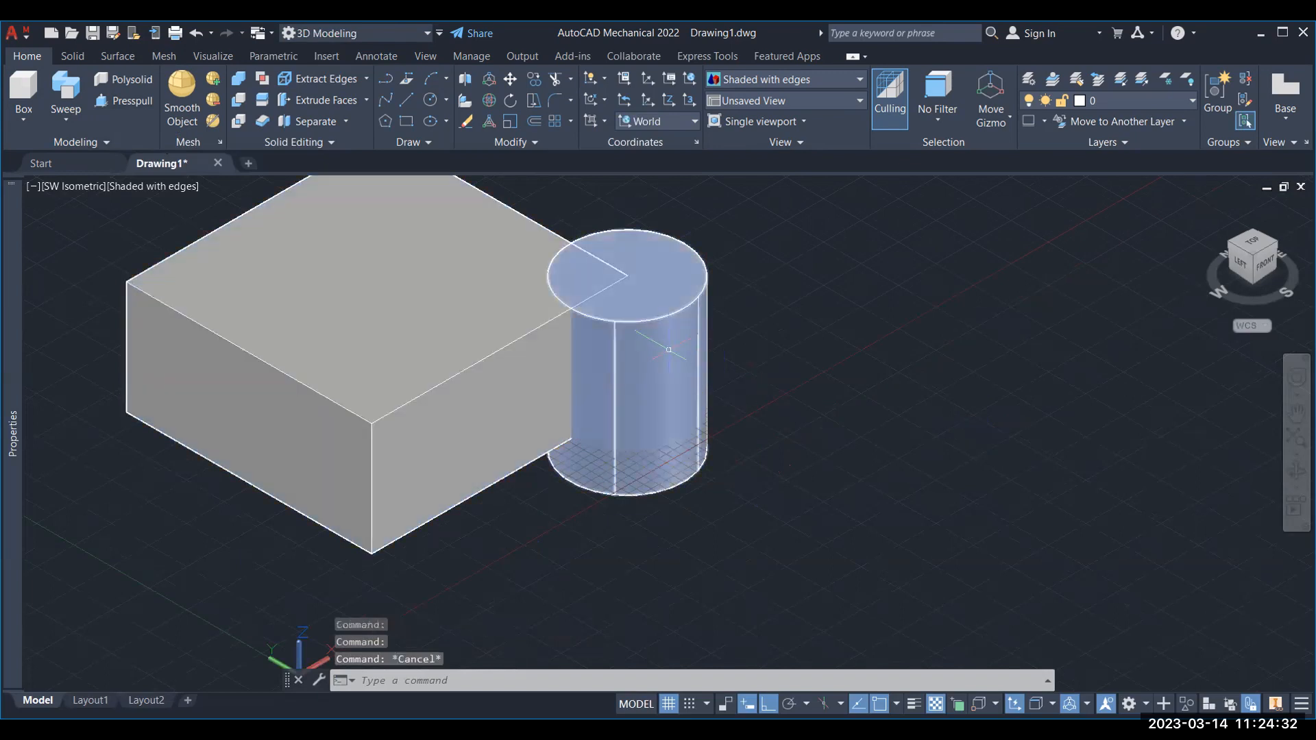
Subtract the overlapping cylinder from the box.
left_click(376, 333)
middle_click_drag(959, 397, 957, 395)
left_click_drag(957, 395, 984, 451)
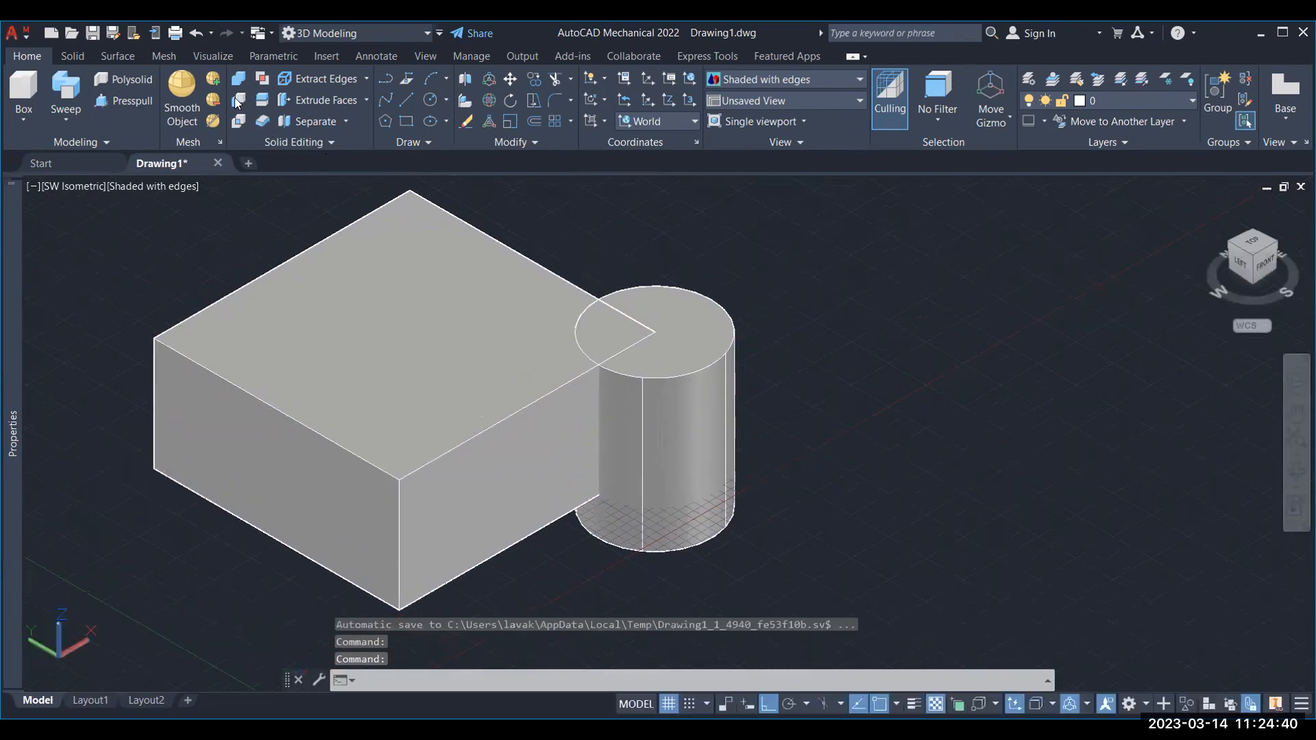
left_click(238, 100)
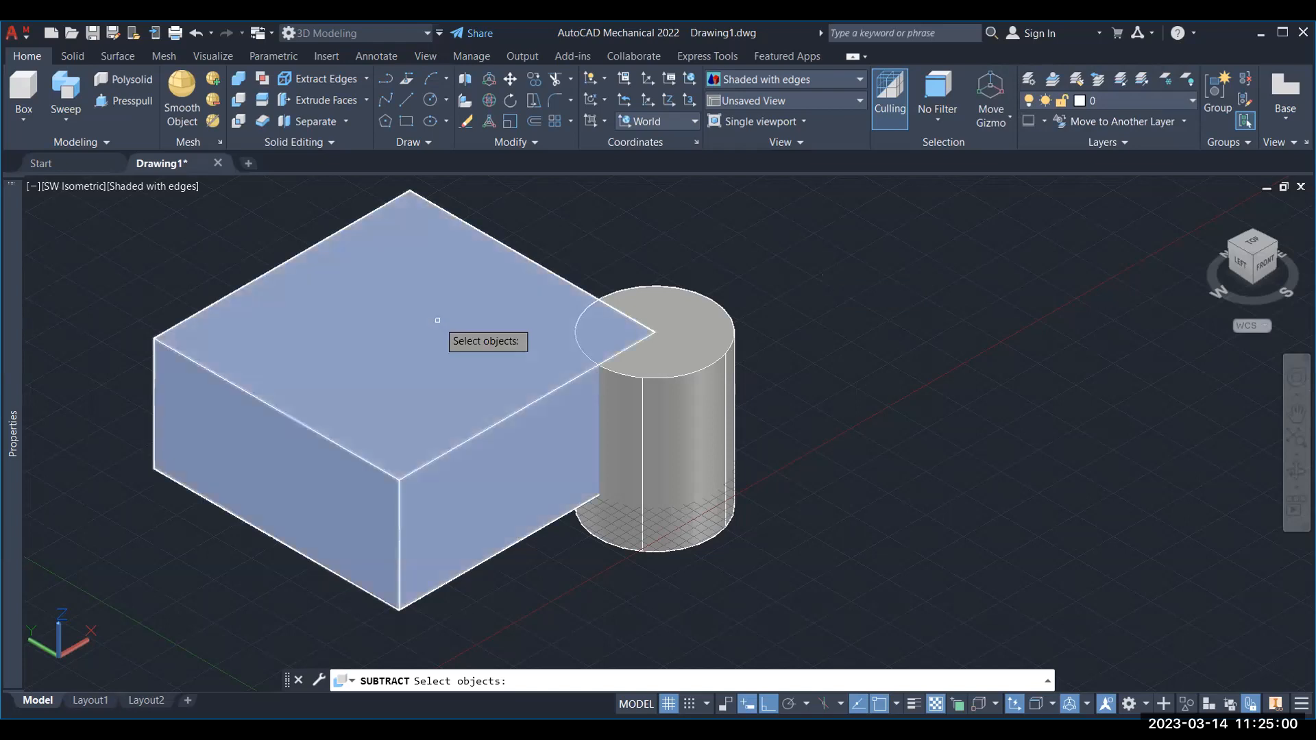
left_click(437, 320)
key("Return")
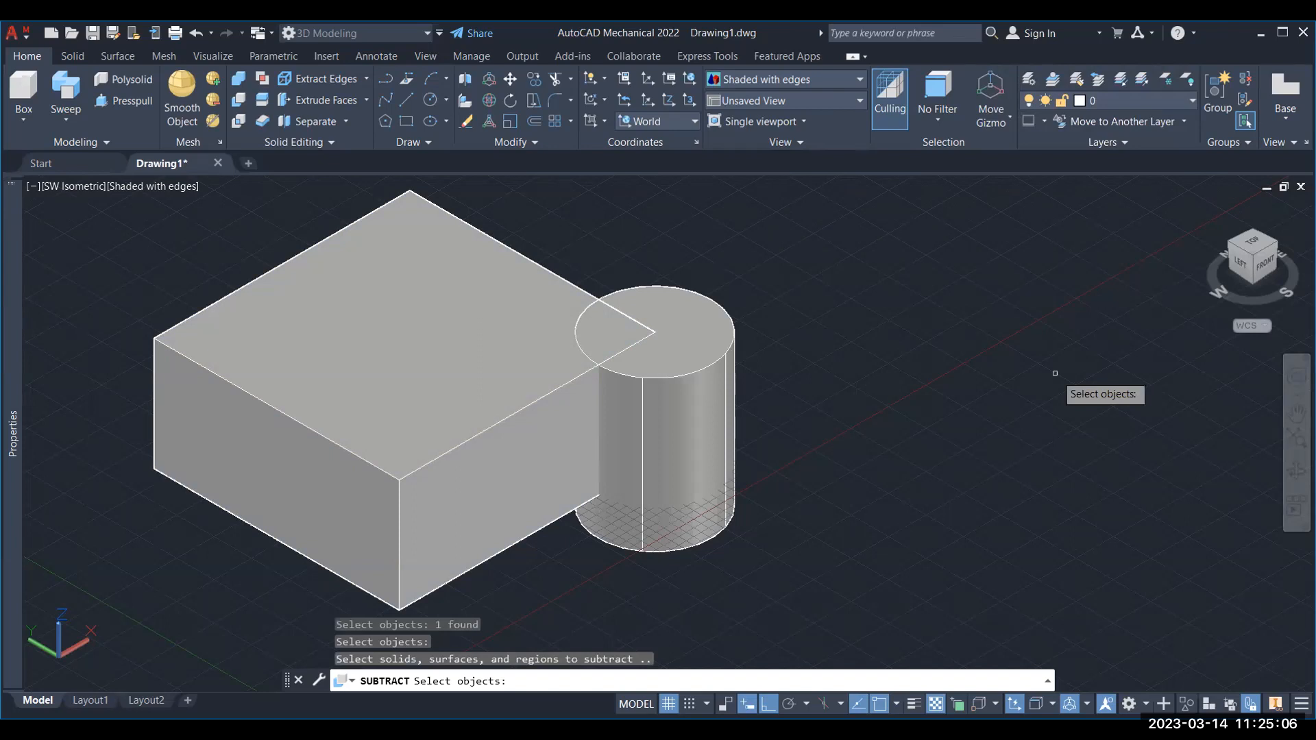
left_click(688, 439)
key("Return")
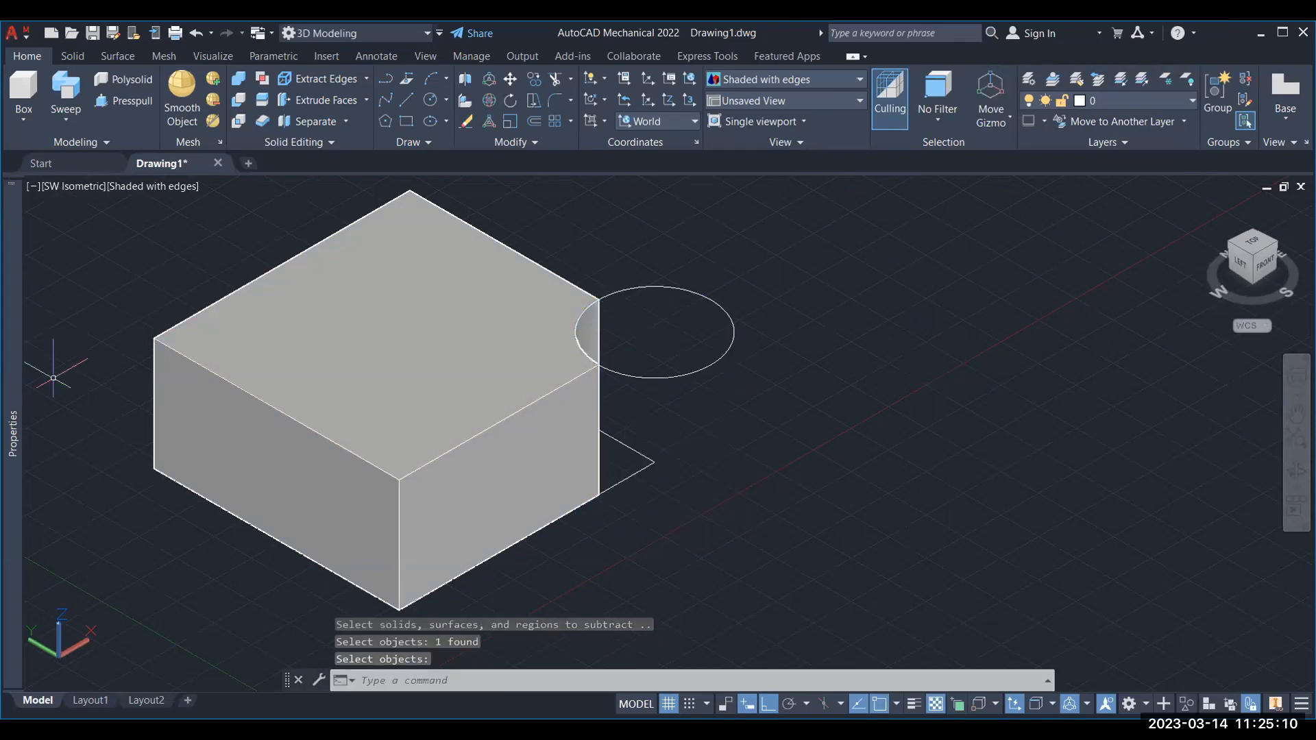
Select the cut box and move it away from its source rectangle and circle.
left_click(418, 368)
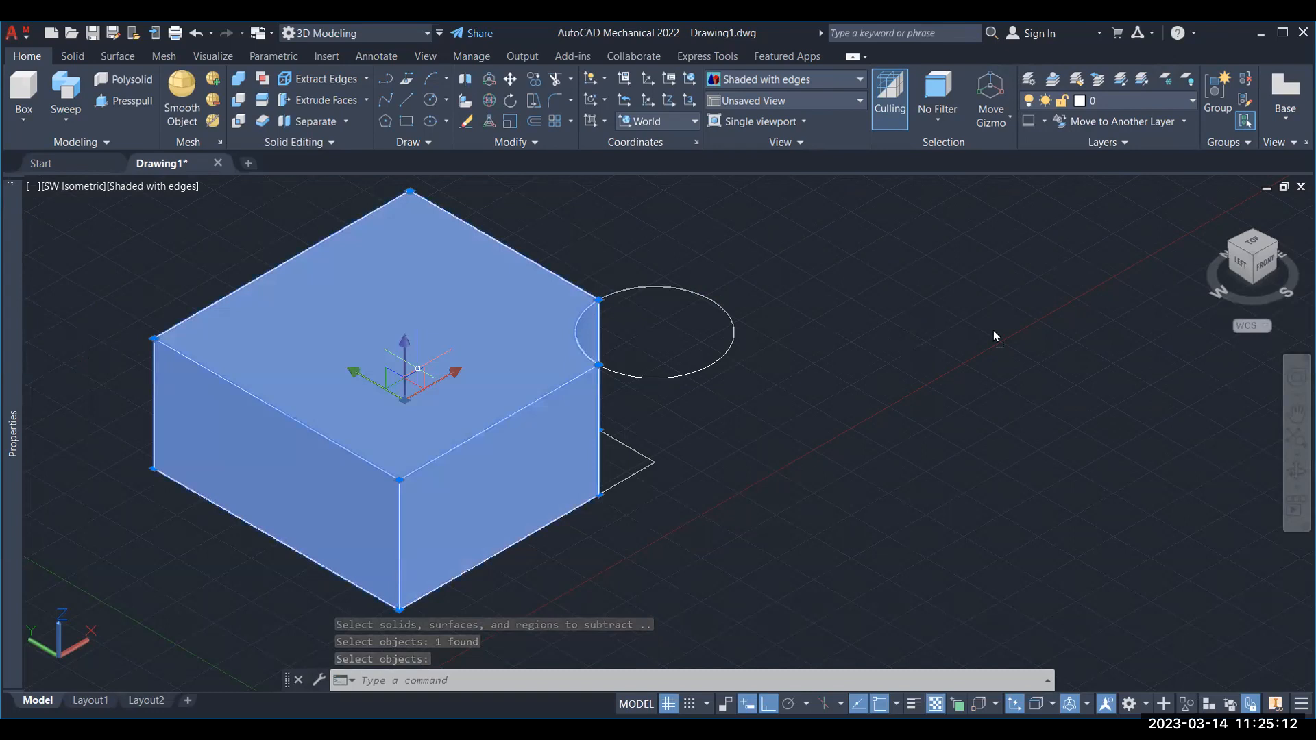
key("Escape")
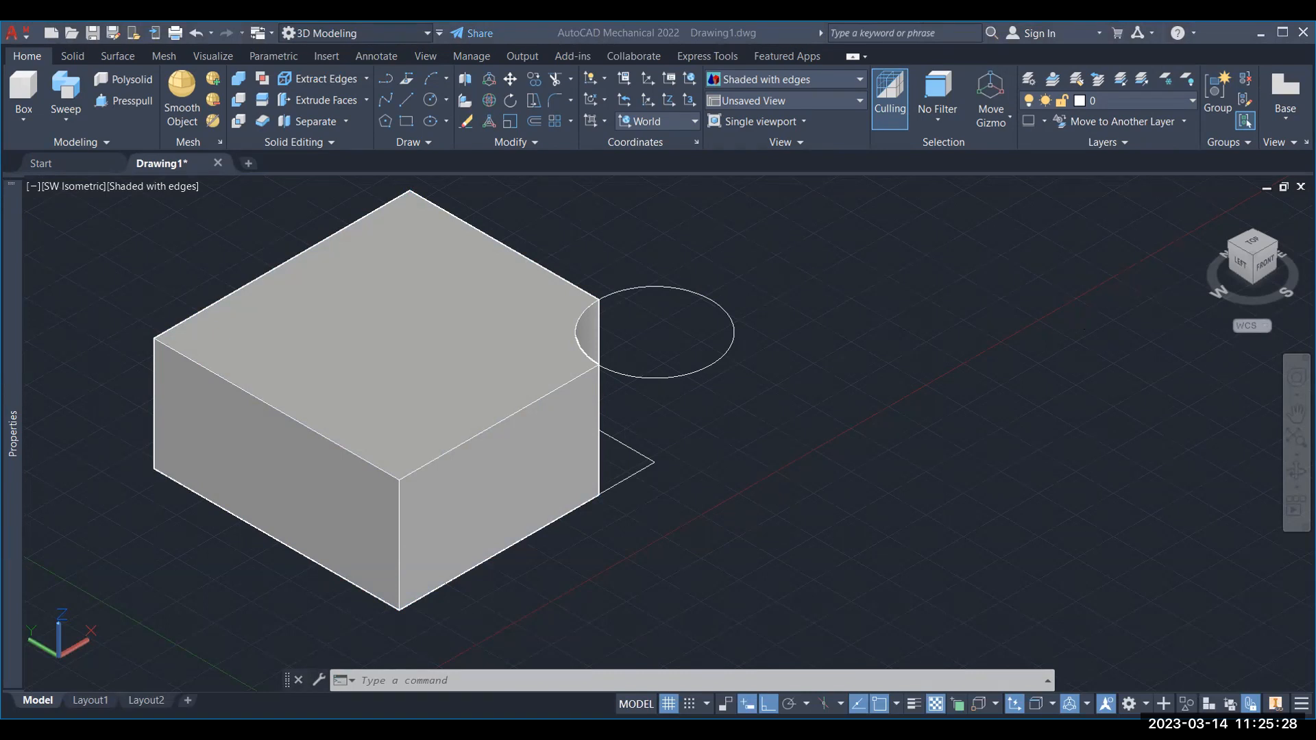
left_click(447, 357)
left_click_drag(887, 263, 1048, 210)
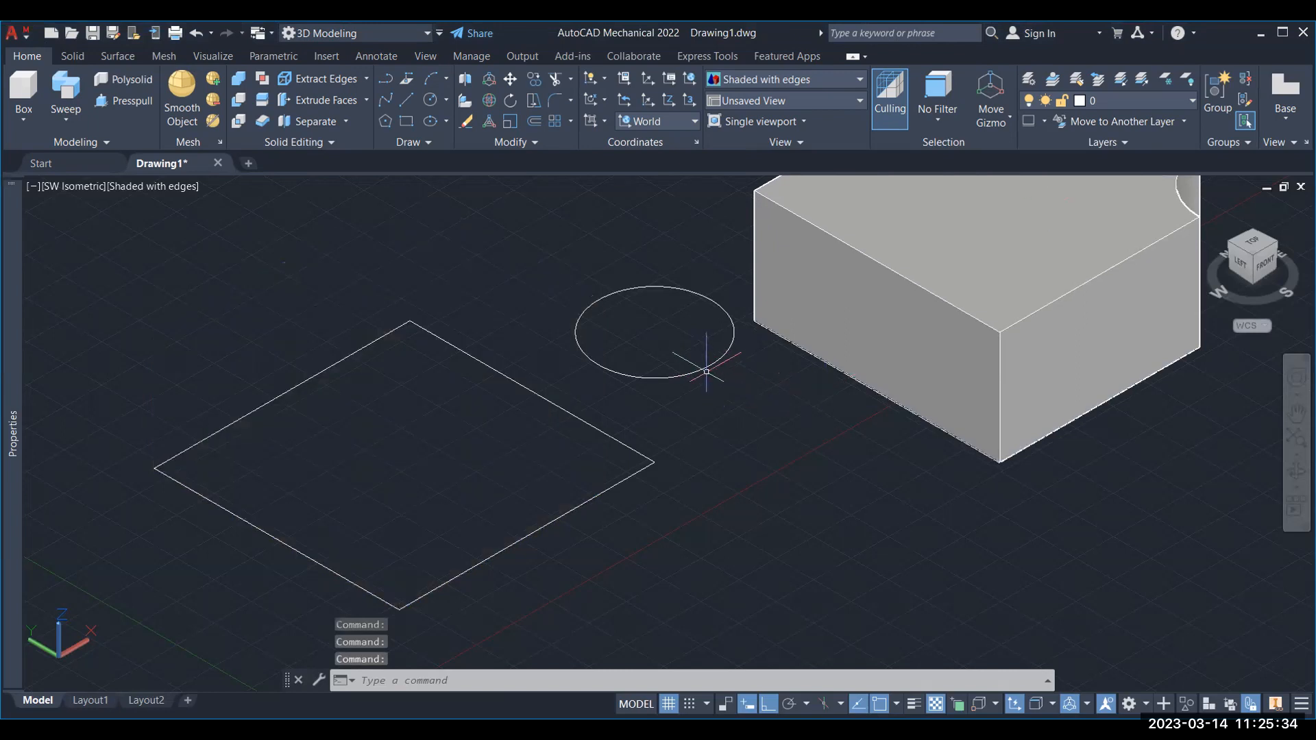
Erase the source circle and the cut box, leaving the rectangle on the ground plane.
left_click(698, 371)
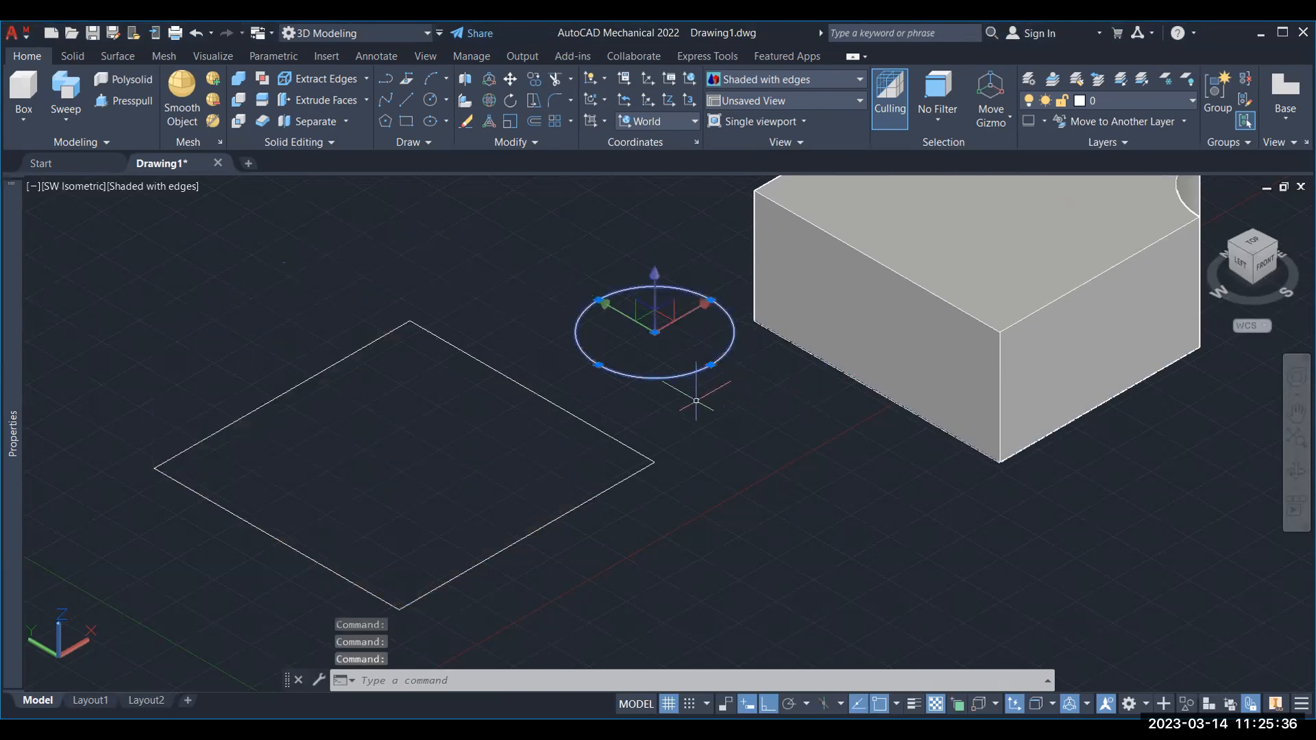
key("Delete")
scroll(866, 313, "down", 2)
middle_click_drag(858, 334, 800, 425)
left_click(801, 425)
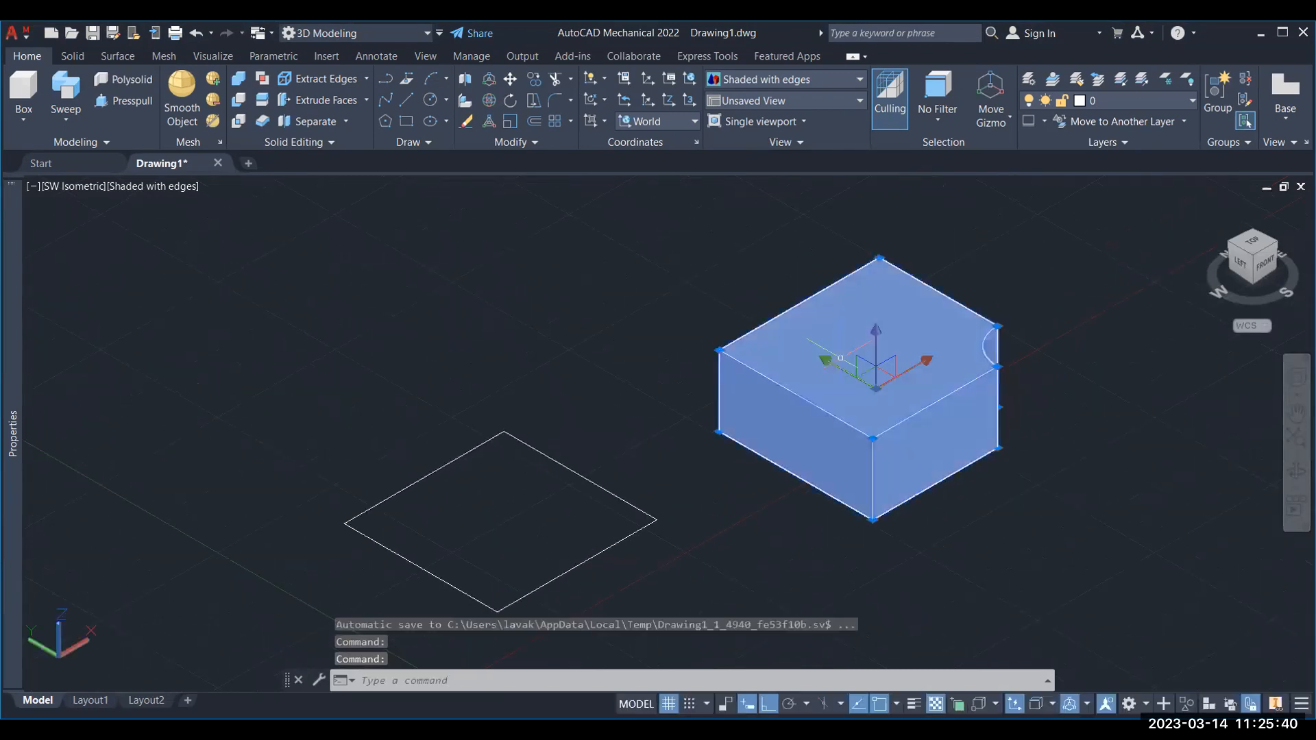
key("Delete")
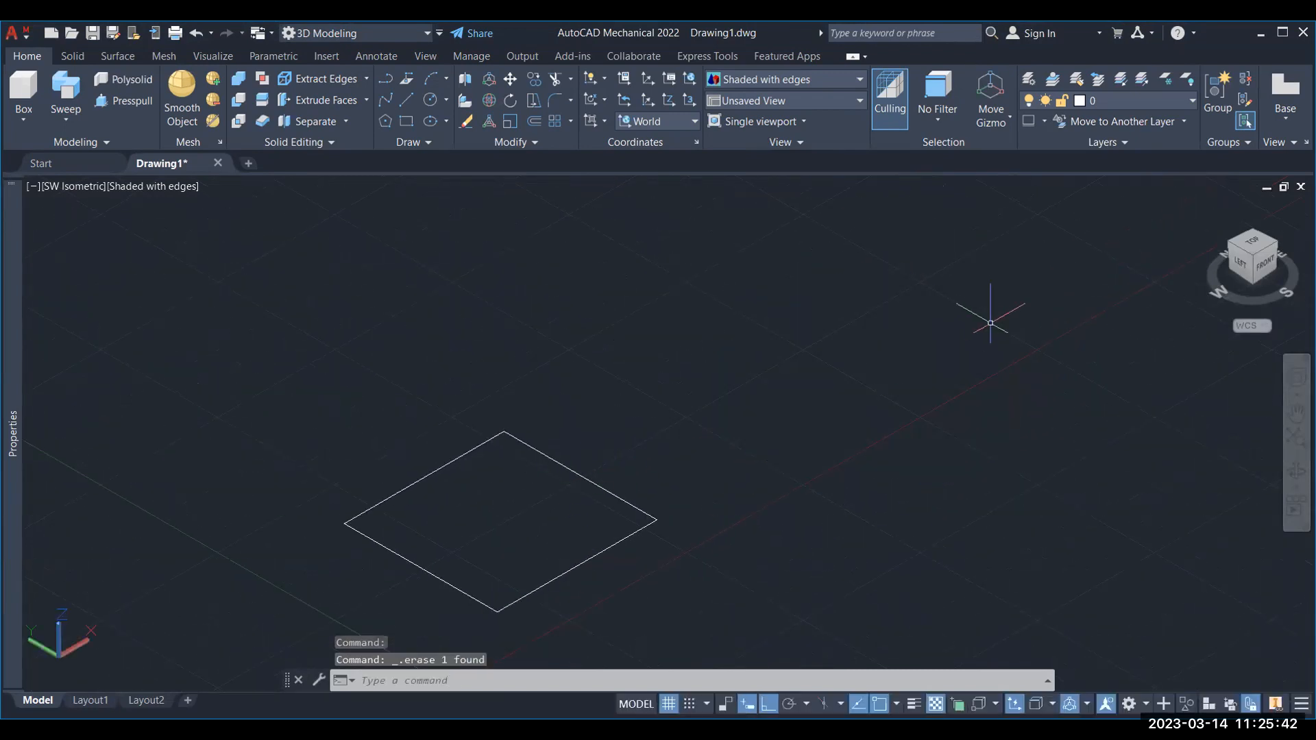
Undo the erasures, the move and the subtraction to restore the box and the cylinder.
key("ctrl+z")
key("ctrl+z")
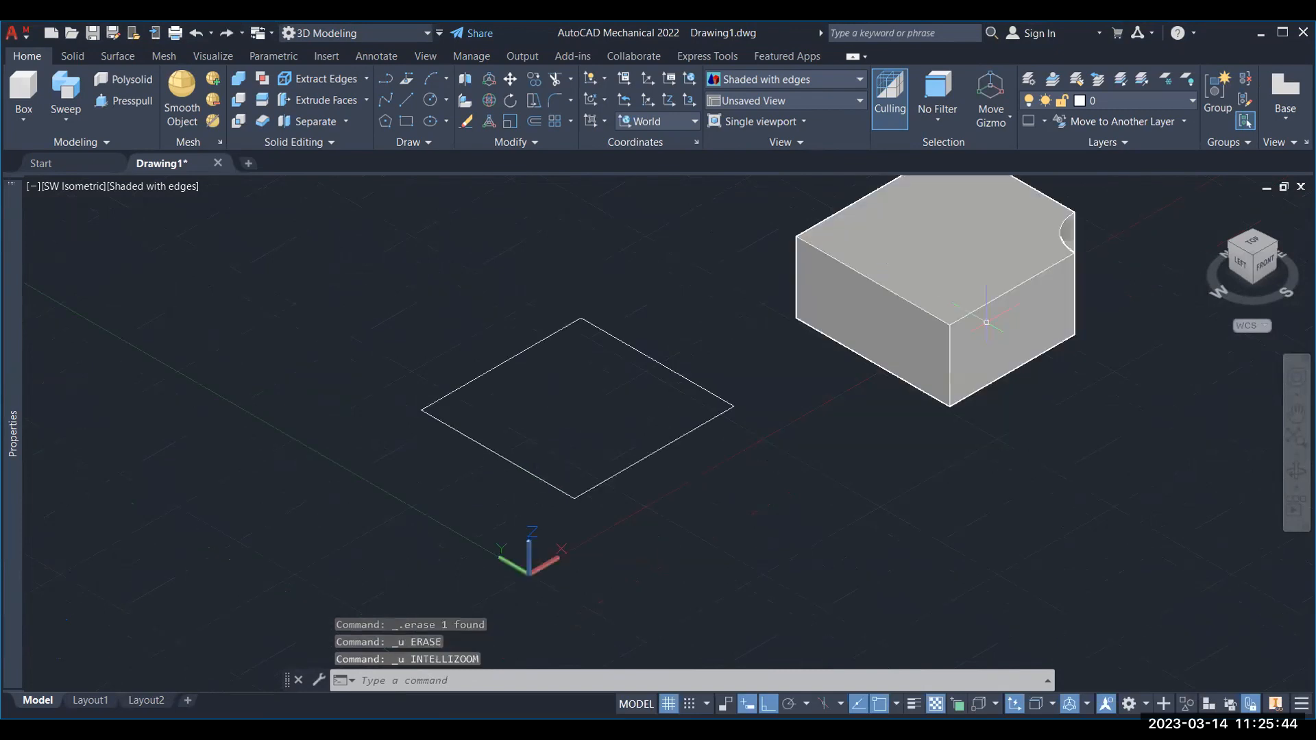
key("ctrl+z")
key("ctrl+z")
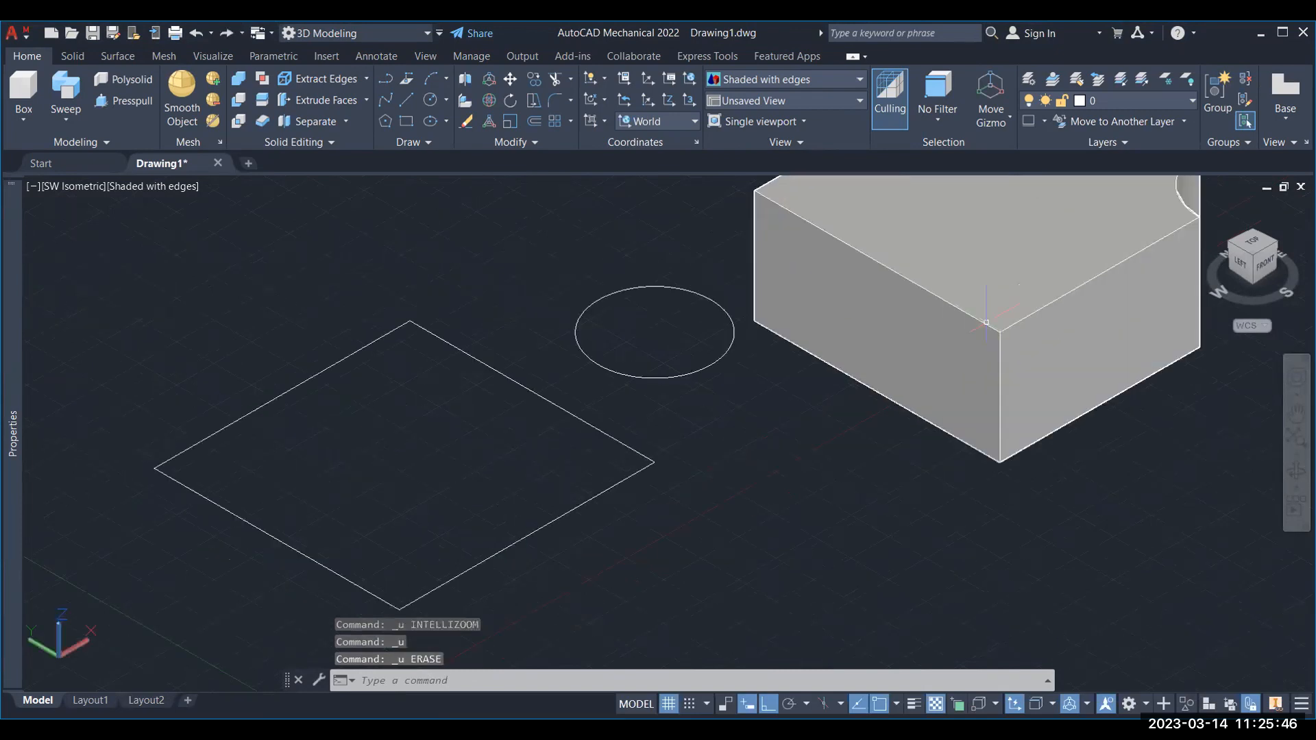
key("ctrl+z")
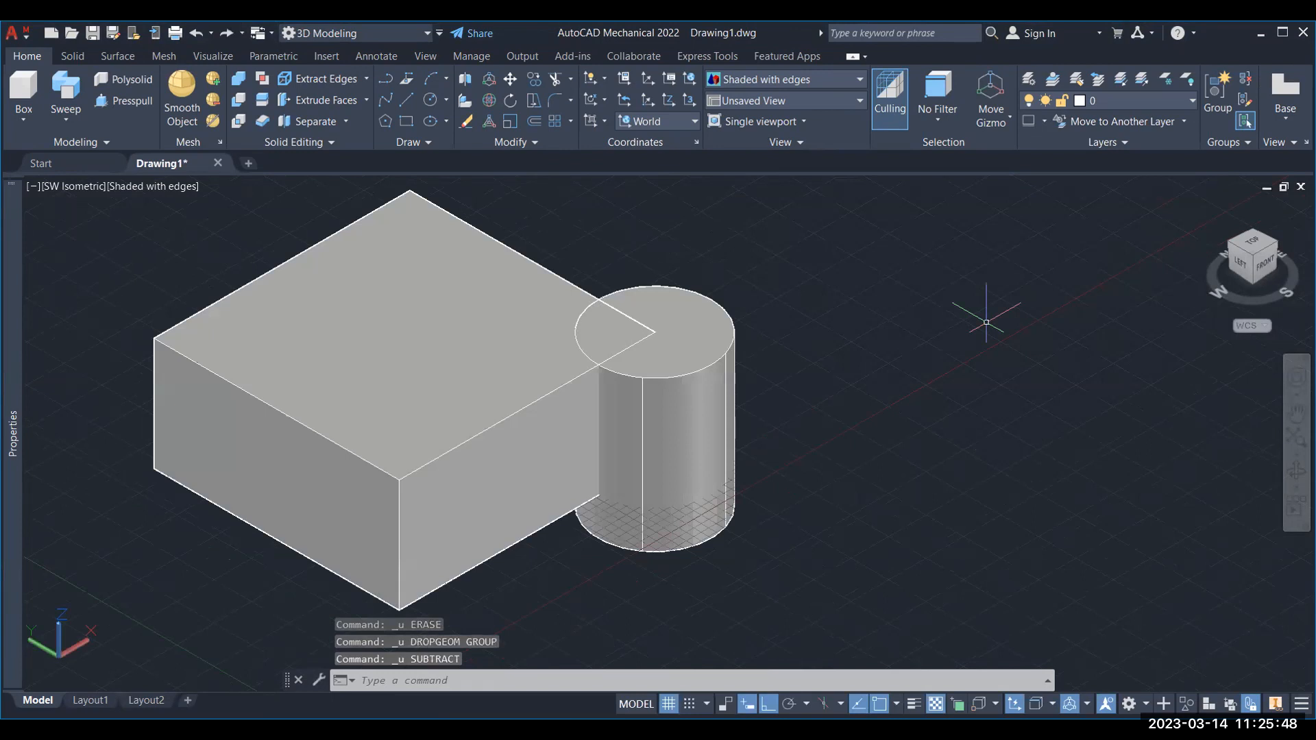
key("Escape")
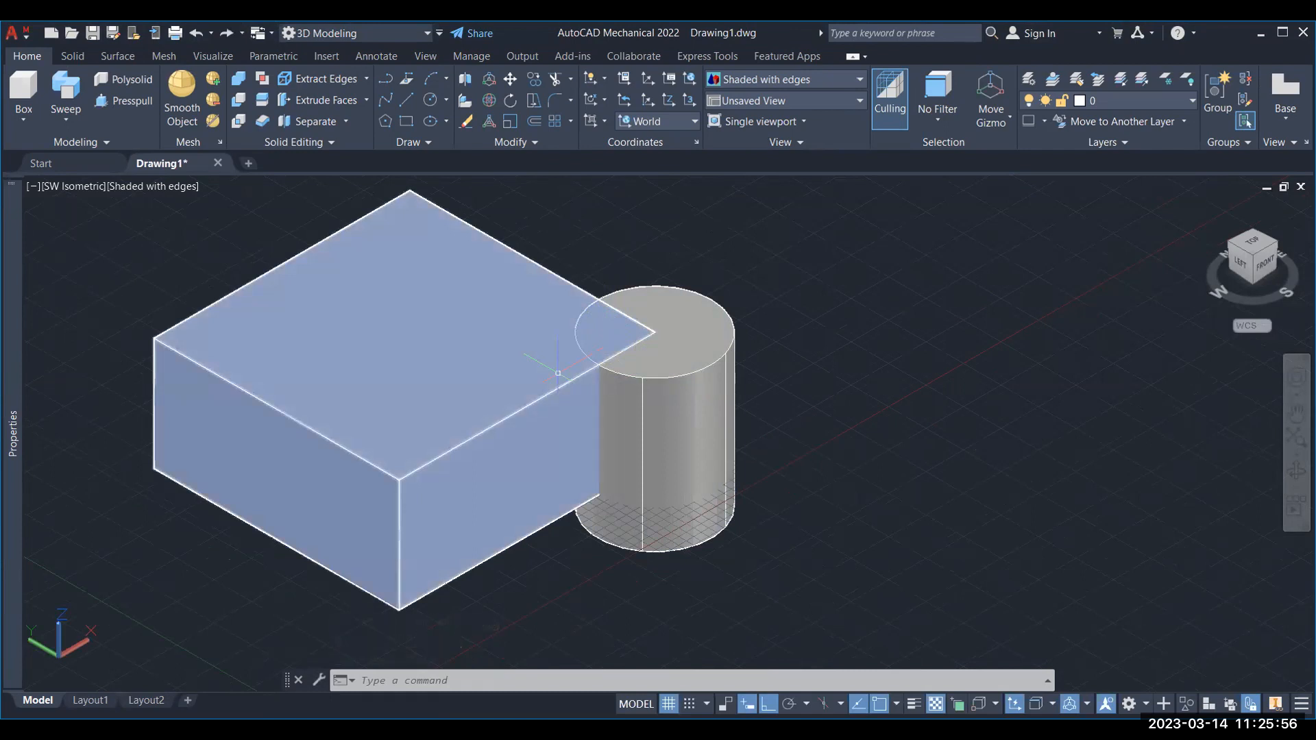
Copy the box and overlapping cylinder with their outlines to an empty spot beside the originals.
scroll(453, 343, "down", 2)
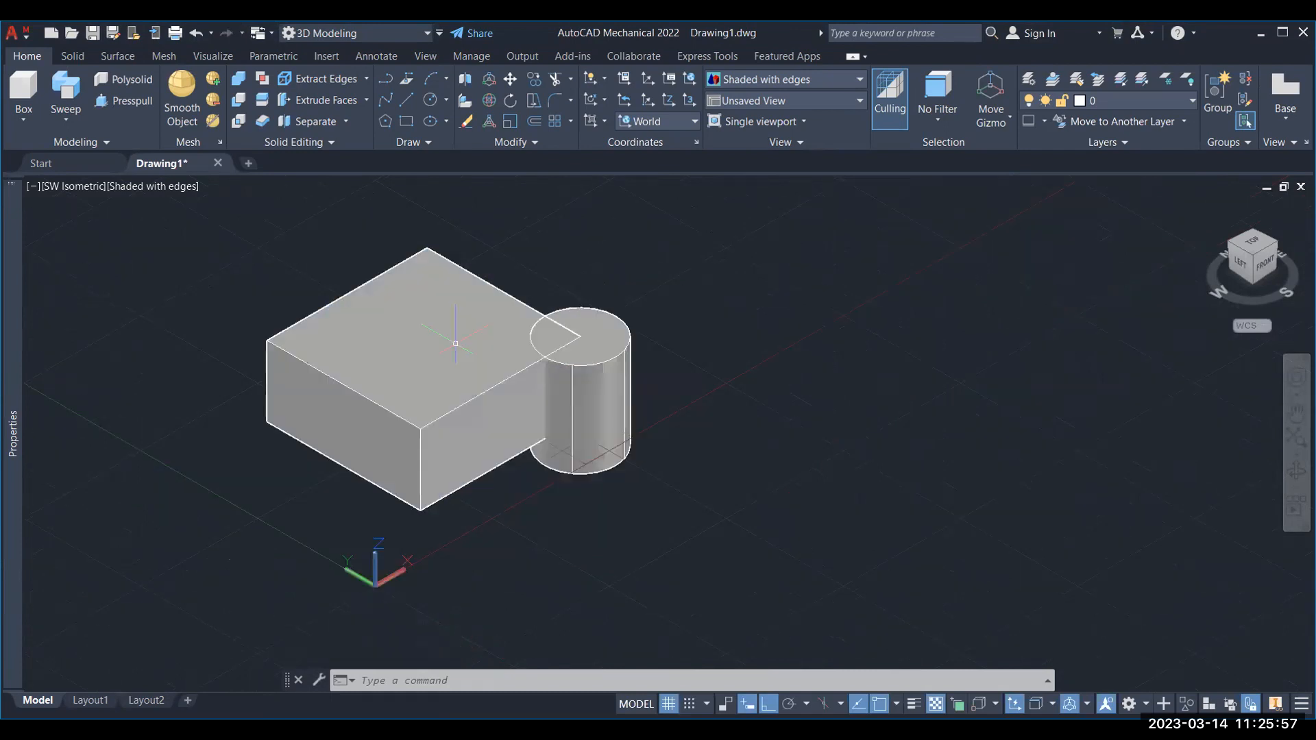
left_click(236, 212)
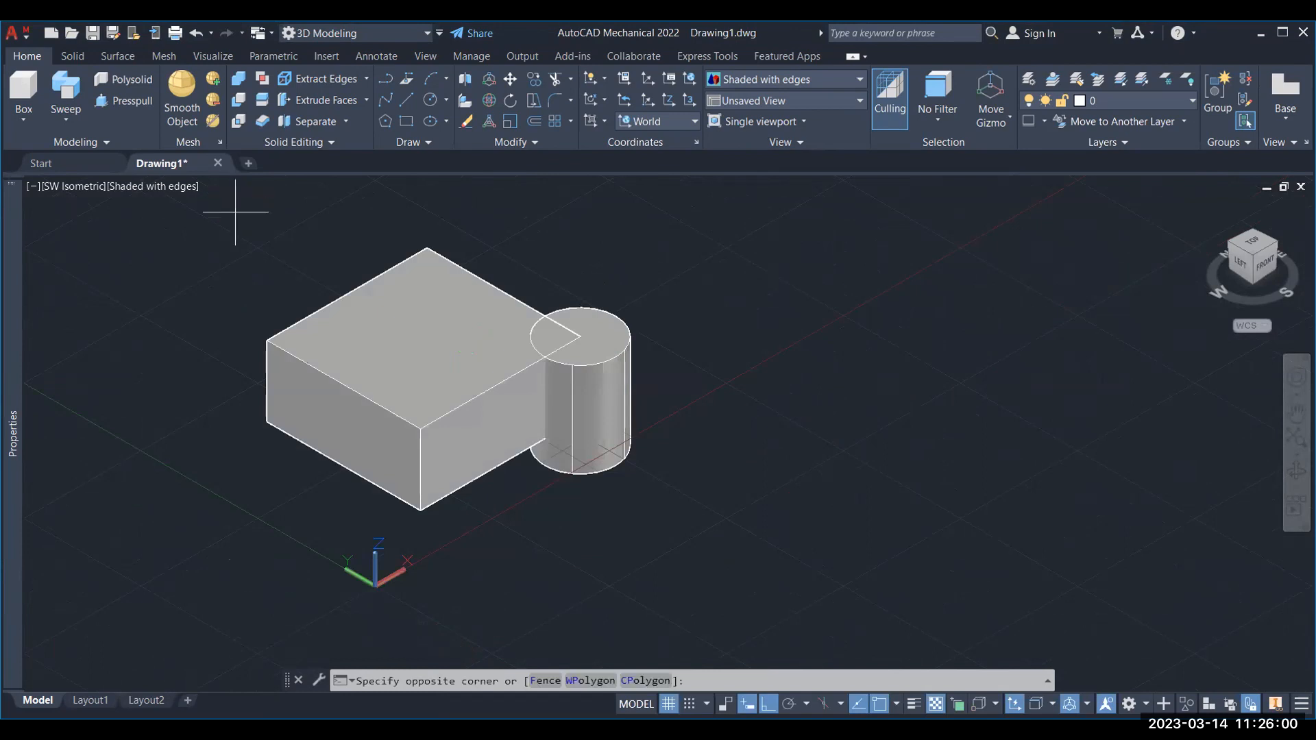
left_click(689, 543)
type("CO")
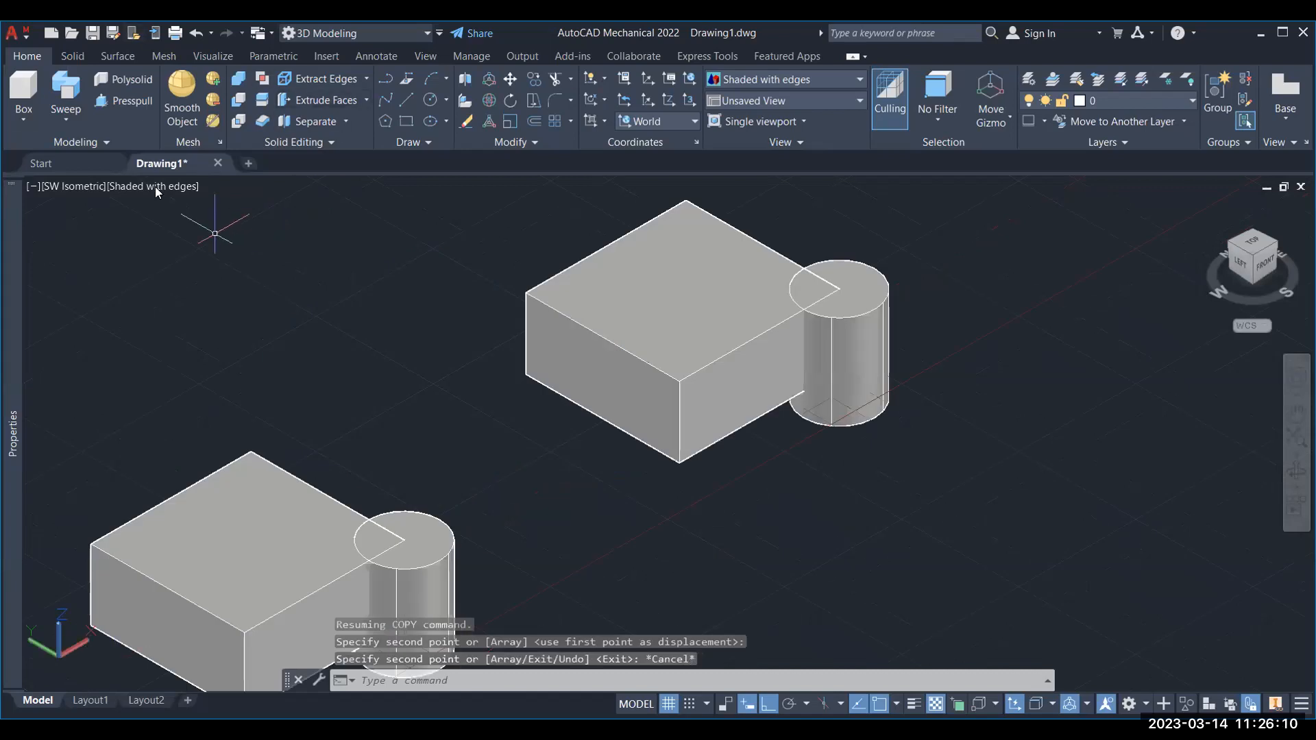
Intersect the original box with its overlapping cylinder, and undo the intersection.
left_click(238, 123)
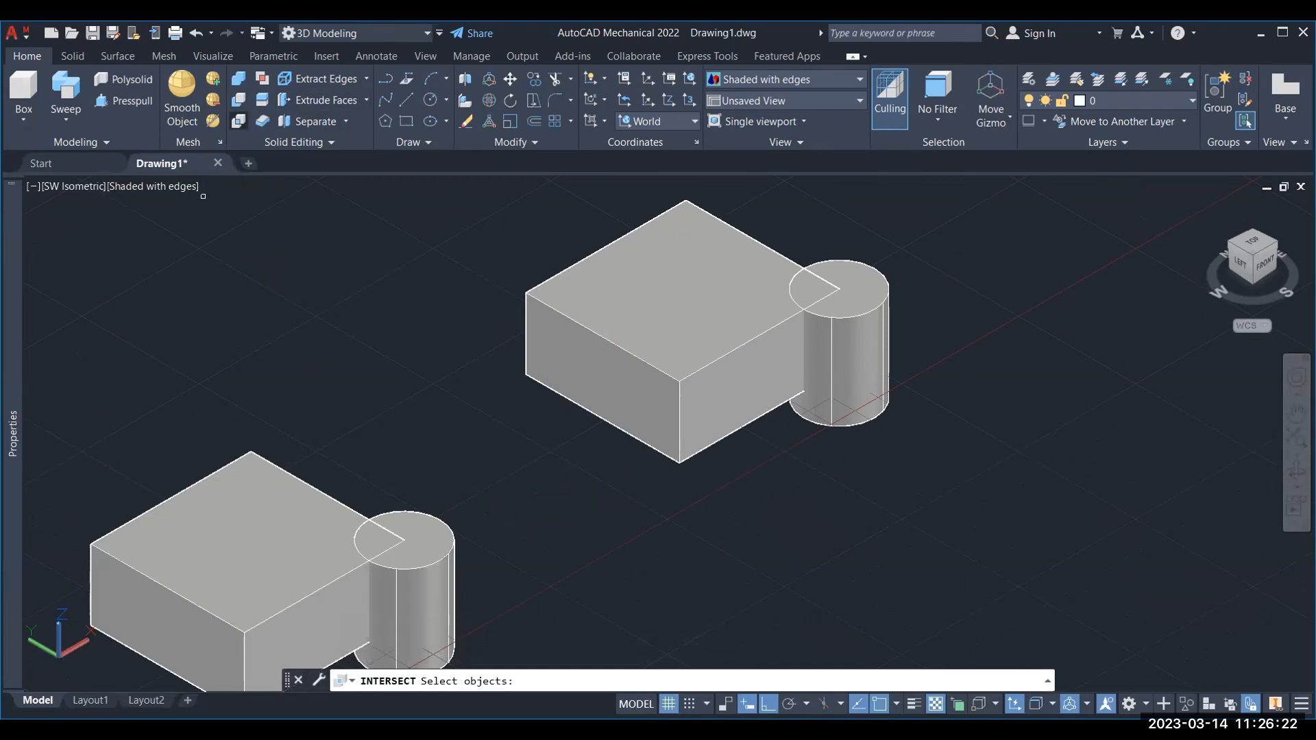
left_click(617, 329)
left_click(850, 404)
key("Return")
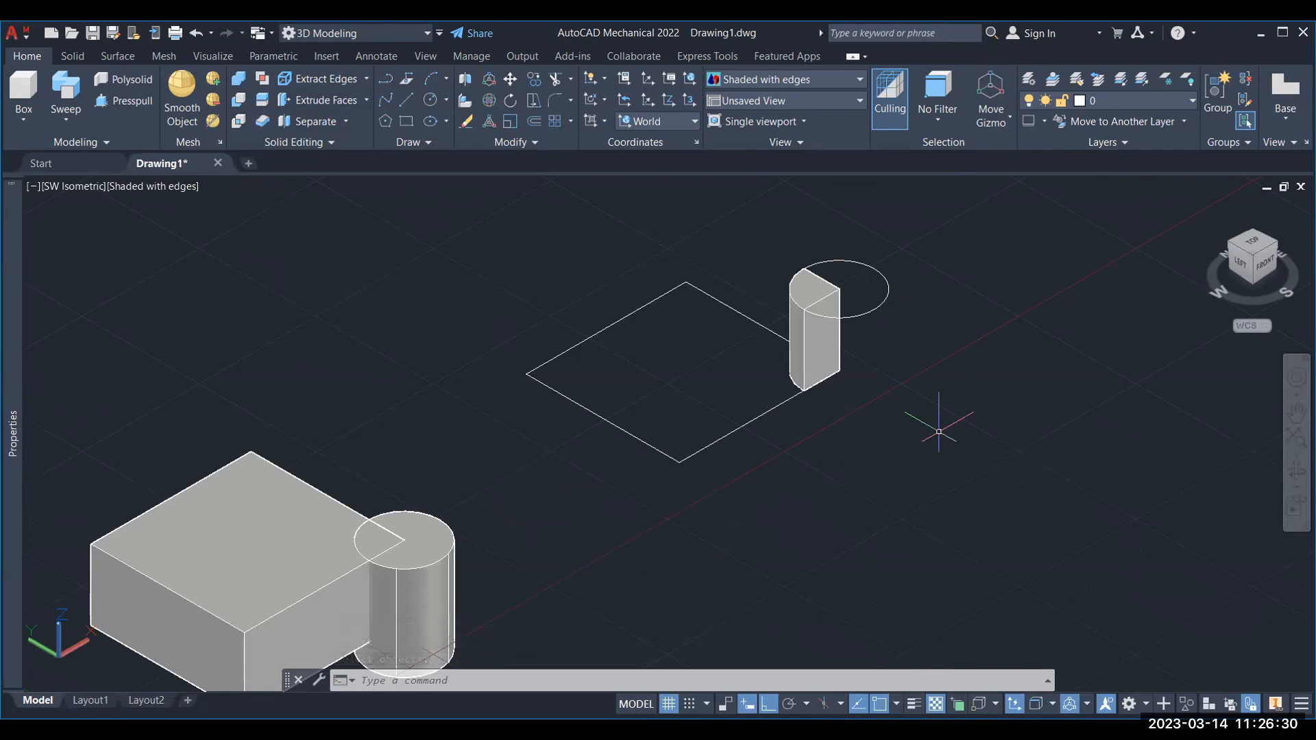
key("Return")
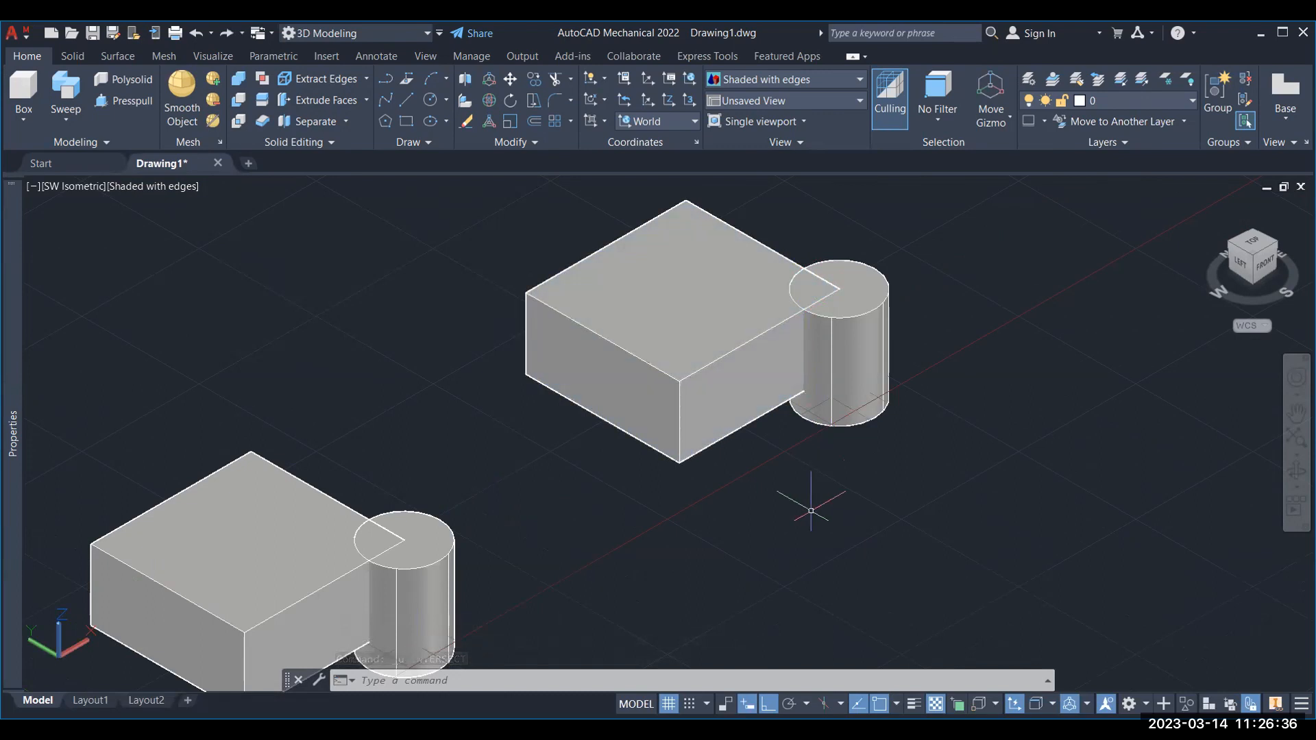
Repeat the Intersect operation on the original box and cylinder to keep only their common volume, and undo it.
left_click(237, 122)
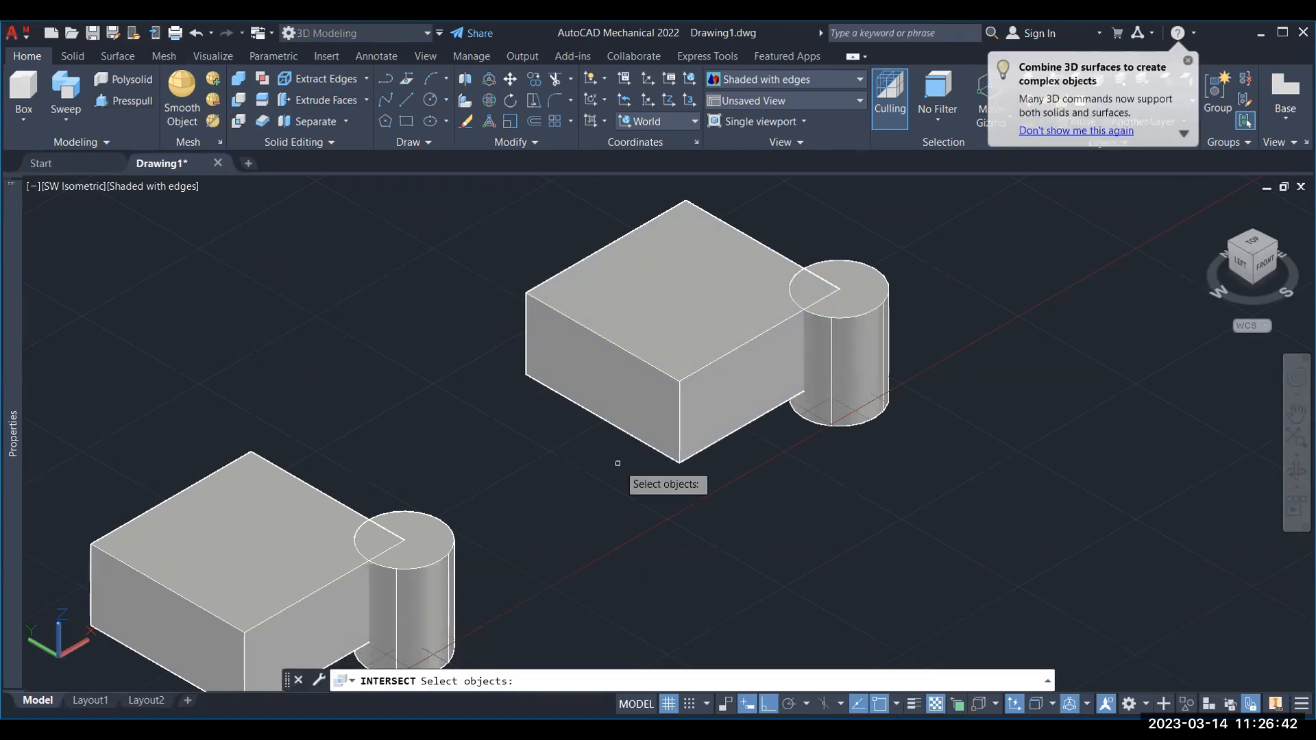
left_click(679, 411)
left_click(864, 370)
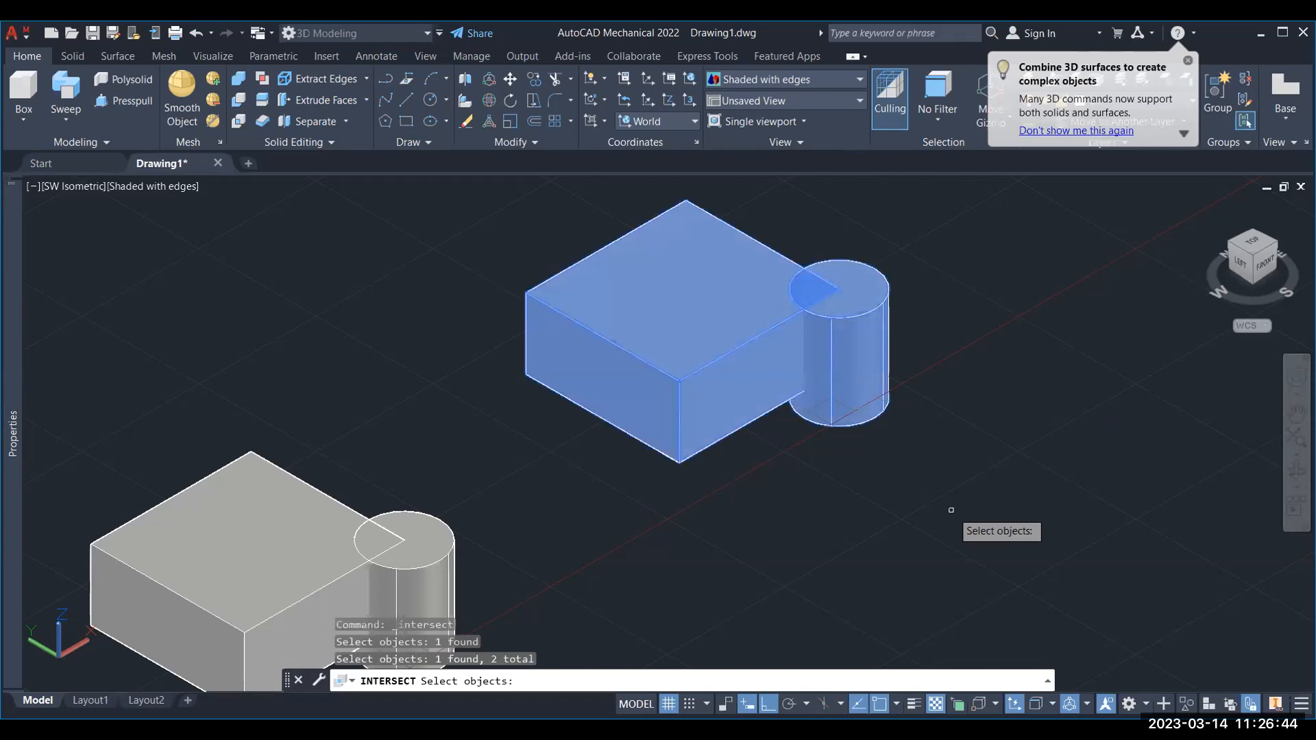
key("Return")
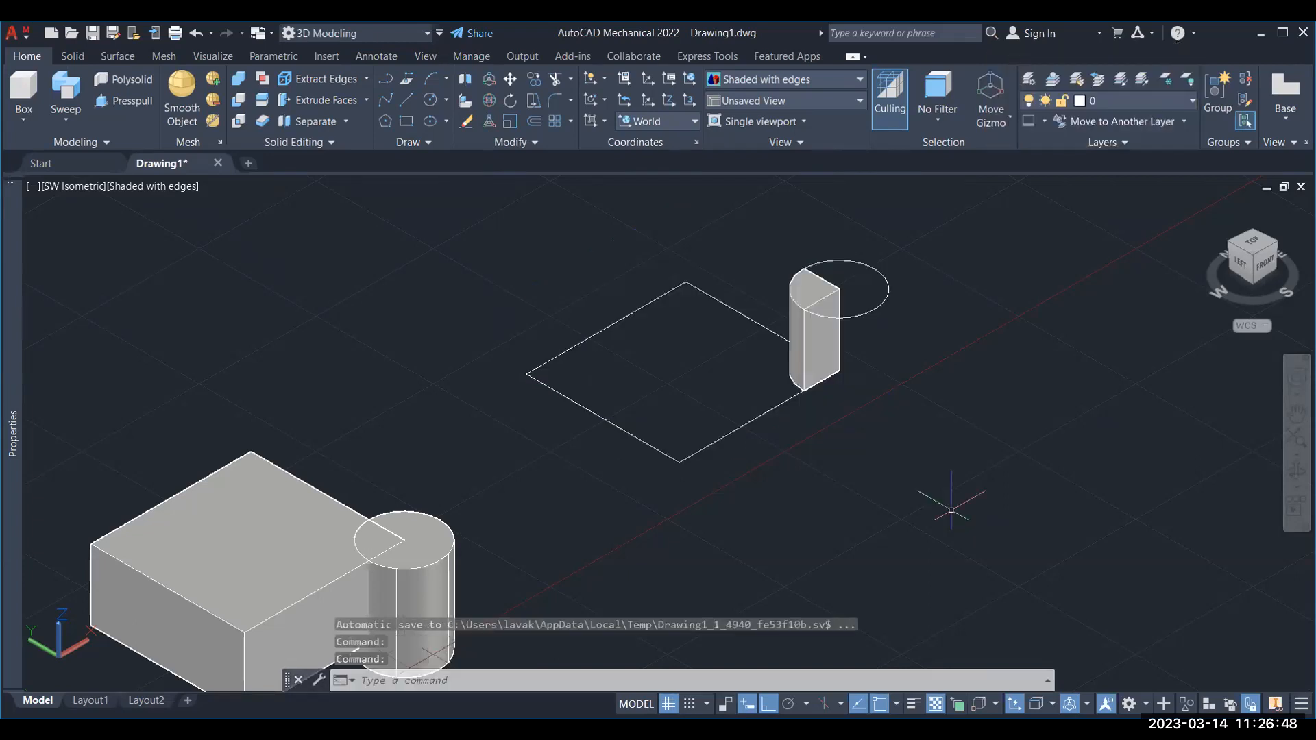
key("ctrl+z")
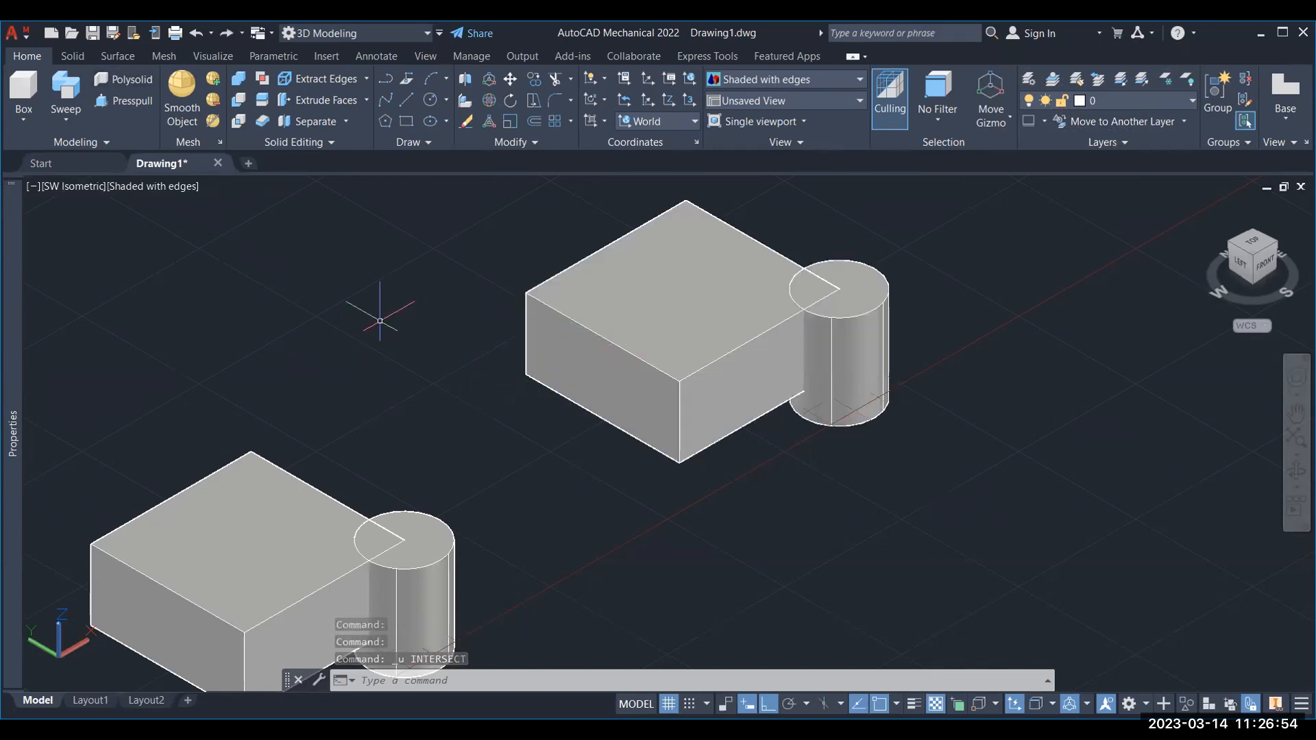
Draw a circle smaller than the cylinder in the middle of the original box's top face.
middle_click_drag(320, 274, 291, 323)
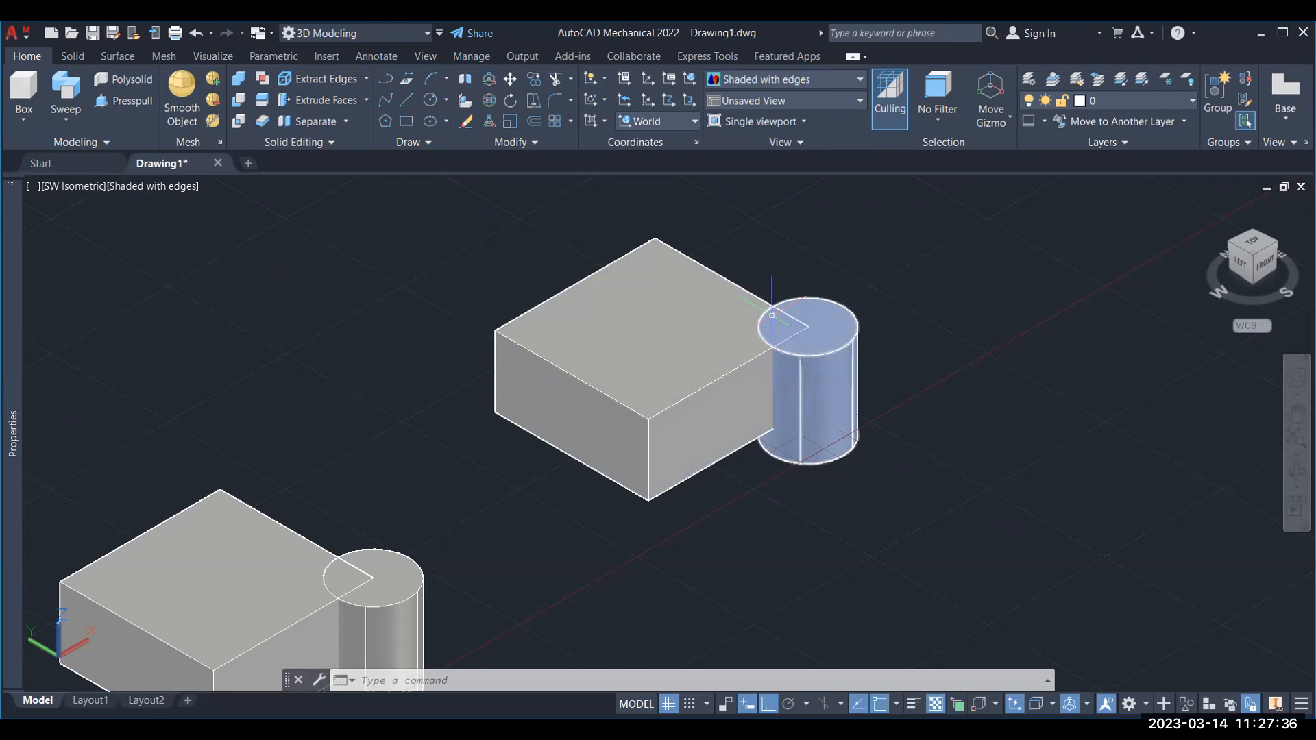
left_click(430, 99)
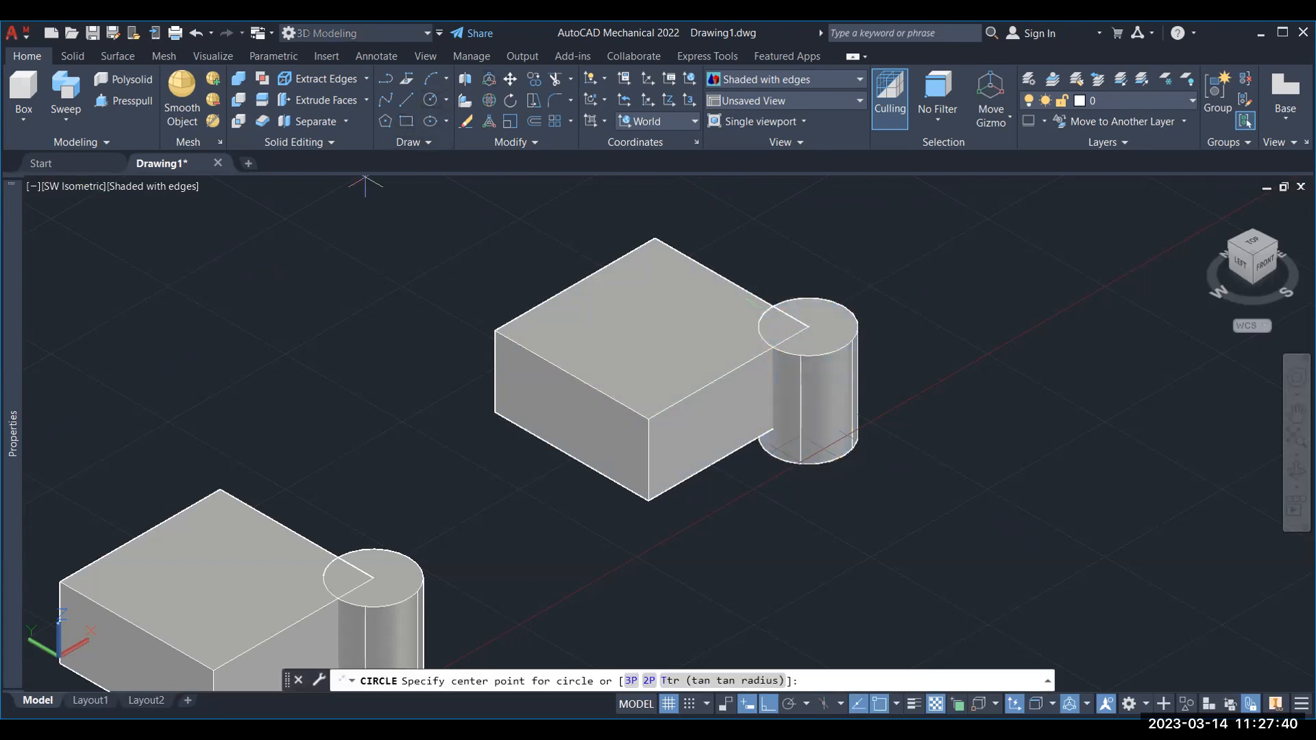
left_click(652, 325)
key("Return")
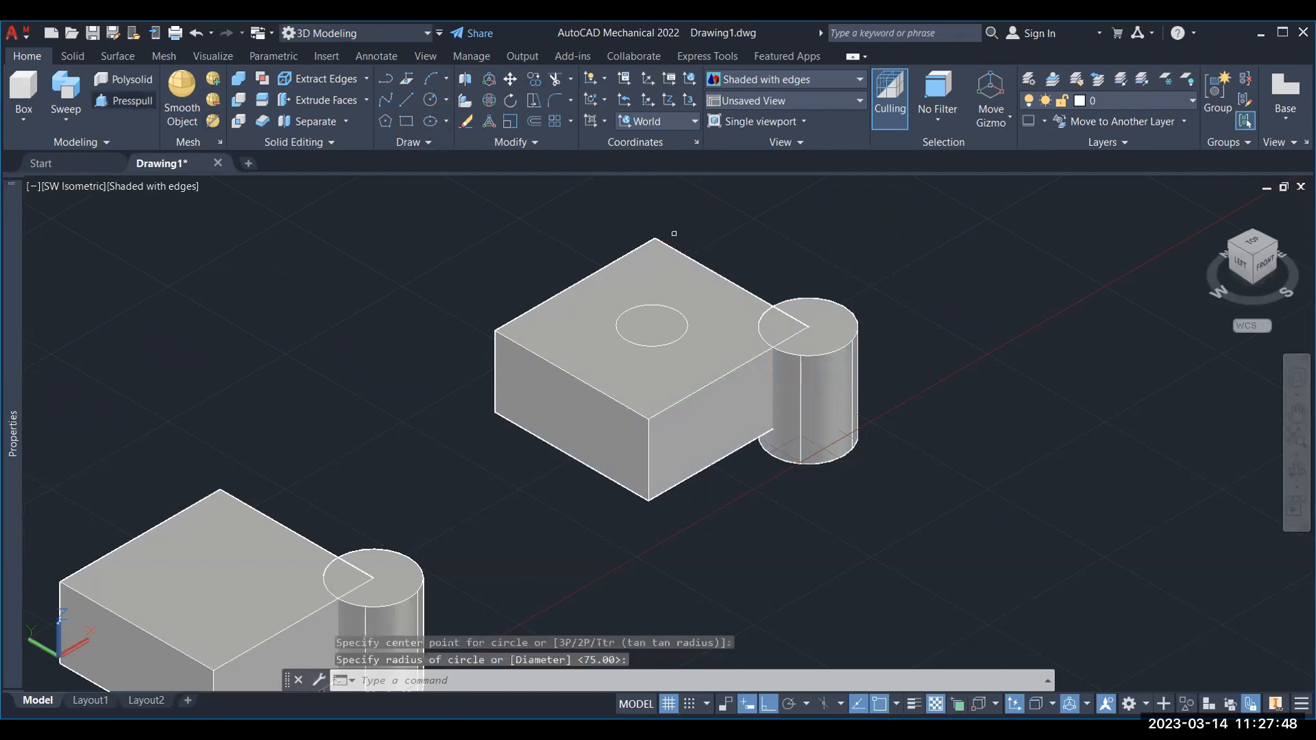
Presspull the circle's area downward past the box's underside to cut a round through hole.
key("ctrl+shift+e")
left_click(651, 326)
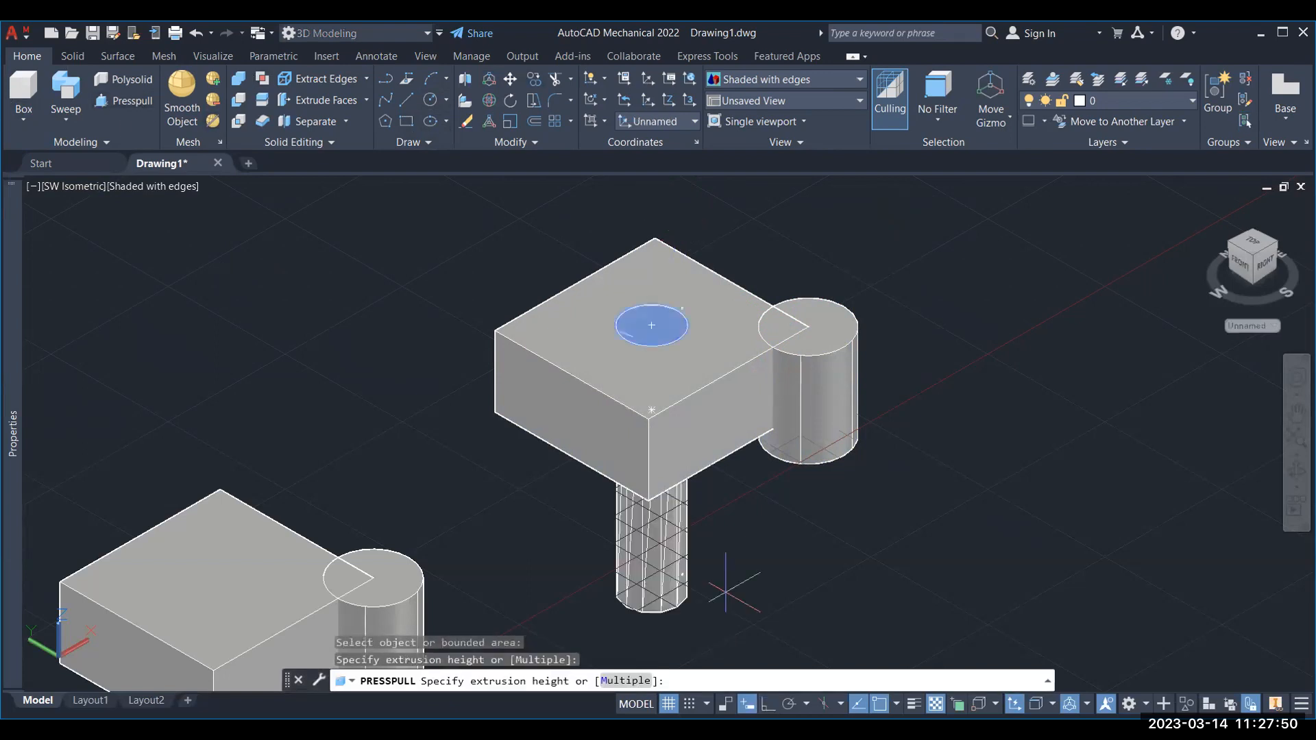
left_click(726, 591)
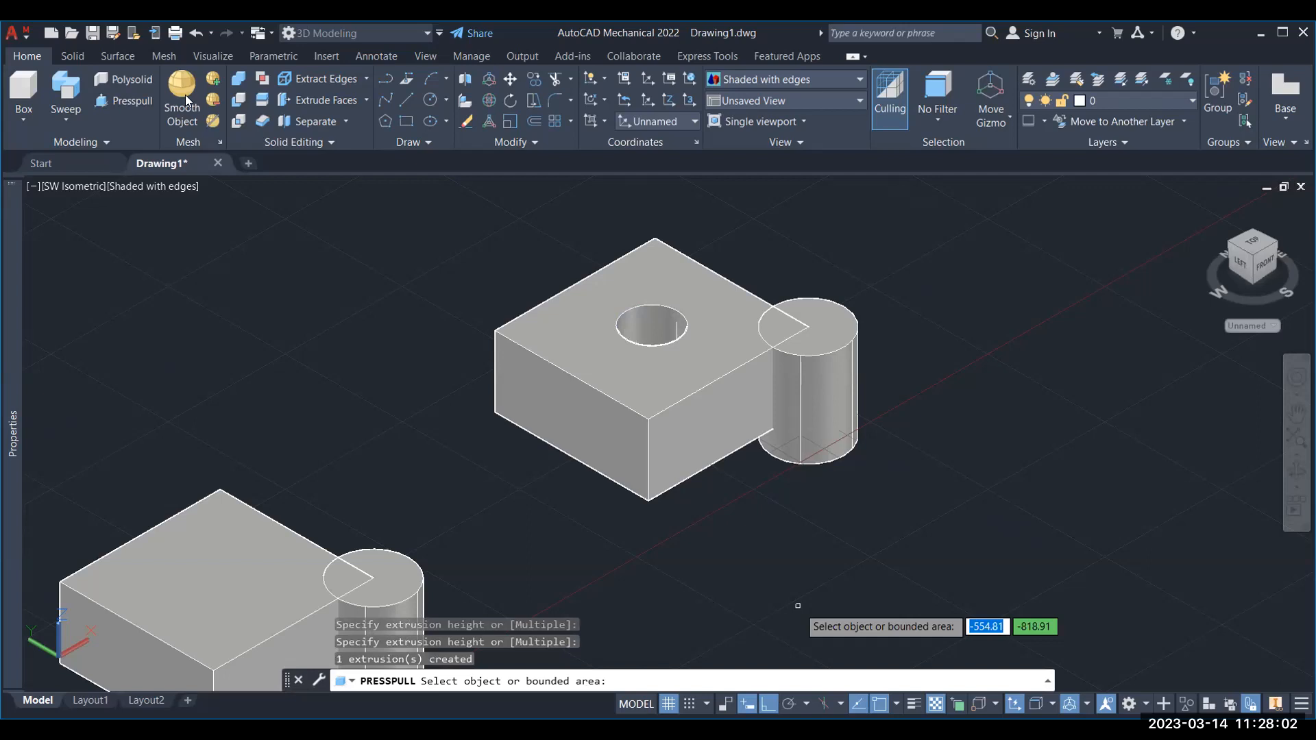
key("Escape")
key("Escape")
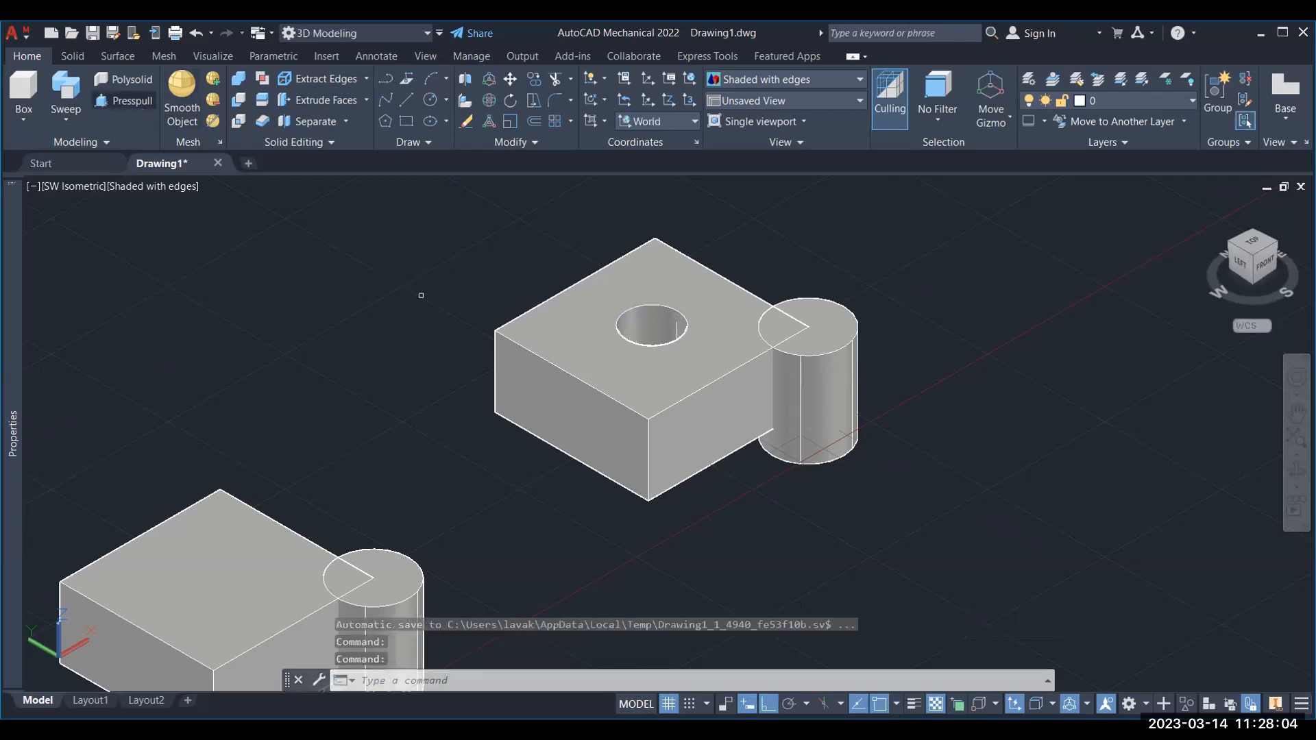